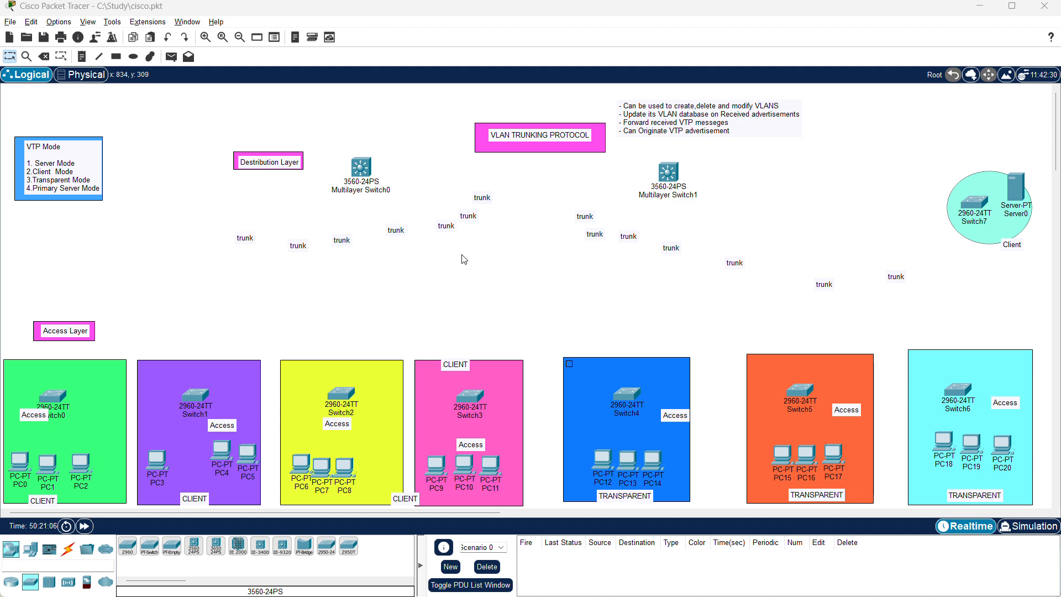
Examine the VTP topology: the mode notes, the distribution and access layers, and the chain of three switches below them.
scroll(464, 260, "down", 1)
scroll(464, 260, "up", 1)
scroll(73, 398, "down", 1)
scroll(72, 397, "down", 1)
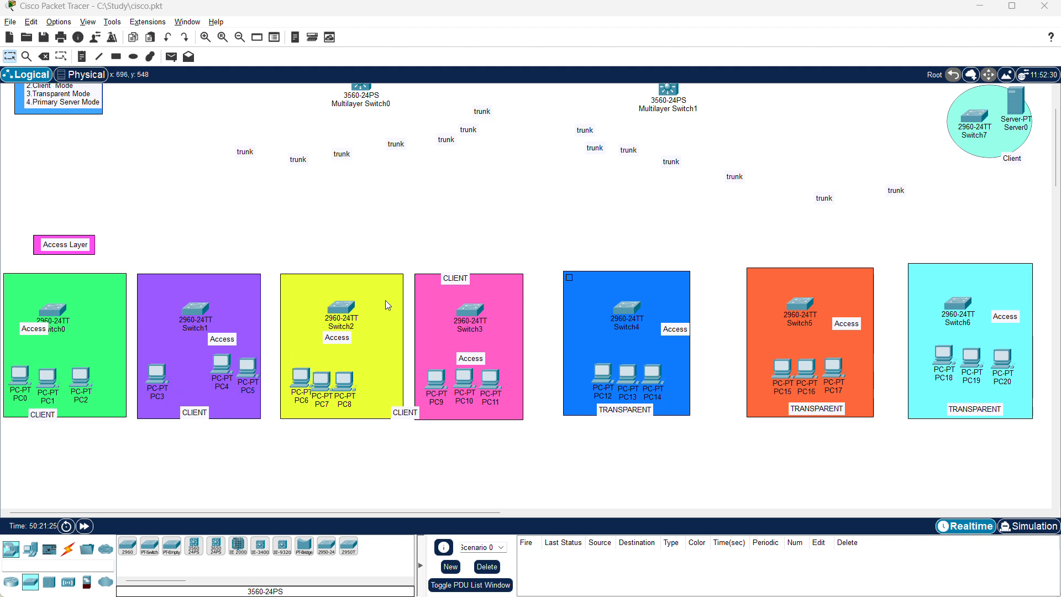
scroll(385, 303, "up", 3)
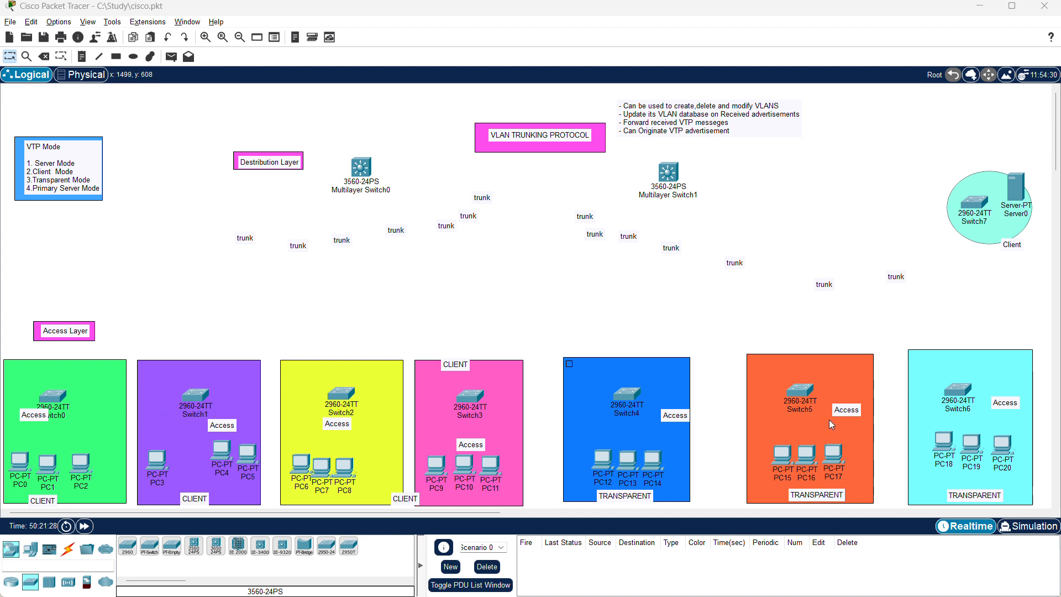
scroll(756, 347, "down", 9)
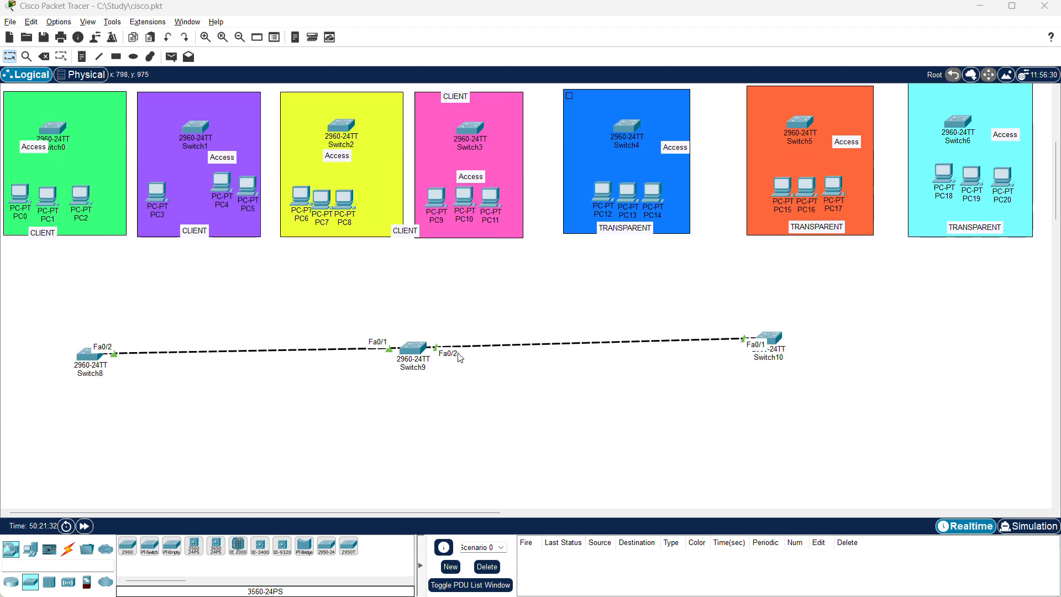
scroll(738, 344, "up", 4)
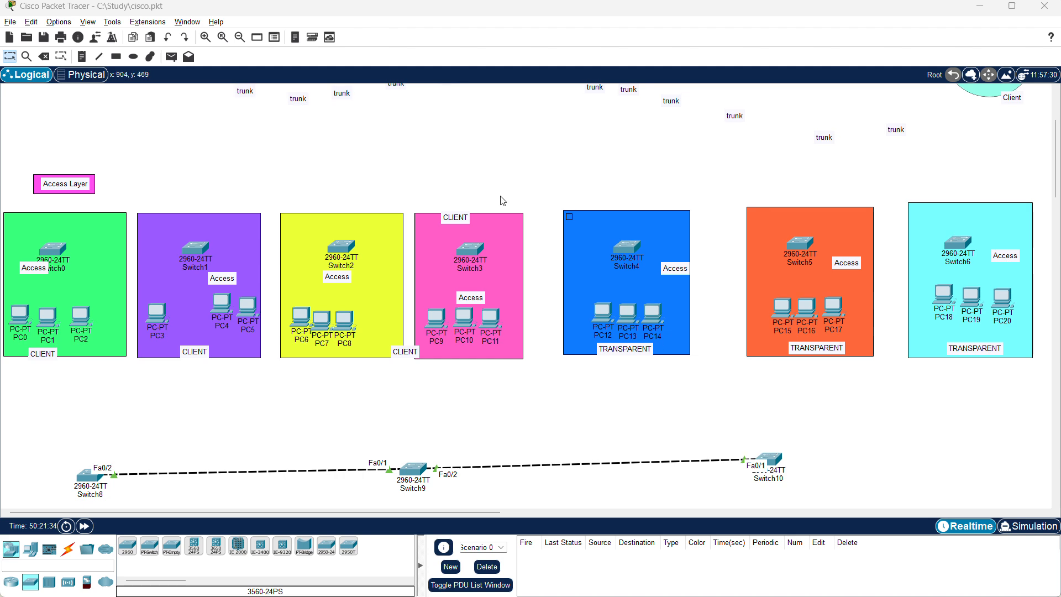
scroll(502, 201, "up", 5)
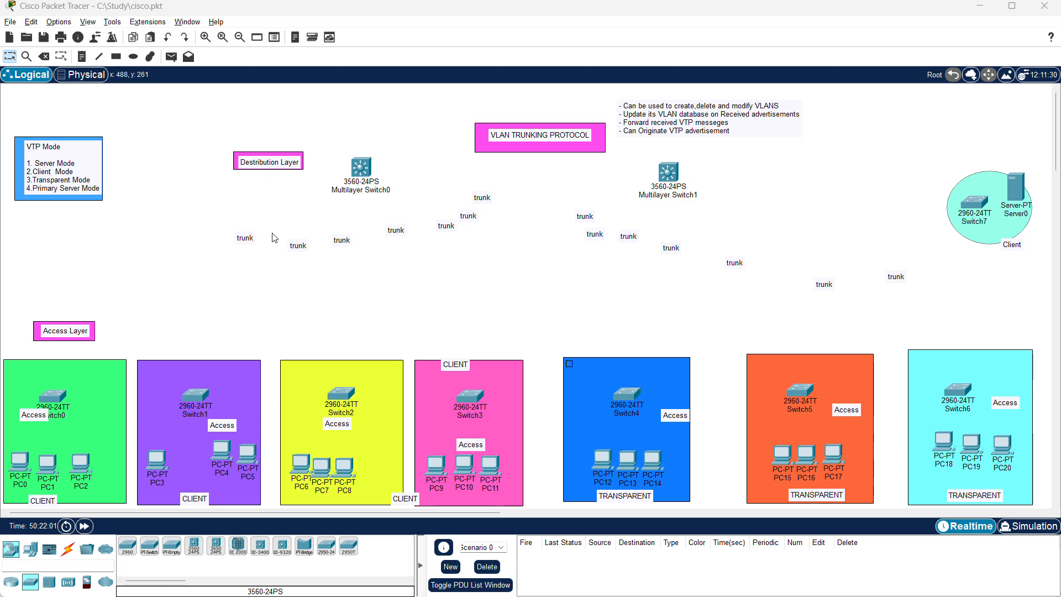
scroll(265, 328, "down", 3)
scroll(265, 328, "up", 3)
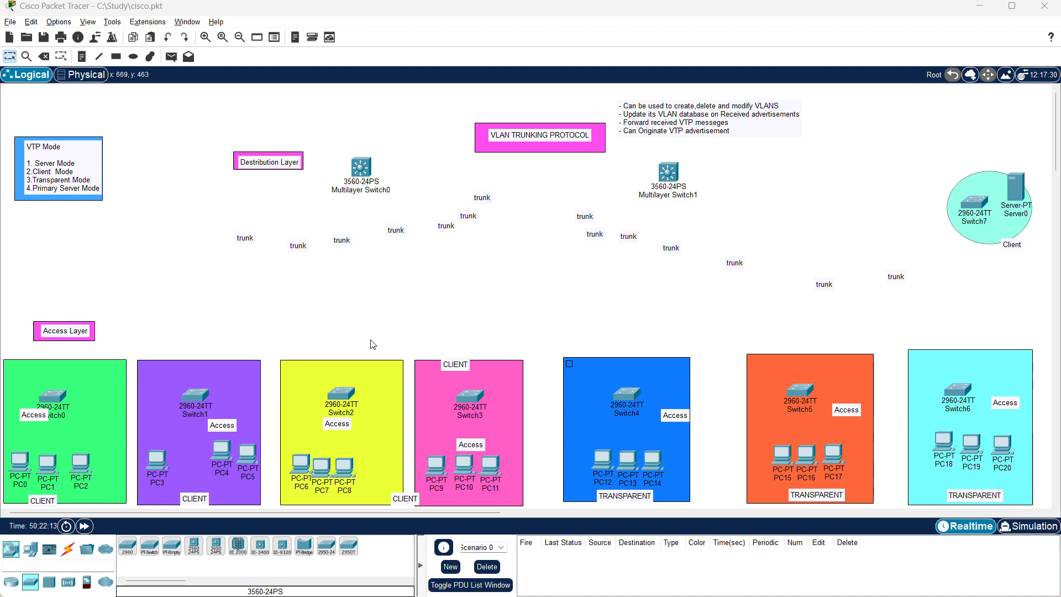
scroll(370, 342, "down", 3)
scroll(371, 341, "up", 3)
scroll(389, 392, "down", 3)
scroll(325, 312, "up", 3)
Connect Switch0 to Multilayer Switch0 and Multilayer Switch1 using the automatically chosen connection type.
left_click(69, 555)
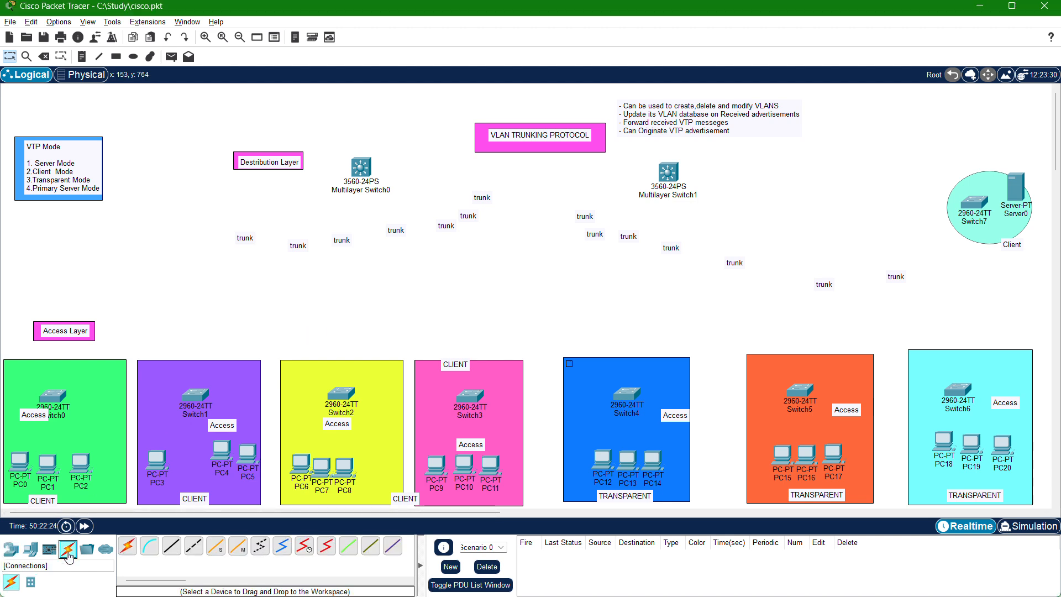
left_click(127, 546)
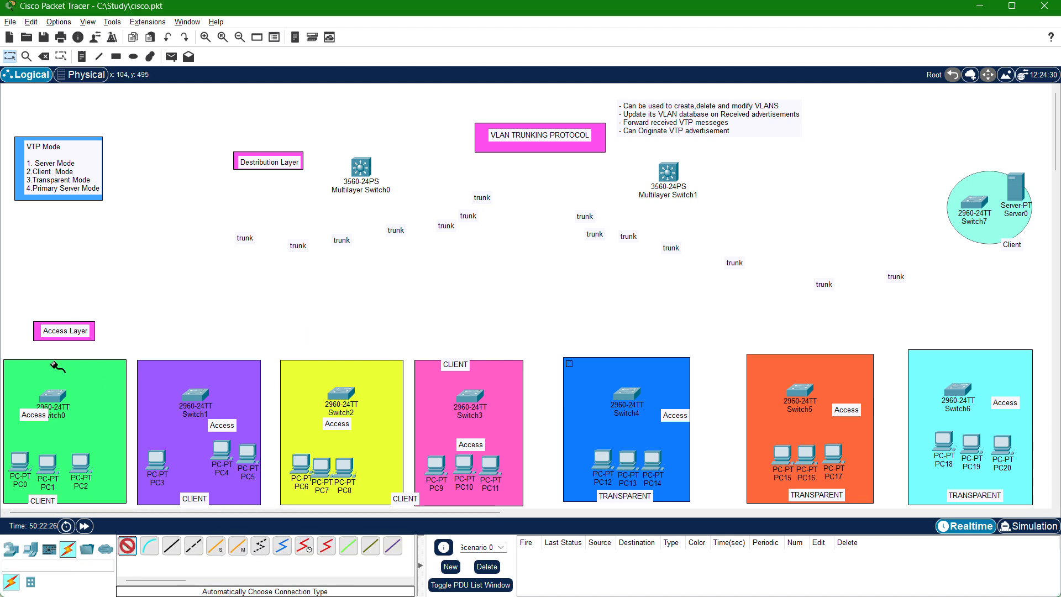
left_click(52, 402)
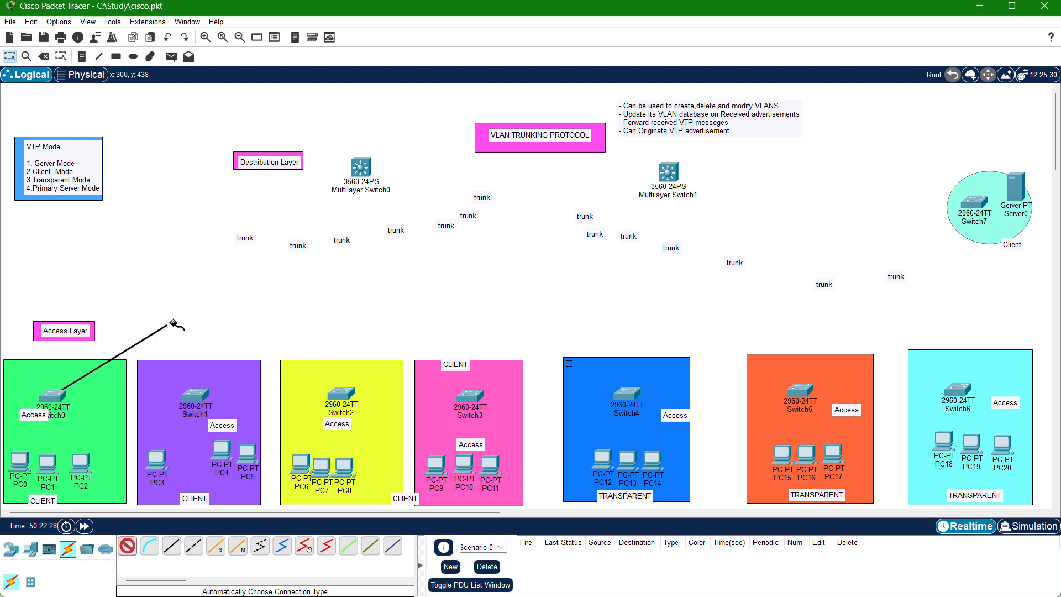
left_click(365, 175)
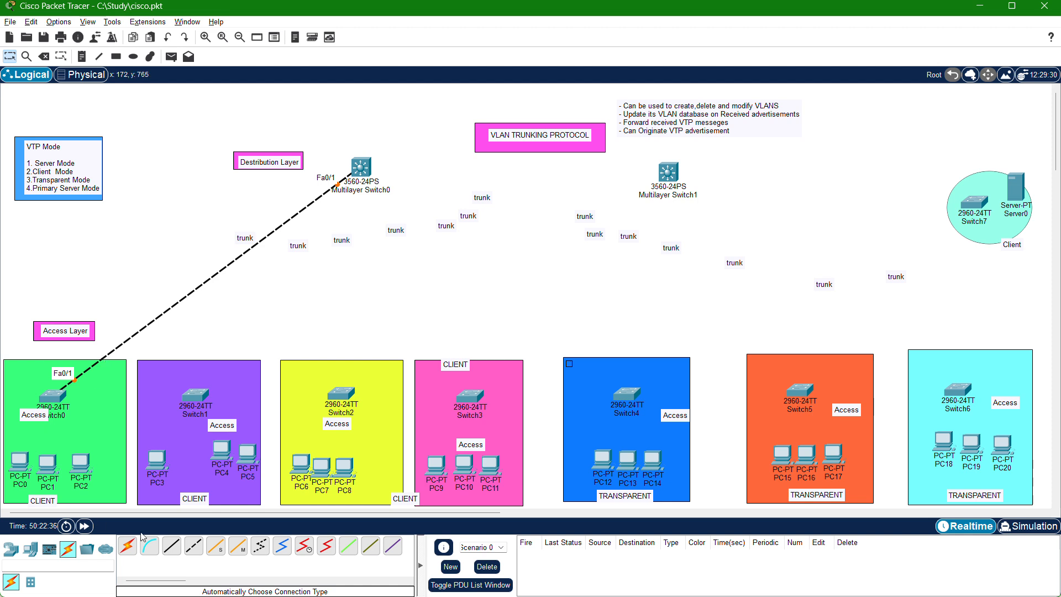
left_click(127, 545)
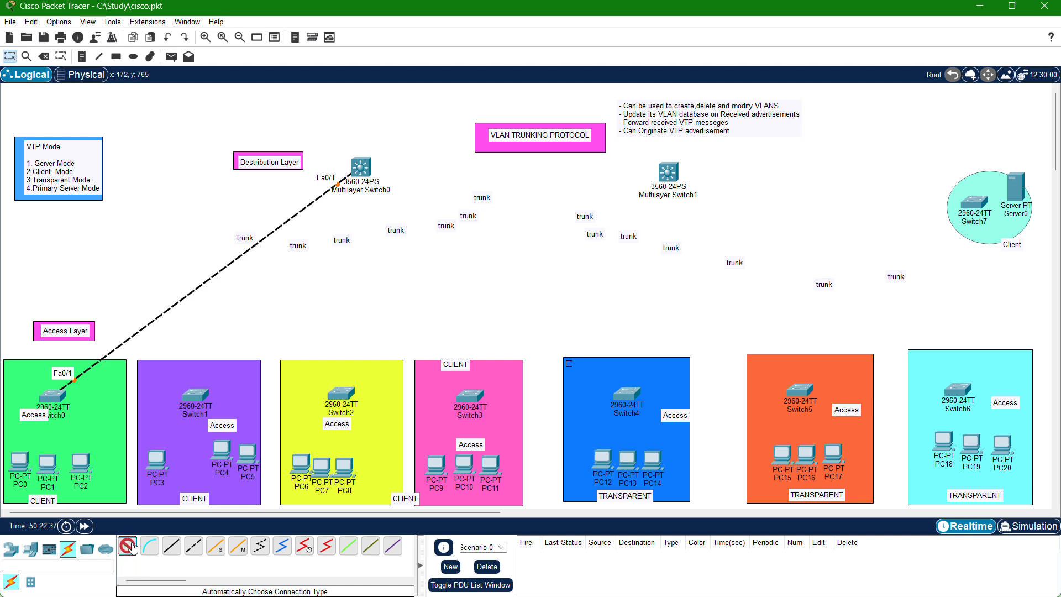
left_click(63, 397)
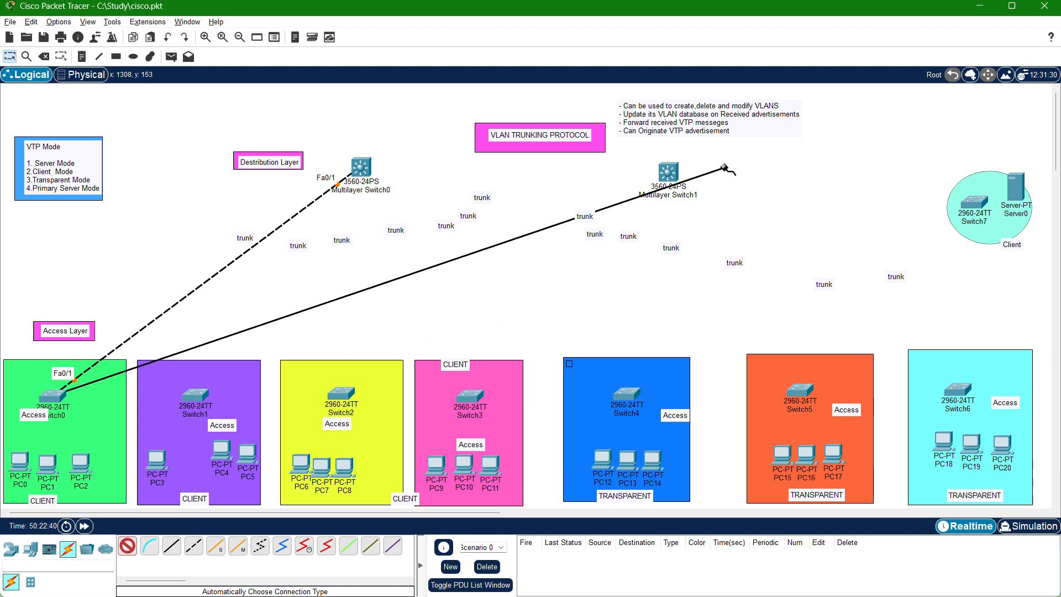
left_click(674, 173)
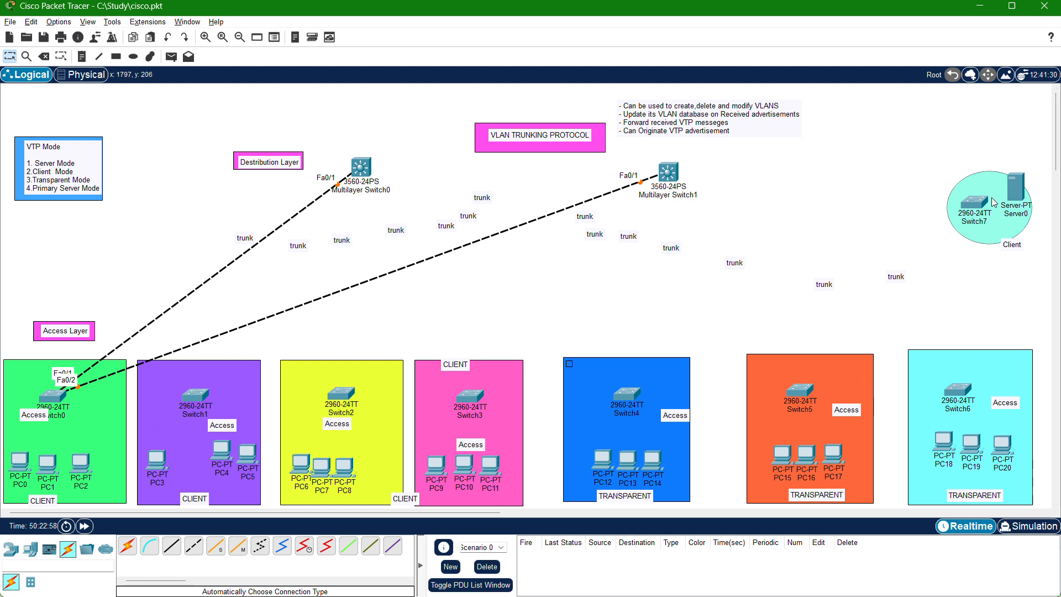
Connect Switch1 to Multilayer Switch0 and Multilayer Switch1 using the automatically chosen connection type.
left_click(127, 546)
left_click(195, 399)
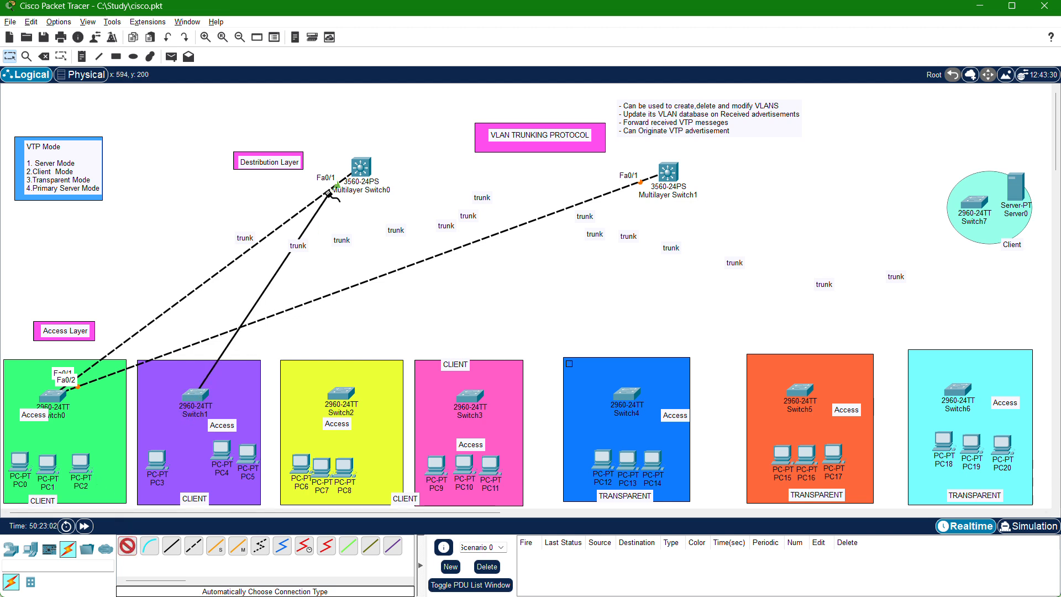
left_click(360, 168)
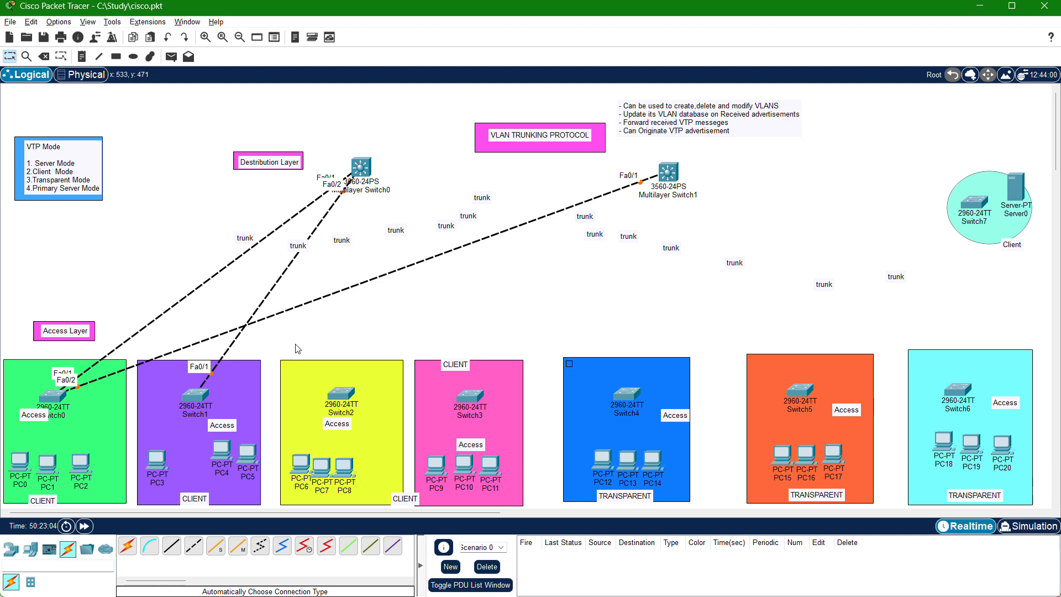
left_click(128, 546)
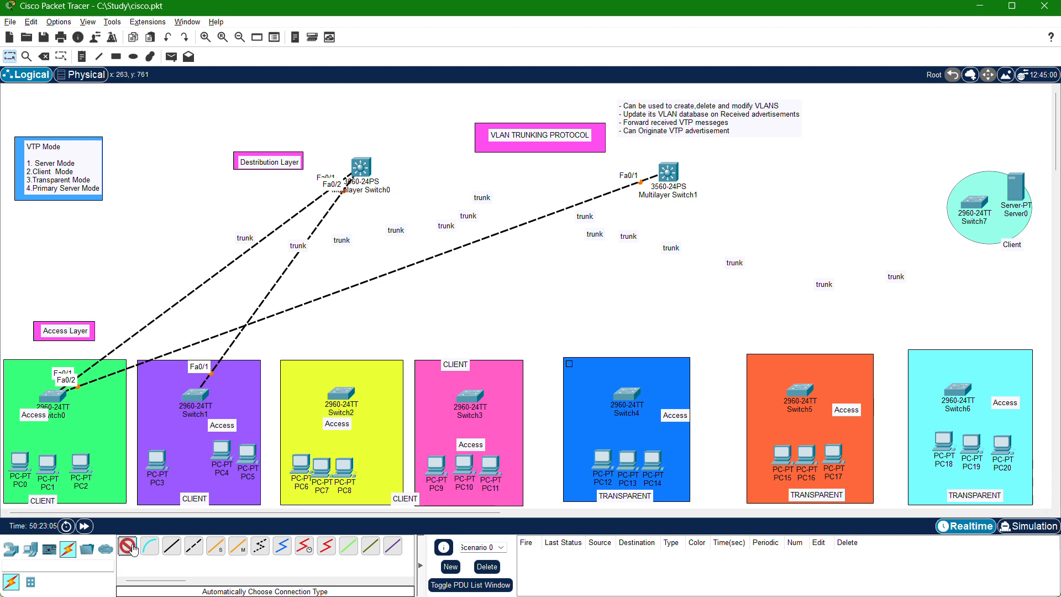
left_click(196, 397)
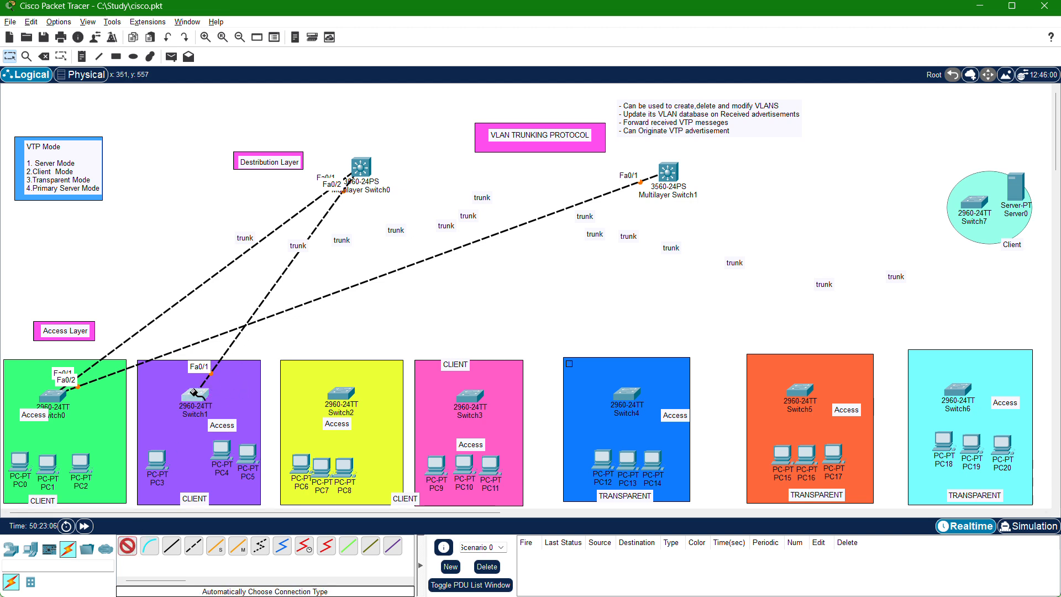
left_click(668, 172)
Connect Switch2 and Switch3 each to both Multilayer Switch0 and Multilayer Switch1 with automatically chosen cables.
left_click(341, 394)
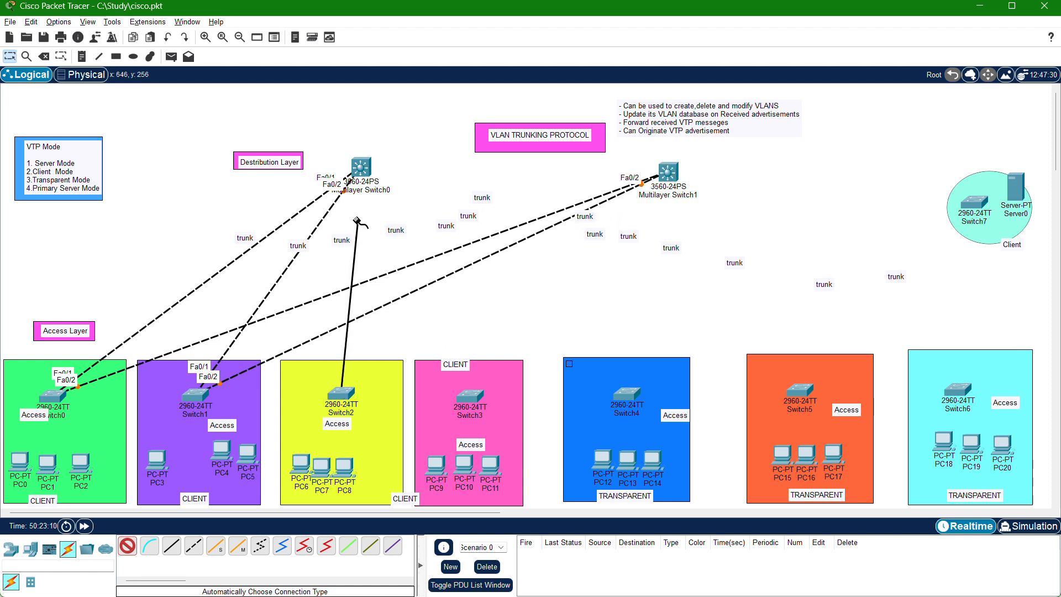
left_click(360, 167)
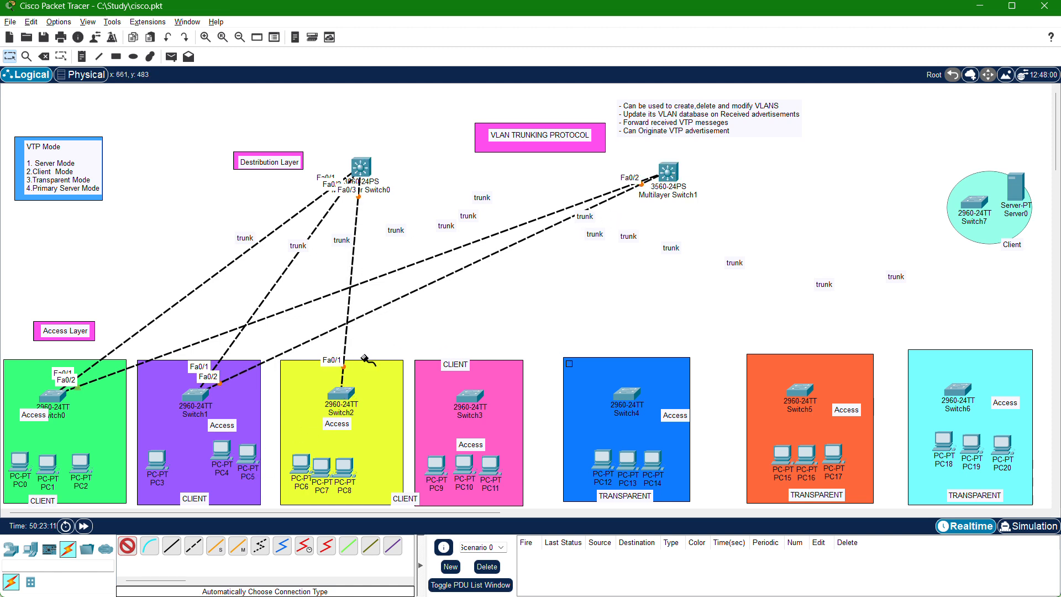
left_click(340, 393)
left_click(666, 171)
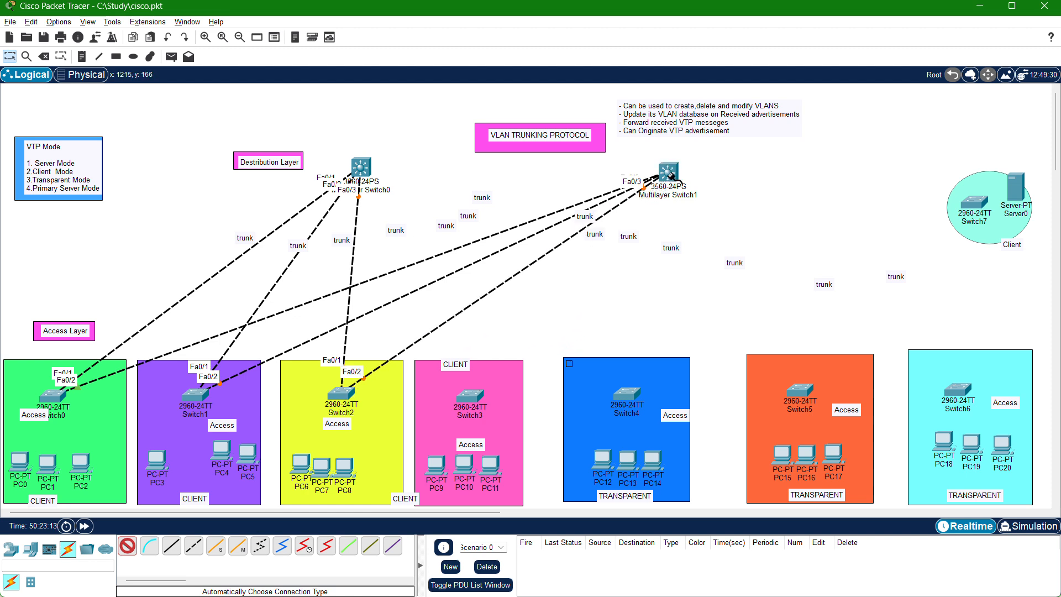
left_click(461, 398)
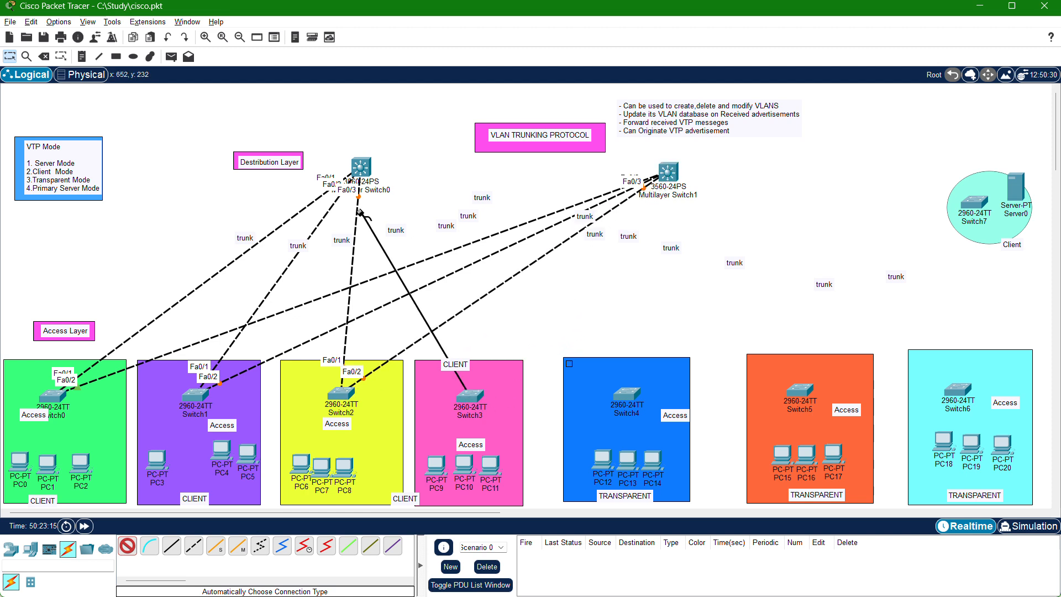
left_click(360, 167)
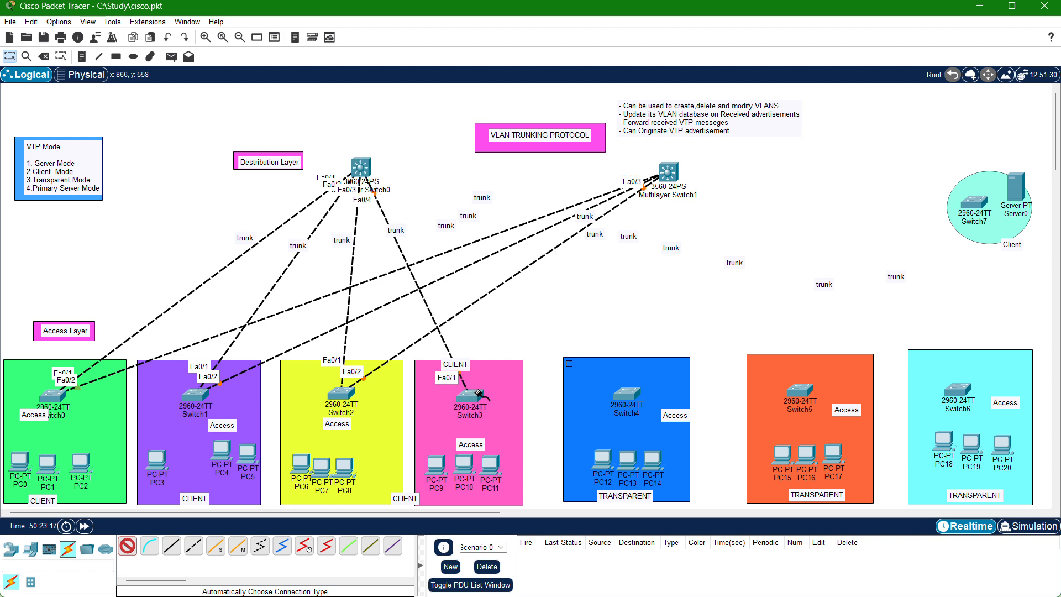
left_click(474, 394)
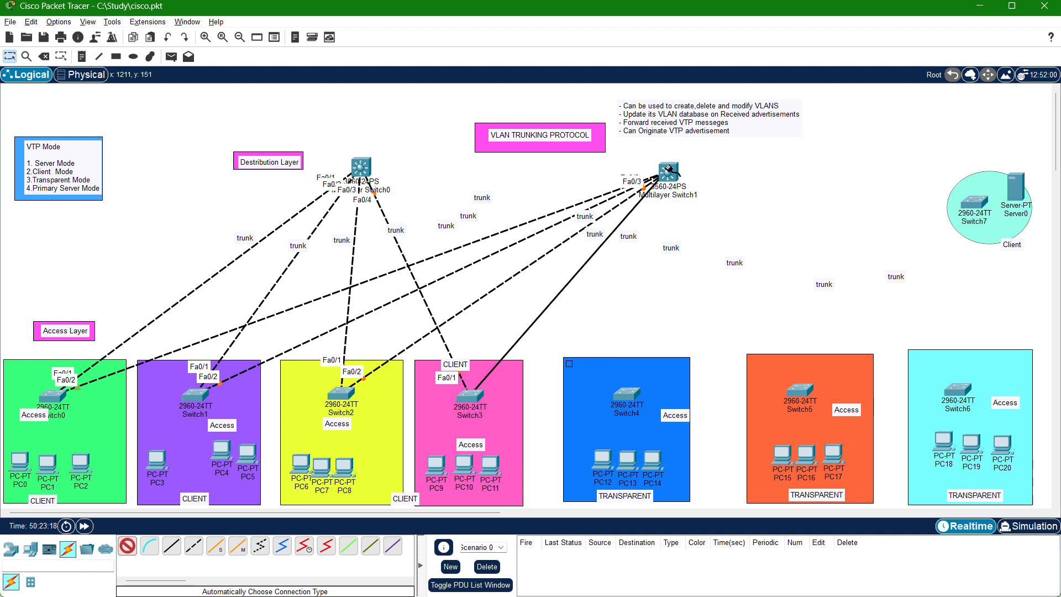
Connect Switch4 and Switch5 each to both Multilayer Switch0 and Multilayer Switch1 with automatically chosen cables.
left_click(626, 394)
left_click(365, 170)
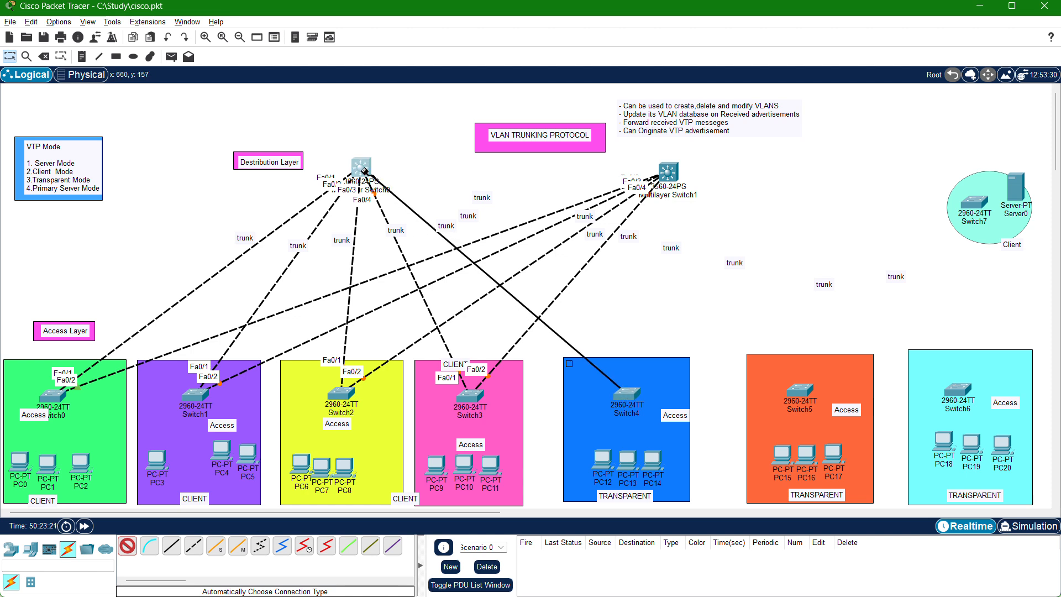
left_click(628, 393)
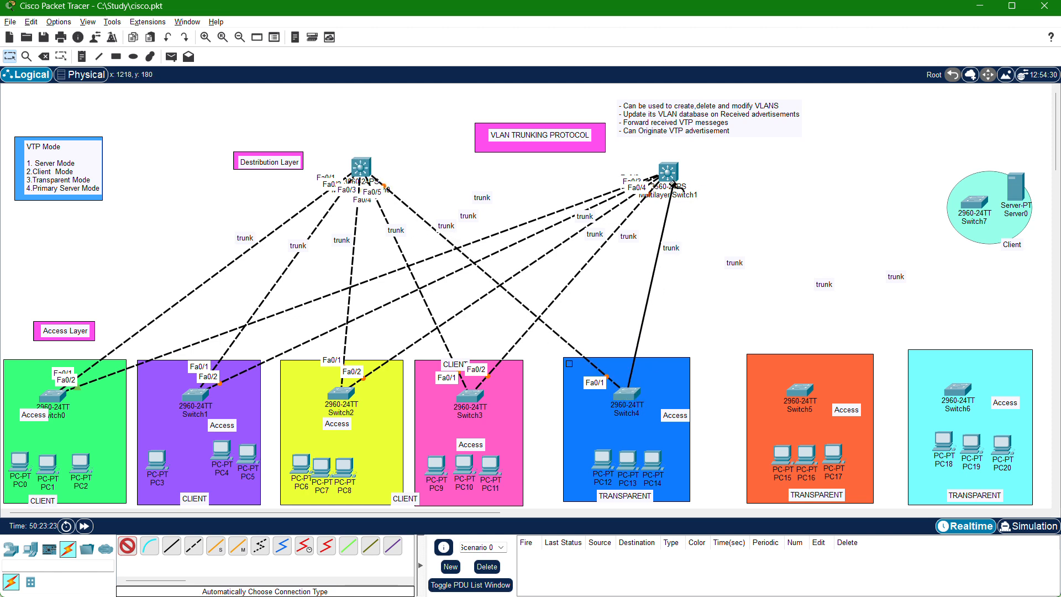
left_click(667, 172)
left_click(797, 393)
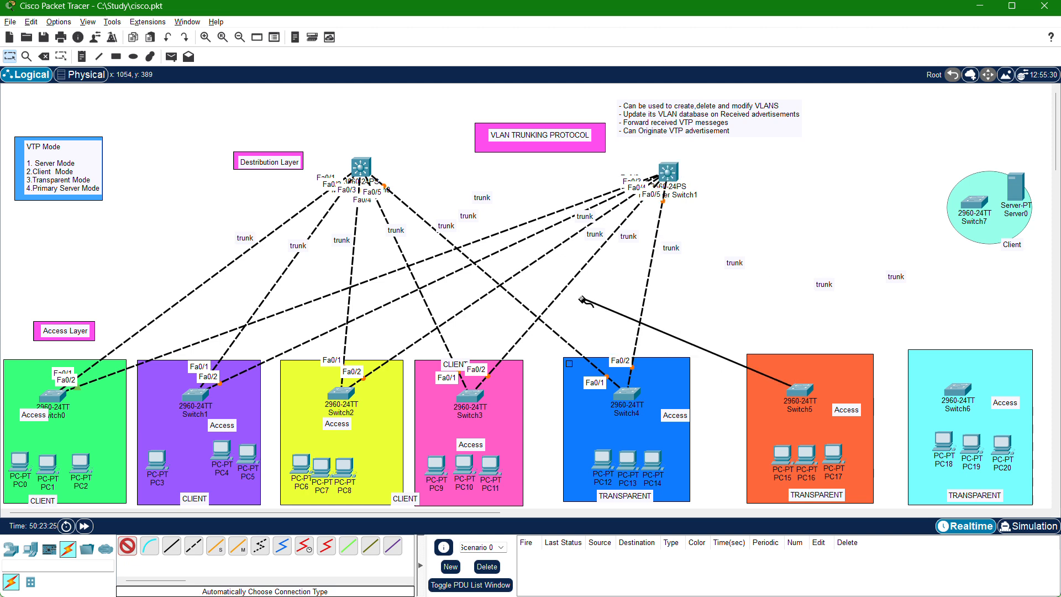
left_click(362, 165)
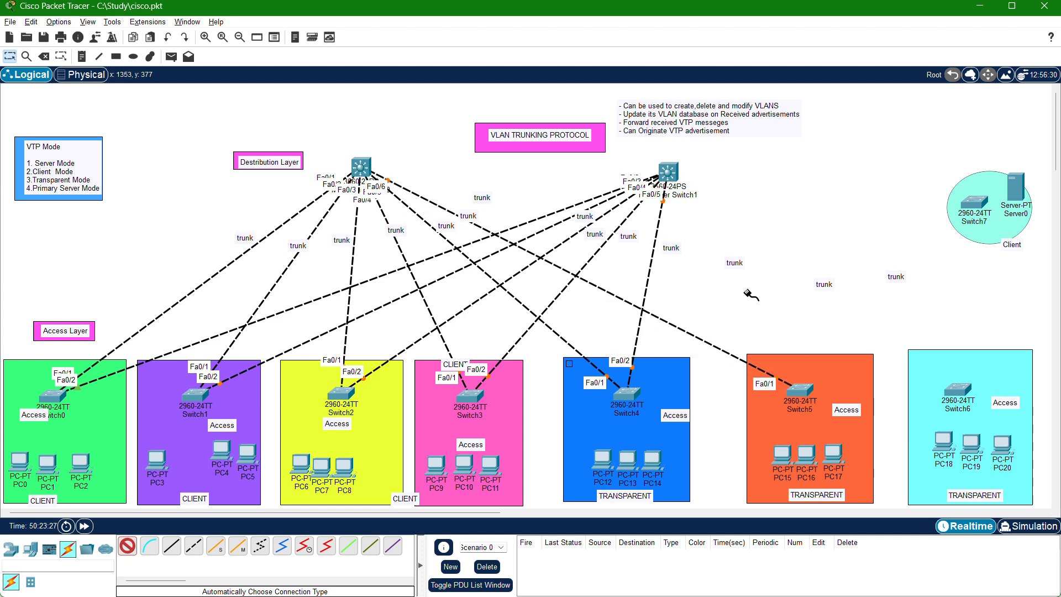
left_click(799, 392)
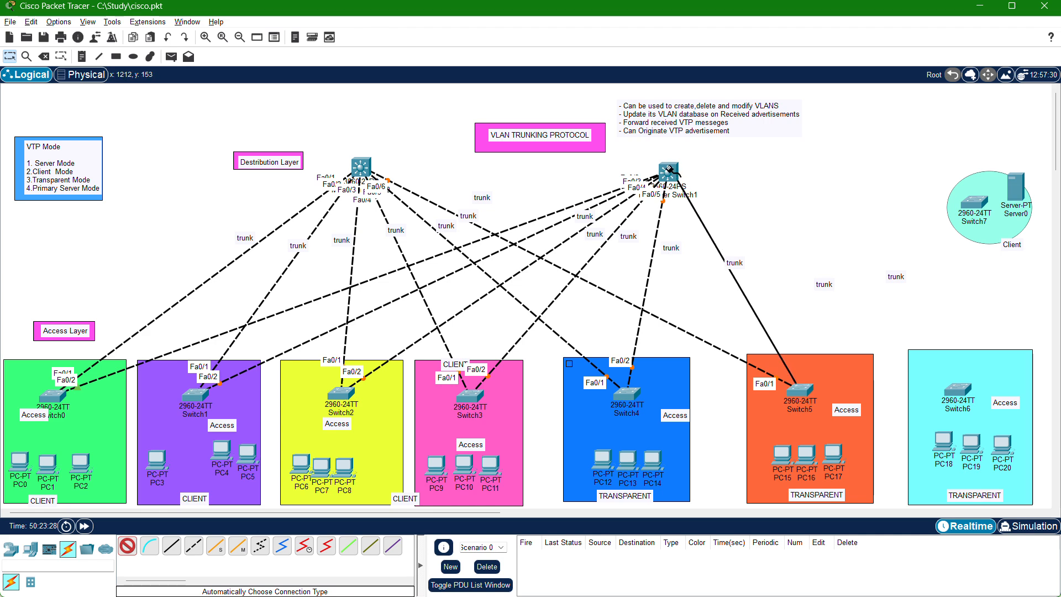
left_click(667, 172)
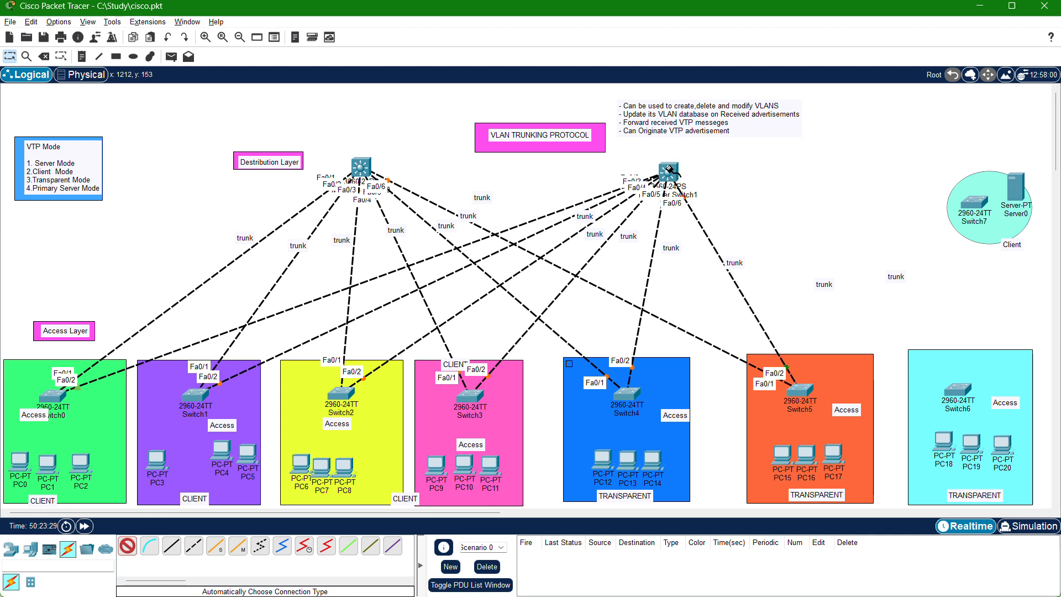
Connect Switch6 to both multilayer switches, and link Switch7 to Switch6, with automatically chosen cables.
left_click(957, 389)
left_click(361, 169)
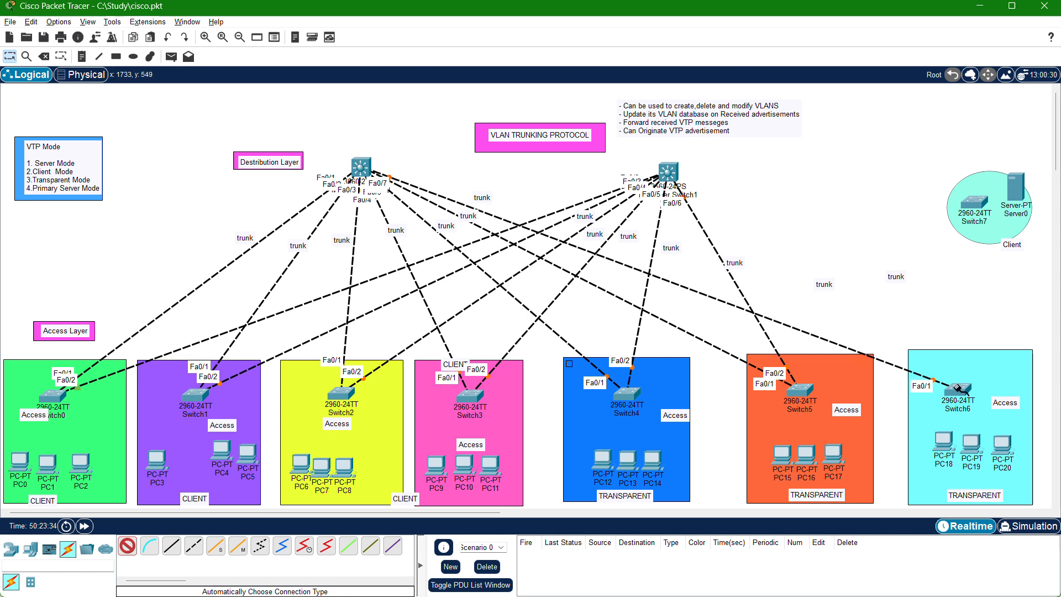
left_click(955, 388)
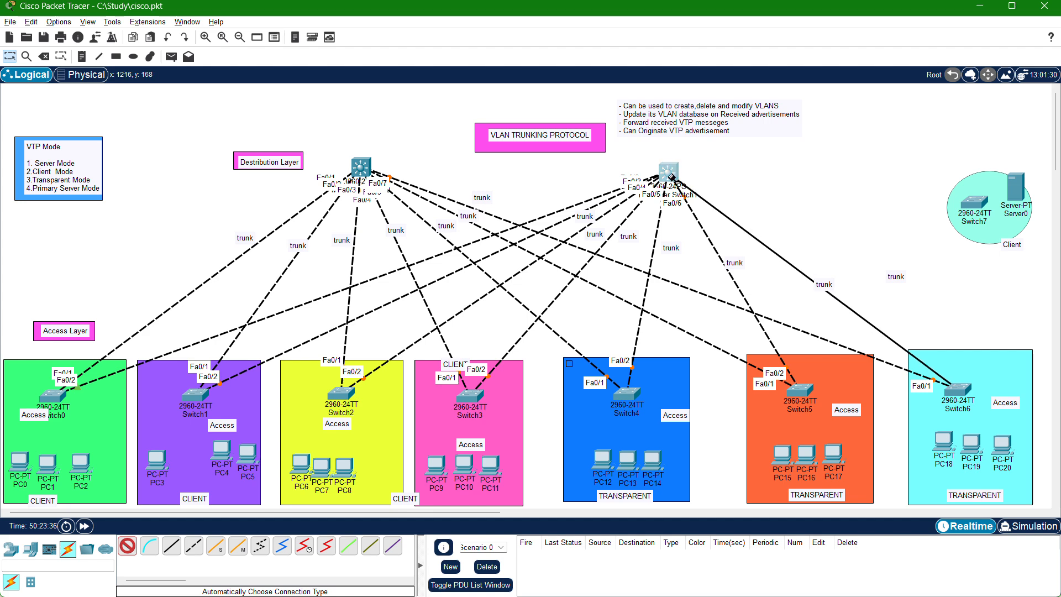
left_click(668, 172)
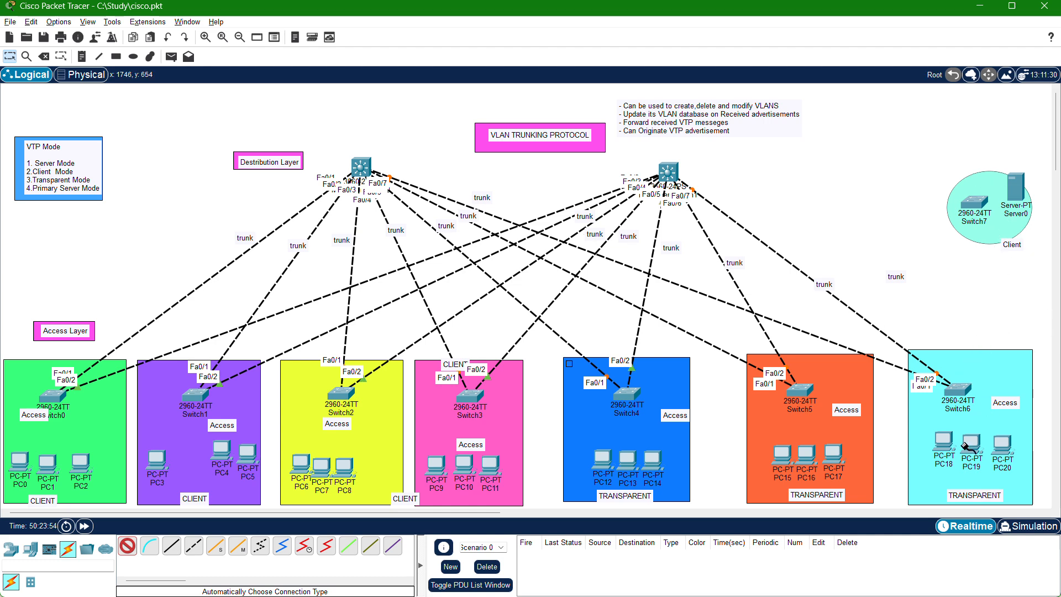
left_click(975, 208)
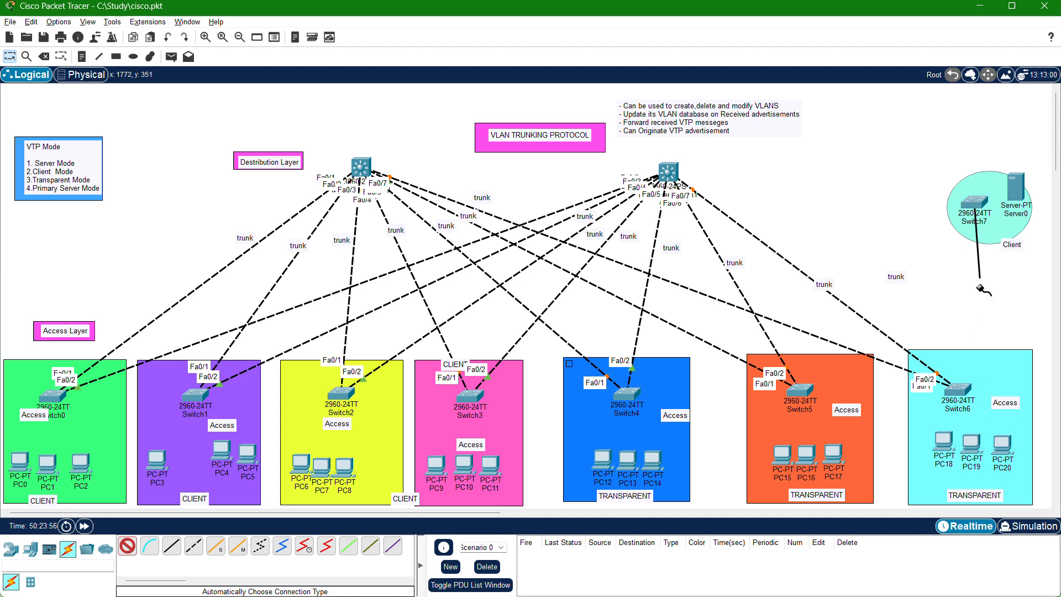
left_click(958, 389)
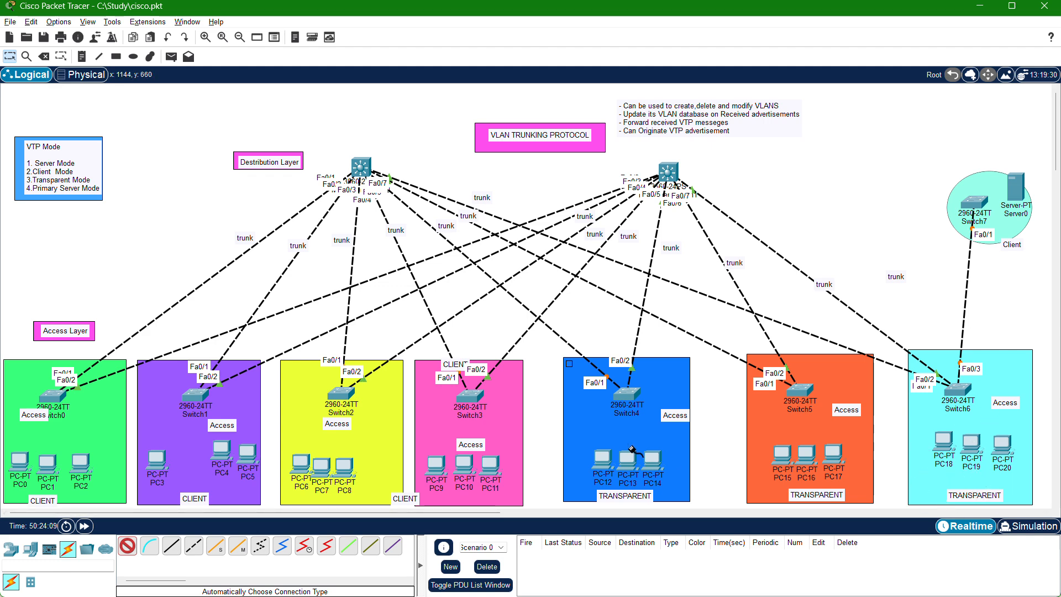
scroll(446, 347, "down", 5)
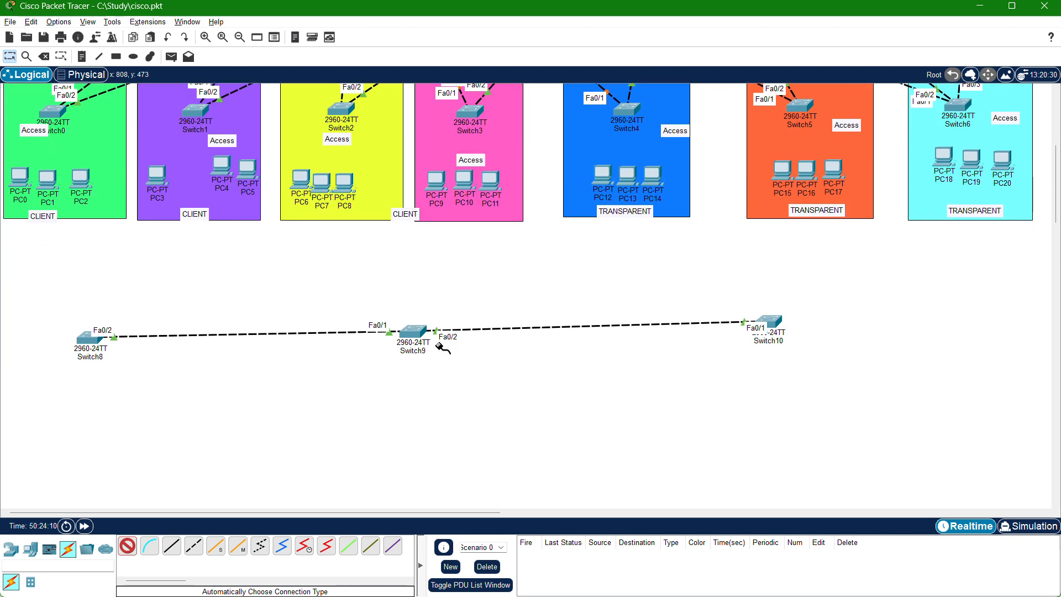
left_click(775, 331)
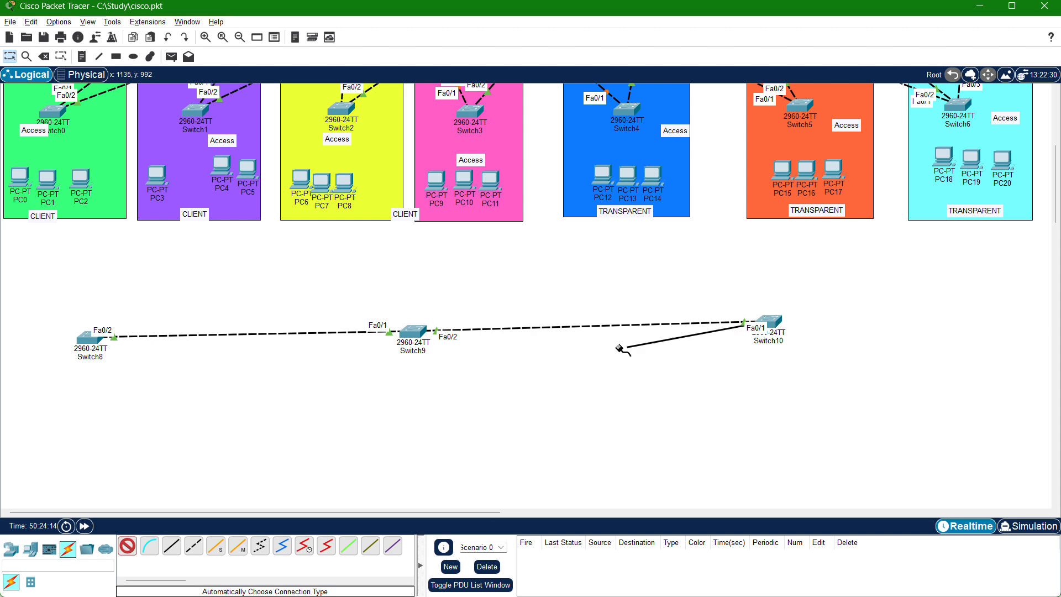
key("Escape")
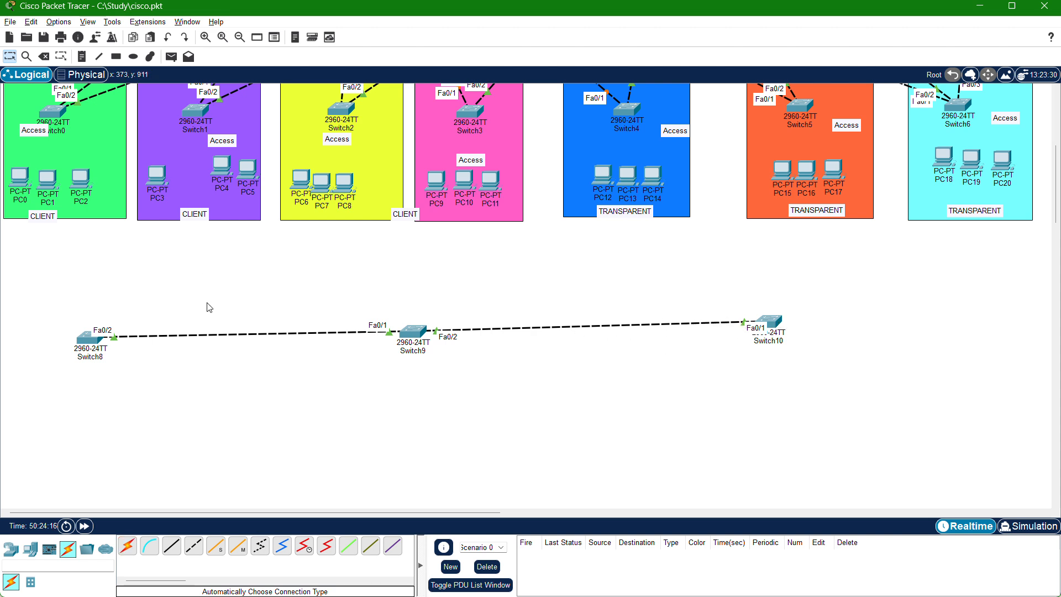
Connect Switch8 to Switch0 with an automatically chosen cable, and reposition Switch8 and Switch9 to tidy the lower switch chain.
left_click(131, 551)
scroll(113, 373, "up", 3)
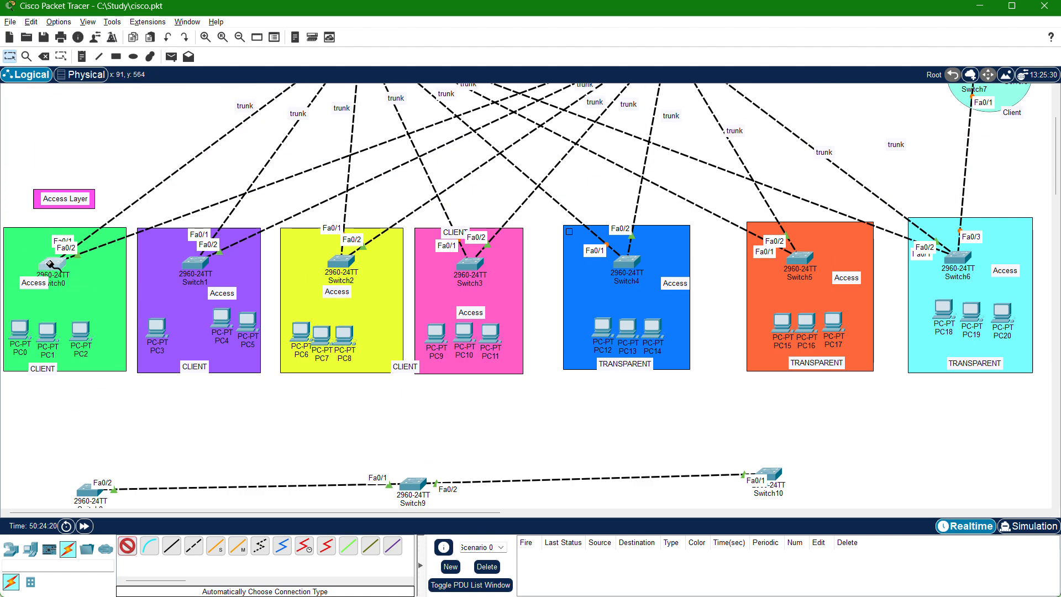
left_click(89, 488)
left_click(51, 269)
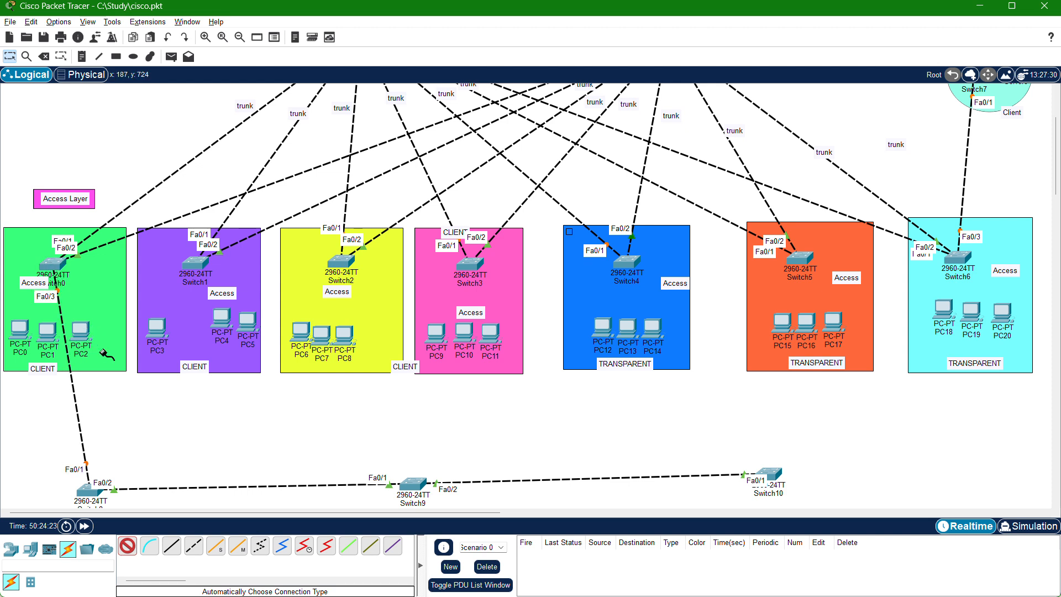
key("Escape")
left_click_drag(94, 497, 48, 476)
left_click_drag(412, 486, 424, 472)
Open the command line of Switch0 and enter privileged mode followed by global configuration mode.
scroll(425, 472, "up", 3)
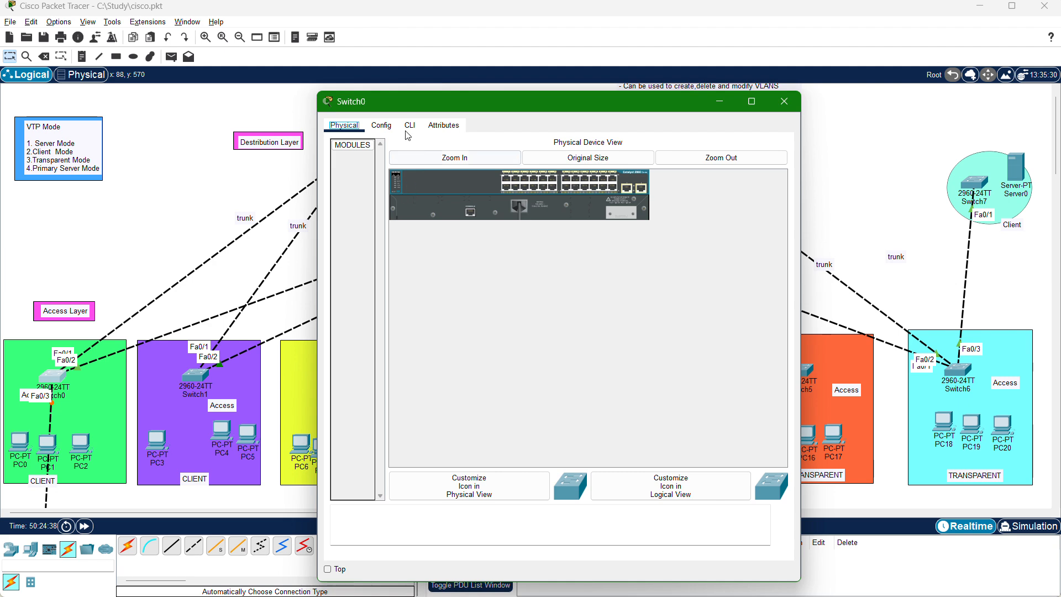
left_click(407, 130)
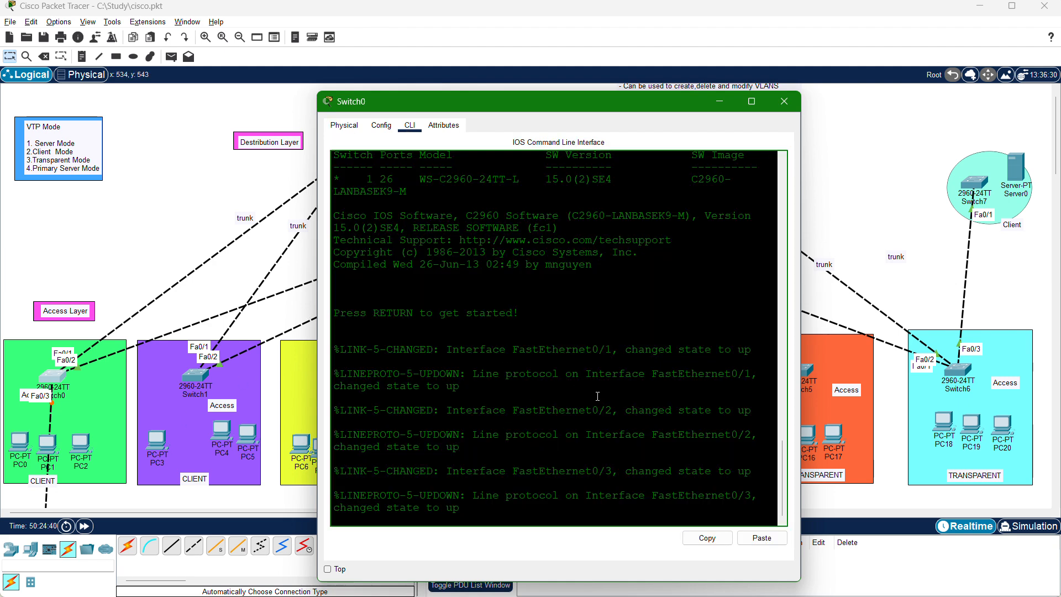
key("Return")
type("EN")
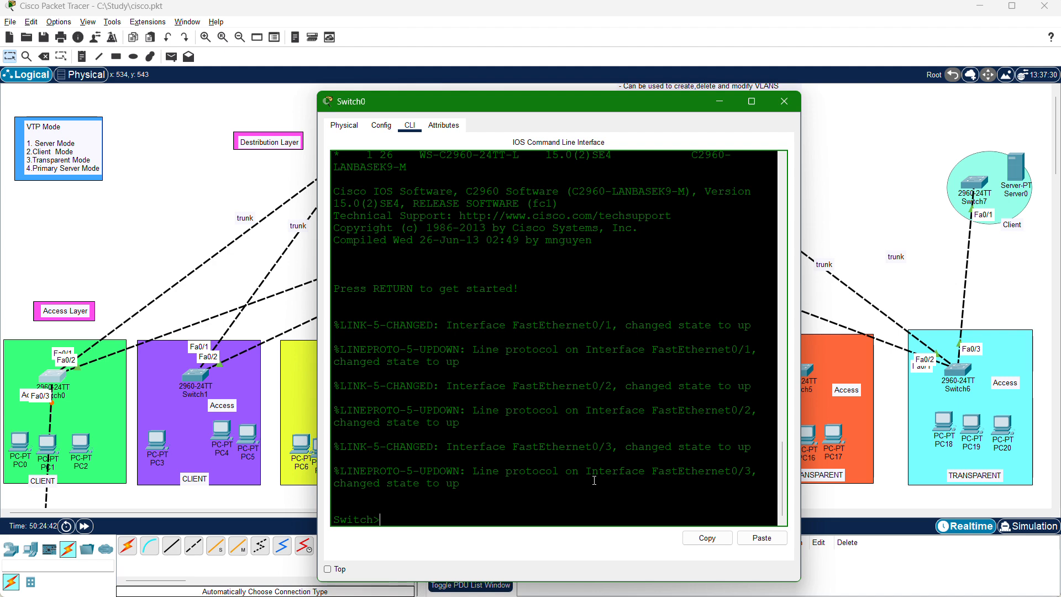
key("Return")
type("CONF")
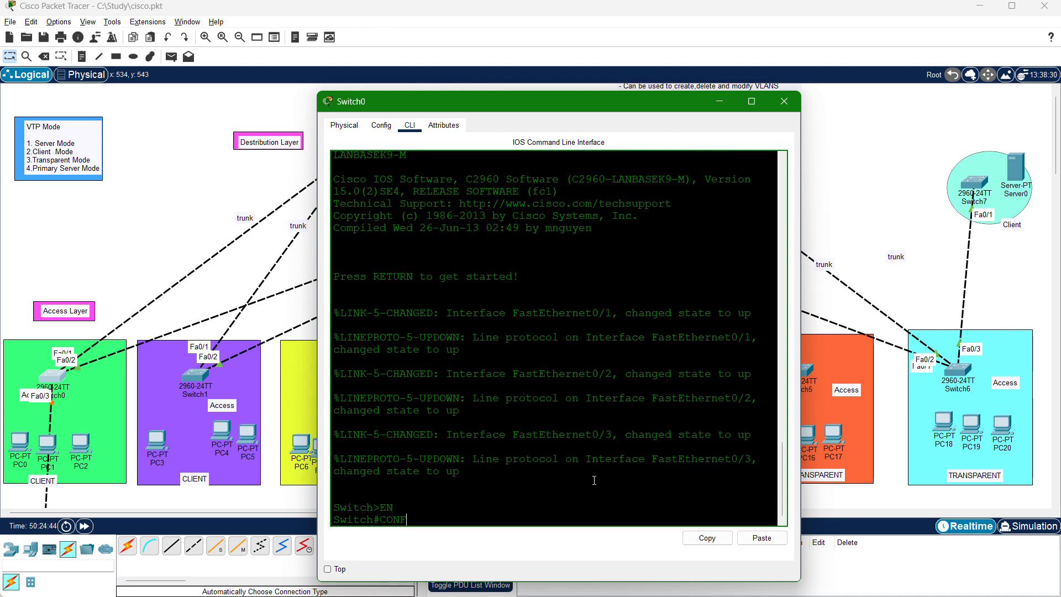
type("IG T")
key("Return")
key("Return")
key("Return")
key("Return")
key("Return")
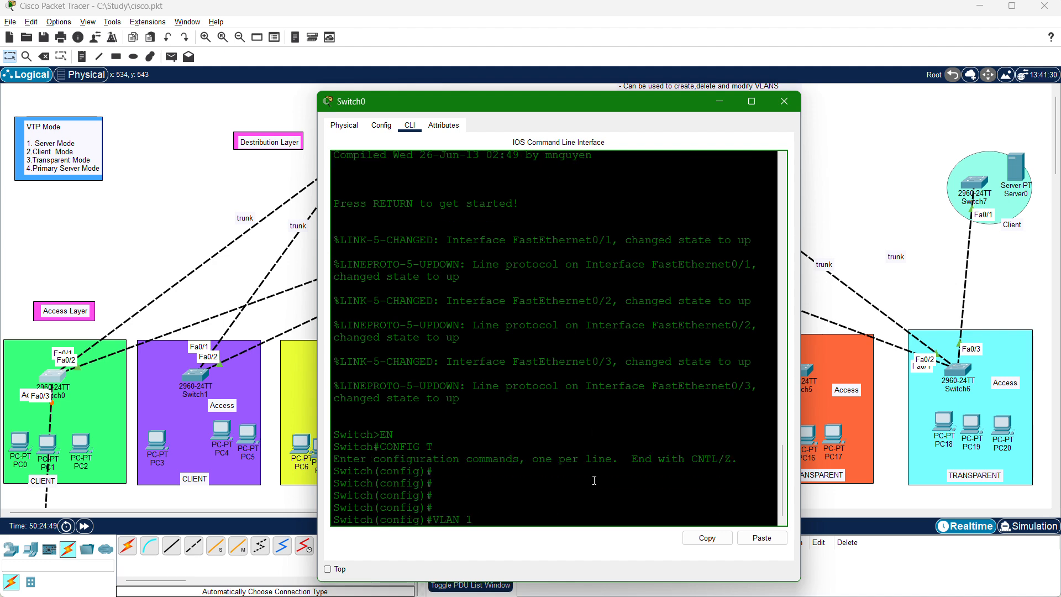
Query the allowed VLAN ID range with the VLAN command's help on Switch0, and close the device window.
type("VLAN ?")
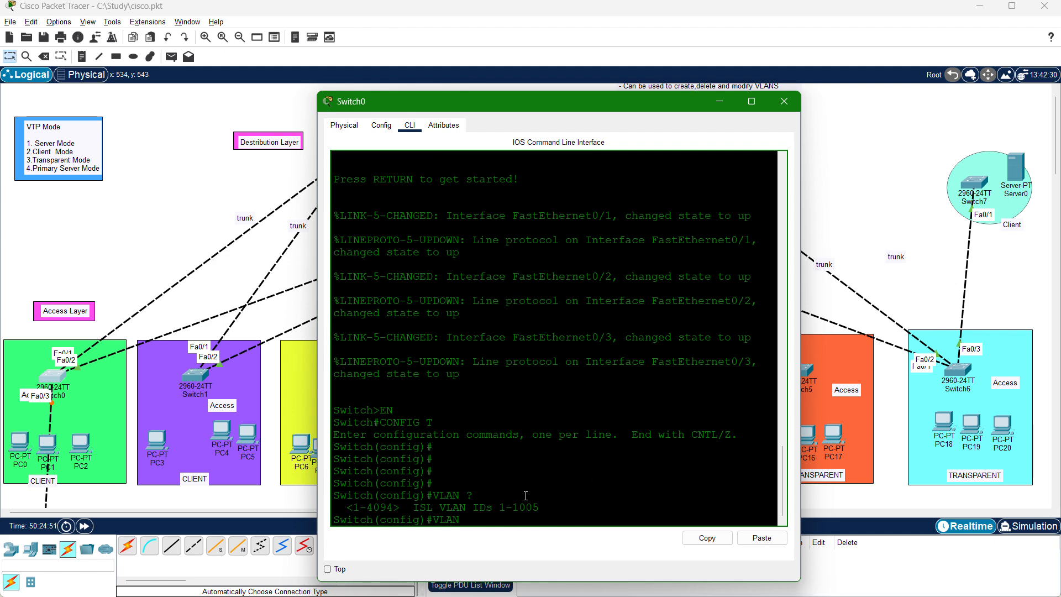
left_click_drag(400, 504, 344, 503)
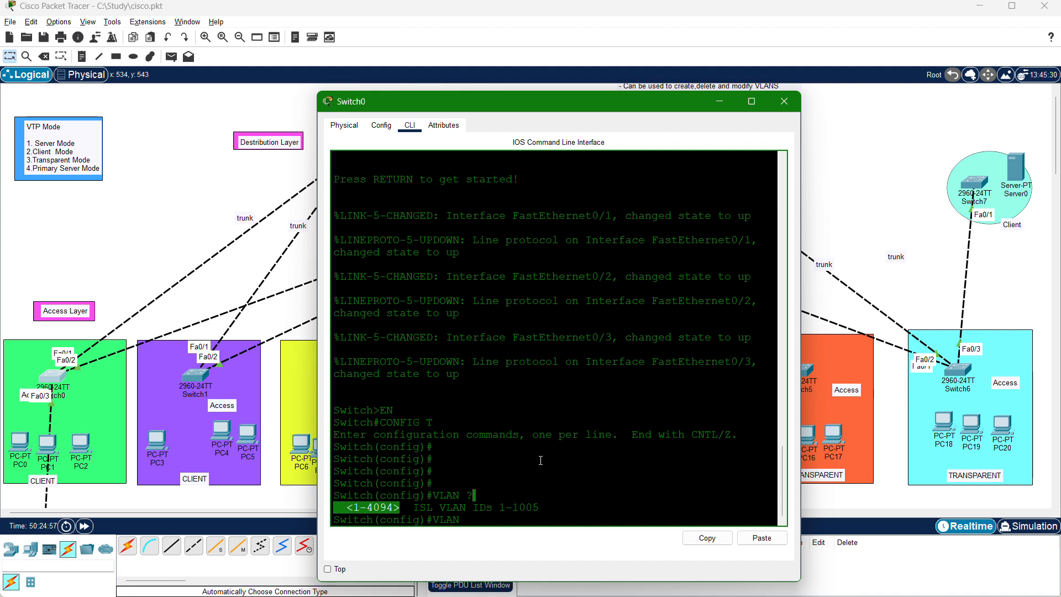
left_click(783, 102)
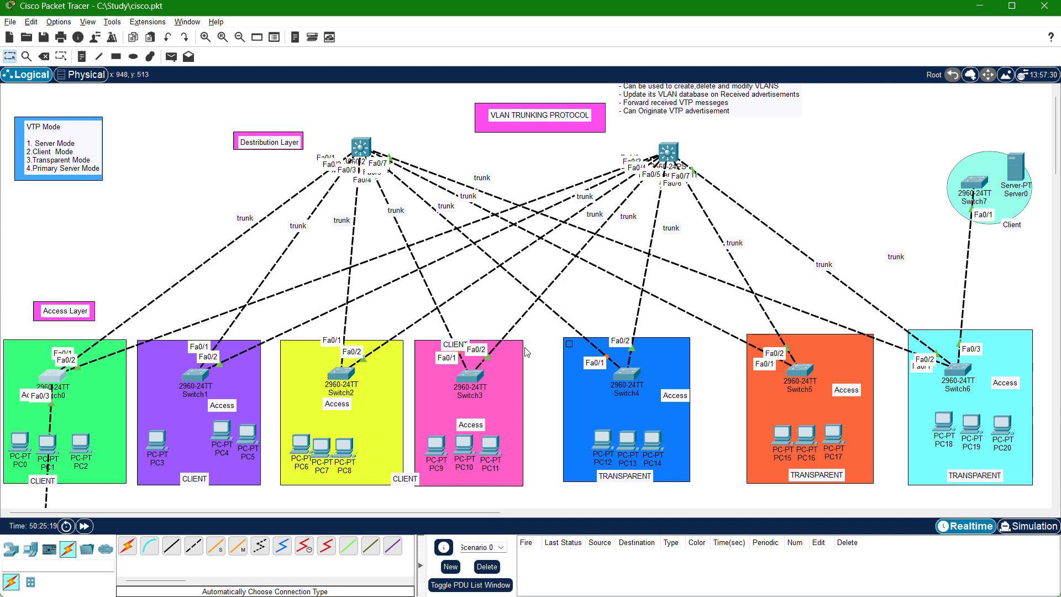
Examine the VTP topology, from the distribution multilayer switches and access-layer groups to the chain of Switch8, Switch9 and Switch10.
left_click_drag(472, 382, 474, 383)
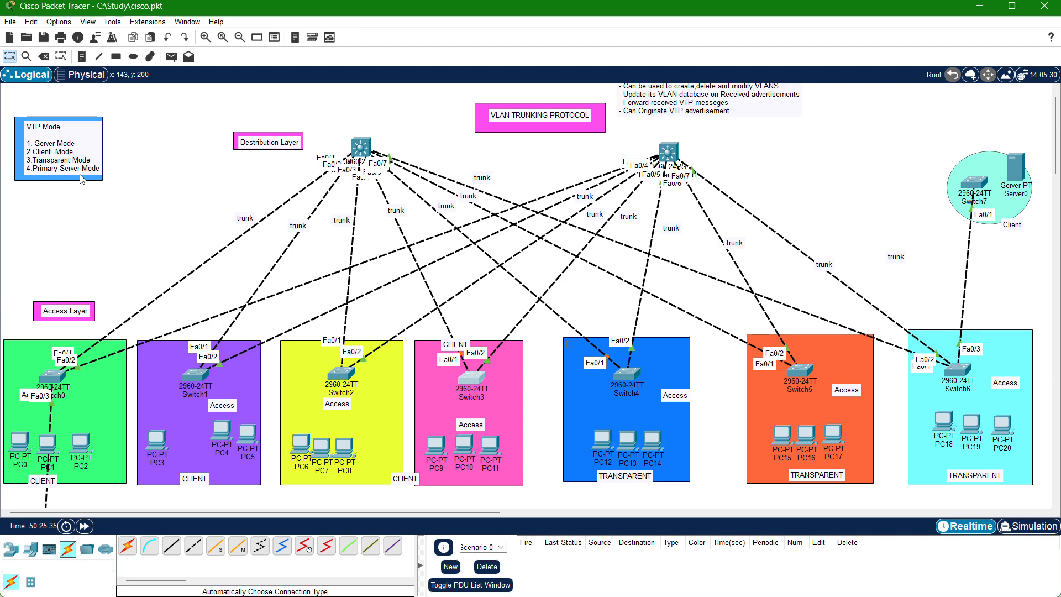
scroll(197, 165, "up", 1)
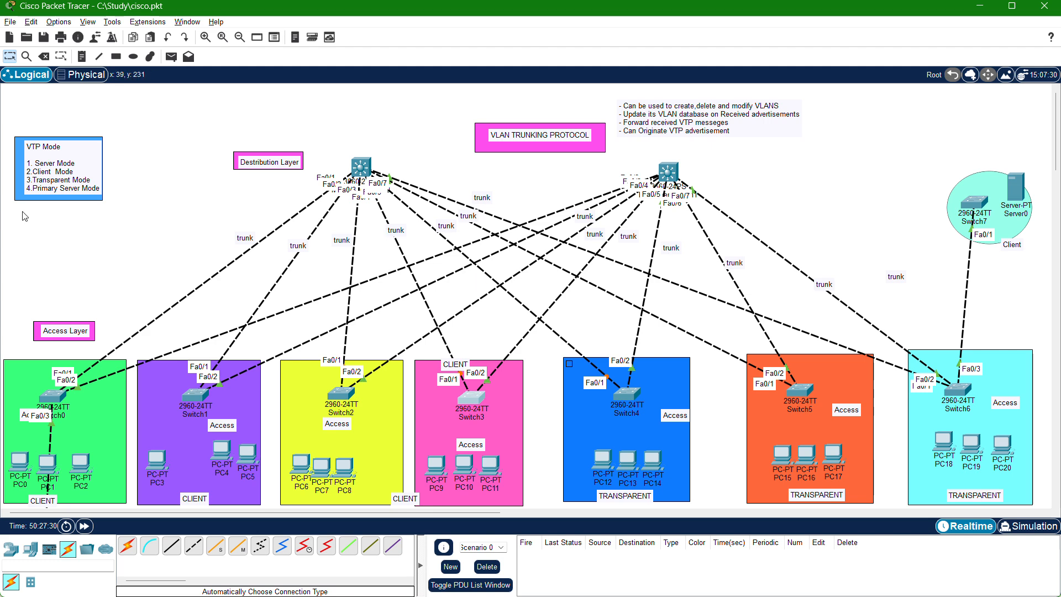
scroll(176, 261, "down", 2)
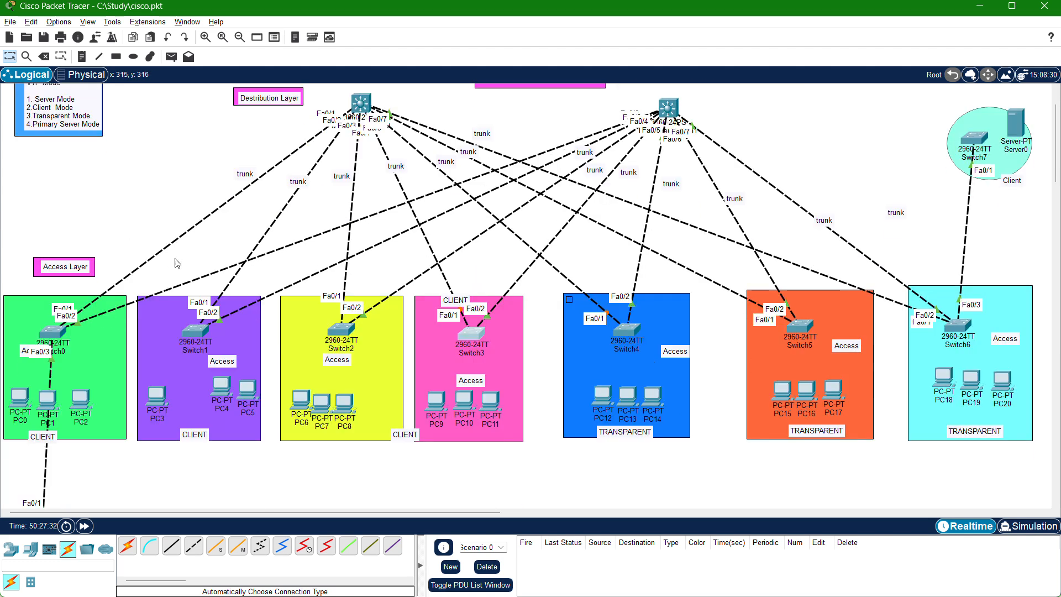
scroll(176, 262, "up", 1)
scroll(184, 228, "up", 1)
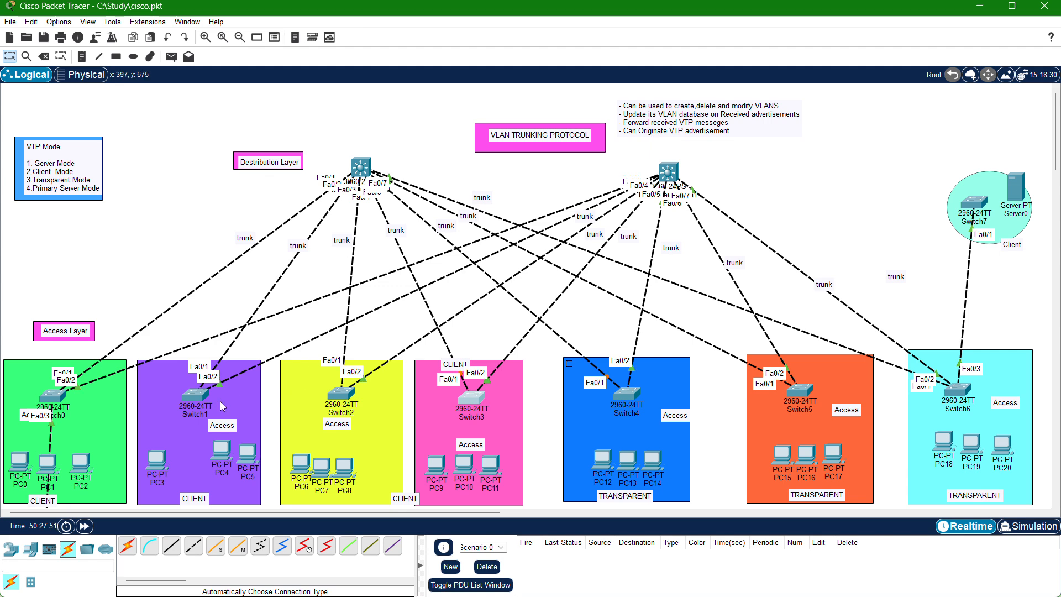
scroll(220, 401, "down", 3)
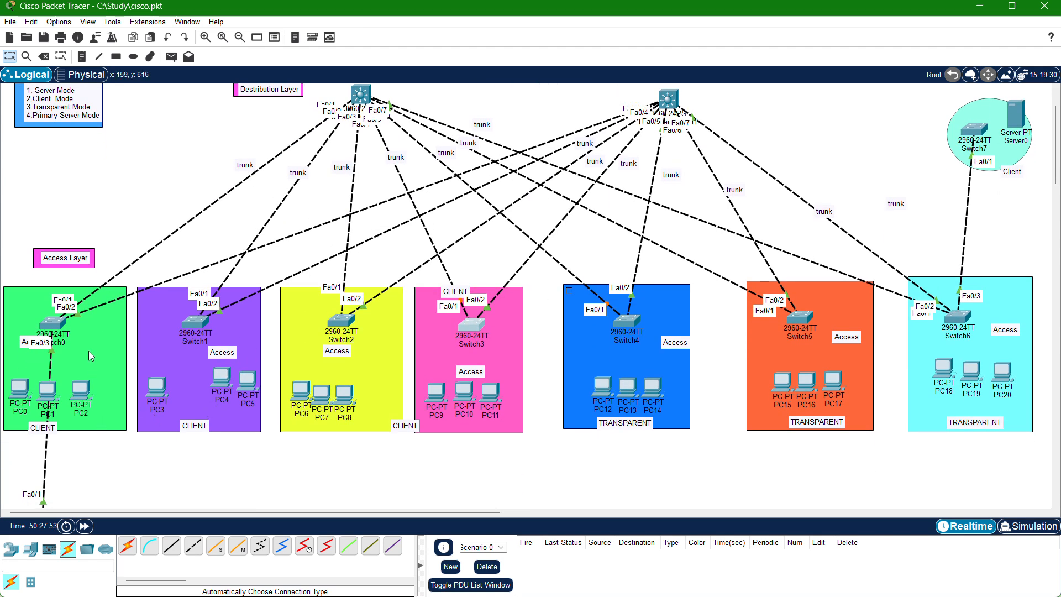
scroll(88, 350, "up", 3)
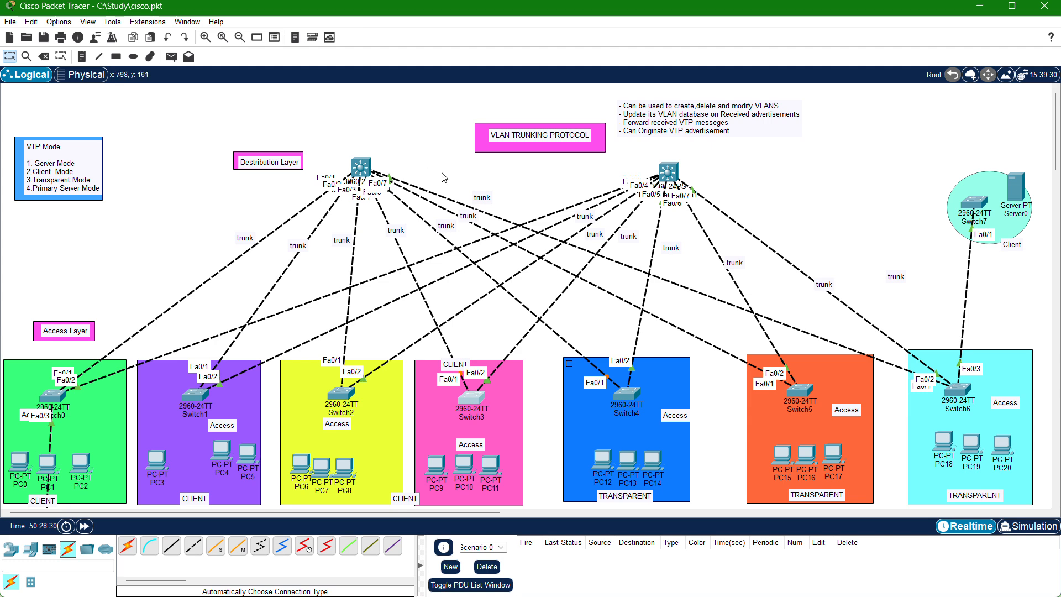
scroll(823, 326, "down", 3)
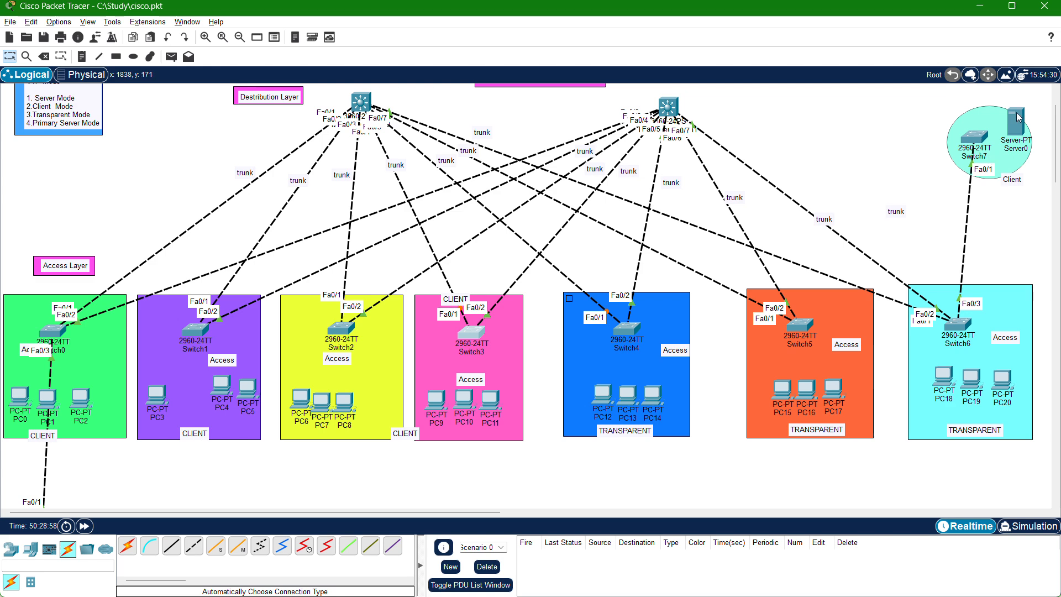
scroll(764, 347, "down", 8)
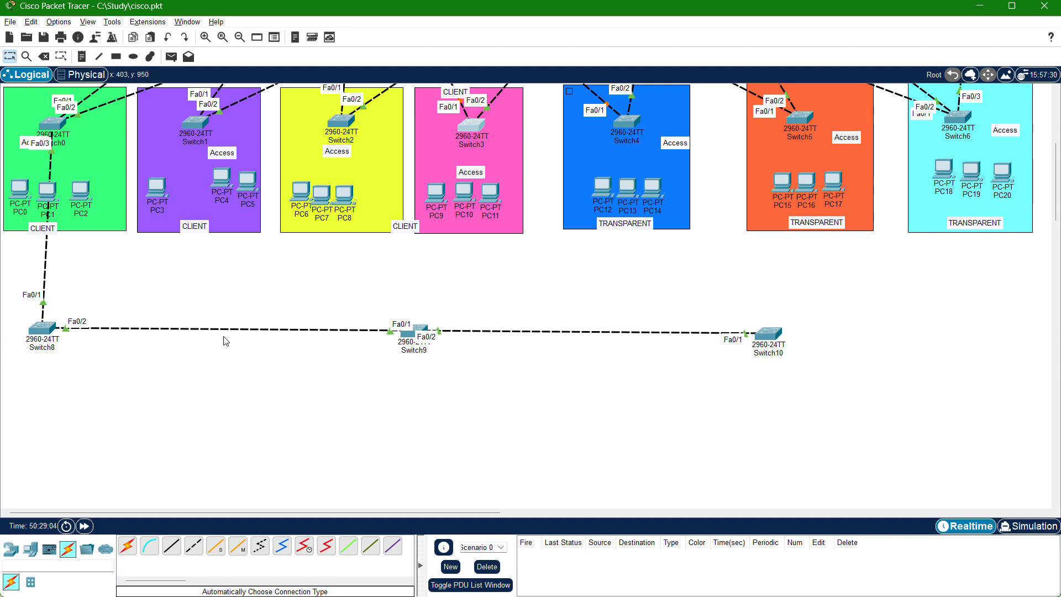
scroll(722, 335, "up", 10)
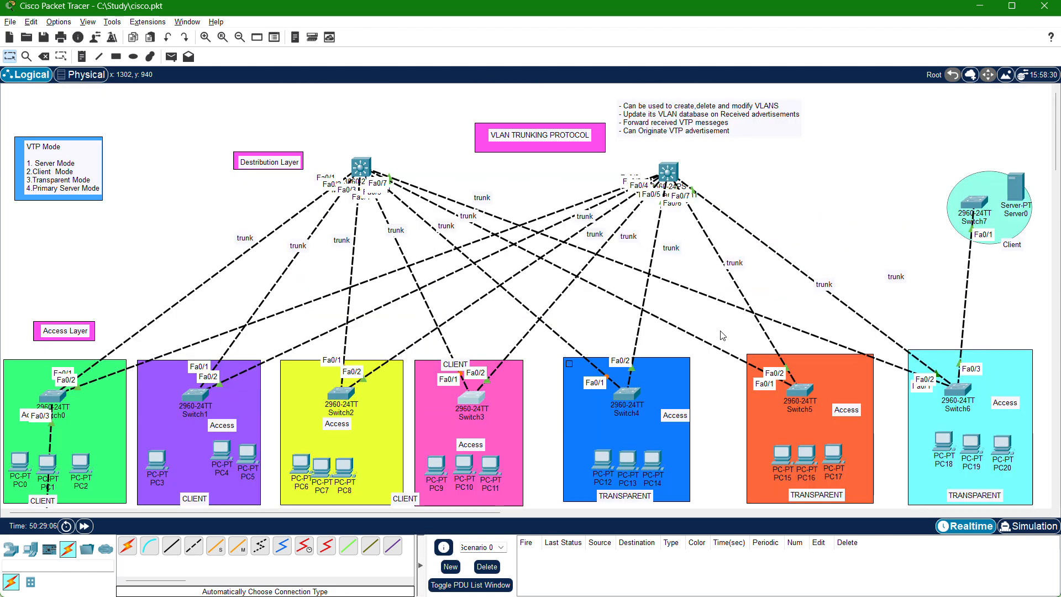
scroll(722, 335, "down", 2)
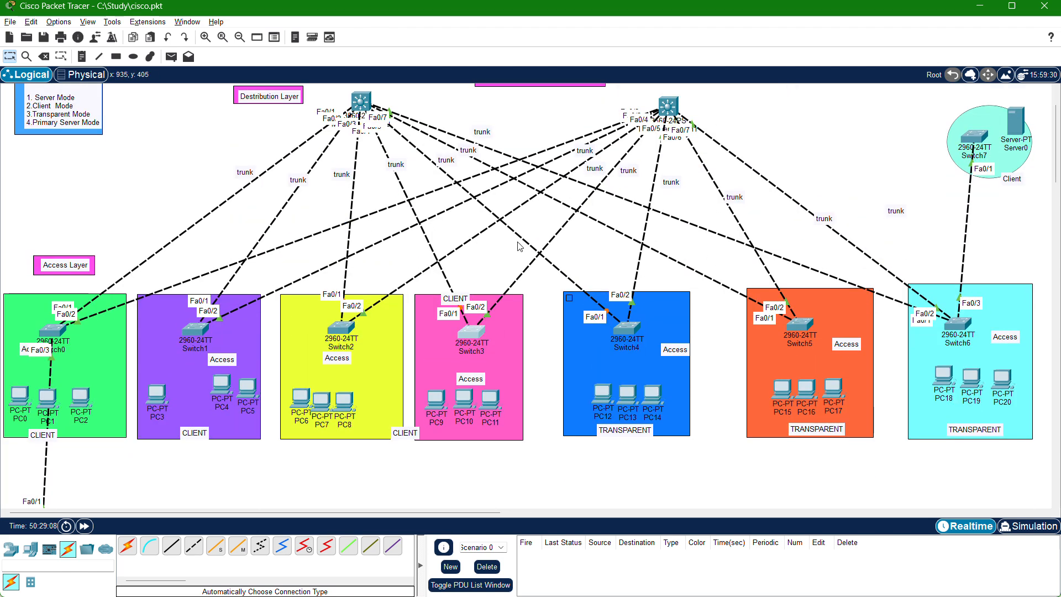
scroll(909, 291, "up", 2)
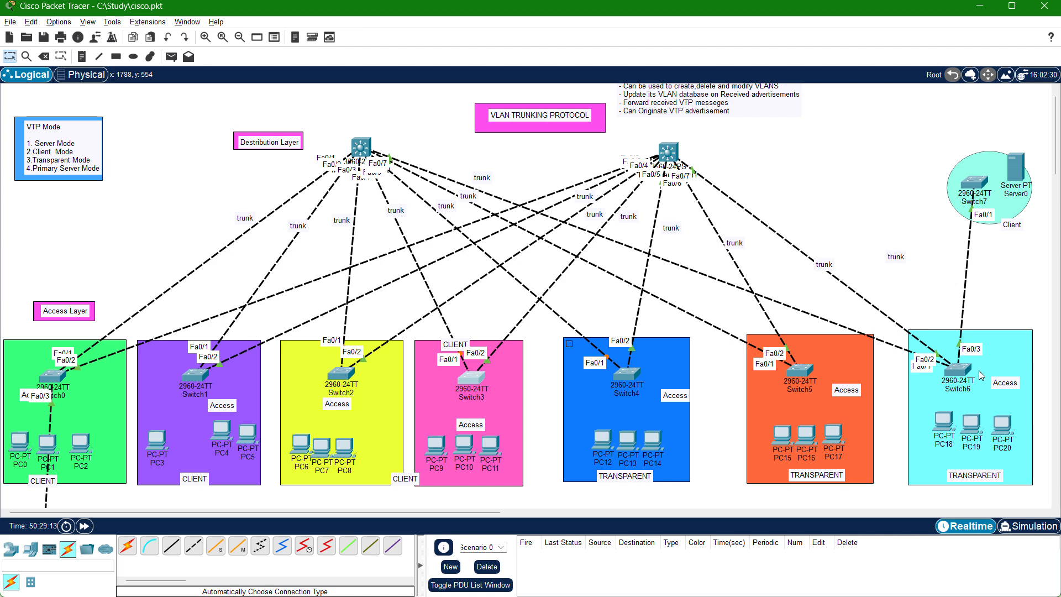
mouse_move(795, 384)
scroll(602, 282, "up", 1)
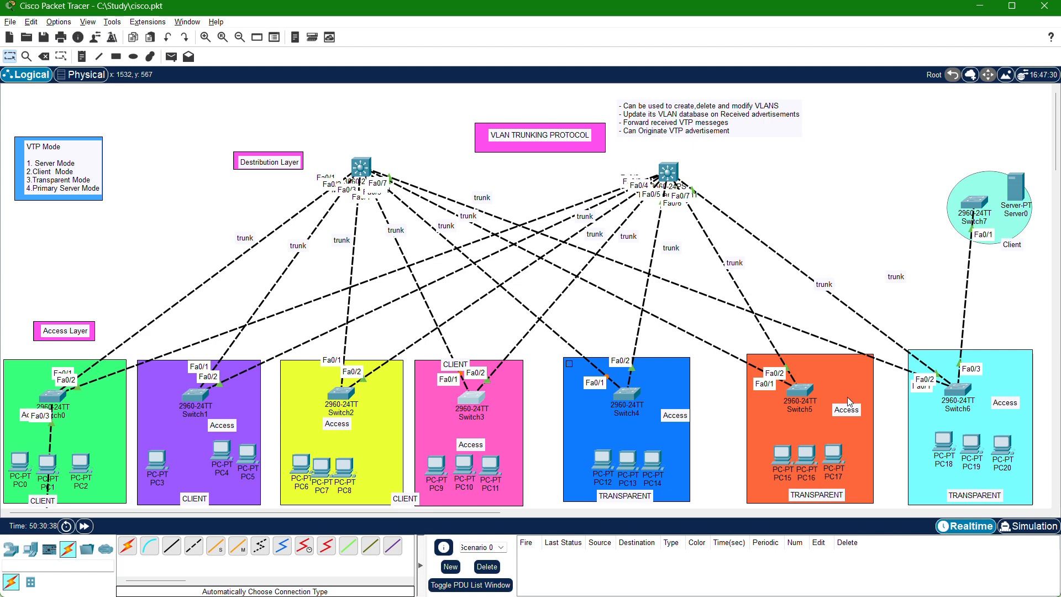
scroll(801, 407, "down", 1)
scroll(774, 411, "up", 1)
scroll(558, 310, "down", 3)
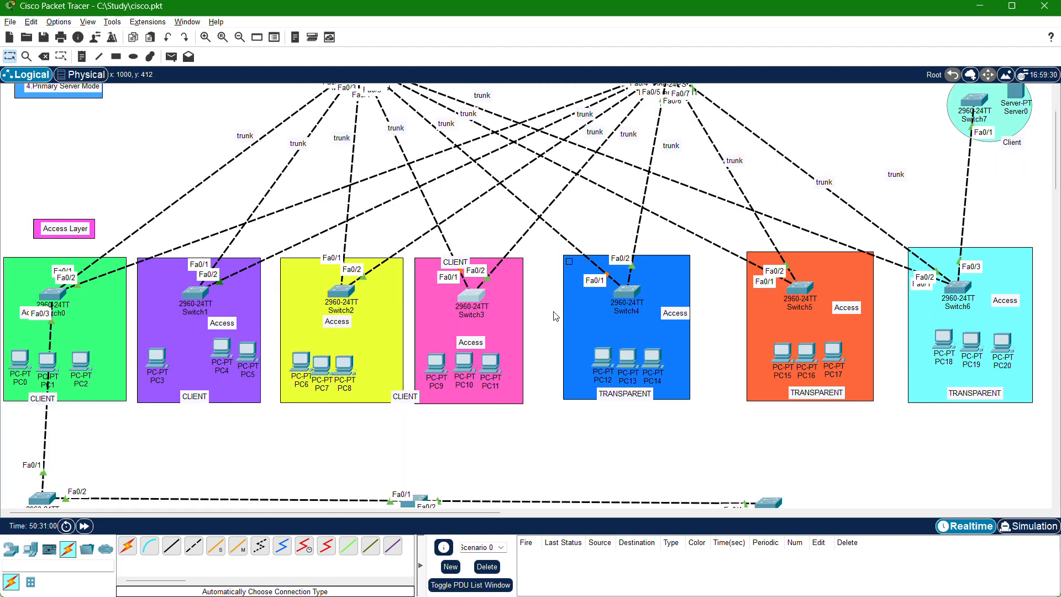
scroll(555, 316, "down", 1)
scroll(555, 316, "up", 4)
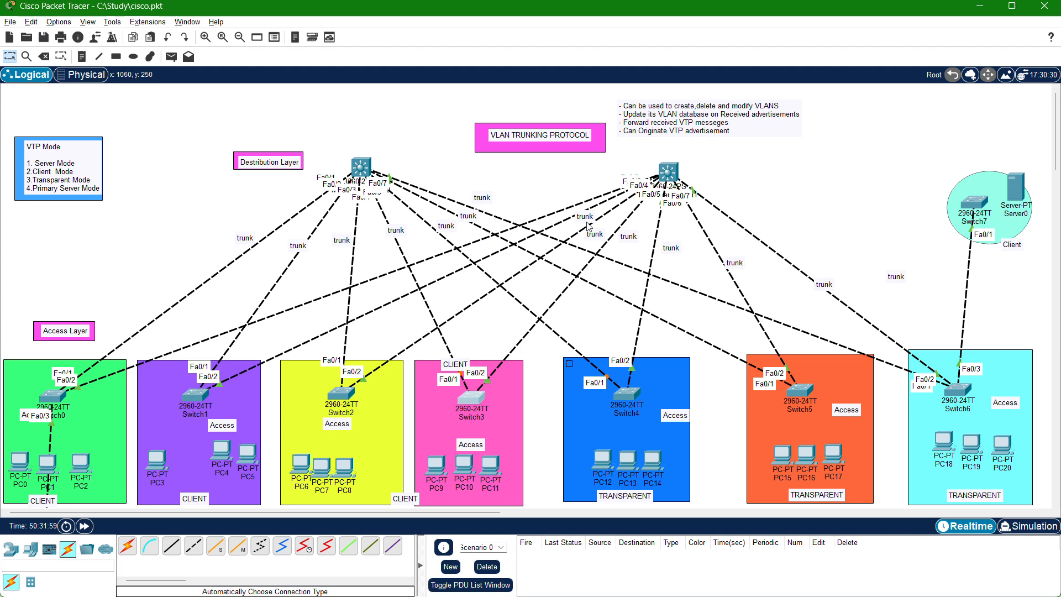
scroll(588, 226, "down", 3)
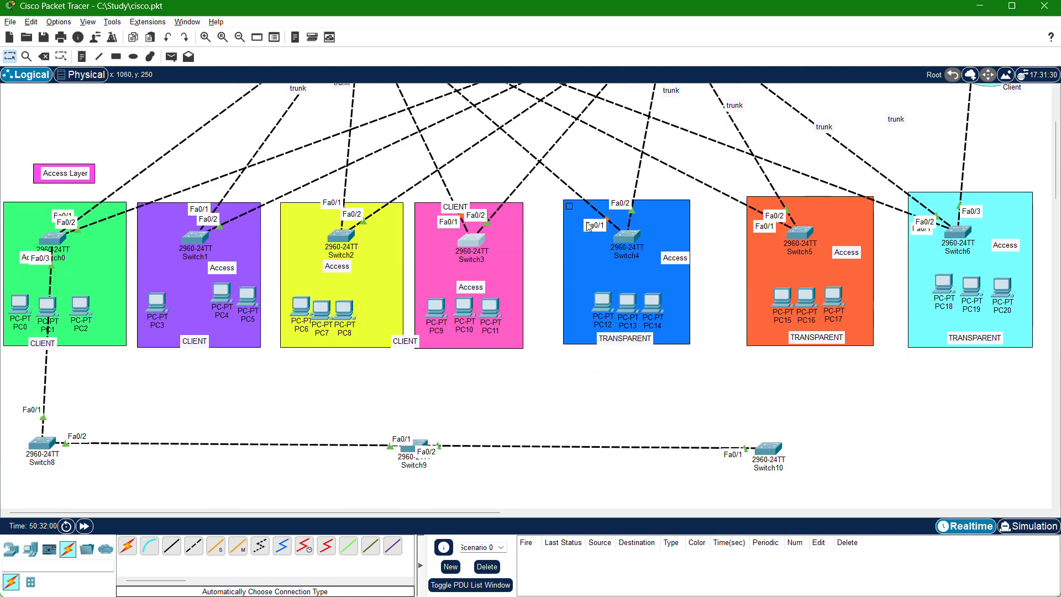
scroll(589, 227, "up", 3)
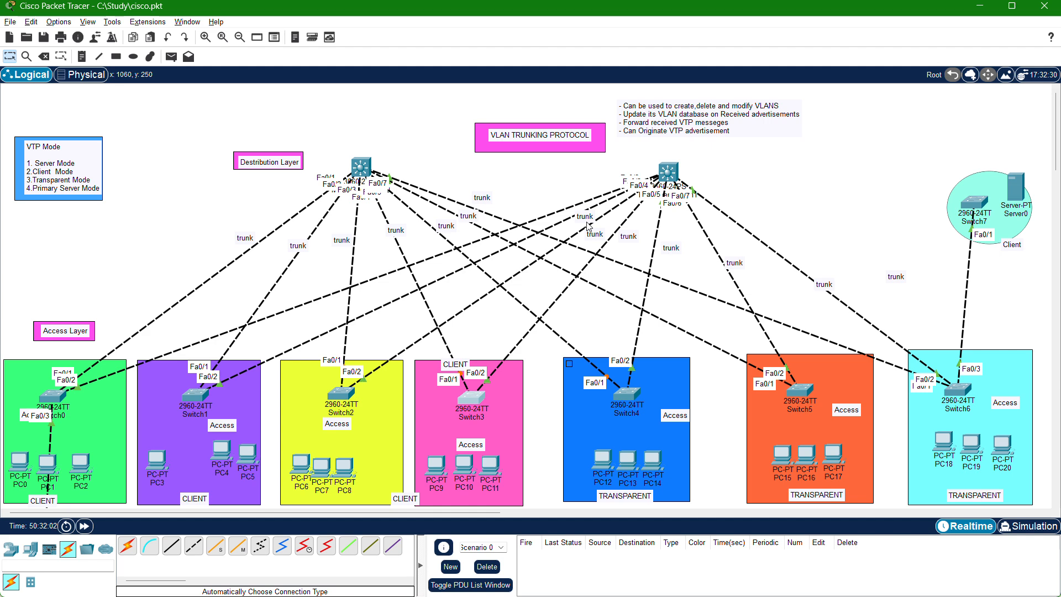
scroll(589, 226, "down", 1)
scroll(588, 226, "up", 1)
Open the command line of Multilayer Switch0 and answer NO to the initial configuration dialog.
left_click(361, 170)
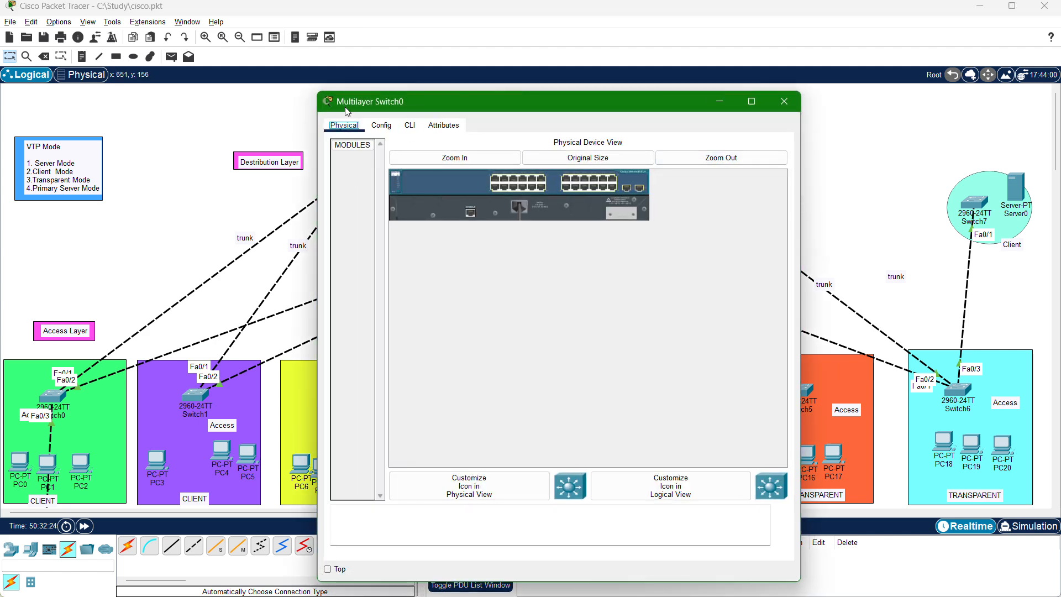
left_click(409, 125)
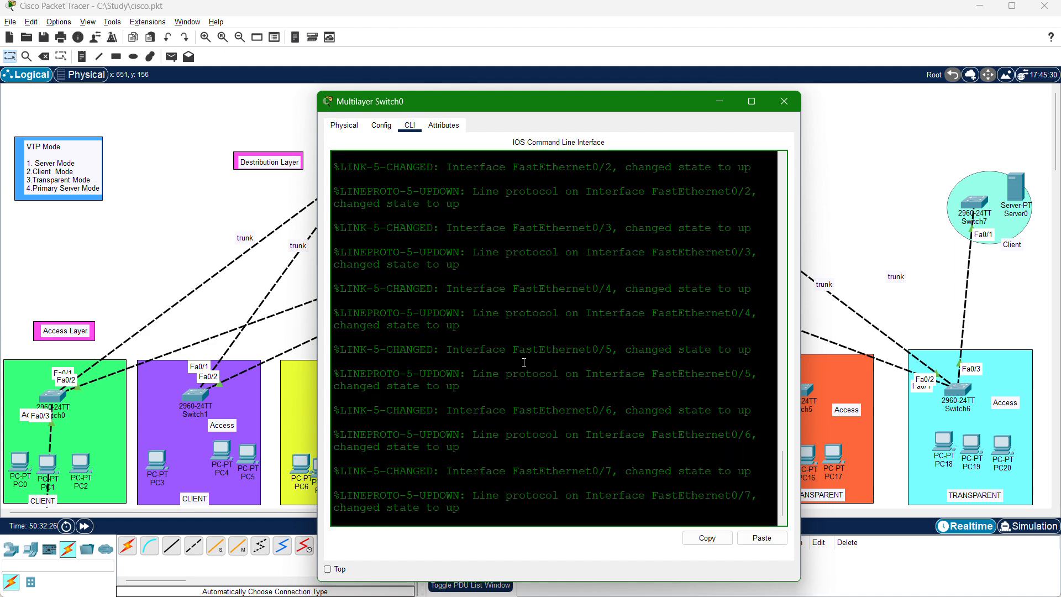
key("Return")
key("Return")
key("Return")
key("Return")
key("Return")
key("Return")
type("NO")
key("Return")
key("Return")
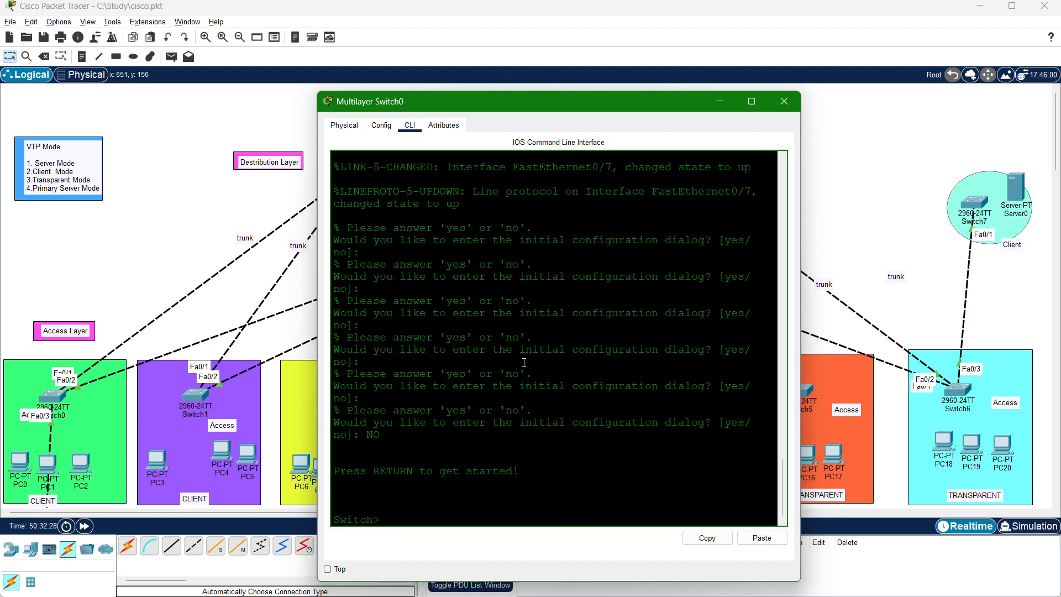
key("Return")
key("Return")
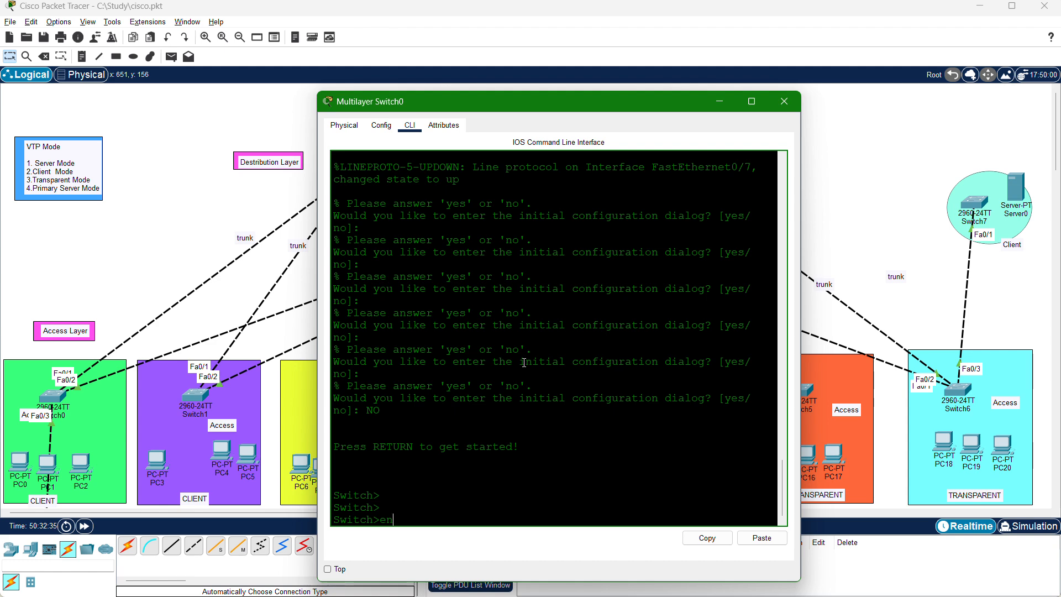
Enter privileged mode on Multilayer Switch0 with enable, and enter global configuration mode with config terminal.
key("Return")
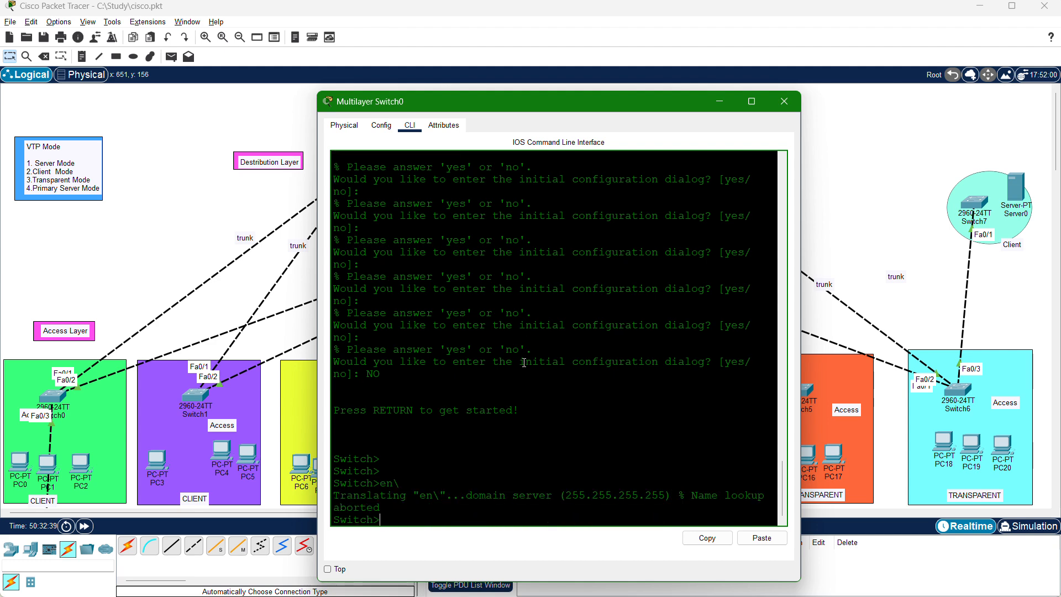
type("enanle")
key("BackSpace")
key("BackSpace")
key("BackSpace")
type("ble")
key("Return")
type("config")
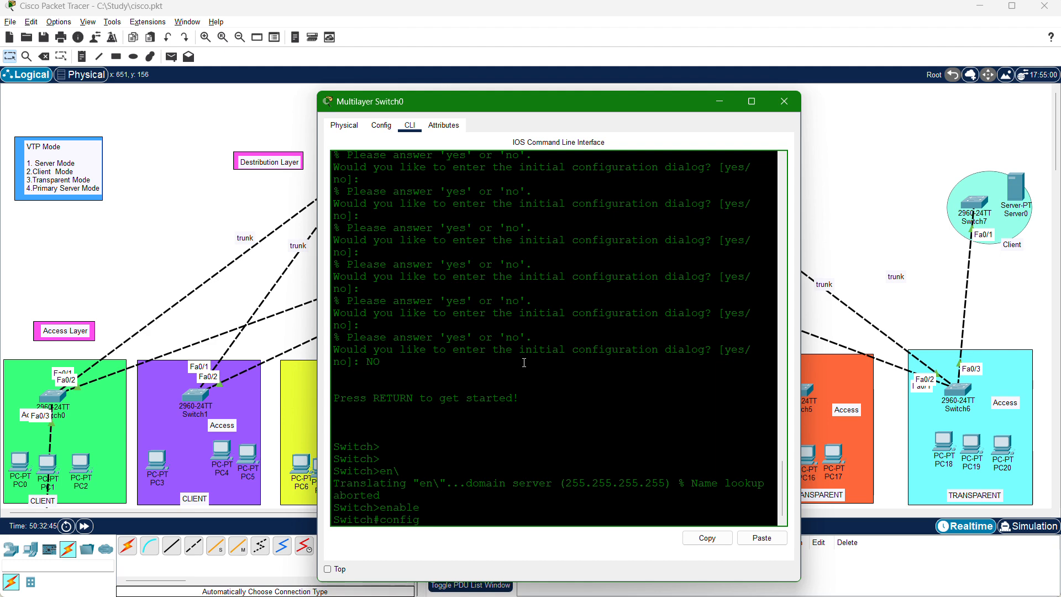
type(" ter")
key("Tab")
key("Return")
key("Return")
key("Return")
key("Return")
key("Return")
key("Return")
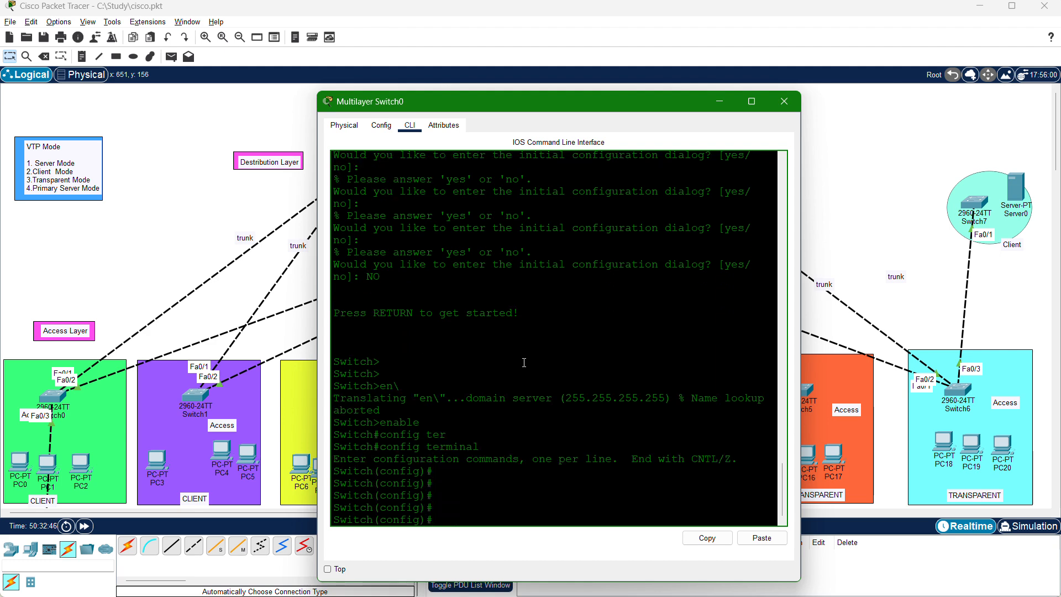
key("Return")
key("Return")
key("Return")
key("Return")
key("Return")
key("Return")
key("Return")
key("Return")
key("Return")
key("Return")
key("Return")
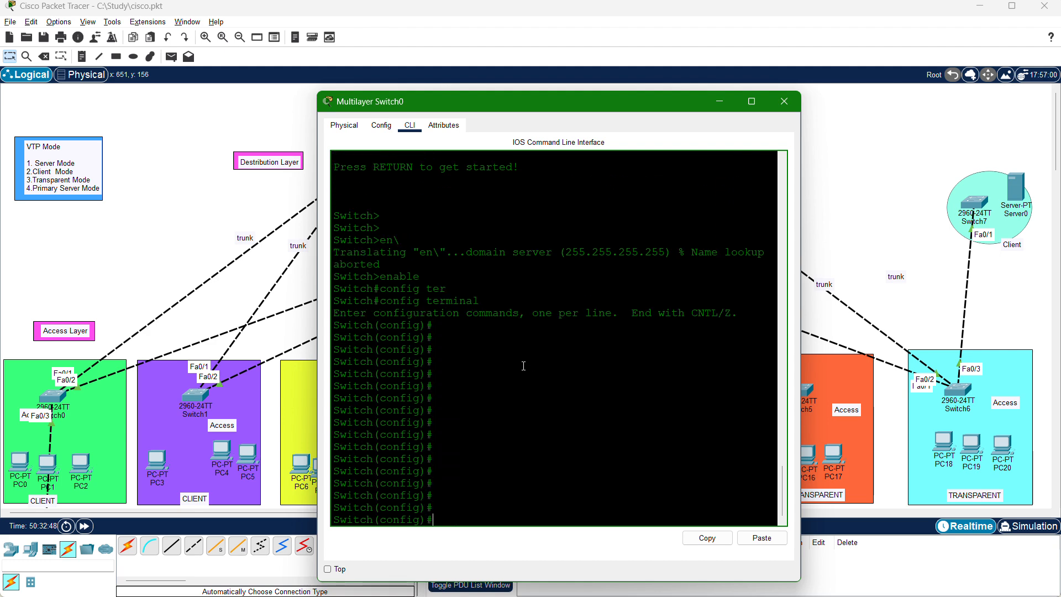
Set the hostname of Multilayer Switch0 to MTL_1 in global configuration mode.
type("hostma")
type("e")
key("BackSpace")
type("ne")
key("BackSpace")
key("BackSpace")
key("BackSpace")
key("BackSpace")
type("name MTL-2")
key("BackSpace")
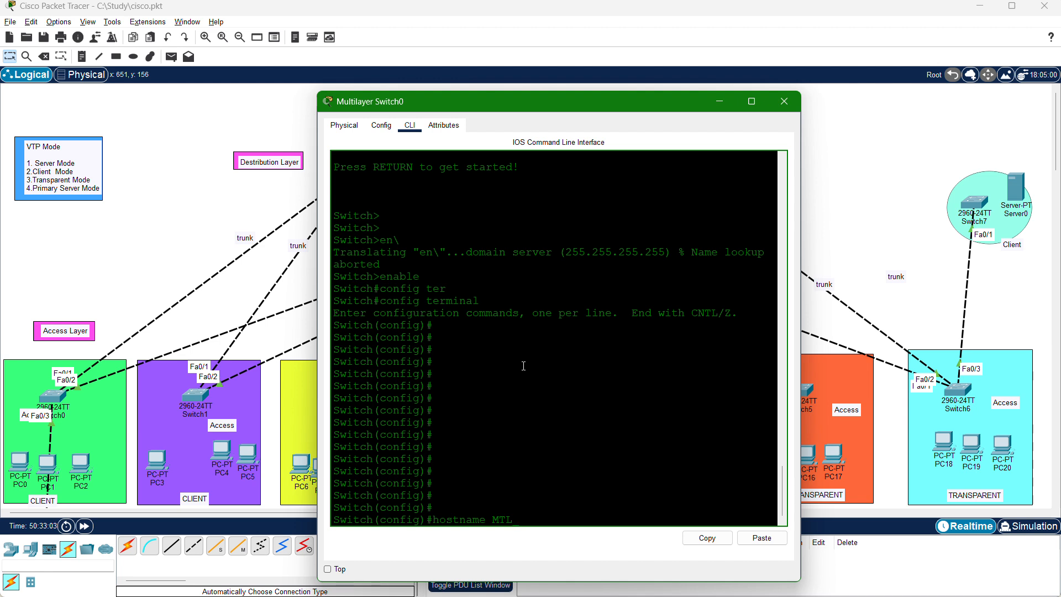
type("_S2")
key("BackSpace")
key("BackSpace")
type("1")
key("Return")
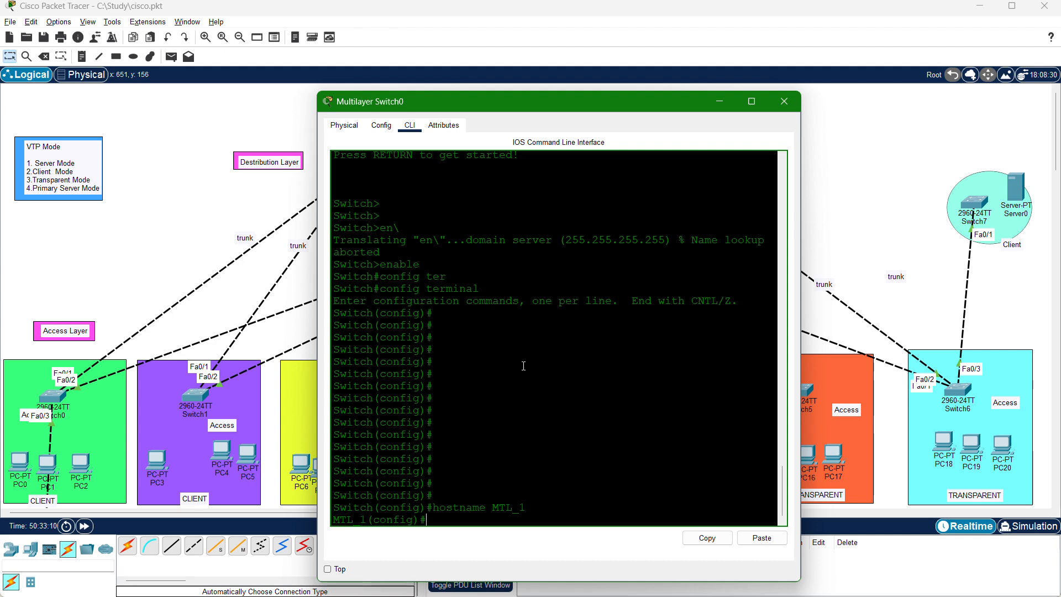
key("Return")
key("Return")
key("Return")
key("Return")
key("Return")
key("Return")
key("Return")
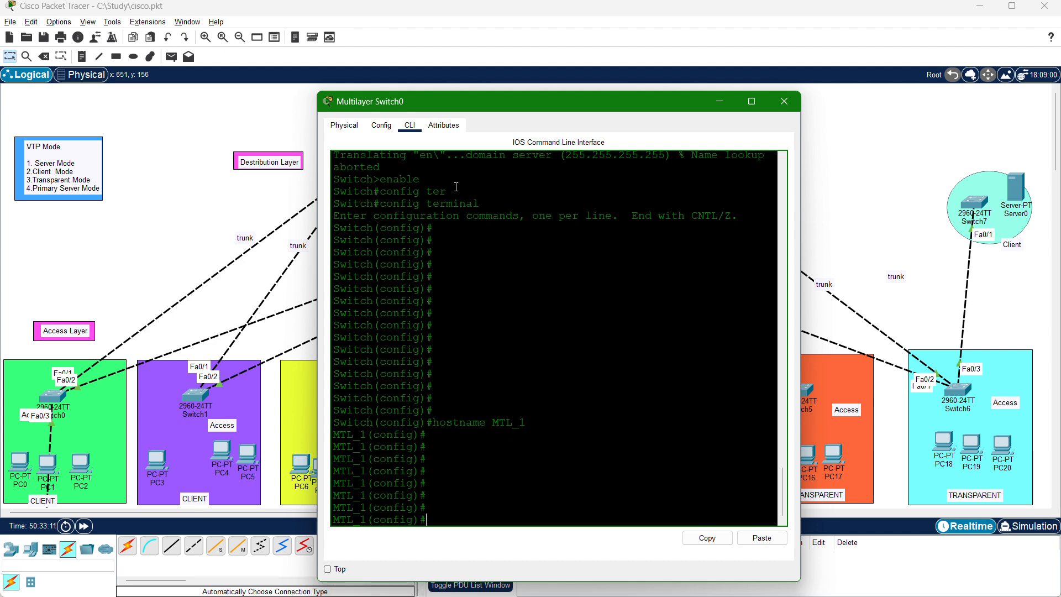
Move the device window aside to uncover the topology, and create VLAN 50 named IT, returning to global configuration mode.
left_click_drag(490, 105, 756, 79)
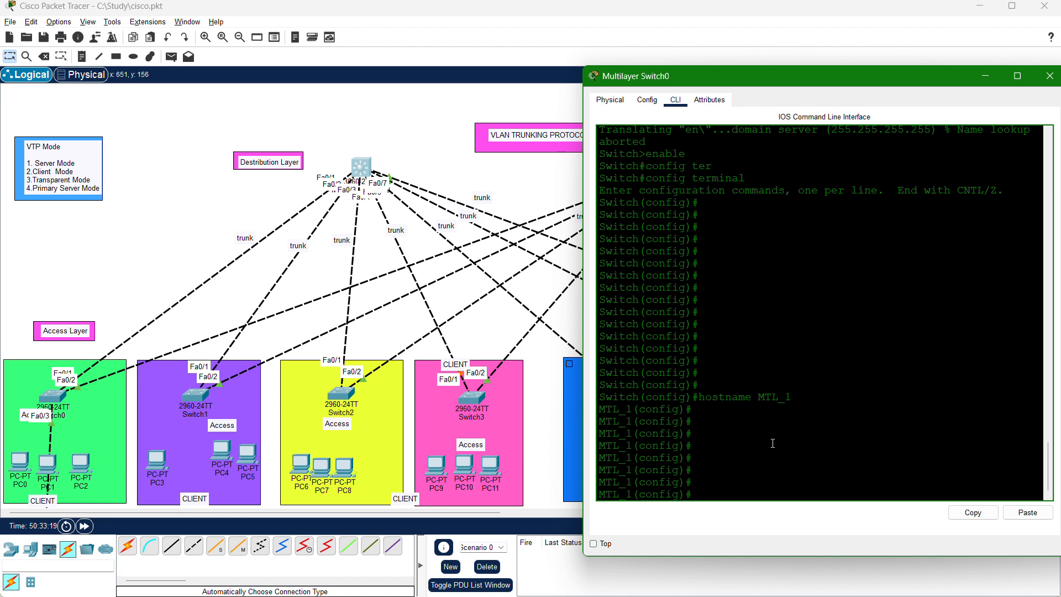
type("vlan 50")
key("Return")
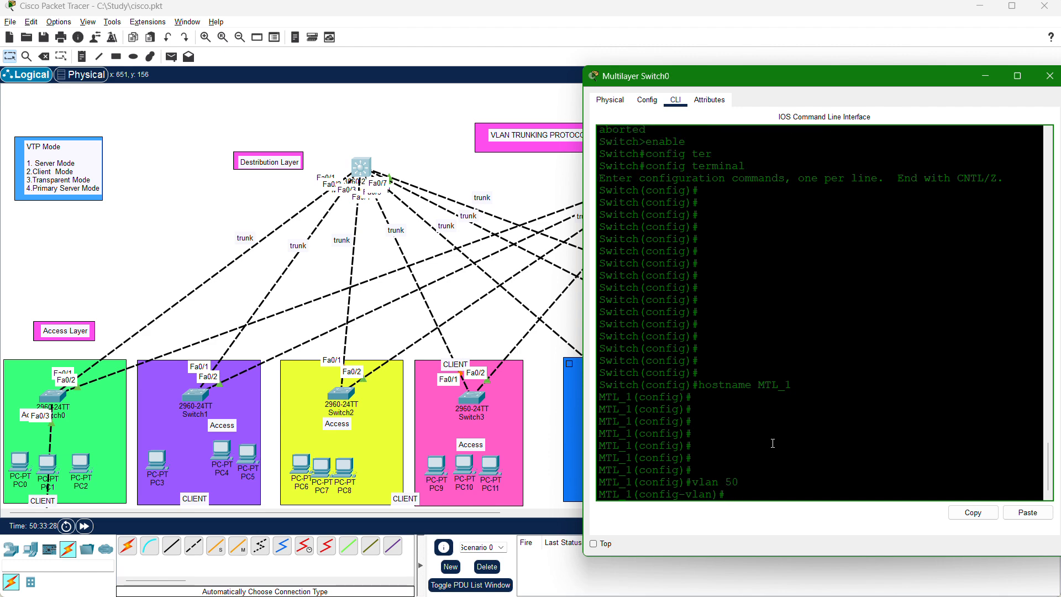
type("name IT")
key("Return")
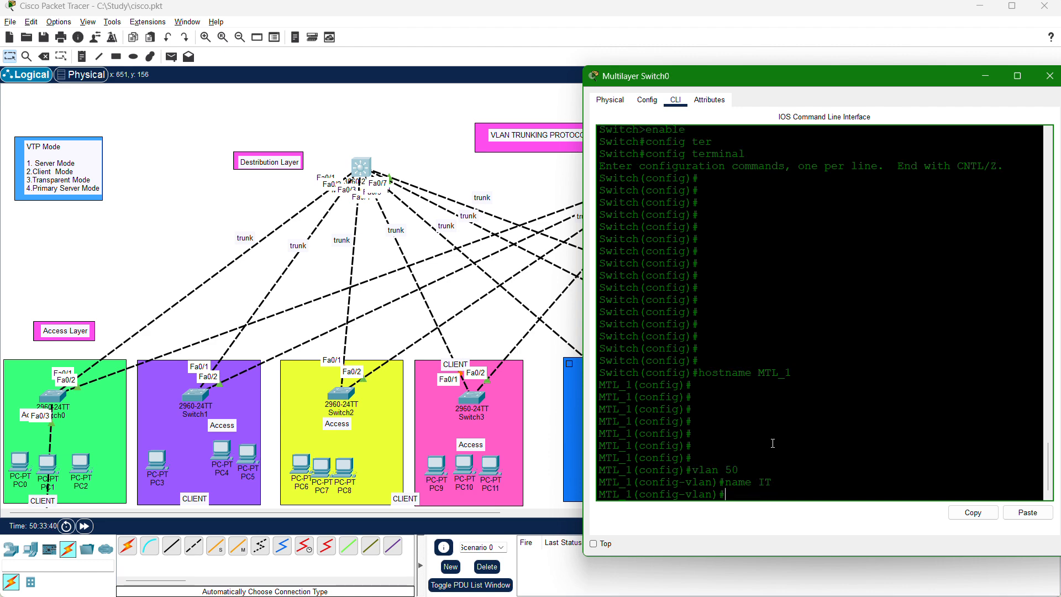
type("exit")
key("Return")
key("Return")
key("Return")
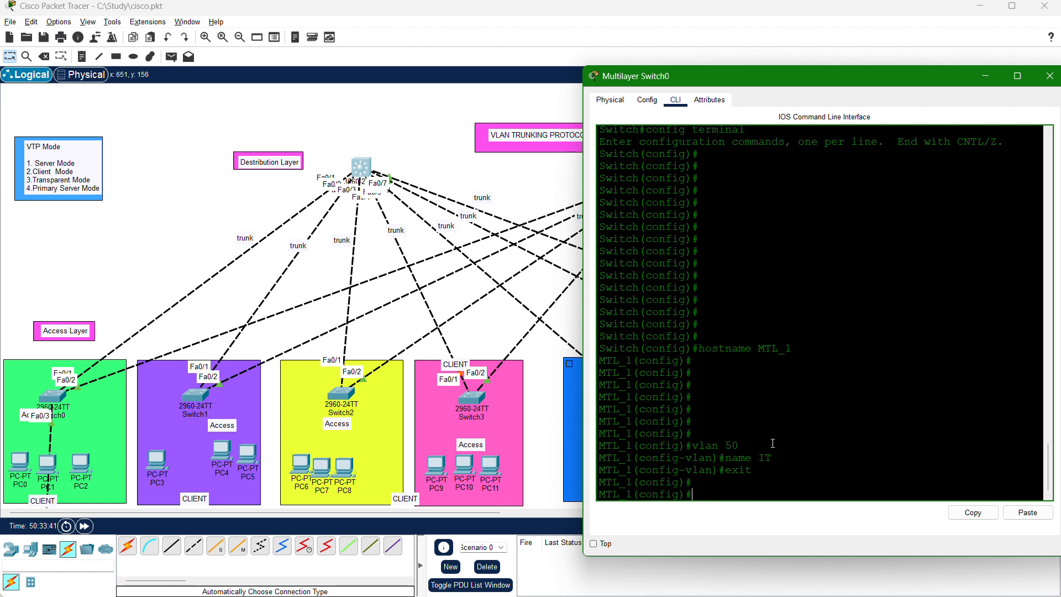
Create VLAN 60 on MTL_1 and name it HR.
type("vlan")
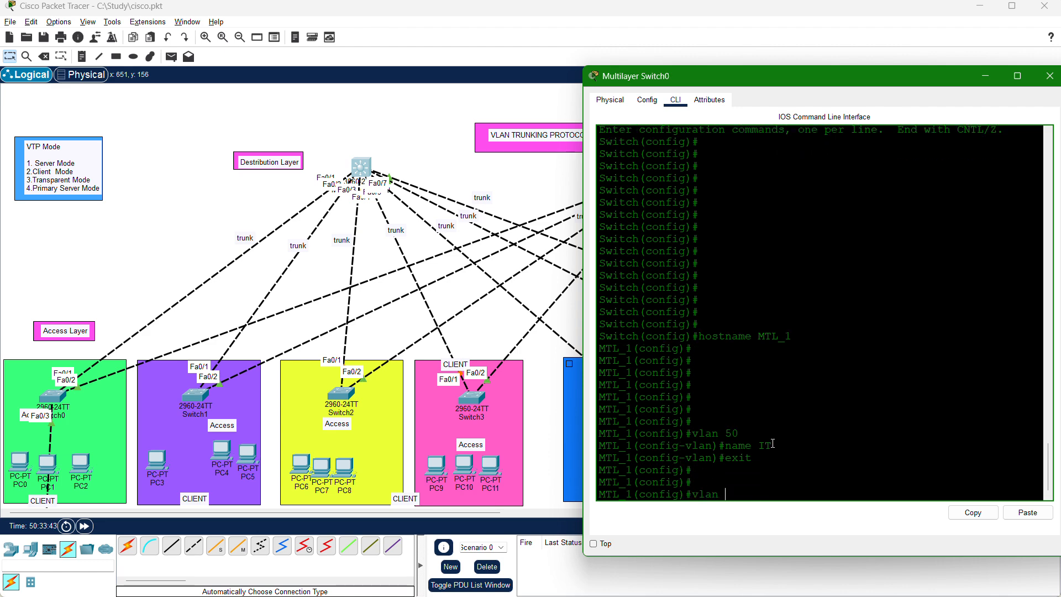
type(" 60")
key("Return")
type("name")
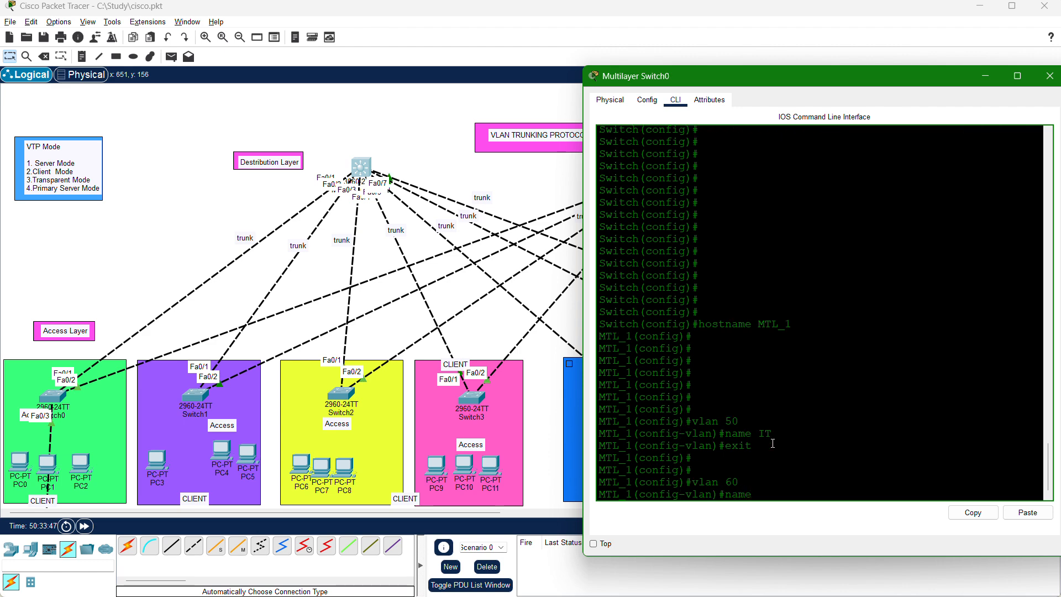
type(" HR")
key("Return")
key("Return")
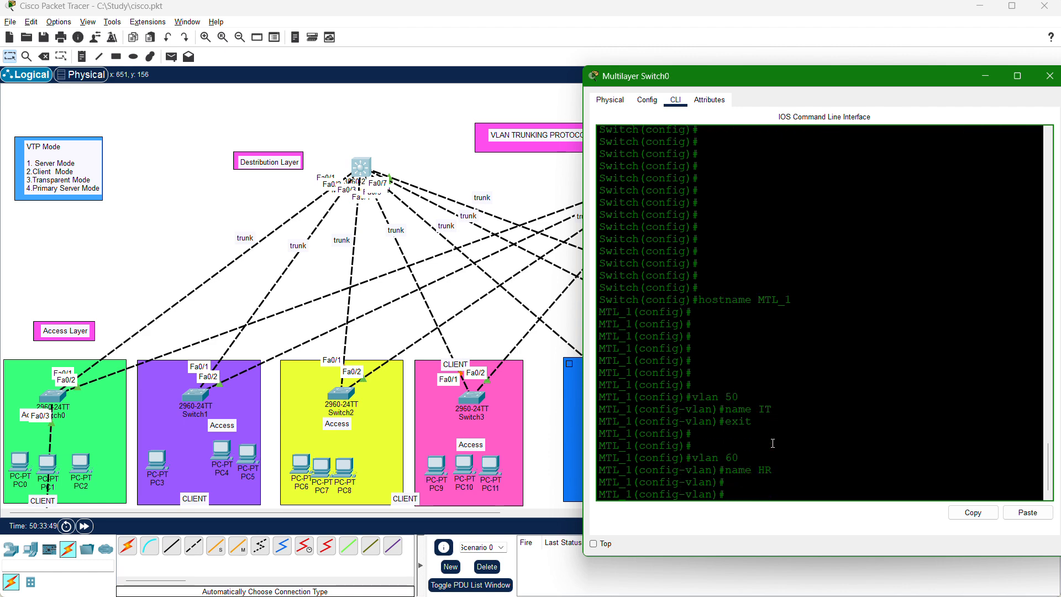
Create VLAN 70 on MTL_1 and name it FINANCE with the name command.
type("vlan 70")
key("Return")
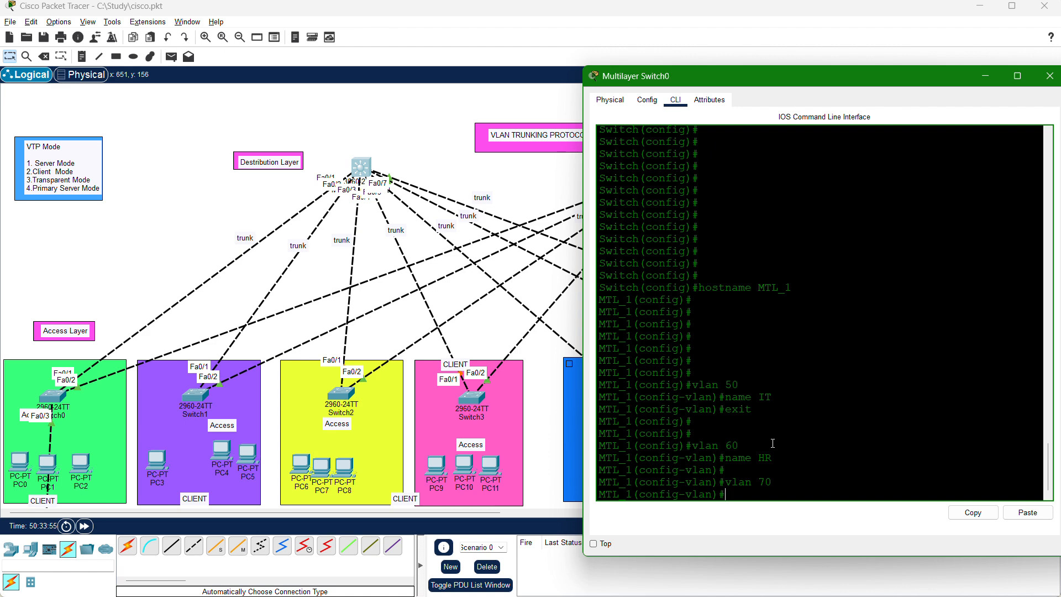
type("EINANCE")
key("Return")
key("Up")
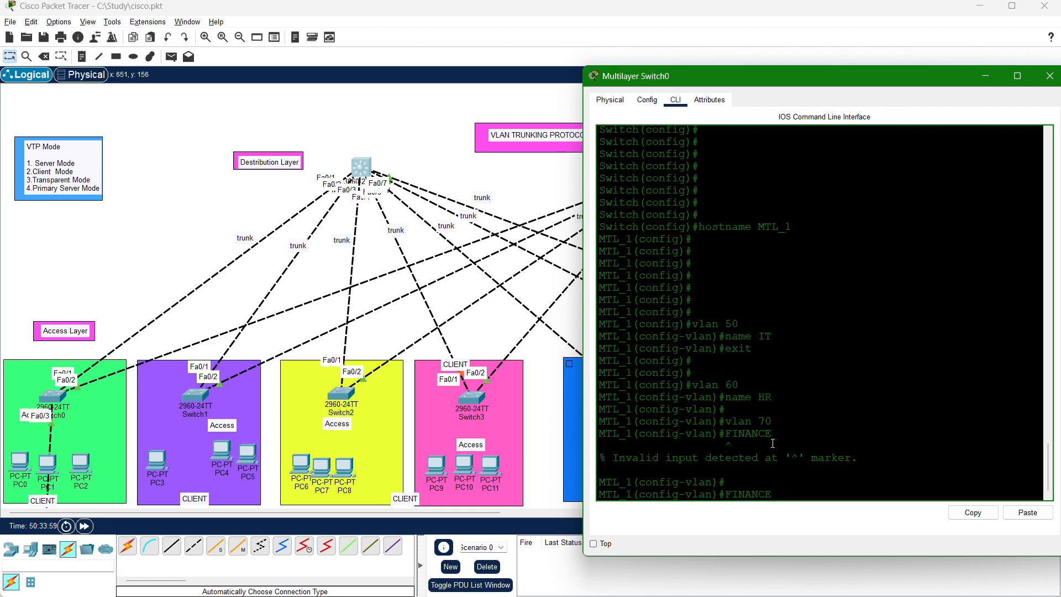
type("name")
key("Return")
Create VLAN 80 named PROCUREMENT, and exit VLAN configuration back to global configuration mode.
key("Return")
key("Return")
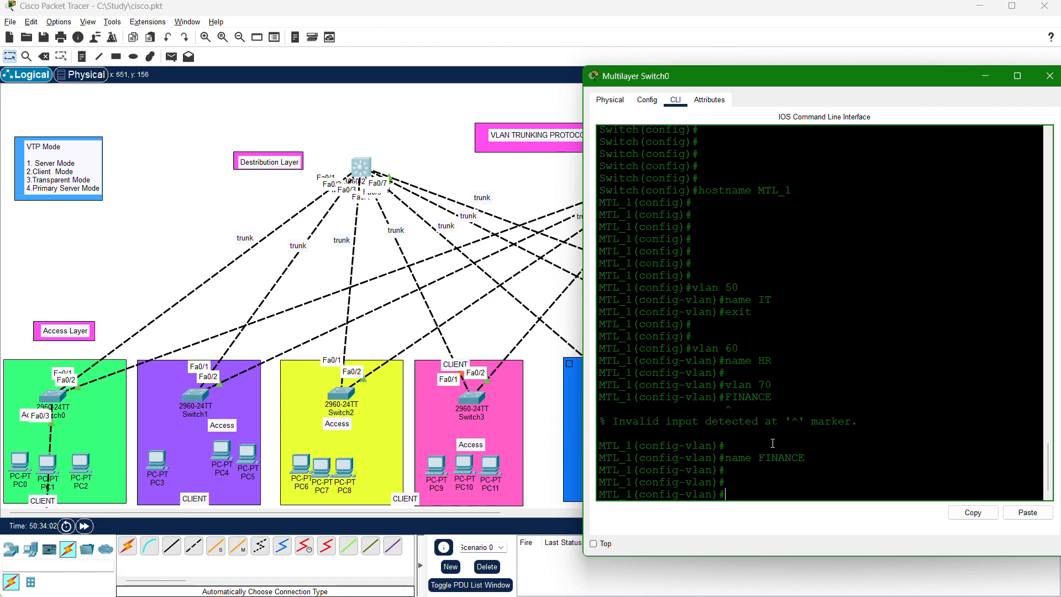
type("VLAN 80")
key("Return")
key("Return")
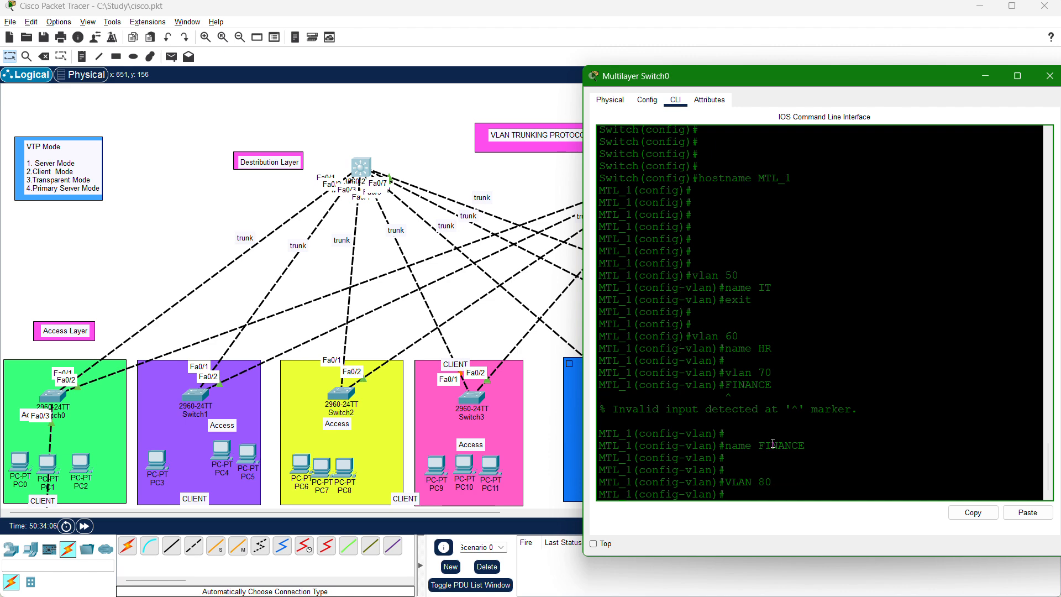
type("name")
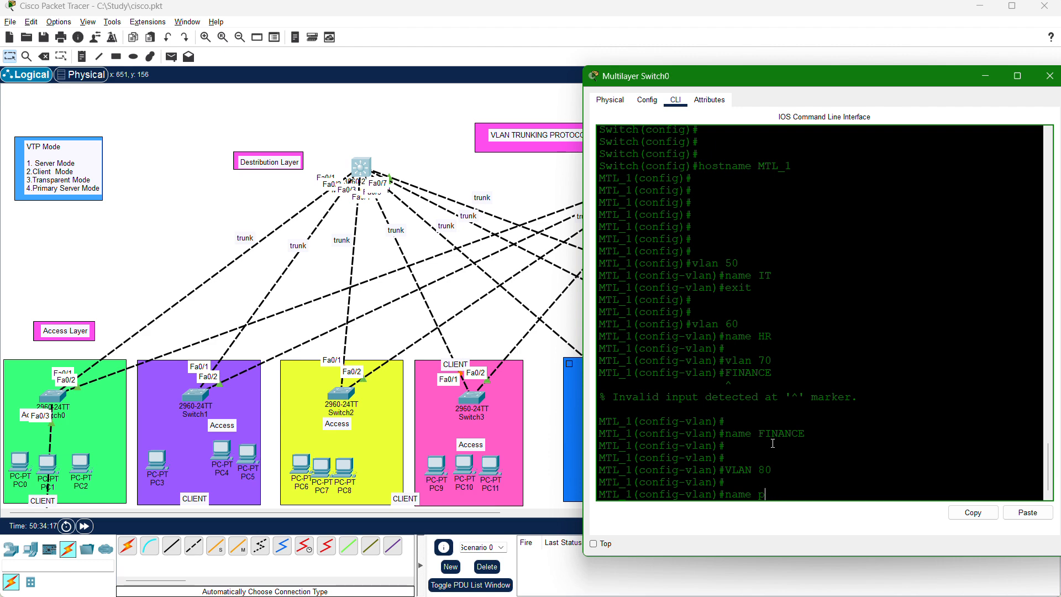
type("PROC")
type("U")
key("BackSpace")
type("OCUREMENT")
key("Return")
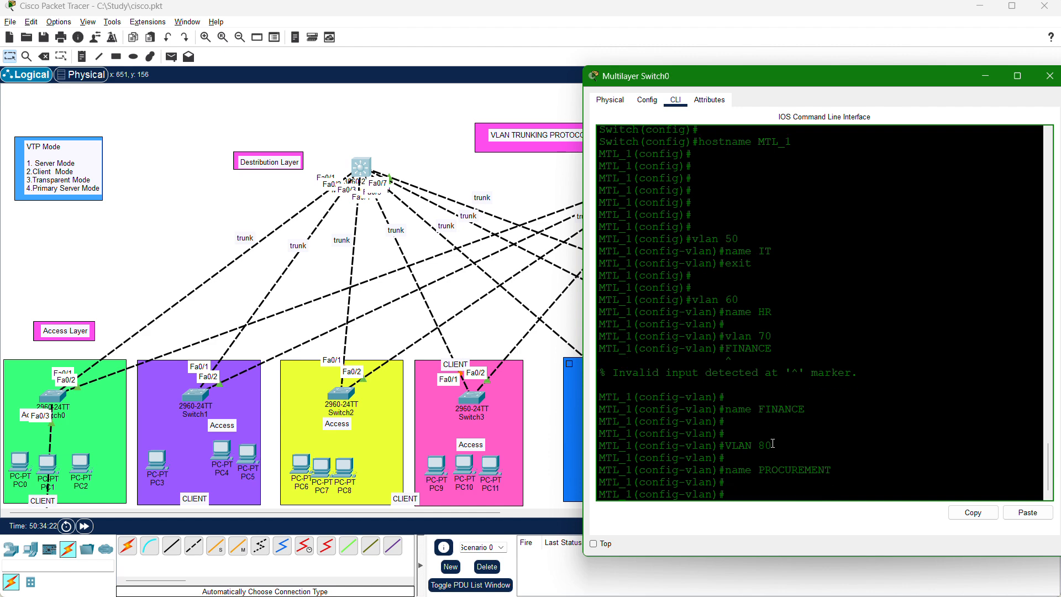
type("EXIT")
key("Return")
key("Return")
key("Return")
key("Return")
key("Return")
key("Return")
key("Return")
key("Return")
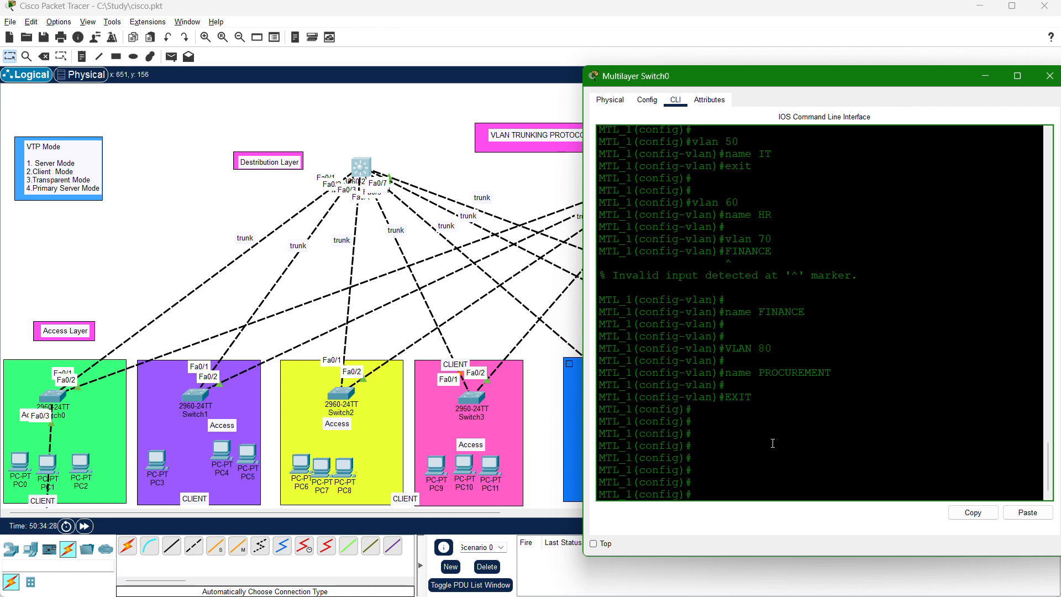
Display the VLAN table with do sh vlan, and check the created VLANs and the ports assigned to default VLAN 1.
type("do sh vlan")
key("Return")
scroll(721, 328, "up", 3)
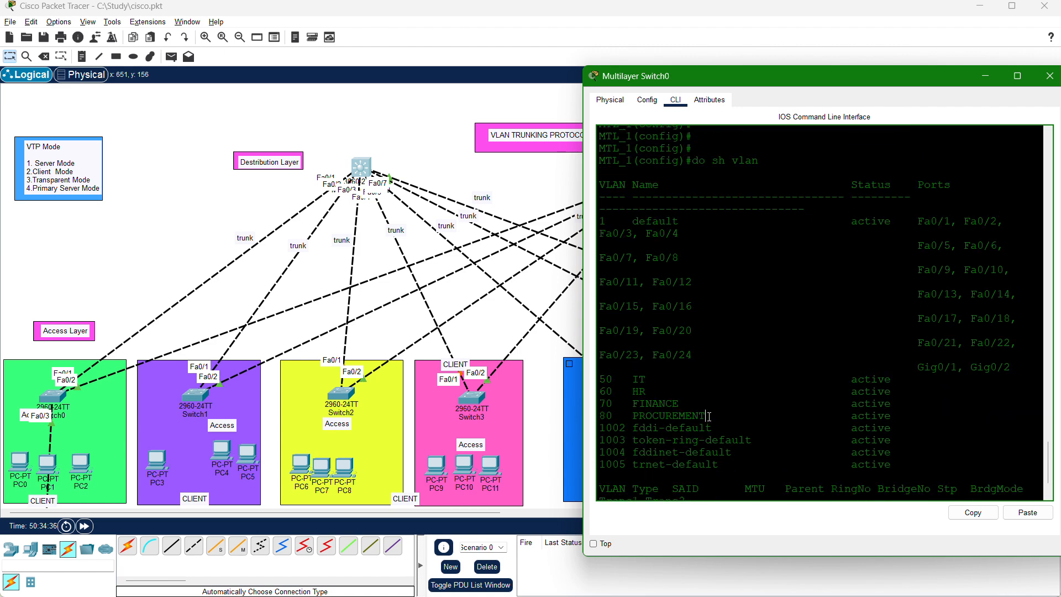
left_click_drag(709, 416, 588, 382)
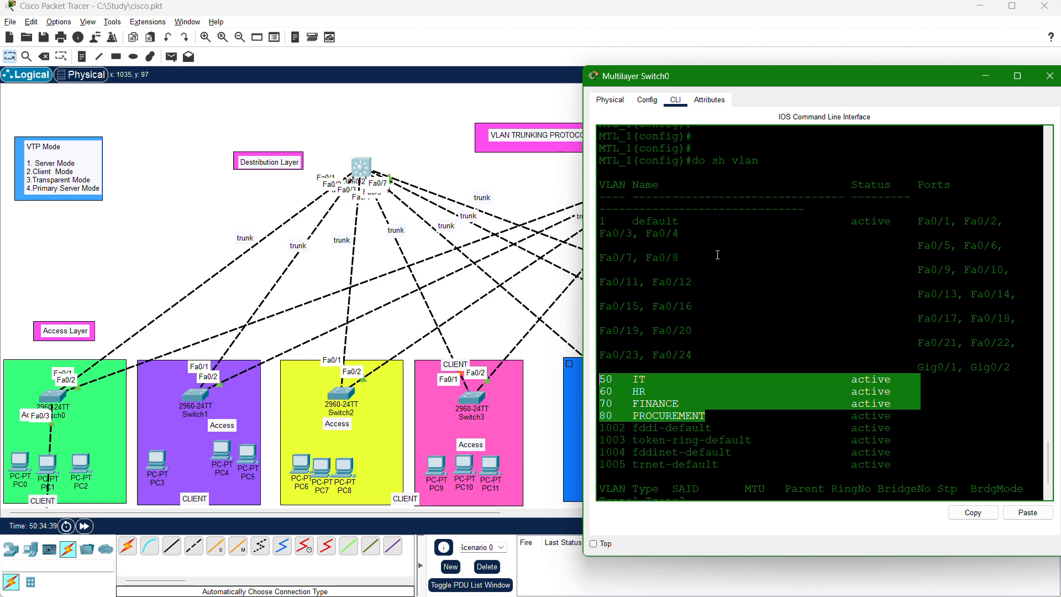
left_click_drag(623, 217, 598, 223)
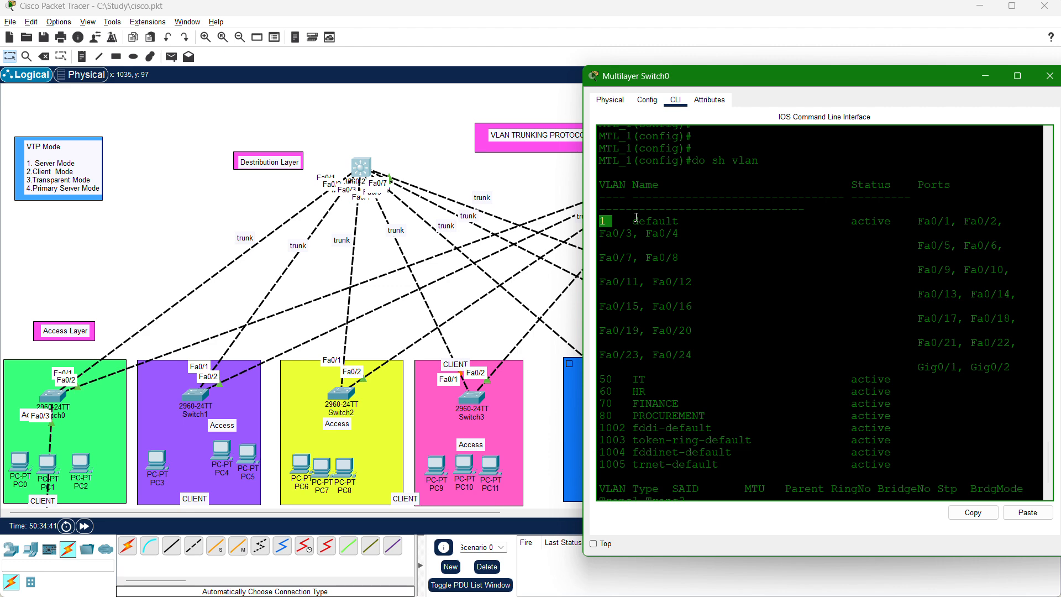
left_click_drag(688, 362, 681, 233)
left_click_drag(583, 235, 592, 231)
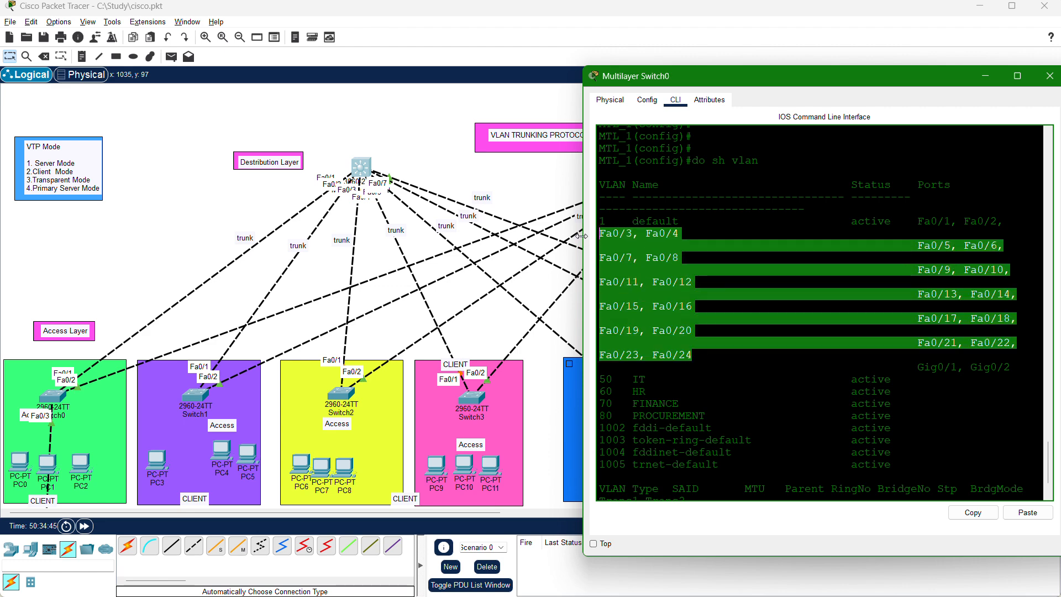
left_click(619, 219)
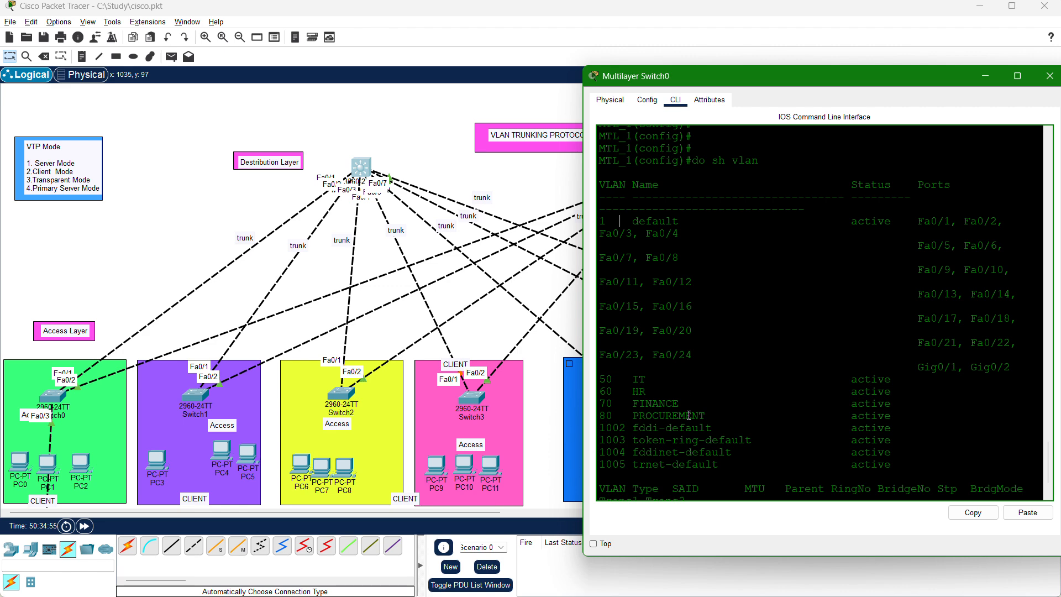
Review the VLAN rows from IT to PROCUREMENT, and page through the rest of the listing back to the prompt.
left_click_drag(917, 415, 581, 381)
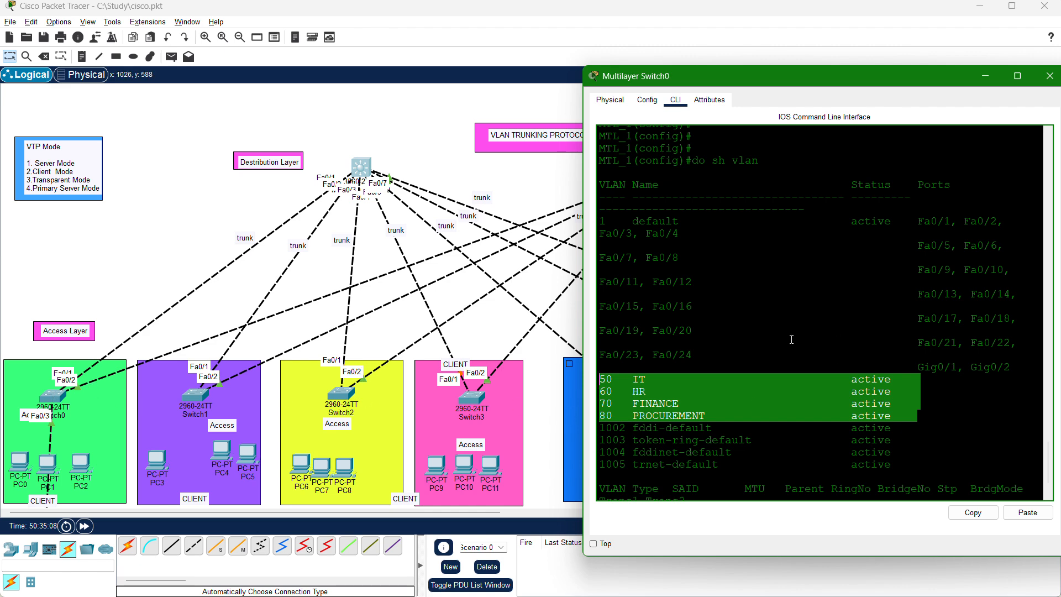
double_click(649, 384)
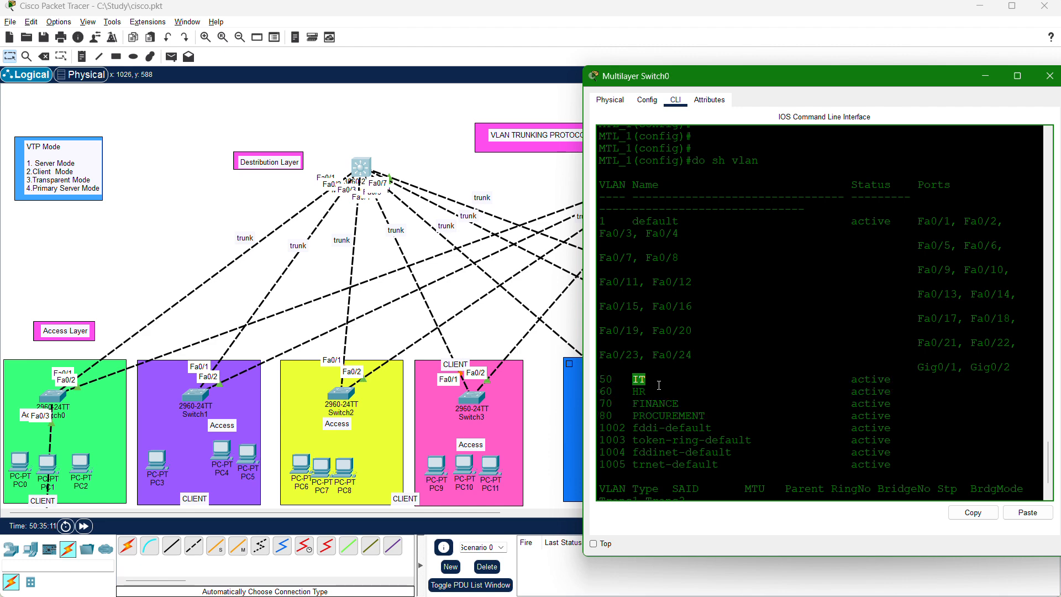
double_click(699, 415)
left_click_drag(702, 416, 599, 380)
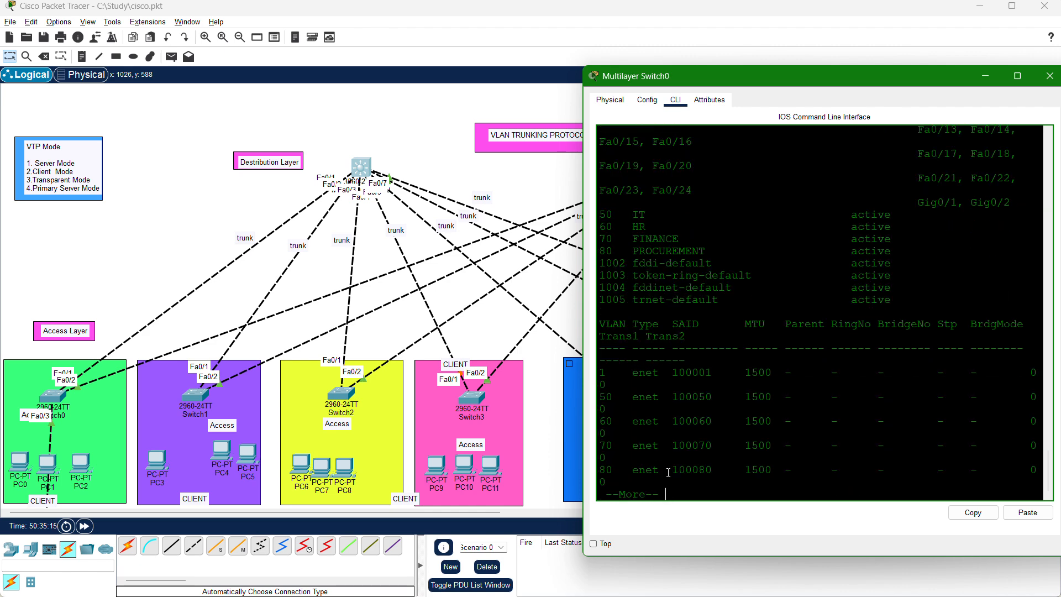
key("space")
key("Return")
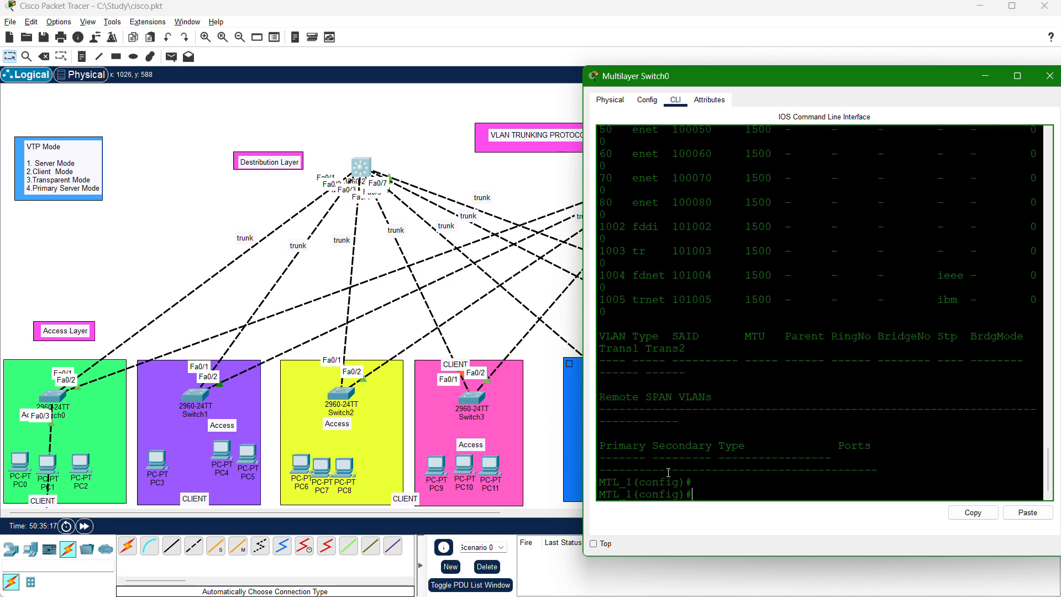
key("Return")
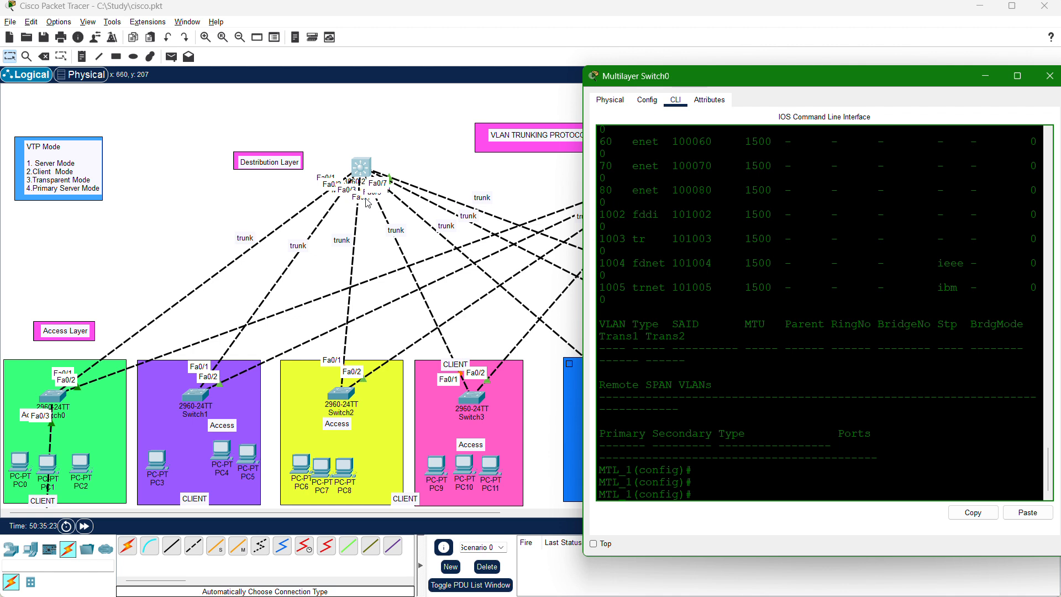
Set the VTP mode of MTL_1 to server.
type("vtp")
type(" mode sta")
key("BackSpace")
key("BackSpace")
key("BackSpace")
type("ser")
key("Tab")
key("Return")
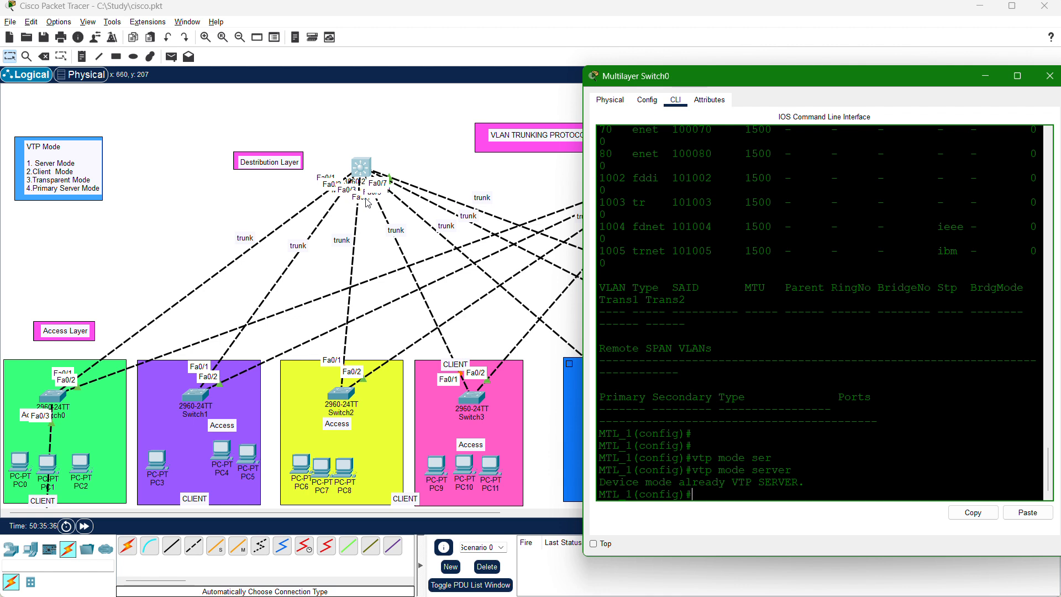
Set the VTP domain name on MTL_1 to CISCO.
type("vtp domain CISCO")
key("Return")
key("Return")
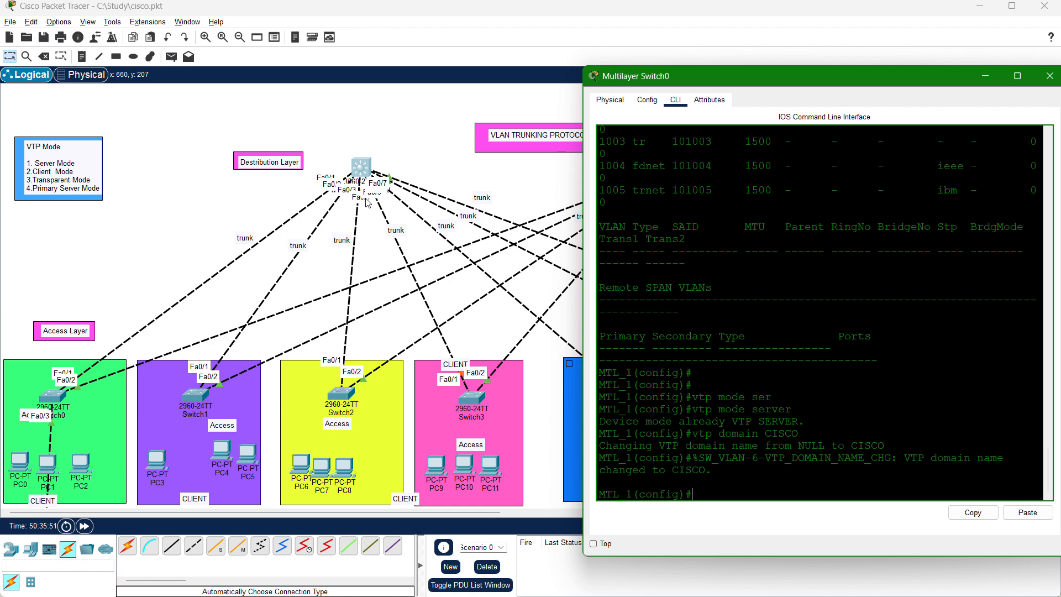
Set the VTP password on MTL_1 with the vtp password command.
type("vtp pass")
key("Tab")
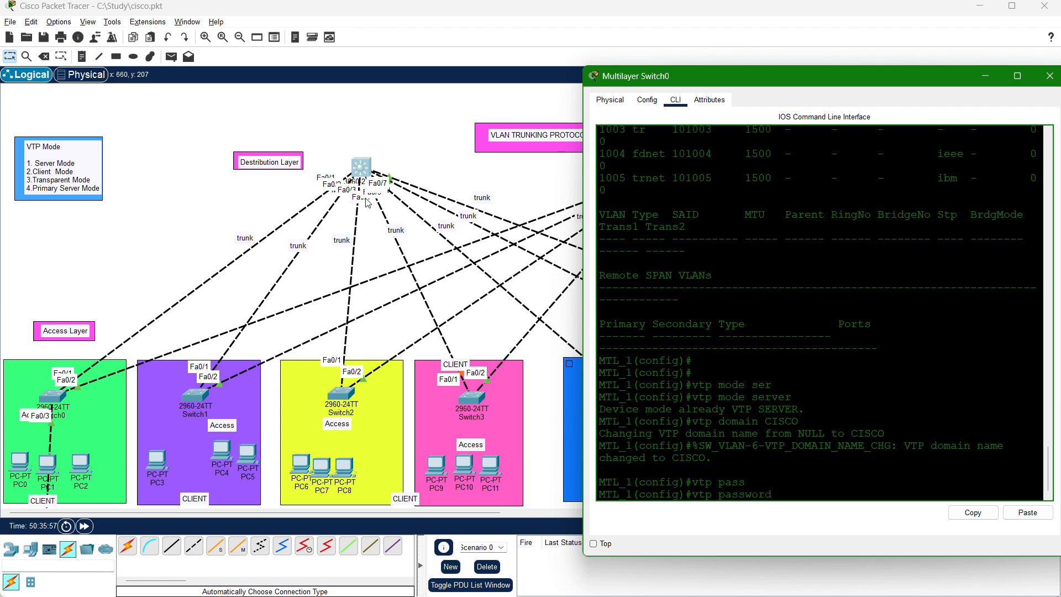
type("123abc")
type("!!")
key("Return")
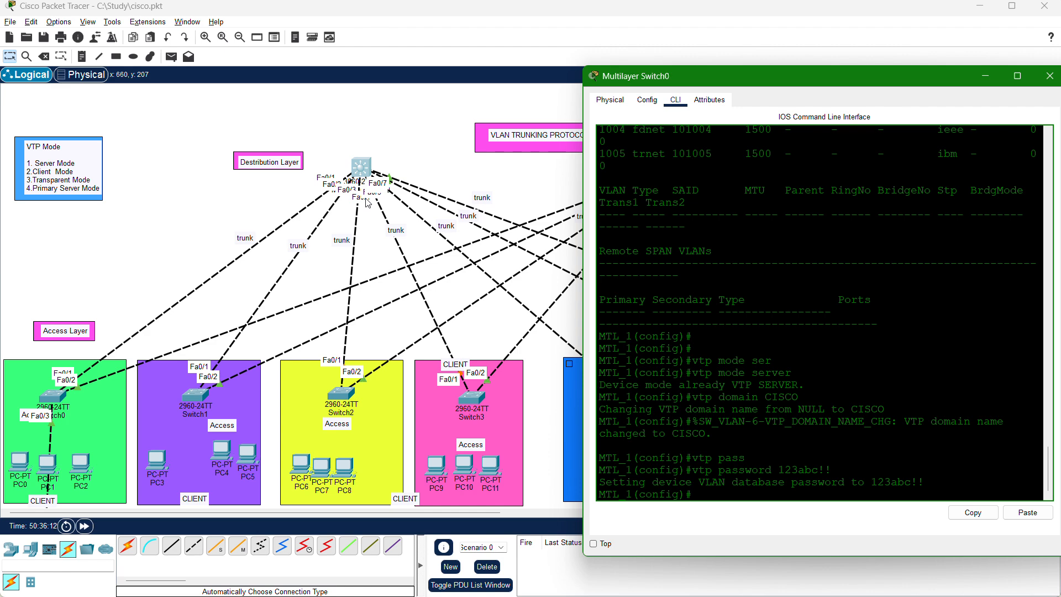
key("Return")
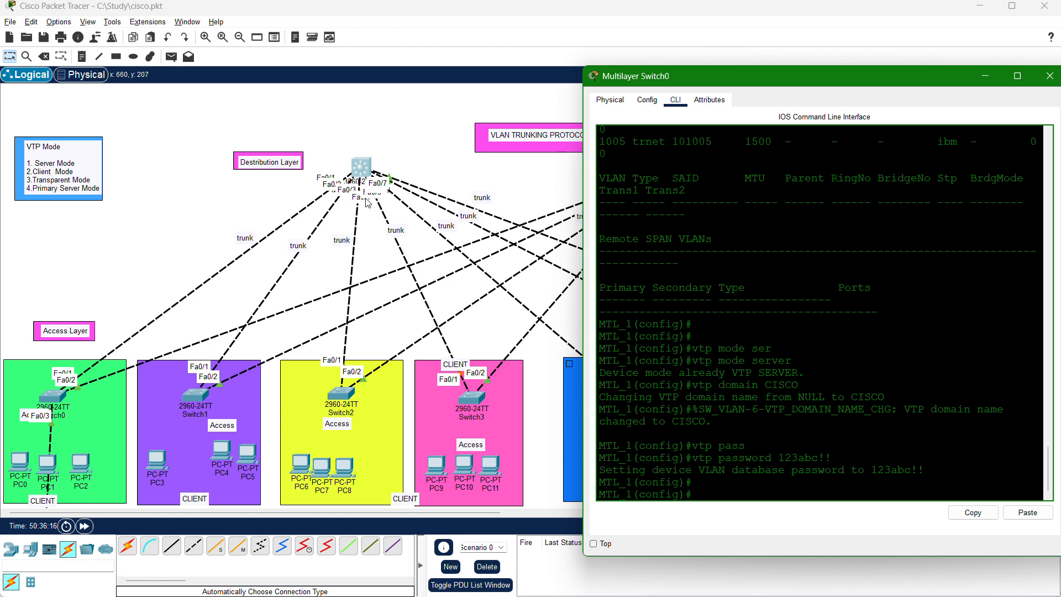
key("Return")
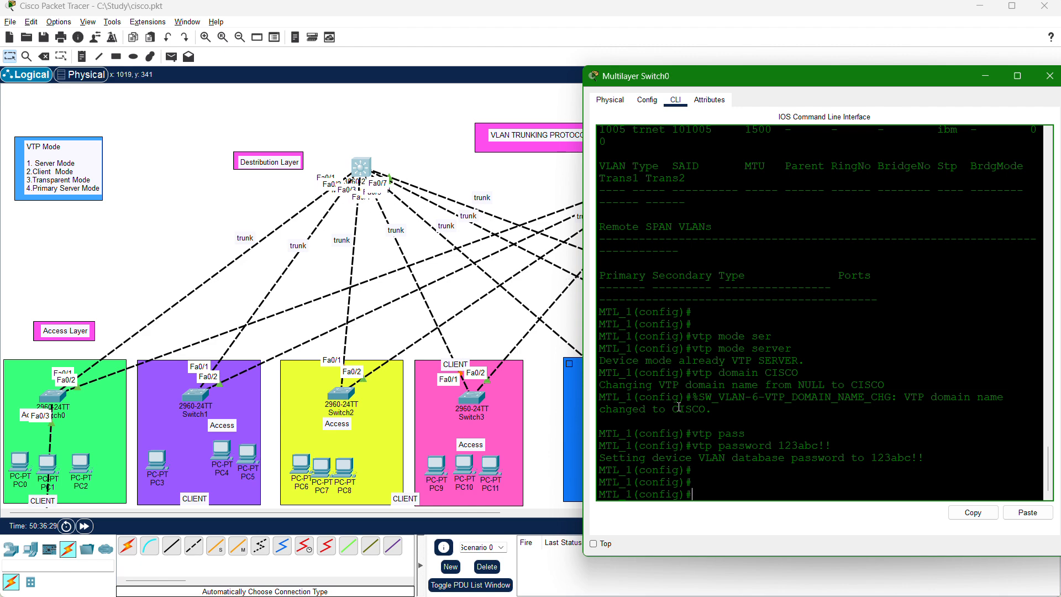
Enter interface range configuration for ports fa0/1-7 on MTL_1.
left_click(711, 480)
key("Return")
type("i")
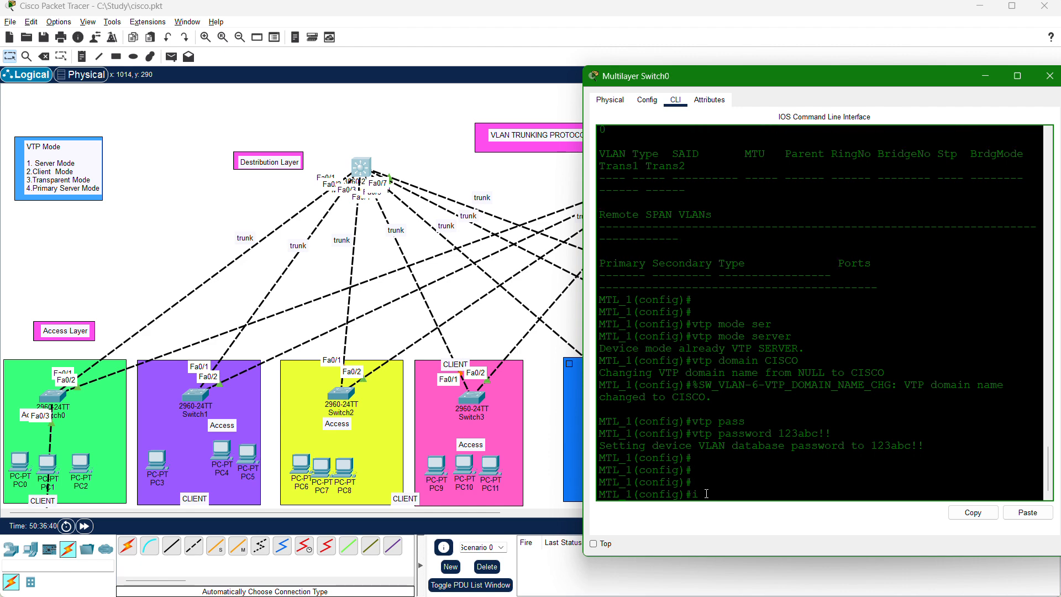
type("nt range")
type("fa0/1-7")
key("Return")
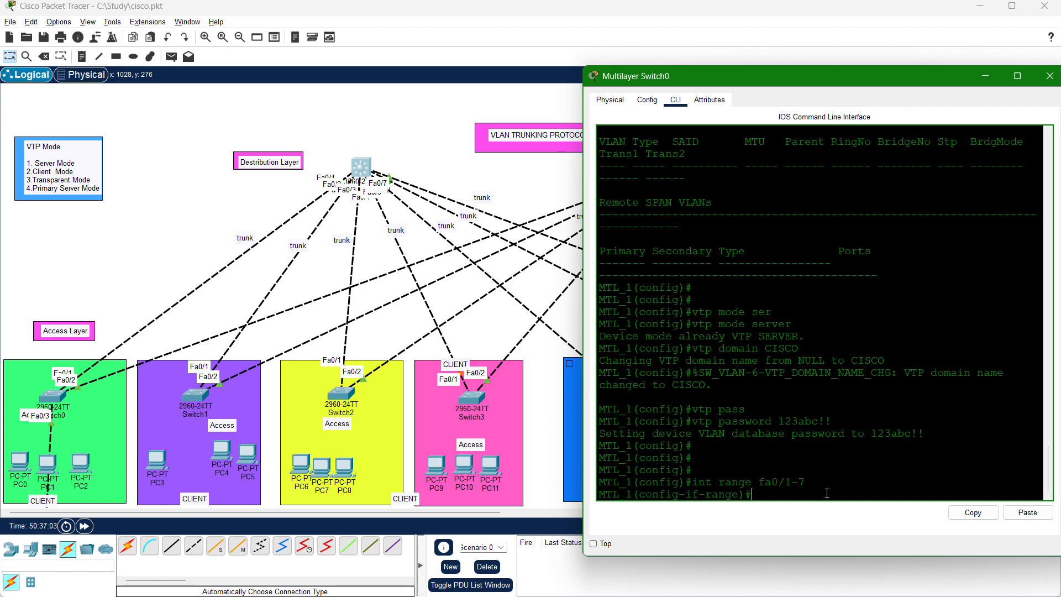
Try to set the fa0/1-7 interface range on MTL_1 to trunk mode with switchport mode trunk.
type("switch")
key("Tab")
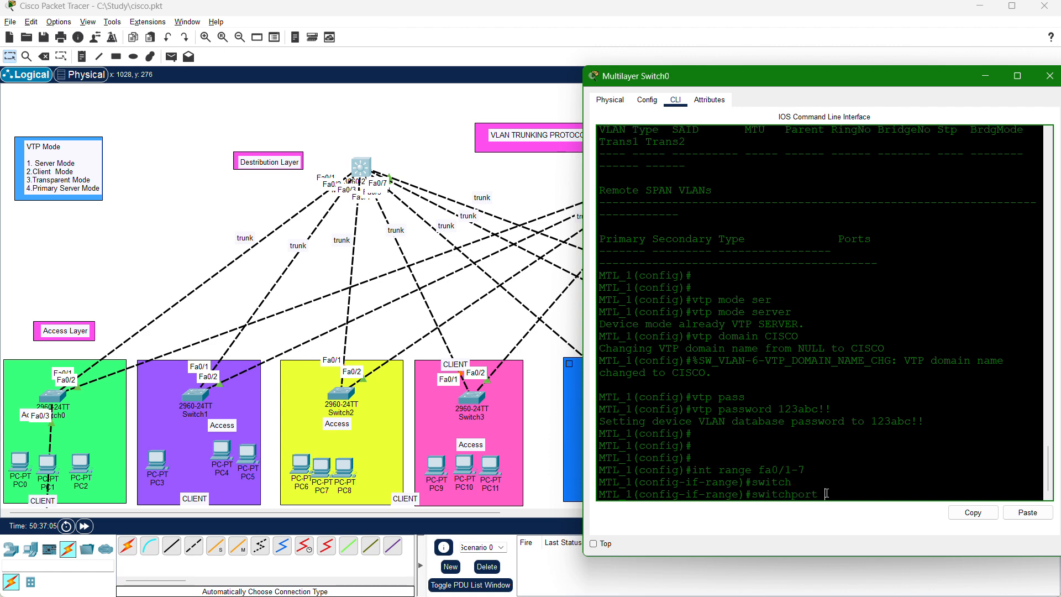
type("mode trunk")
key("Return")
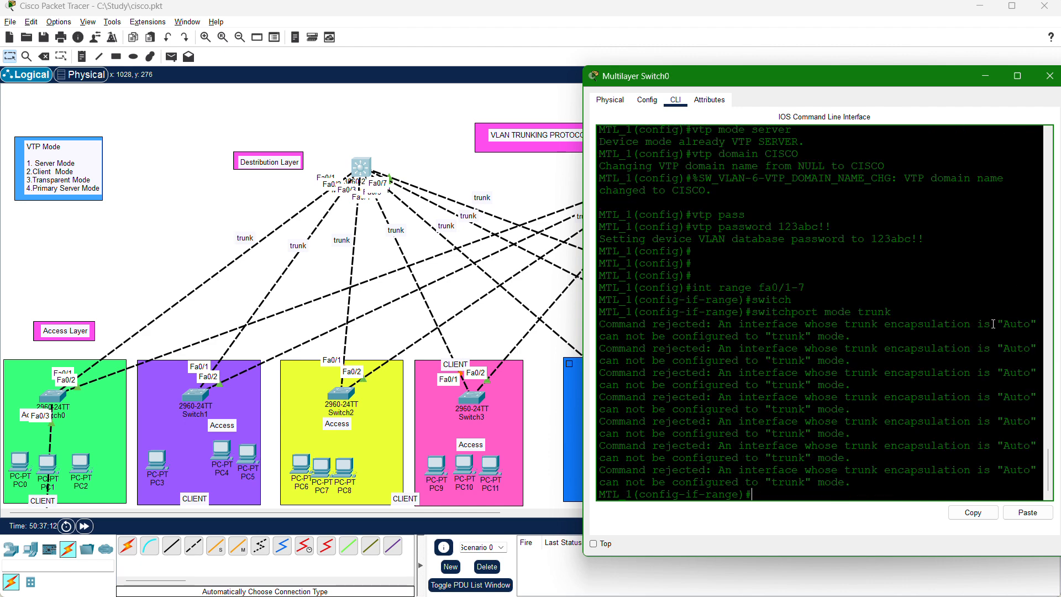
left_click_drag(991, 324, 1050, 332)
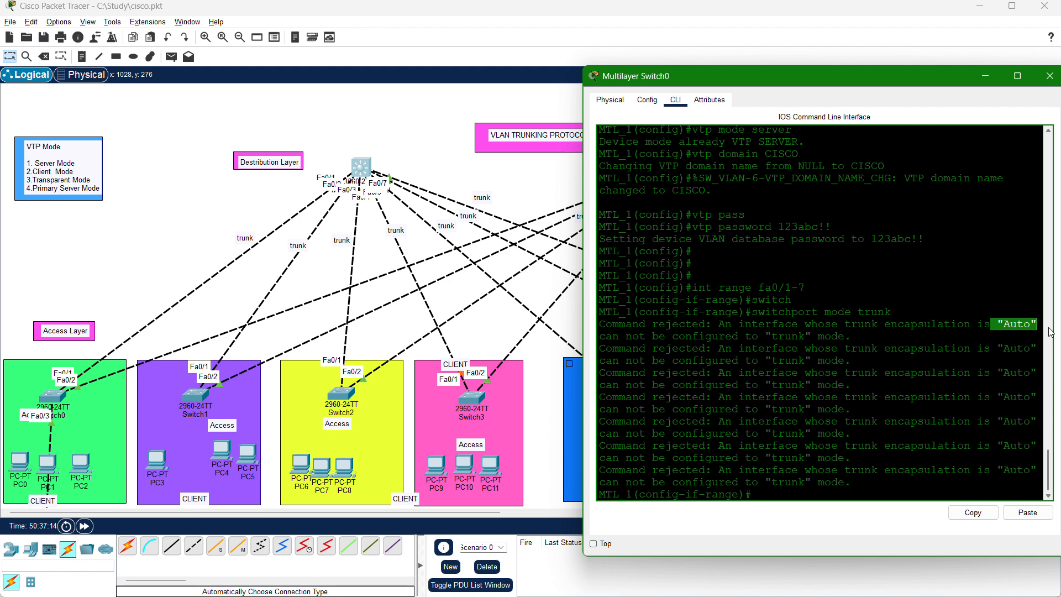
left_click(862, 463)
key("Return")
key("Return")
key("Return")
key("Return")
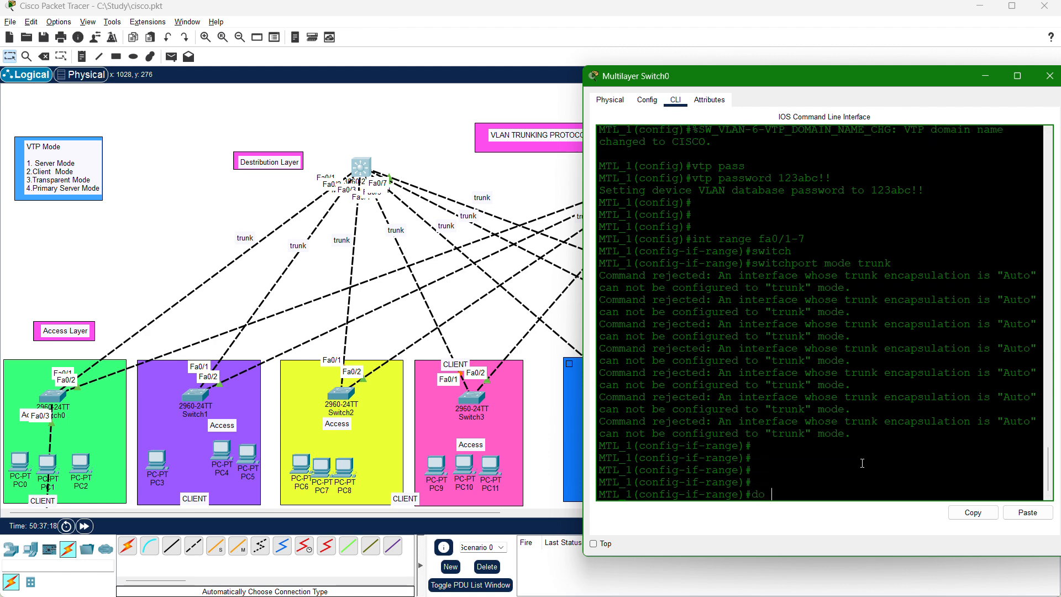
Display the VLAN table on MTL_1 with do sh vlan and read through its full output.
type("do sh vlan")
key("Return")
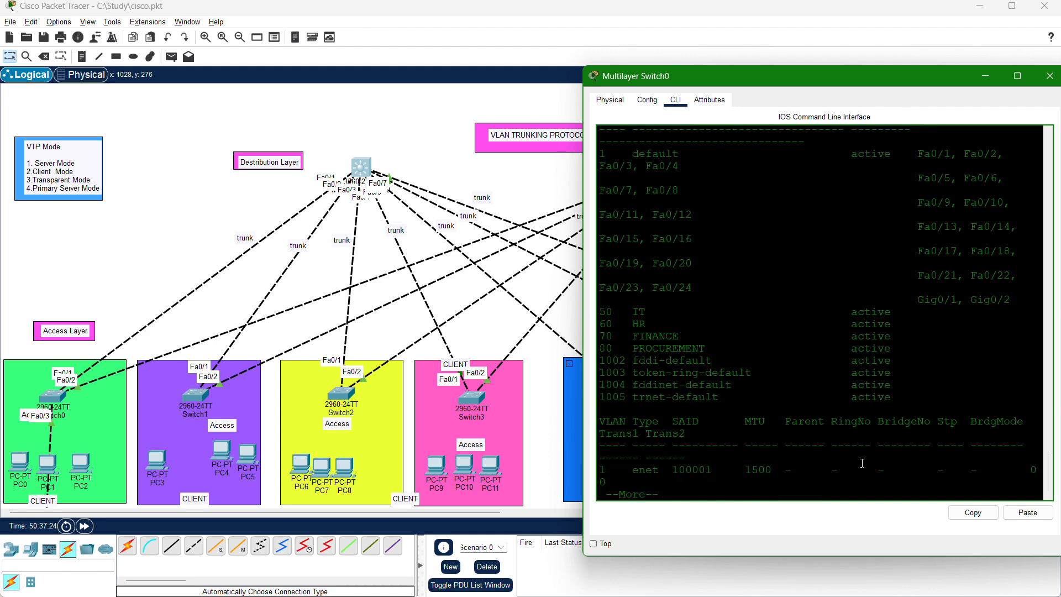
left_click_drag(711, 360, 600, 312)
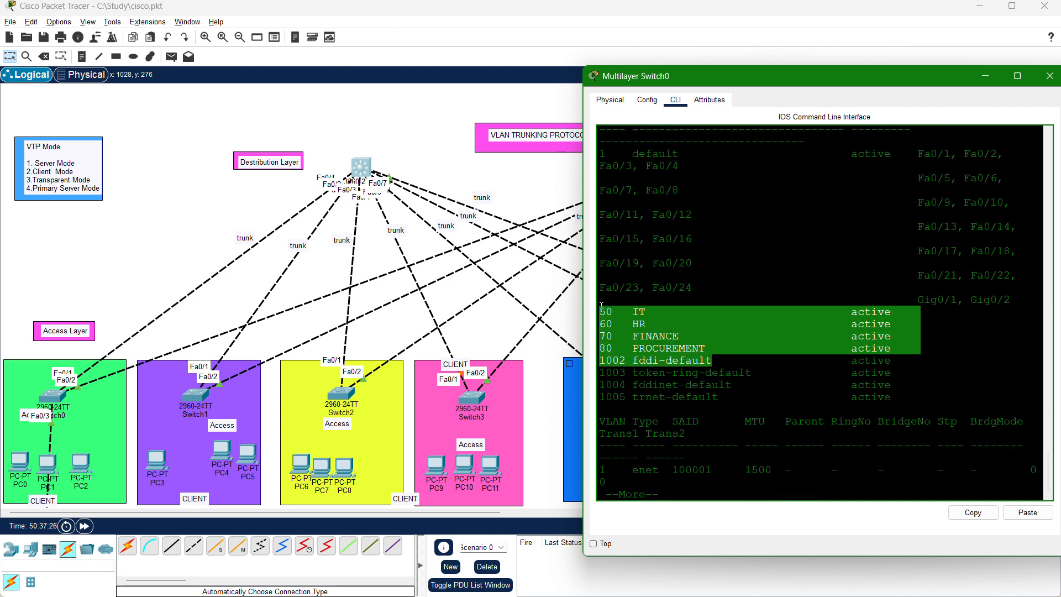
key("Return")
key("Return")
key("Return")
key("Return")
key("Return")
key("Return")
key("Return")
key("Return")
key("Return")
key("Return")
key("Return")
key("Return")
key("Return")
key("Return")
key("Return")
key("Return")
key("Return")
key("Return")
key("Return")
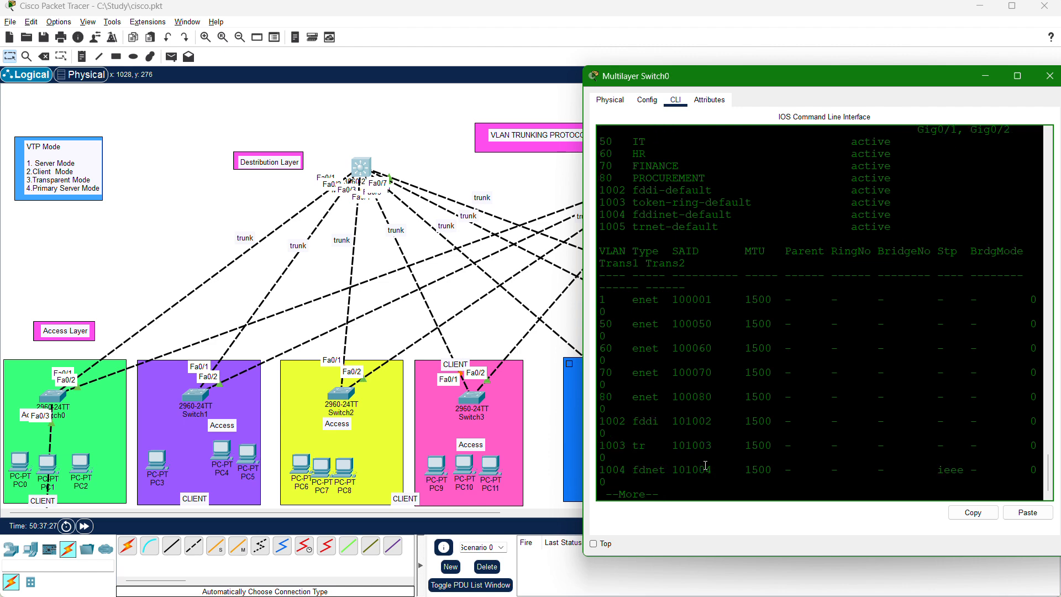
Leave interface range configuration on MTL_1 and display the VTP status with do sh vtp status.
key("Return")
key("Return")
key("Return")
key("Return")
key("Return")
key("Return")
key("Return")
key("Return")
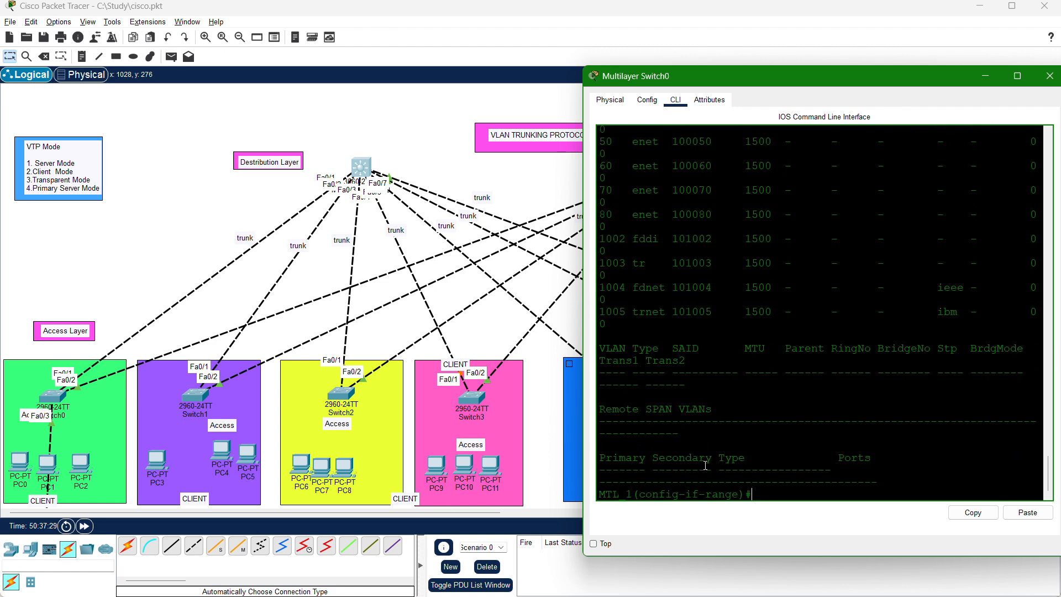
type("exit")
key("Return")
key("Return")
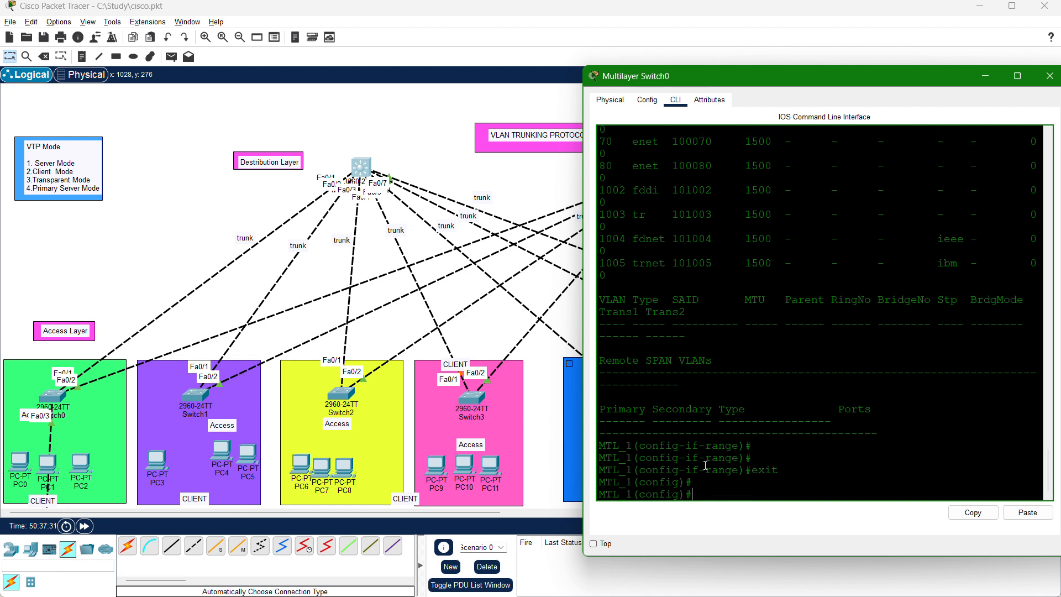
type("do sh vtp status")
key("Return")
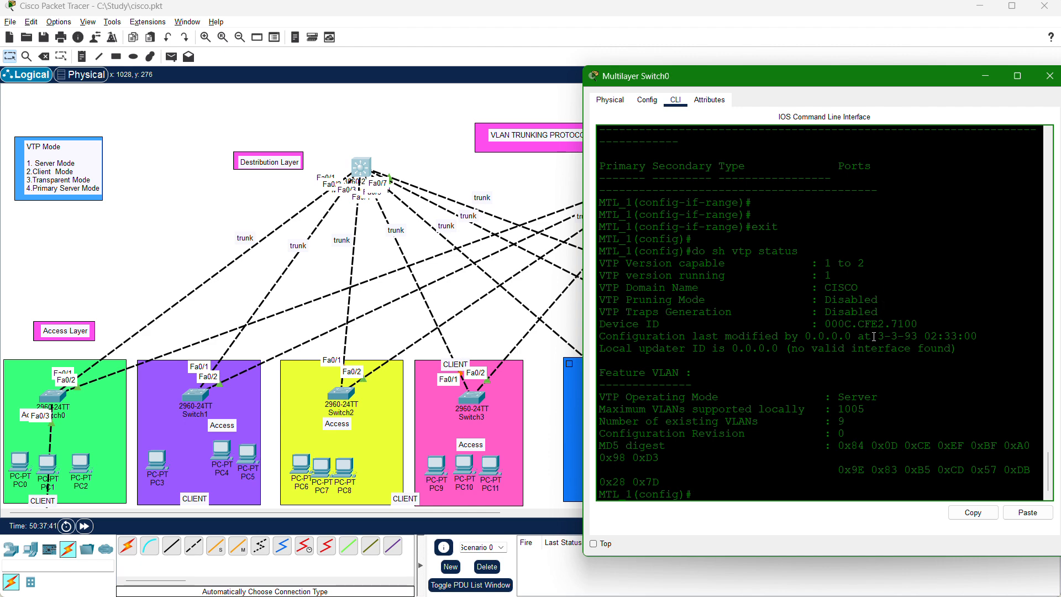
Examine the VTP version, domain name, pruning mode, operating mode, VLAN numbers and configuration revision in MTL_1's VTP status output.
left_click_drag(879, 266, 812, 257)
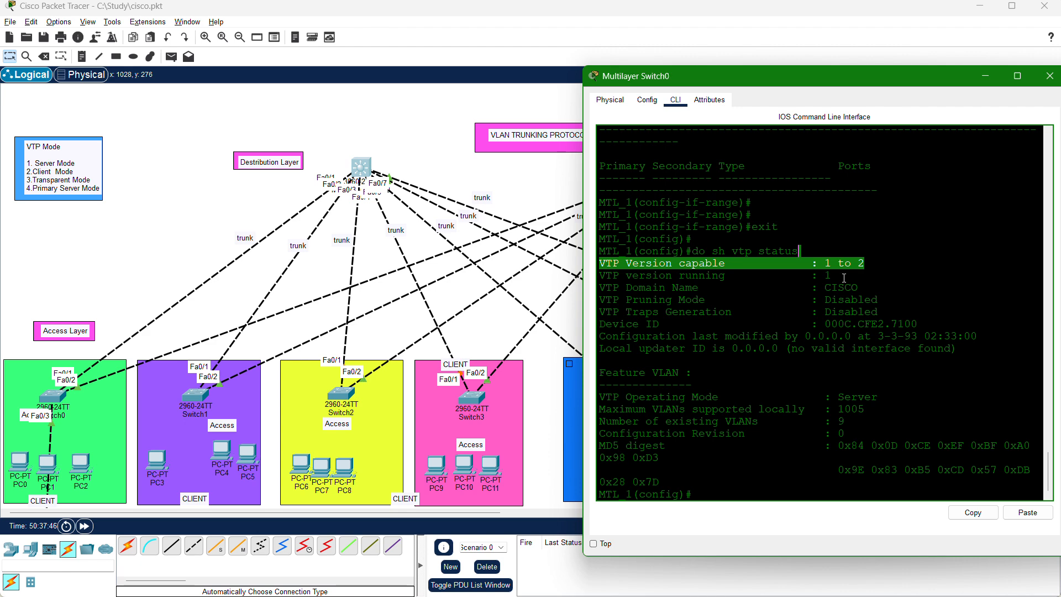
left_click(857, 285)
left_click_drag(857, 285, 834, 288)
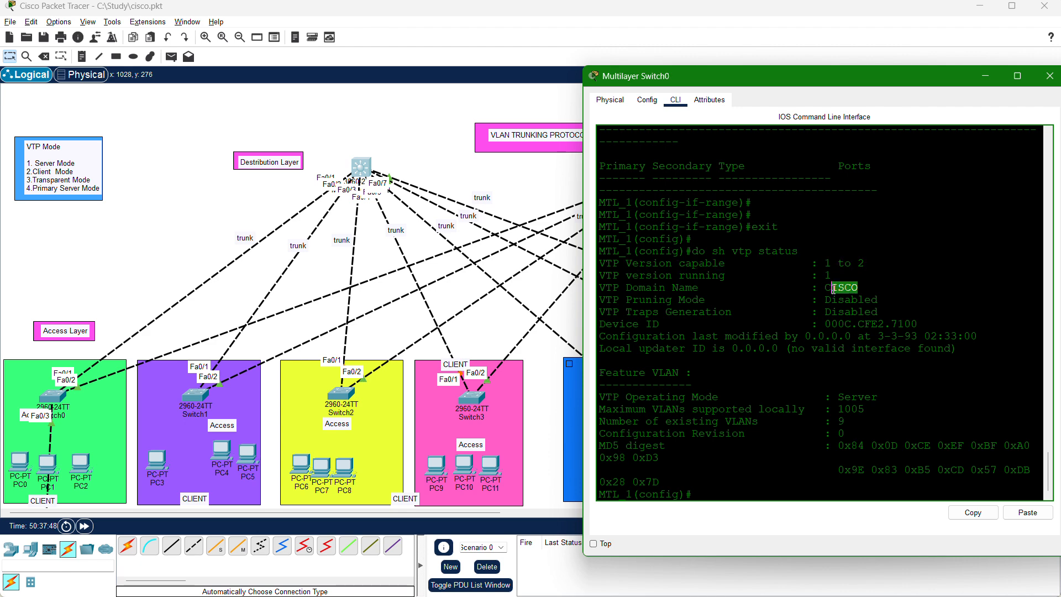
left_click(887, 305)
left_click_drag(890, 301, 818, 300)
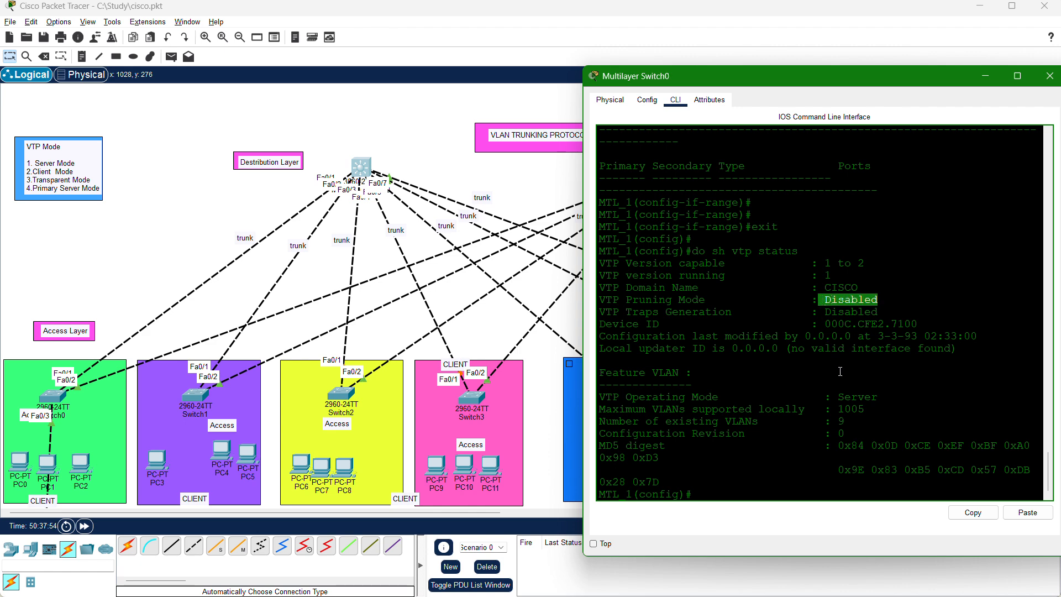
left_click(883, 397)
left_click_drag(882, 397, 601, 382)
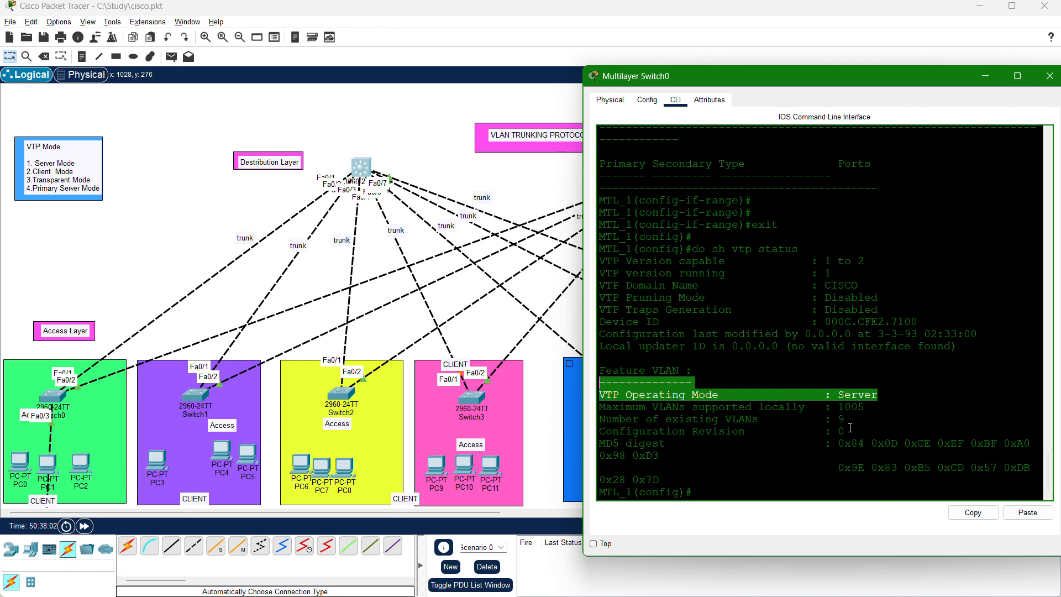
left_click_drag(865, 408, 606, 411)
left_click(886, 405)
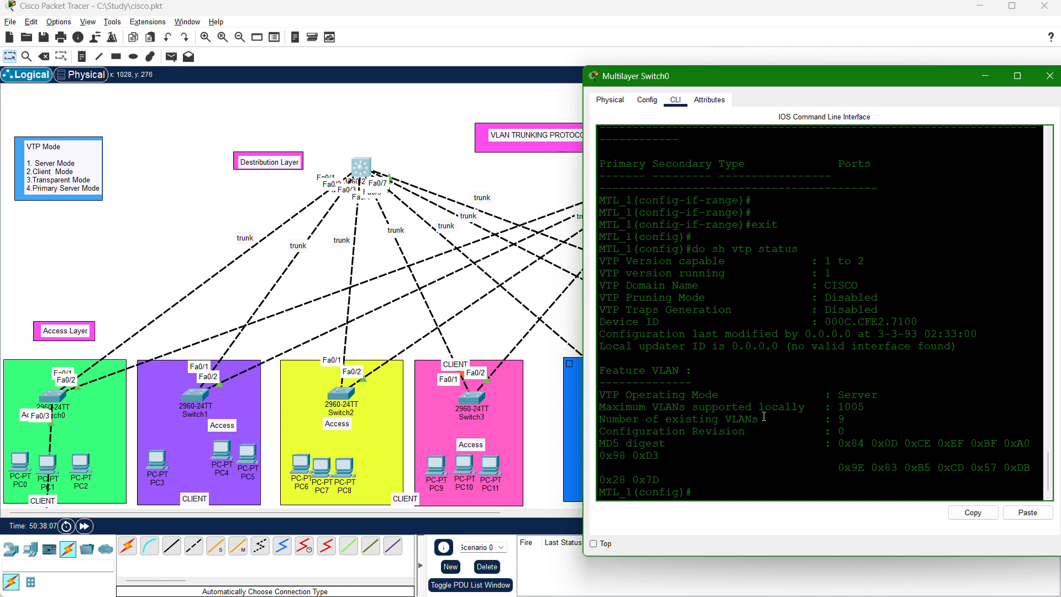
left_click_drag(770, 418, 598, 418)
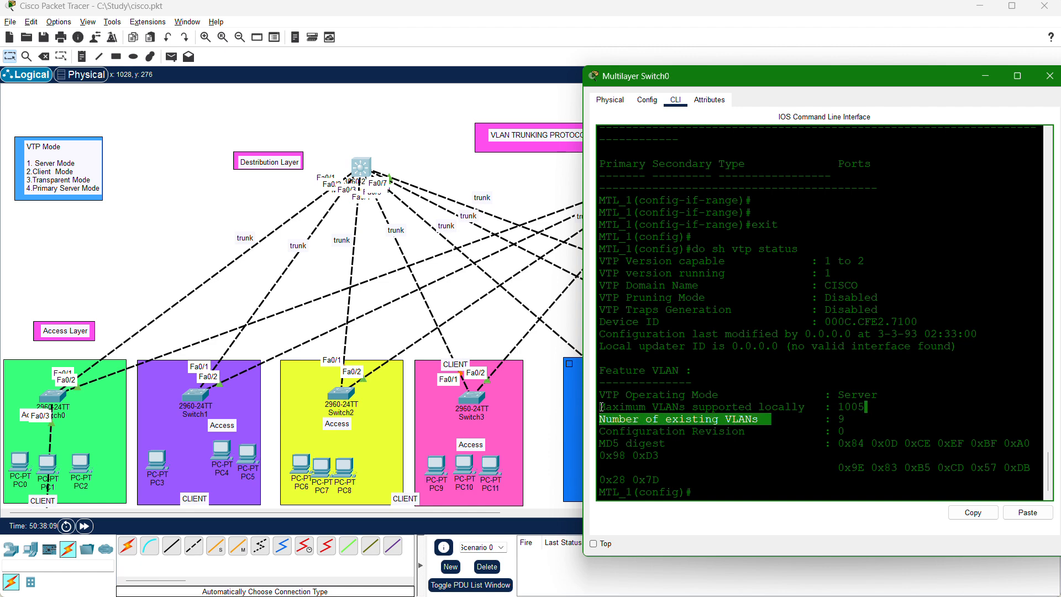
left_click(870, 415)
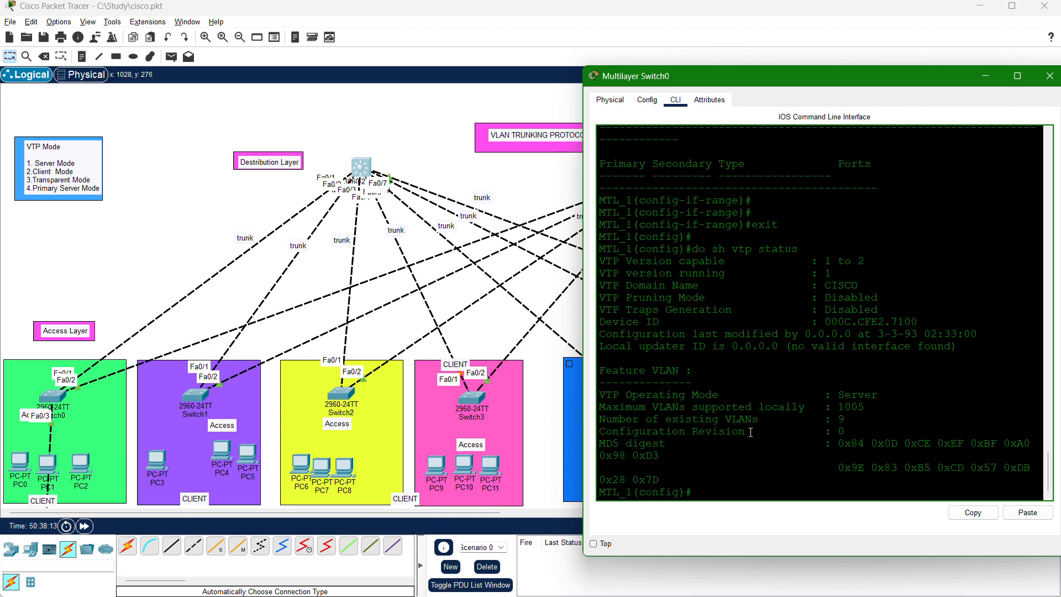
left_click_drag(750, 432, 708, 429)
left_click_drag(878, 433, 814, 437)
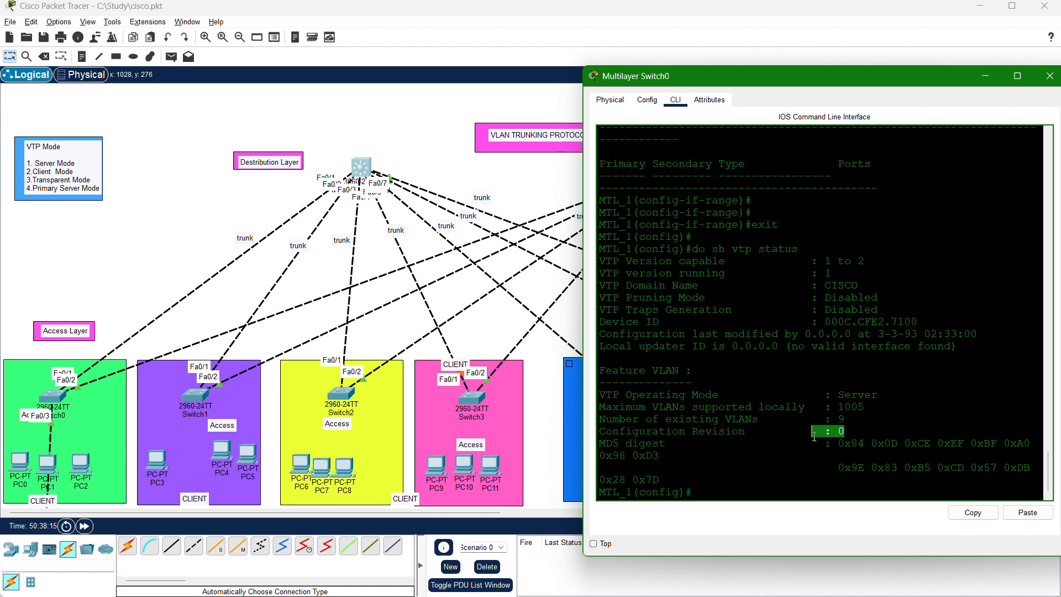
left_click(721, 487)
key("Return")
key("Return")
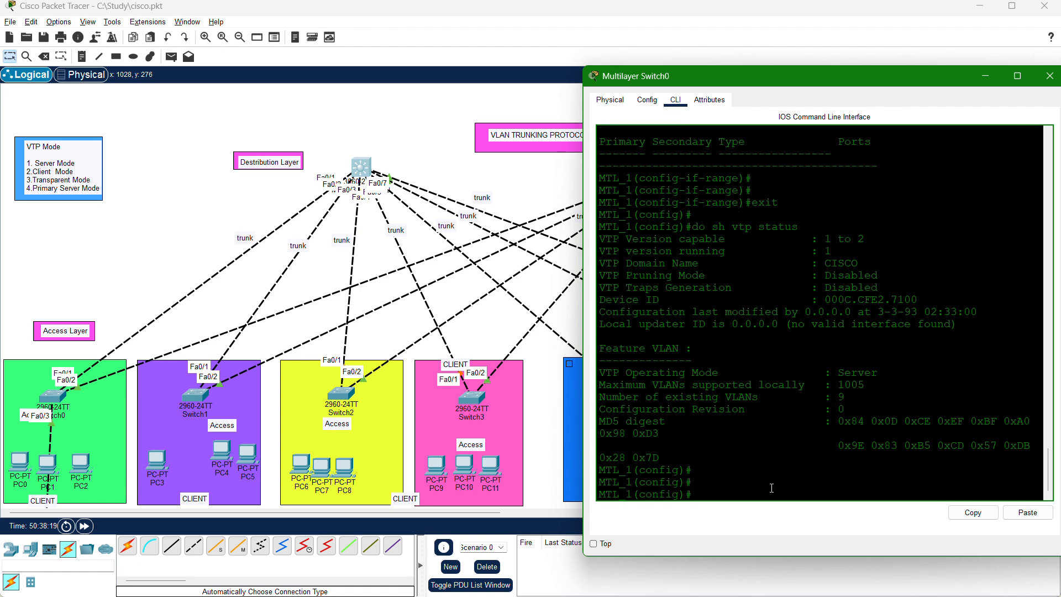
left_click_drag(888, 375, 584, 365)
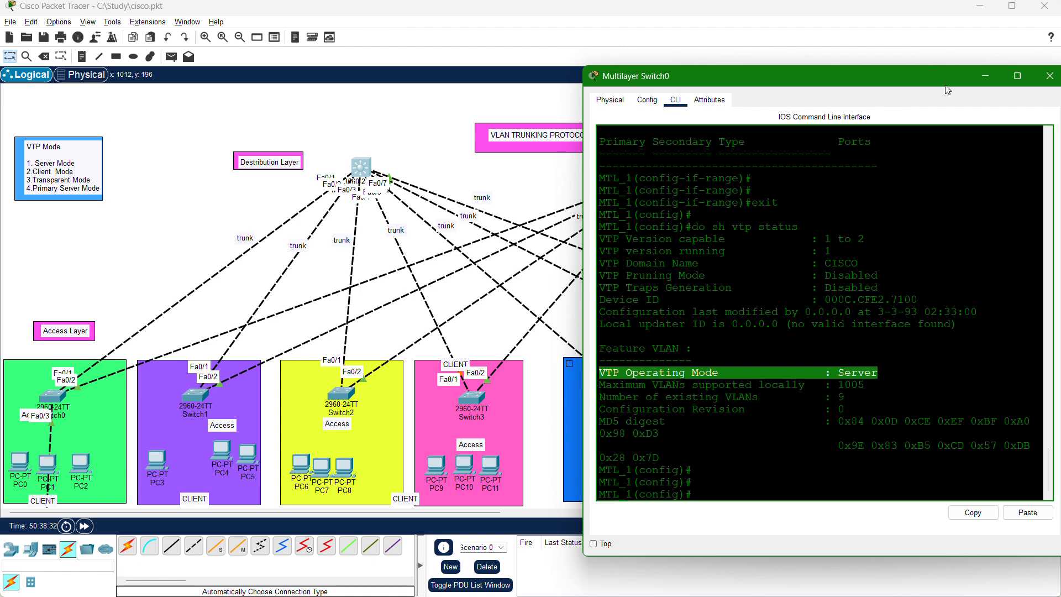
Move the Multilayer Switch0 window aside to read the server mode notes, and minimize it to reveal the topology.
left_click_drag(914, 84, 778, 204)
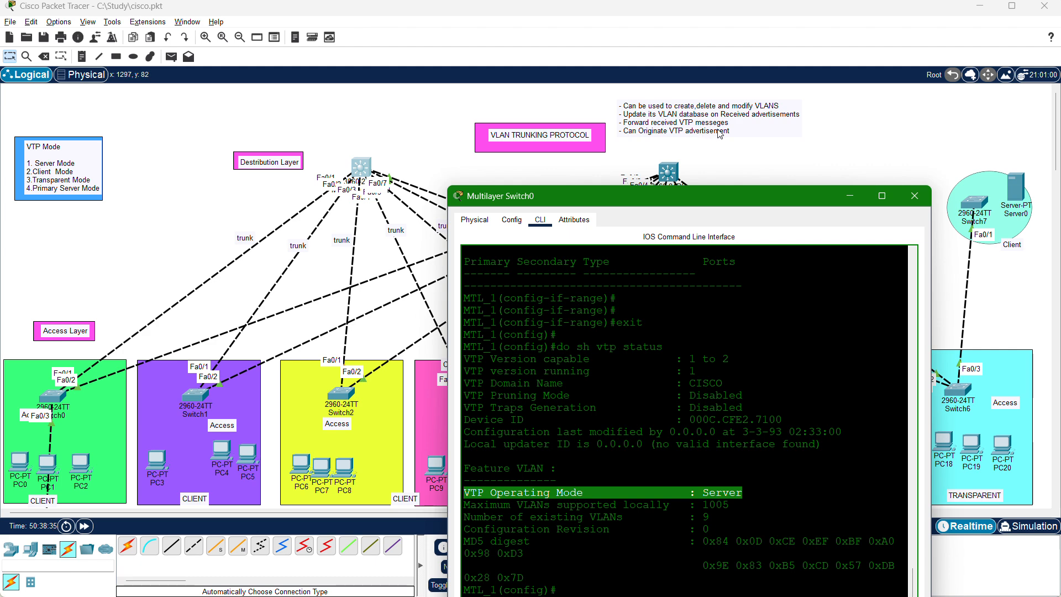
left_click_drag(668, 196, 717, 129)
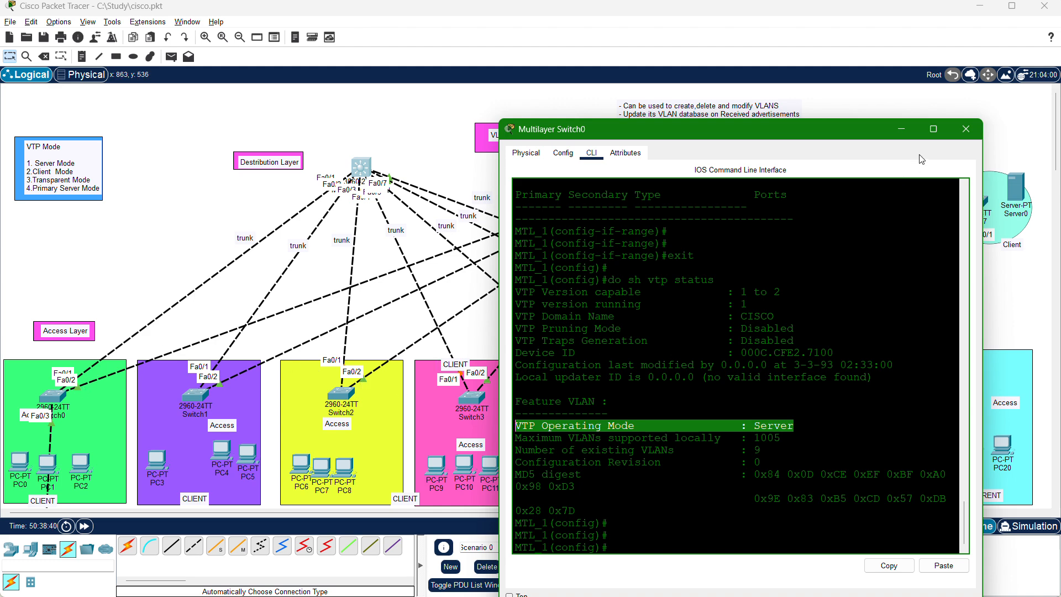
left_click(901, 130)
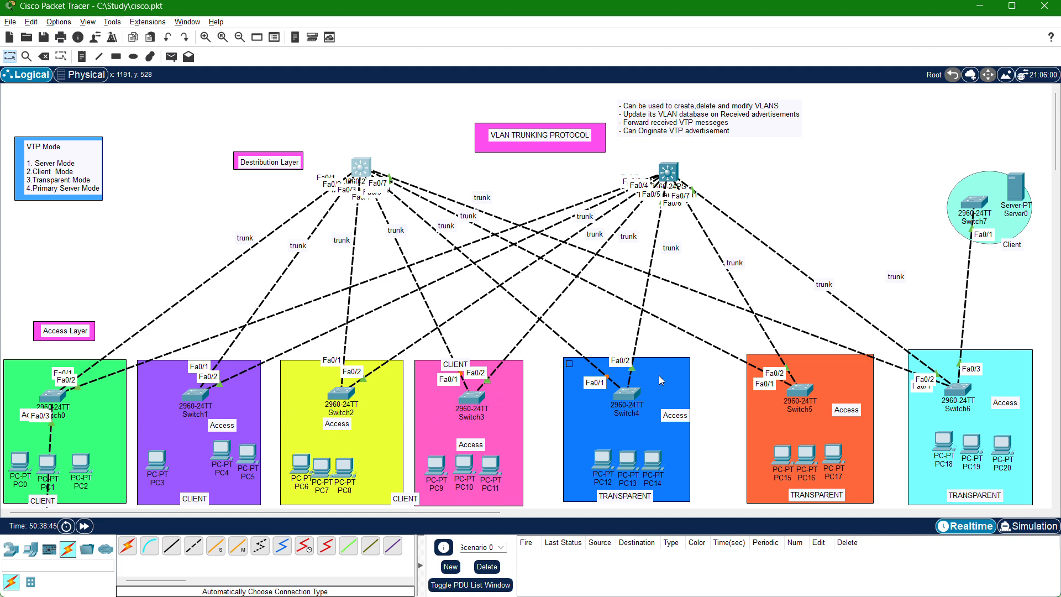
scroll(593, 387, "down", 3)
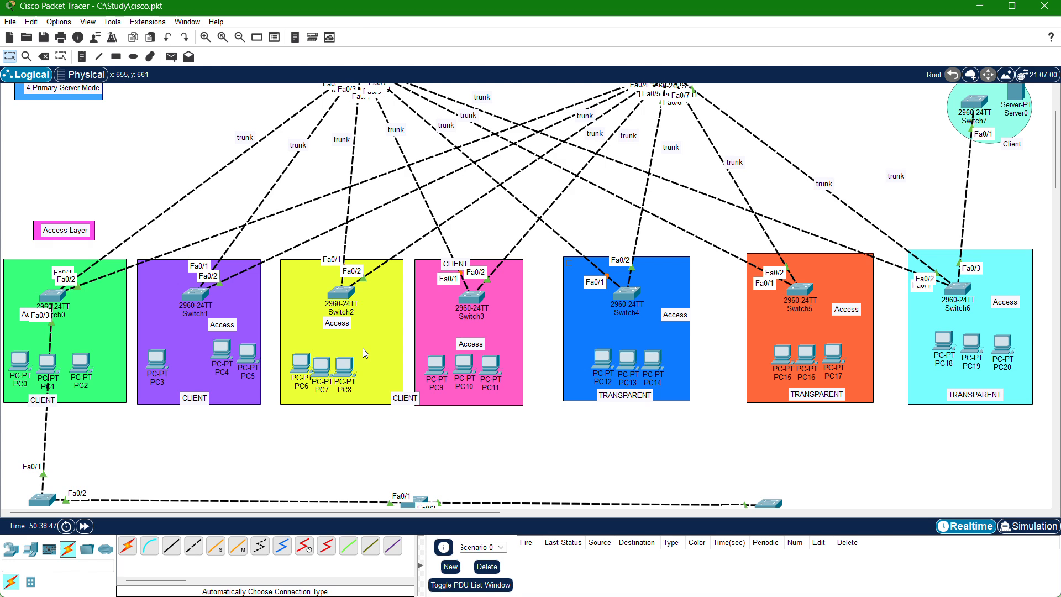
scroll(188, 359, "up", 2)
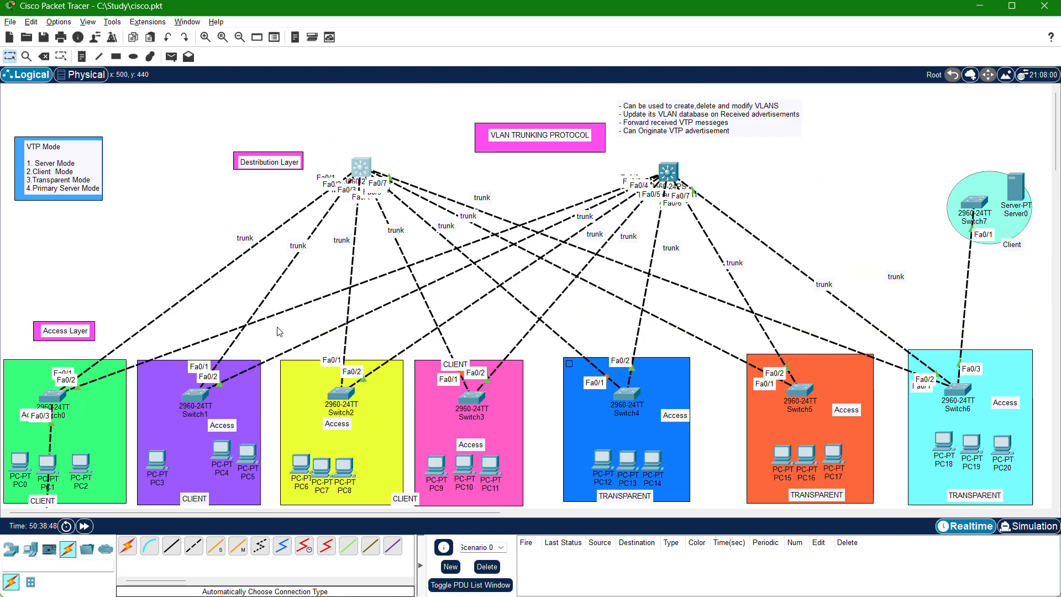
scroll(179, 436, "down", 1)
scroll(184, 419, "up", 1)
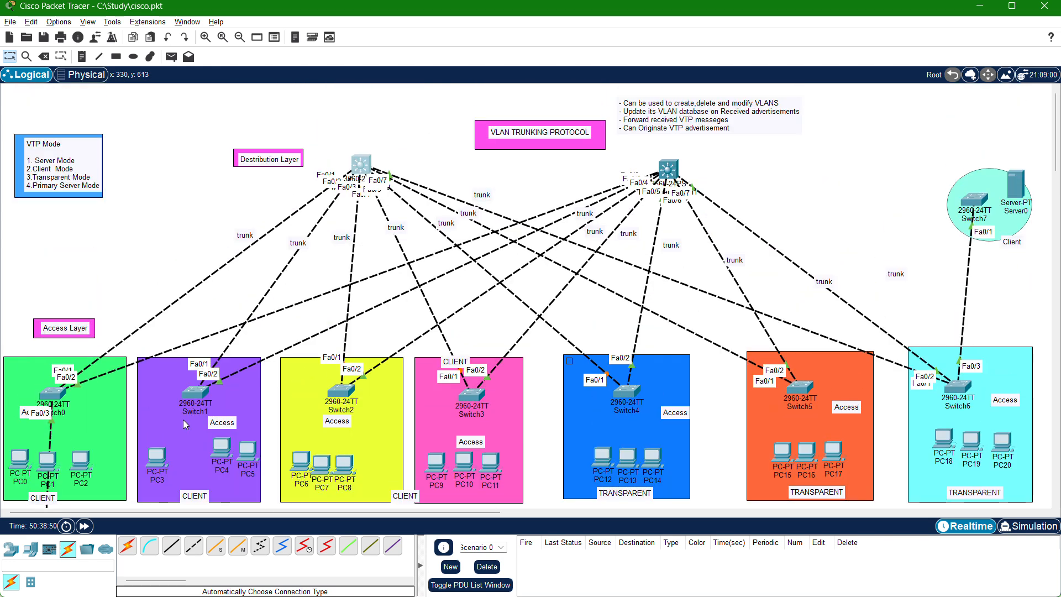
scroll(165, 437, "down", 2)
scroll(175, 371, "up", 2)
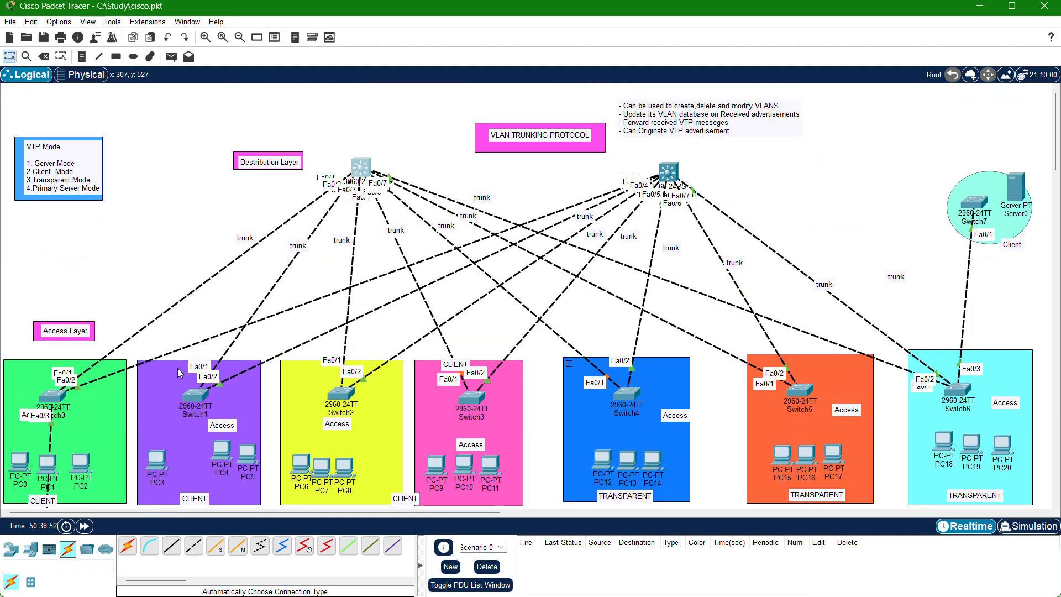
Cable PC0, PC2 and PC1 to Switch0 in the green area using automatically chosen connections.
scroll(218, 438, "down", 1)
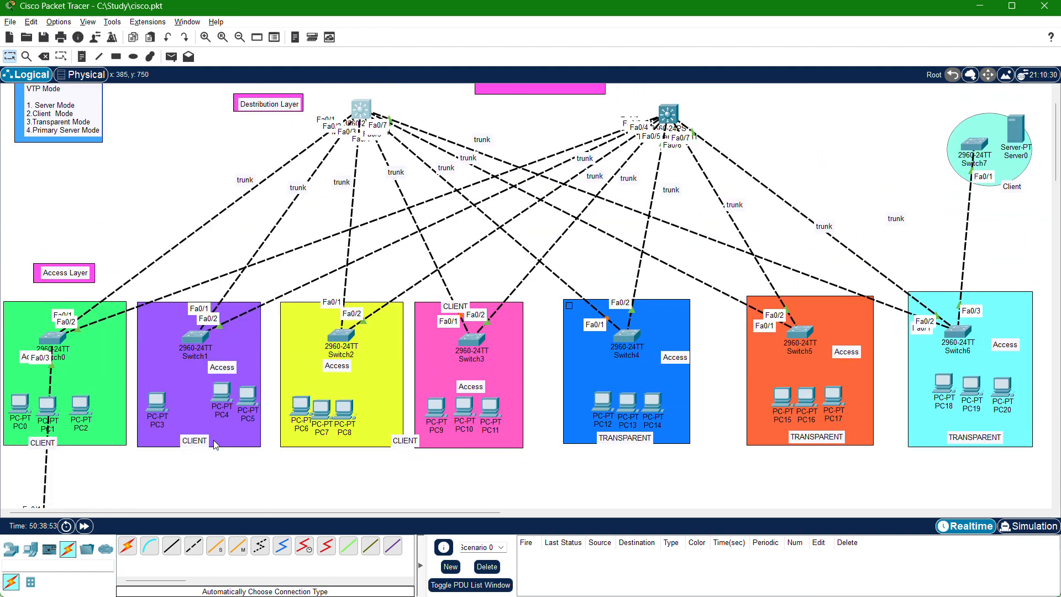
left_click(127, 546)
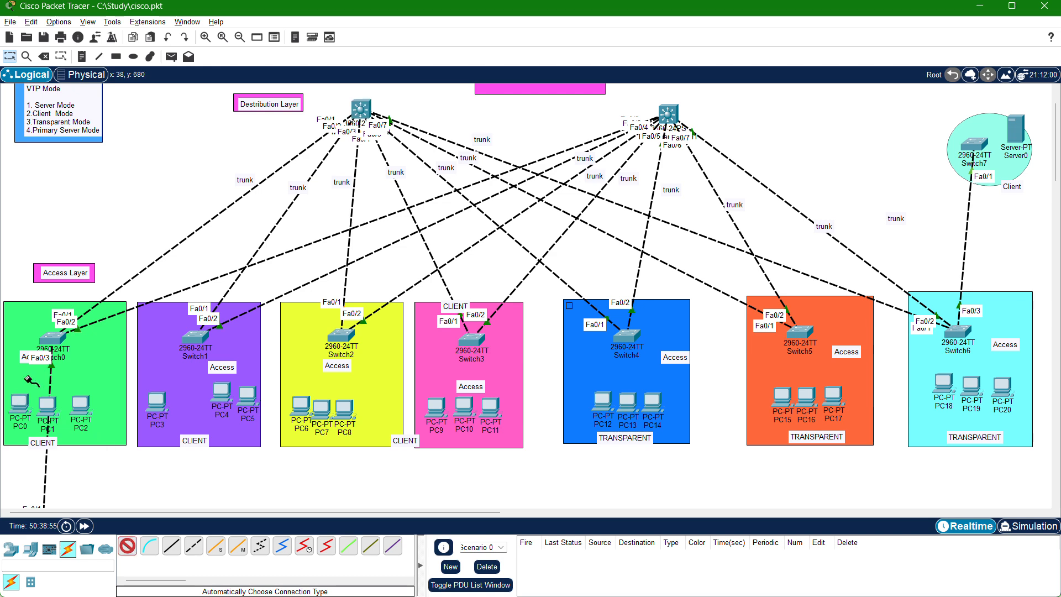
left_click(22, 402)
left_click(50, 349)
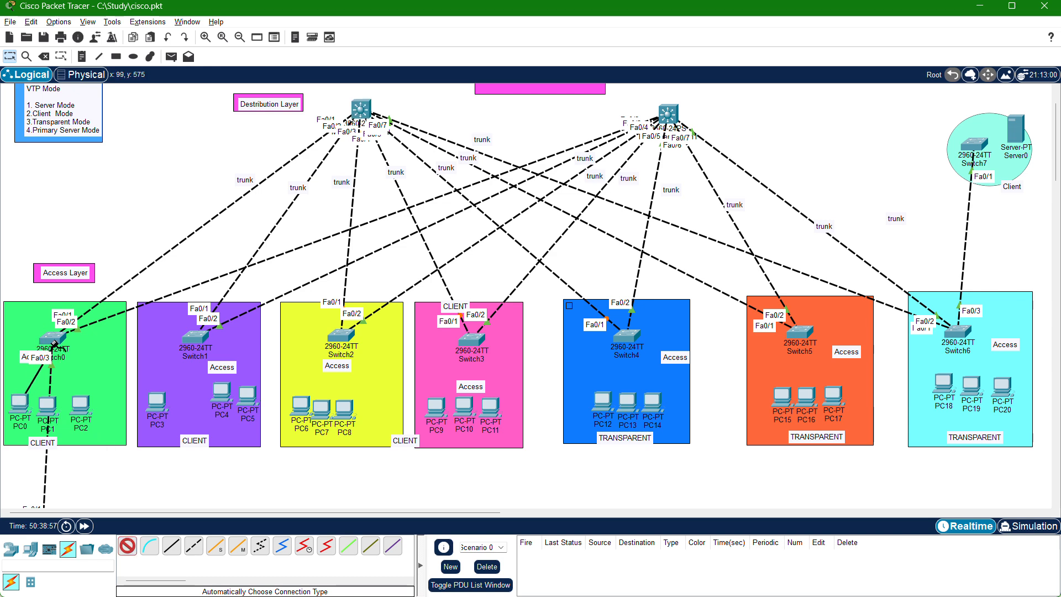
left_click(128, 546)
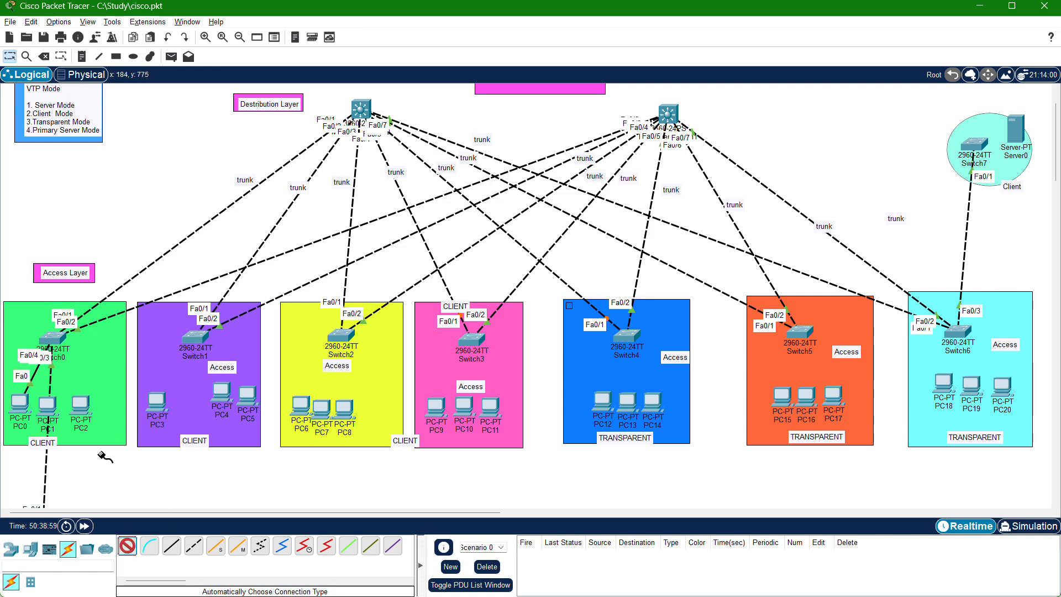
left_click(80, 405)
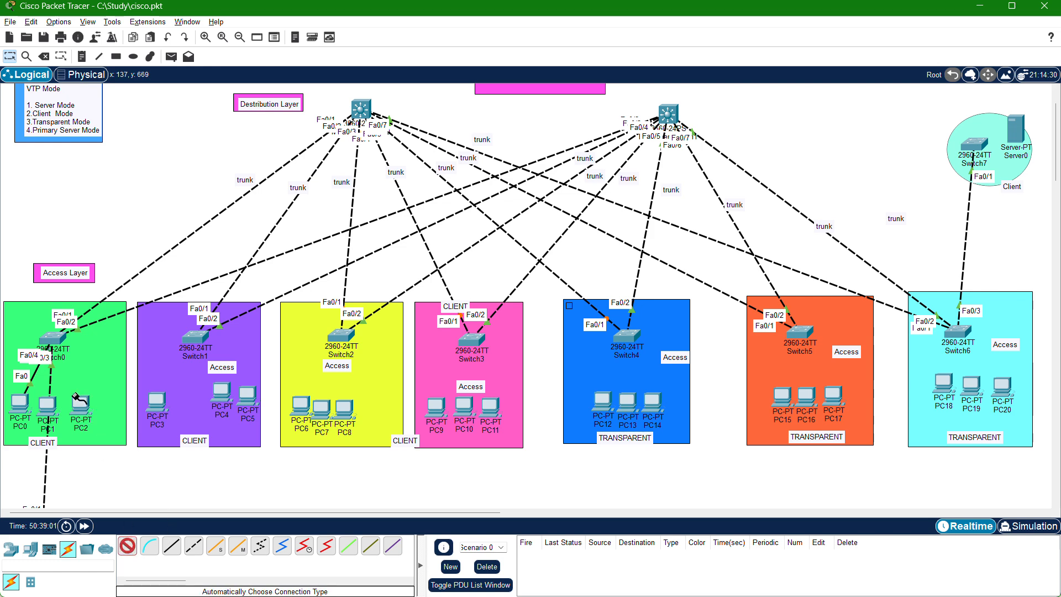
left_click(50, 344)
left_click(129, 547)
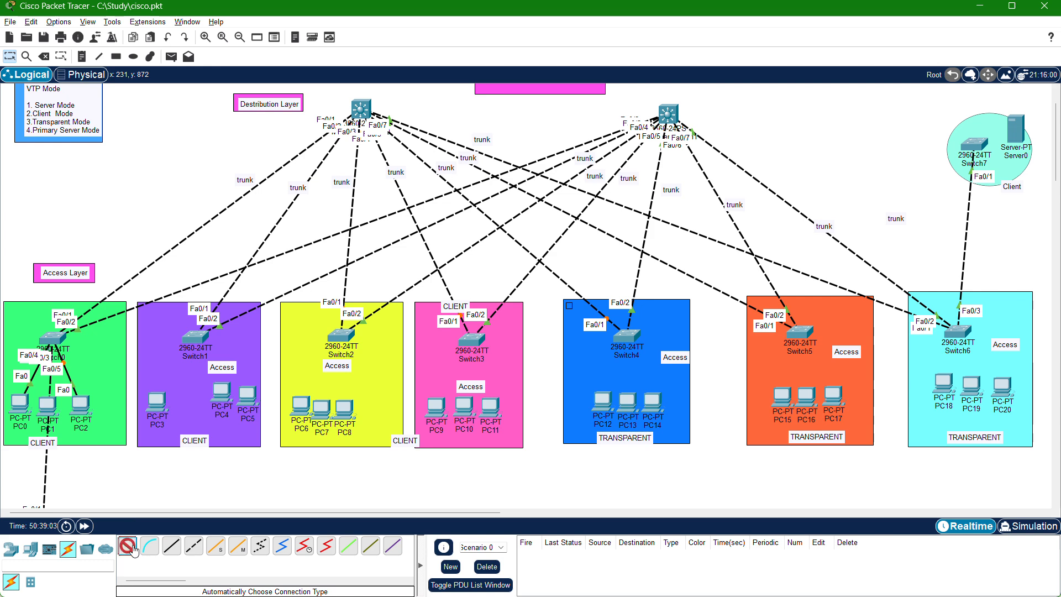
left_click(41, 407)
left_click(53, 338)
Cable PC3, PC4 and PC5 to Switch1 in the purple area using automatically chosen connections.
left_click(156, 404)
left_click(195, 337)
left_click(223, 391)
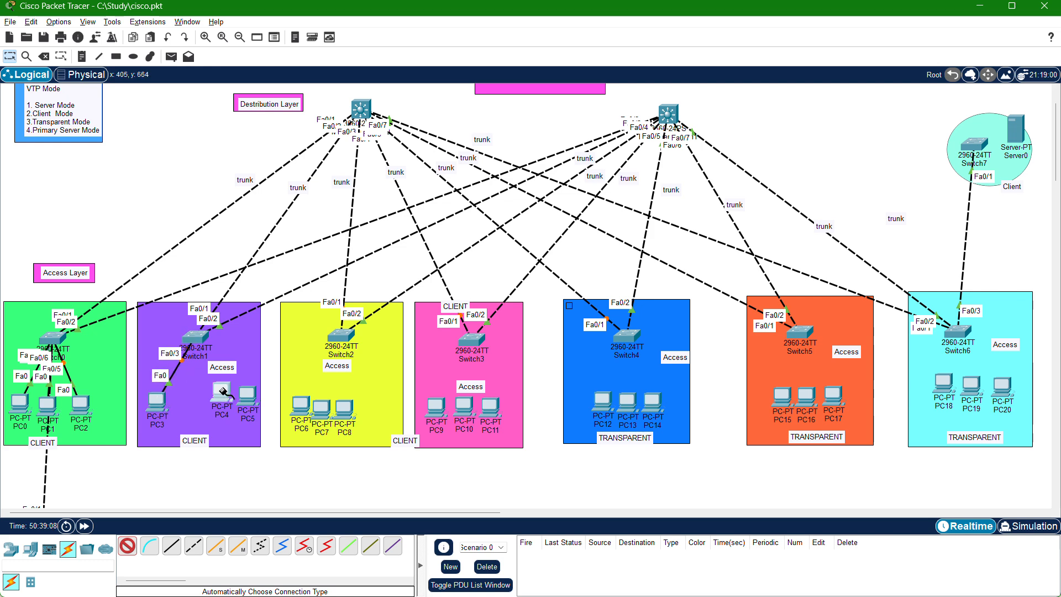
left_click(196, 336)
left_click(247, 396)
left_click(207, 344)
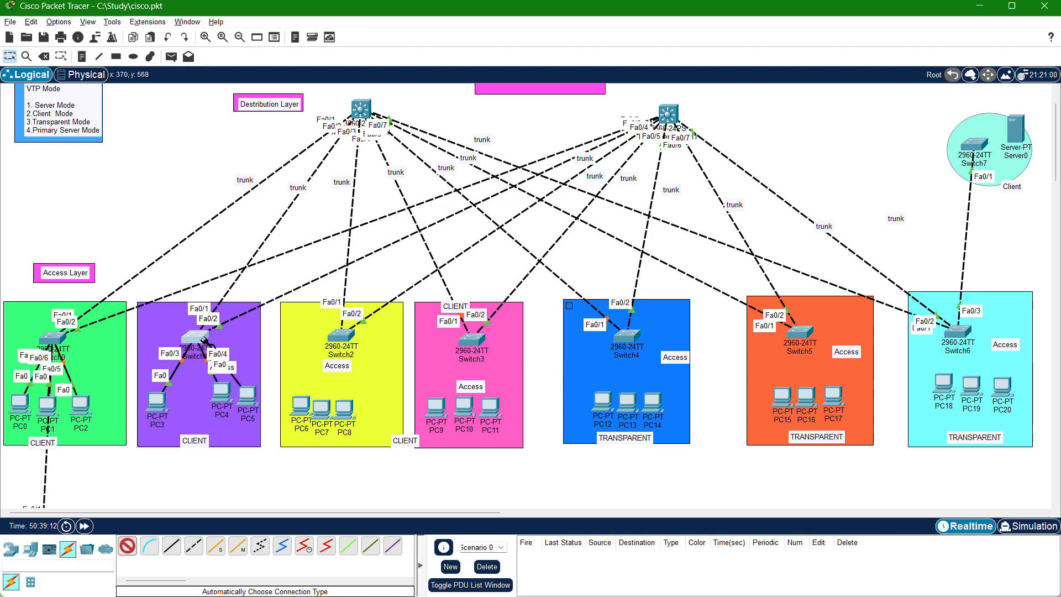
left_click(223, 391)
Cable PC6, PC7 and PC8 to Switch2 in the yellow area using automatically chosen connections.
left_click(303, 413)
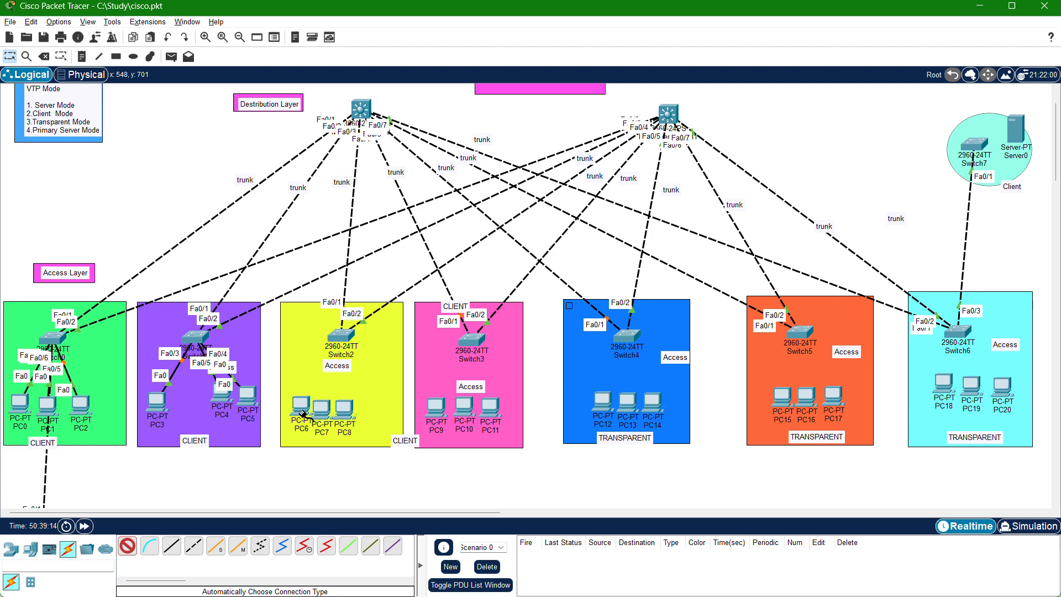
left_click(340, 336)
left_click(323, 405)
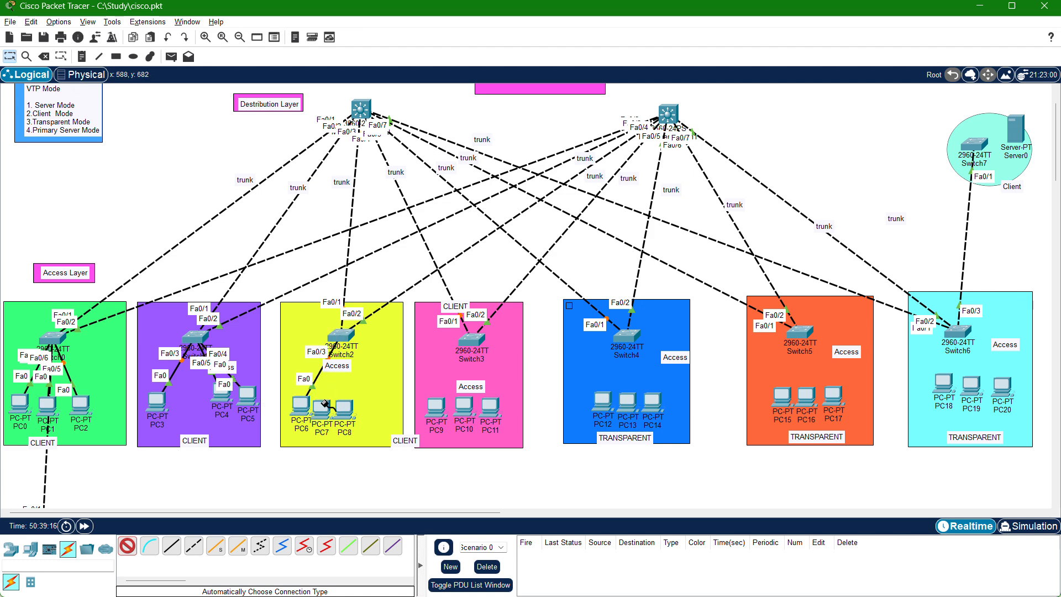
left_click(337, 335)
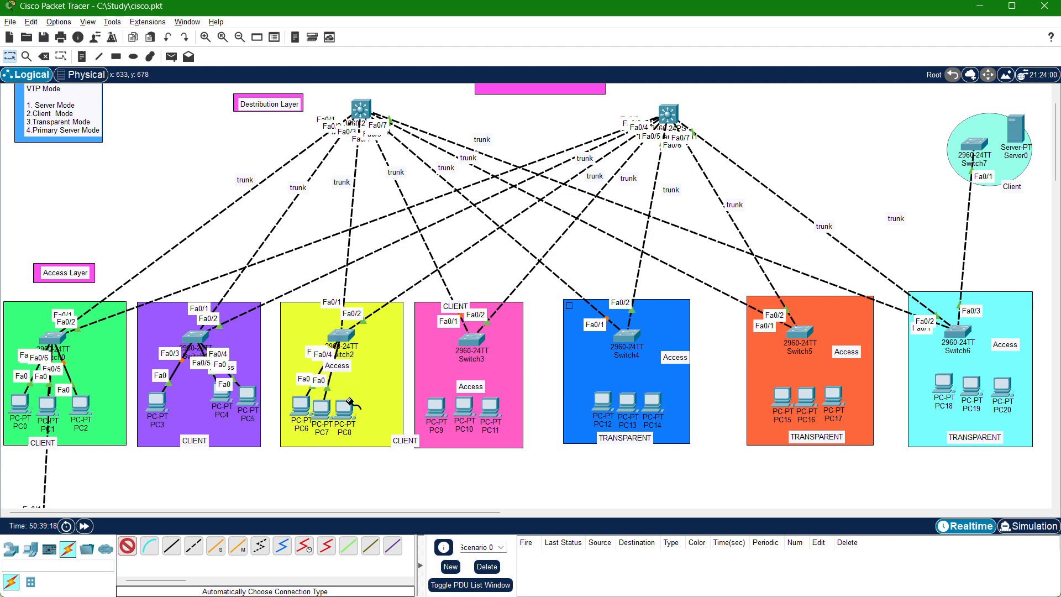
left_click(345, 407)
left_click(347, 334)
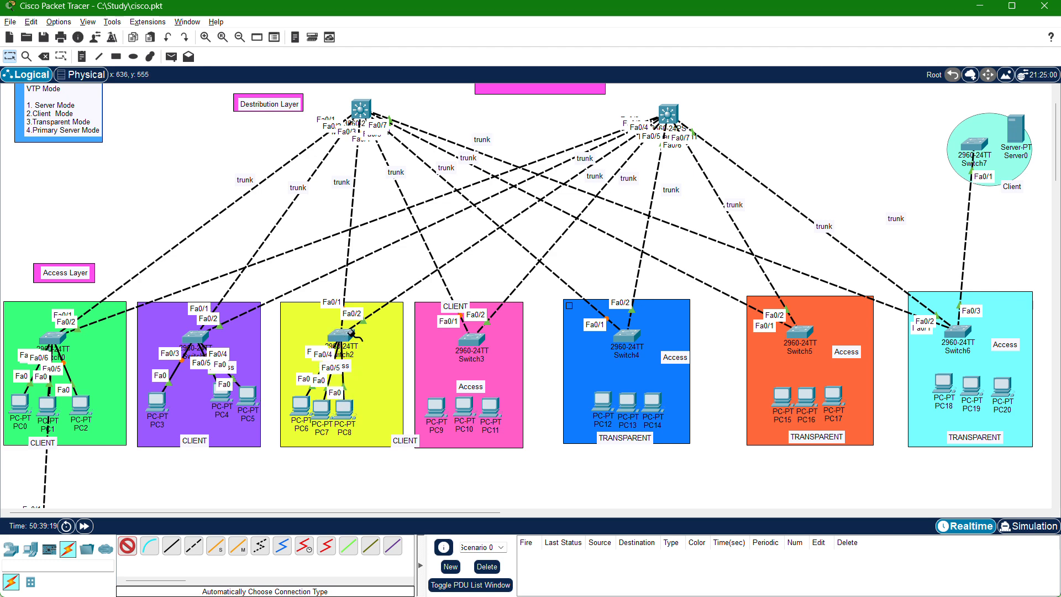
Cable PC9, PC10 and PC11 to Switch3 in the pink area using automatically chosen connections.
left_click(436, 406)
left_click(466, 343)
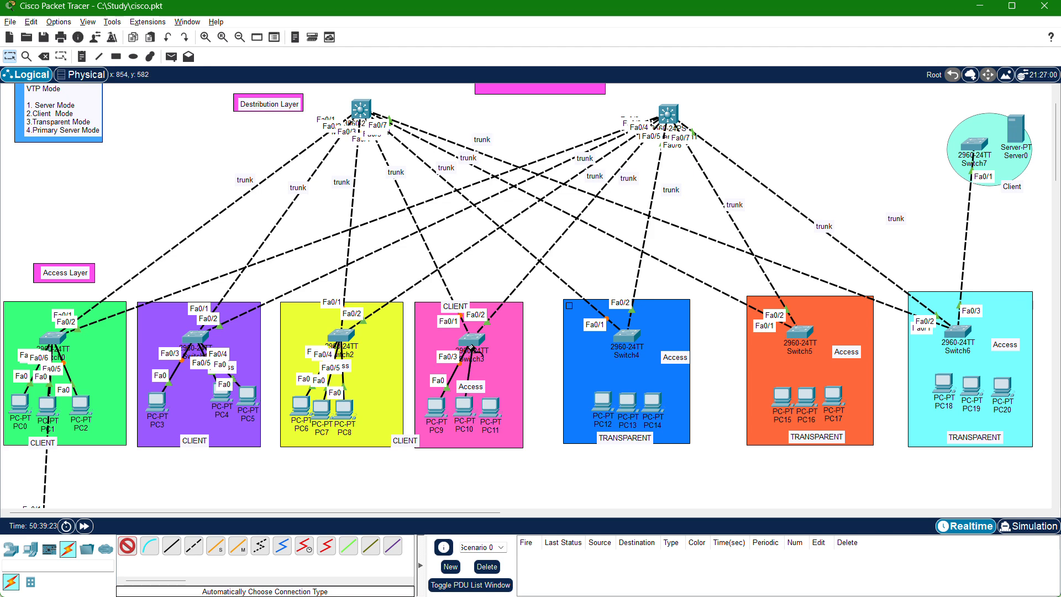
left_click(471, 347)
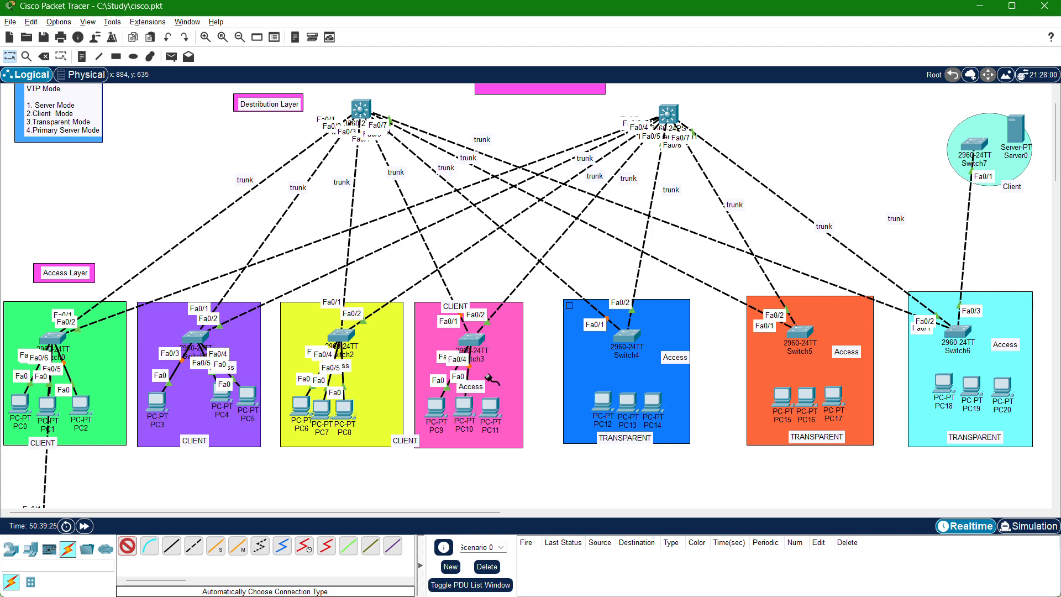
left_click(491, 409)
left_click(472, 342)
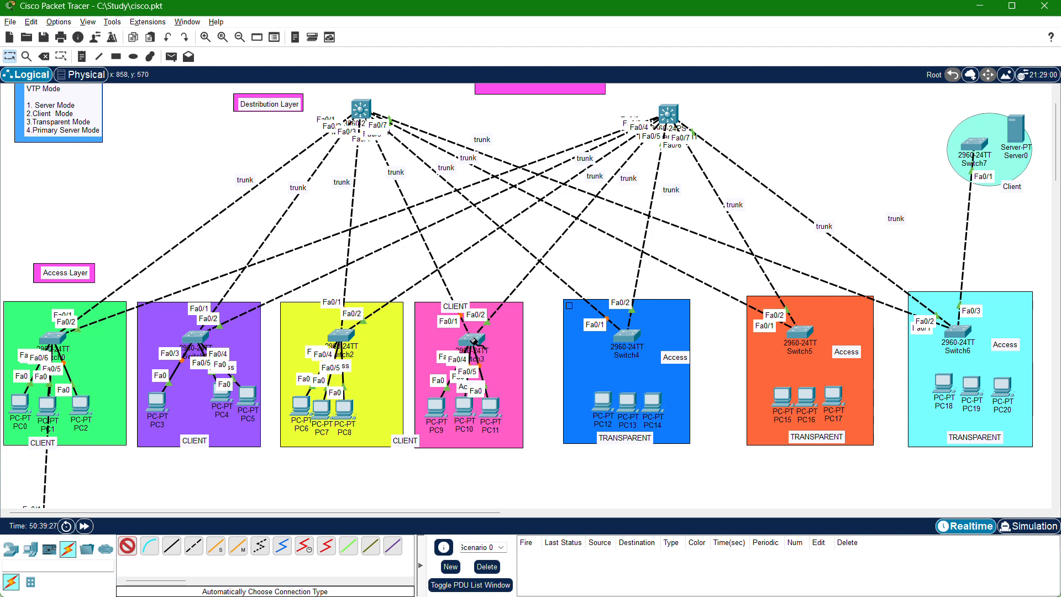
Cable PC12, PC13 and PC14 to Switch4 in the blue area using automatically chosen connections.
left_click(603, 399)
left_click(627, 335)
left_click(630, 337)
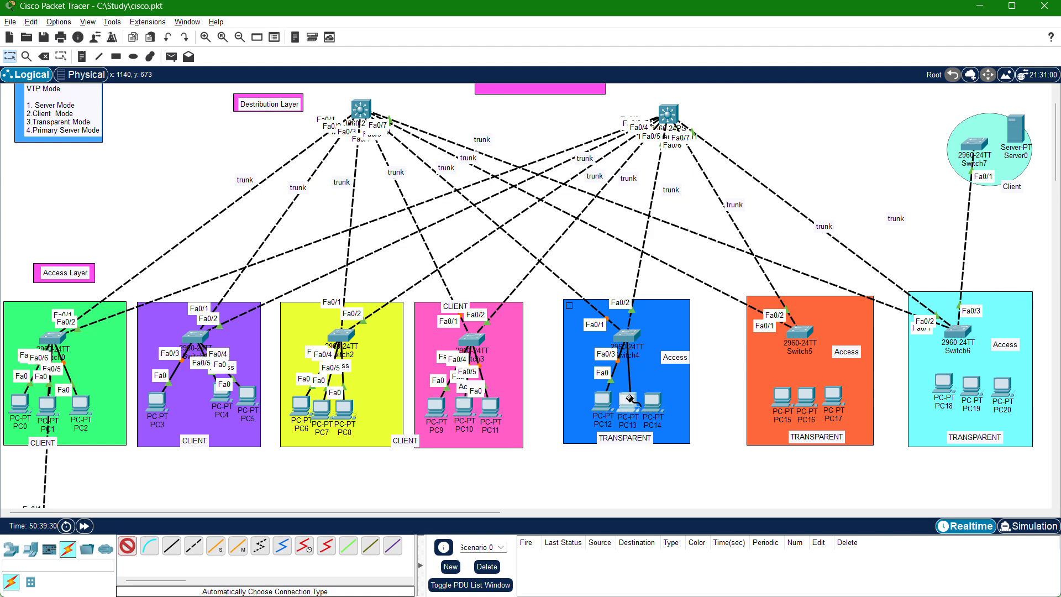
left_click(628, 399)
left_click(653, 399)
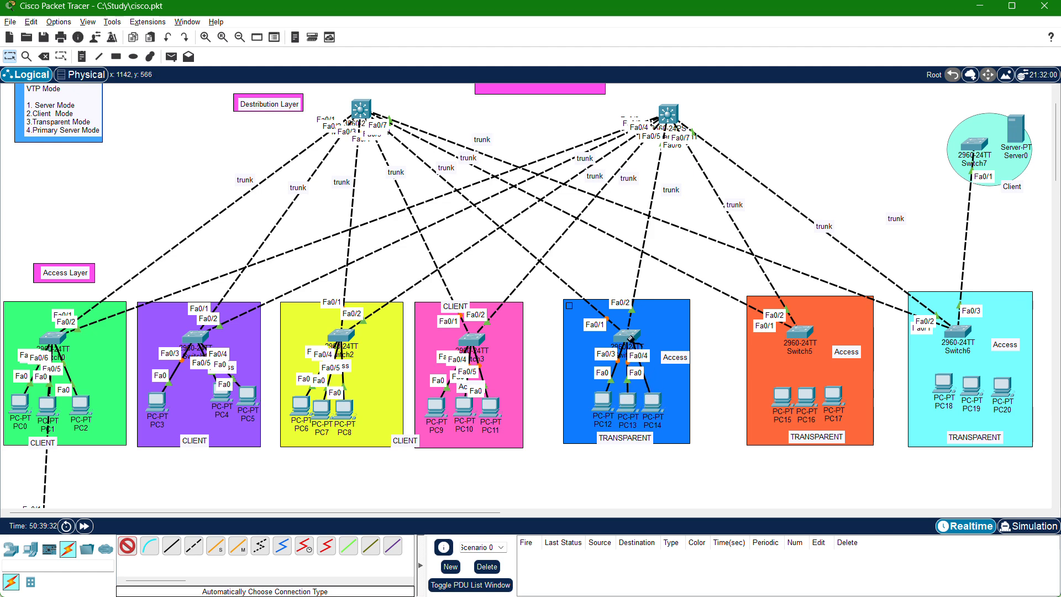
left_click(630, 338)
Cable PC15, PC16 and PC17 to Switch5 in the orange area using automatically chosen connections.
left_click(782, 398)
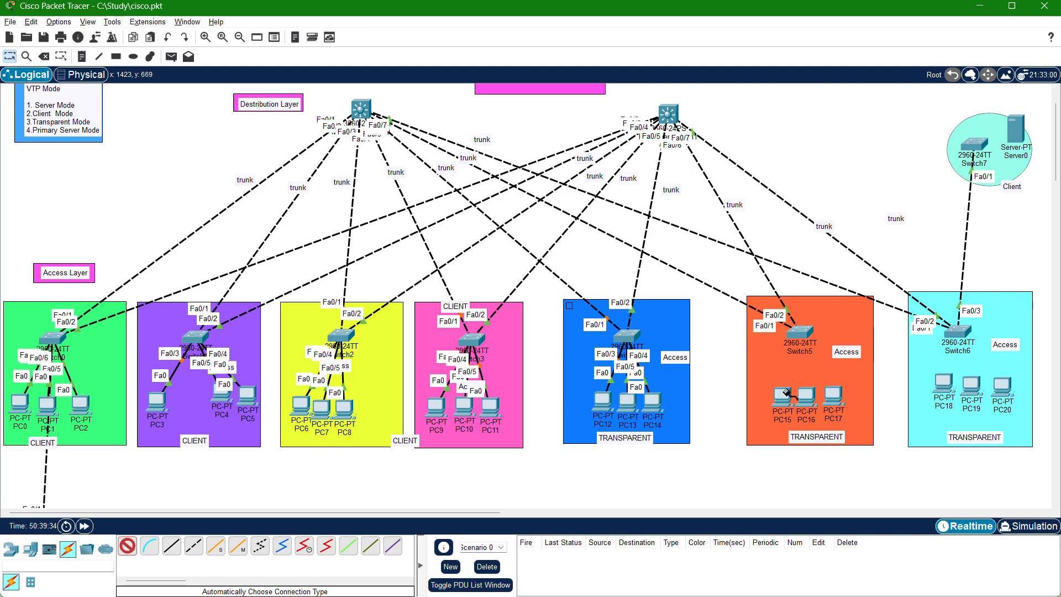
left_click(799, 332)
left_click(801, 334)
left_click(810, 399)
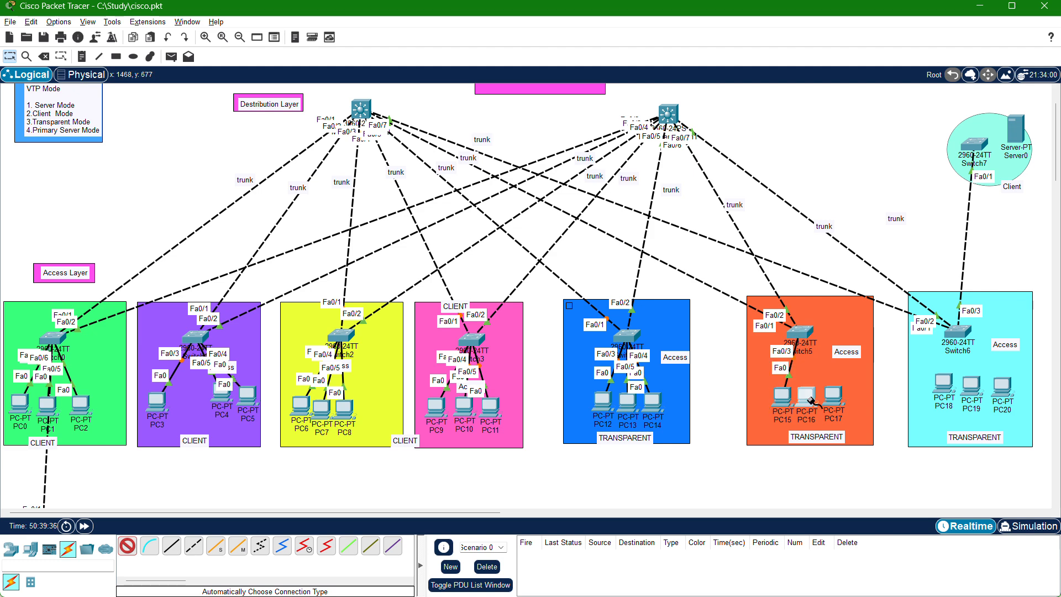
left_click(833, 393)
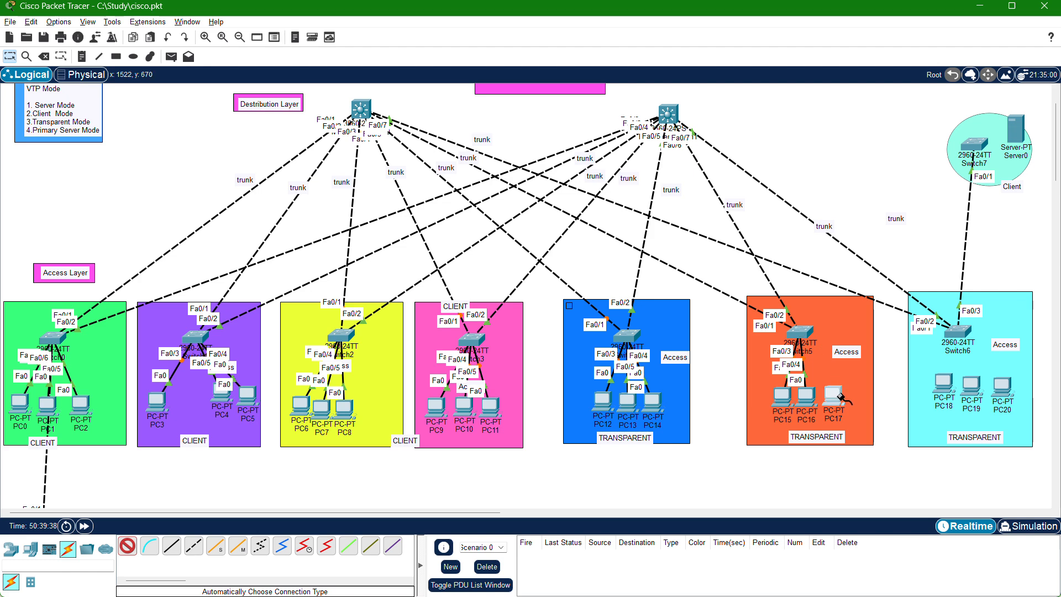
left_click(801, 326)
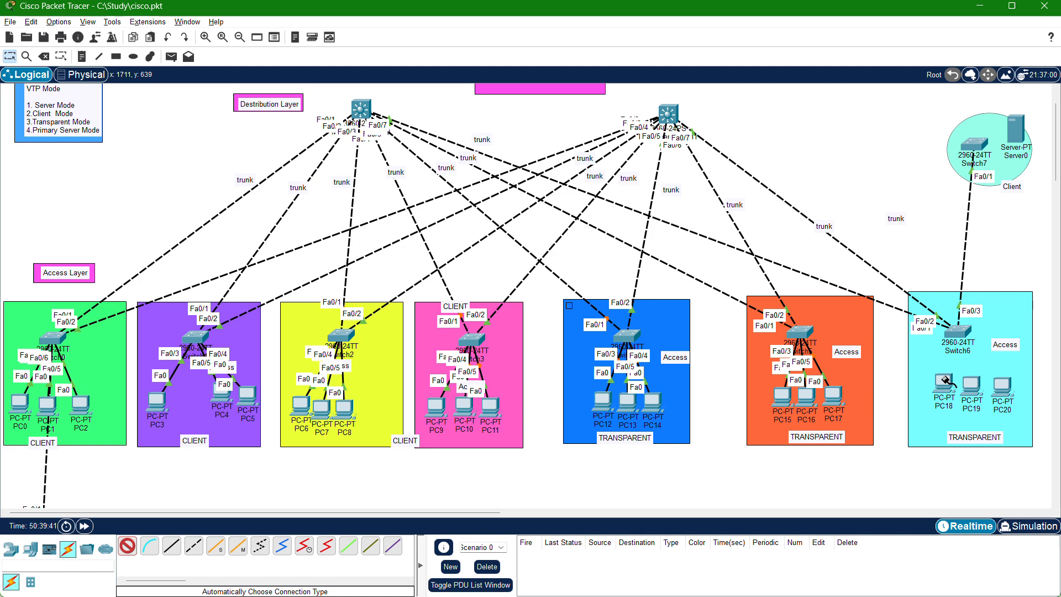
Cable PC18, PC19 and PC20 to Switch6 in the cyan area using automatically chosen connections.
left_click(943, 381)
left_click(957, 332)
left_click(973, 384)
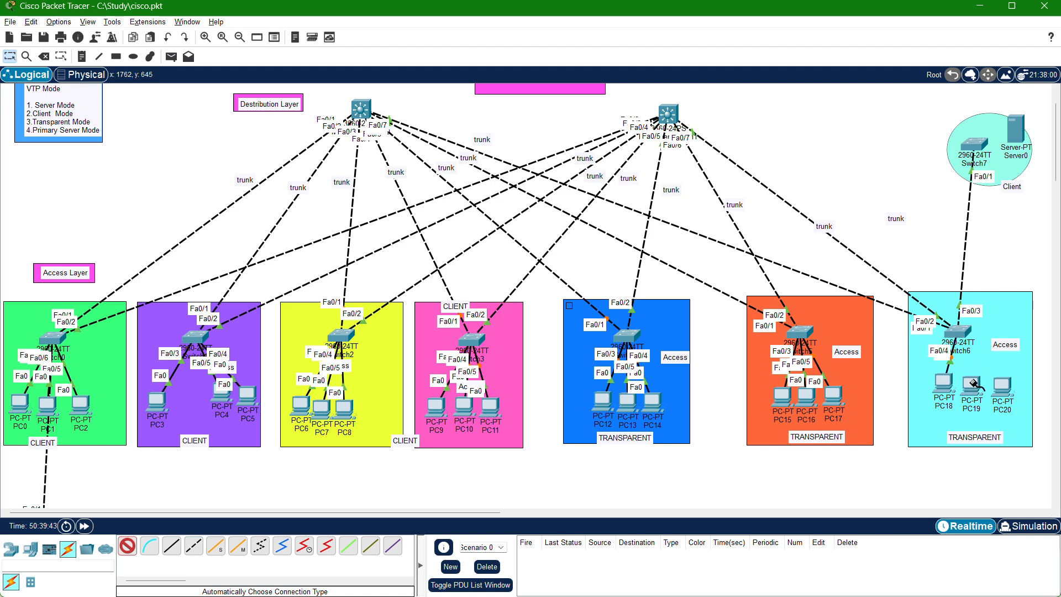
left_click(959, 331)
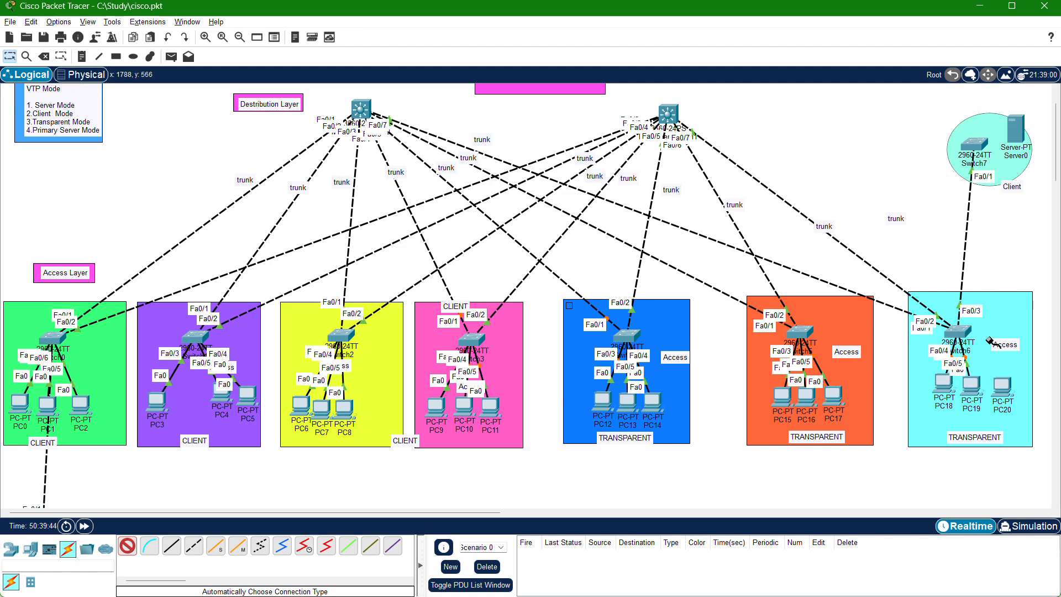
left_click(1002, 386)
left_click(963, 332)
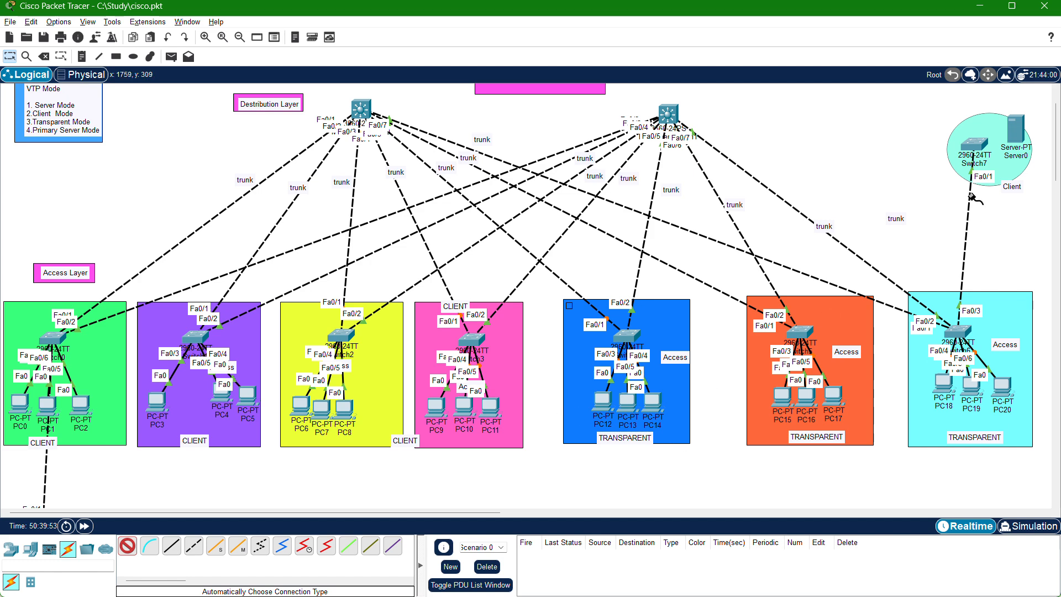
Connect Switch7 to Server0 with an automatically chosen connection and end the cabling.
left_click(977, 145)
left_click(1017, 130)
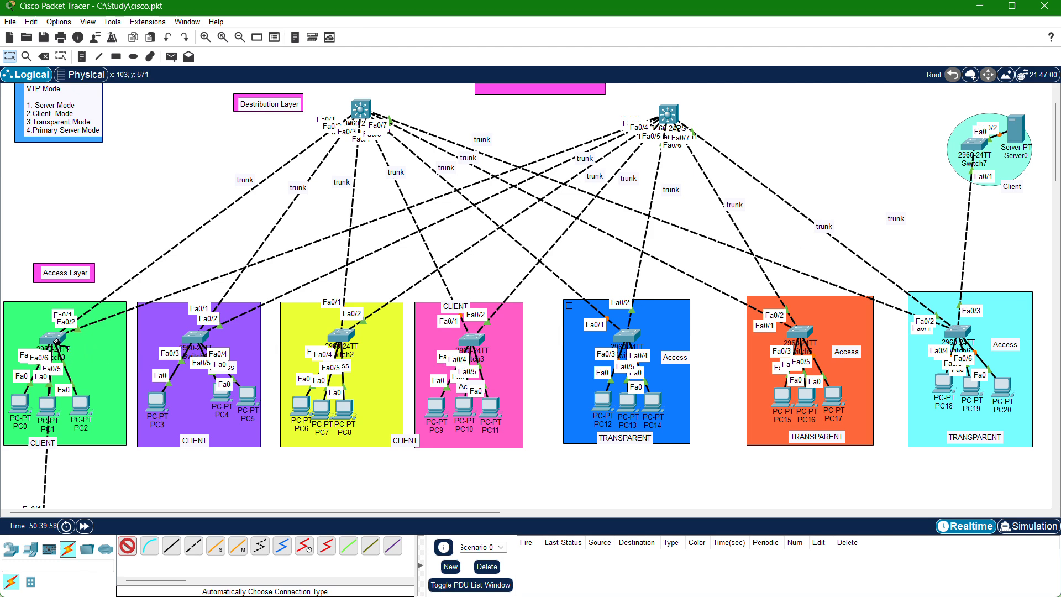
key("Escape")
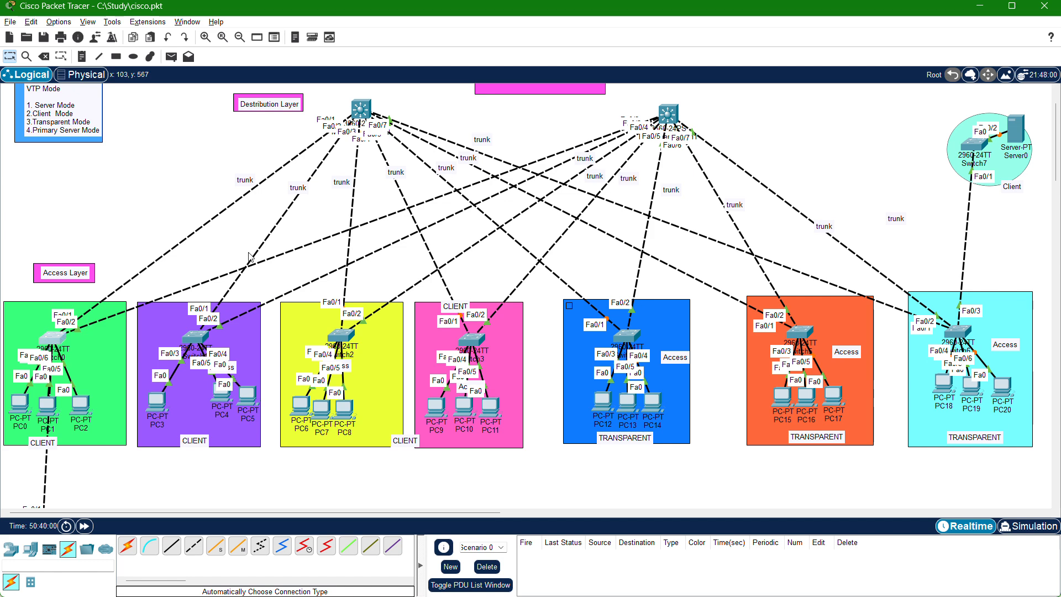
Open Switch0's command line beside the topology and enter global configuration mode from the terminal.
left_click(55, 339)
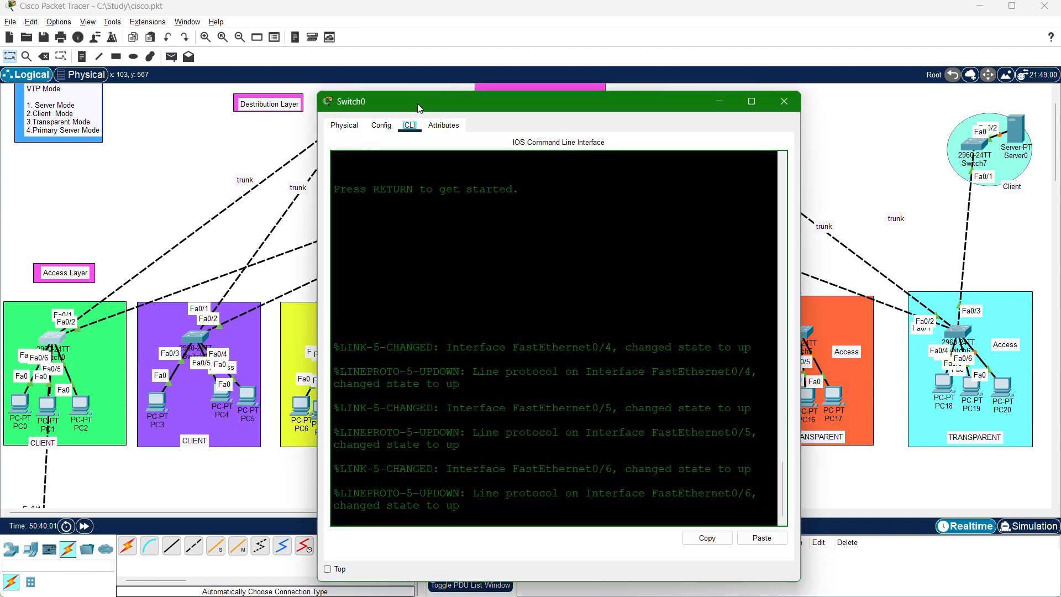
left_click_drag(555, 110, 722, 124)
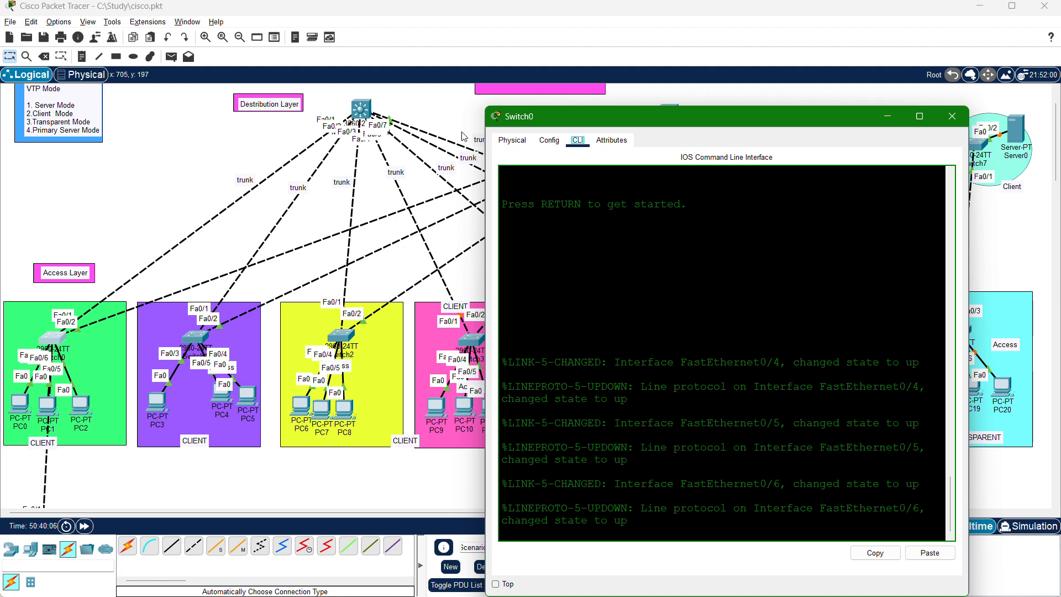
key("Return")
key("Return")
key("Return")
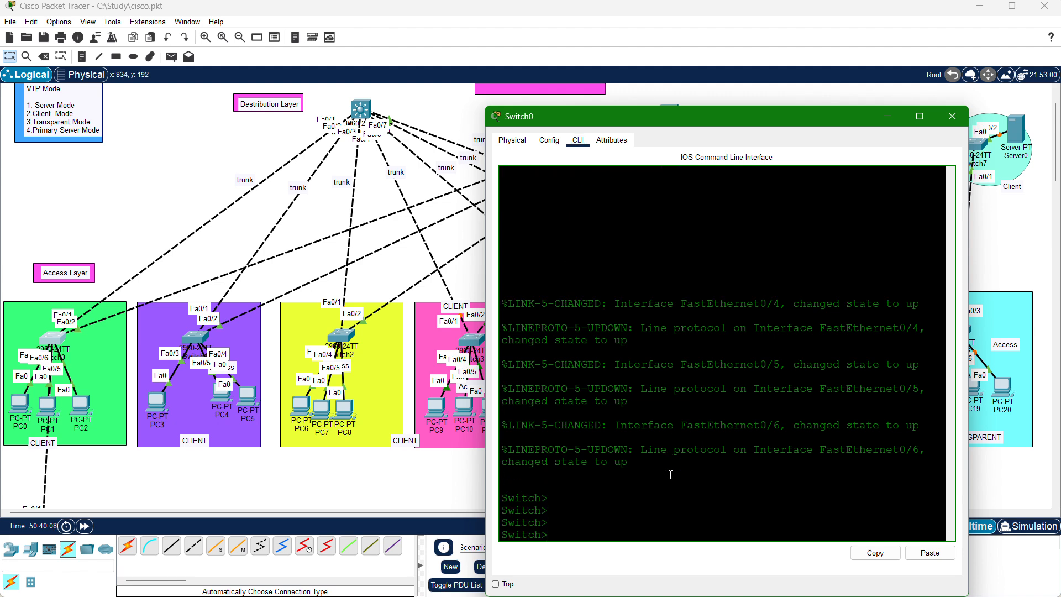
type("en")
key("Return")
type("conif")
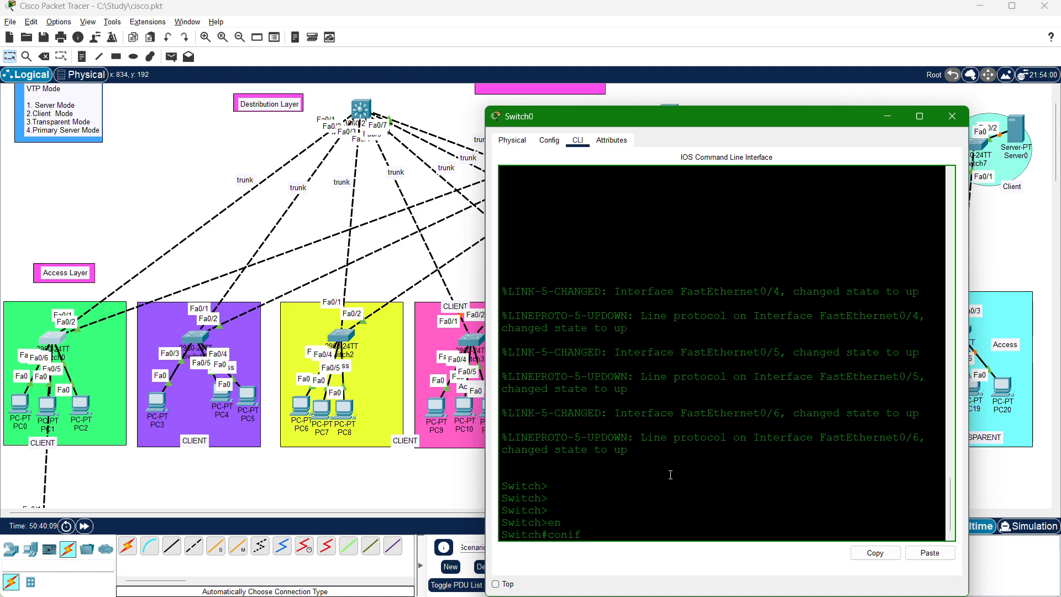
type(" gig")
key("Return")
key("Return")
key("Return")
key("Return")
key("Return")
key("Return")
key("Return")
key("Return")
key("Return")
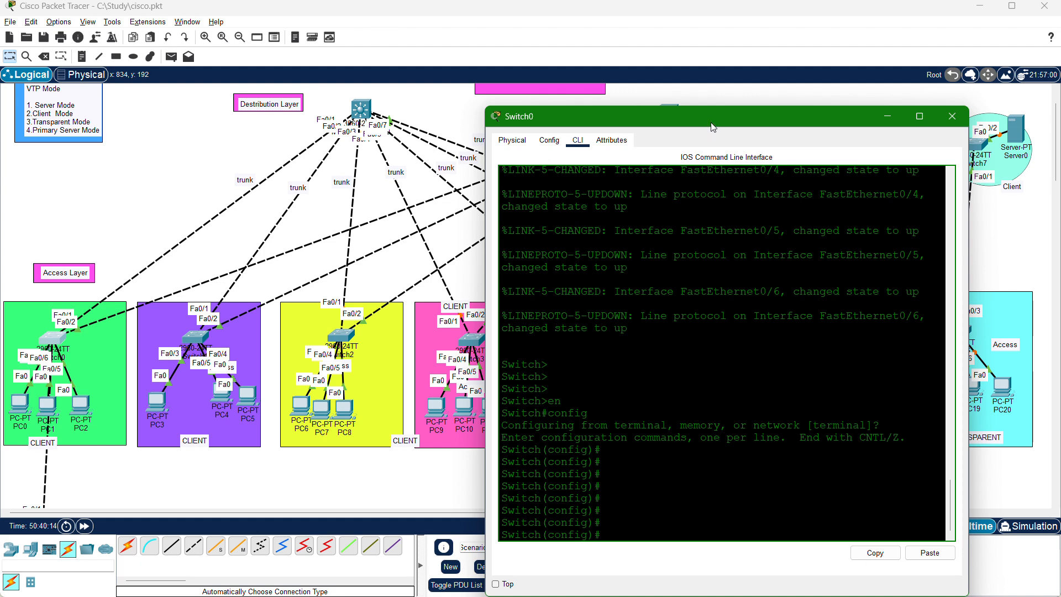
Move the Switch0 window down and review the server mode notes, distribution trunks and access switches down to Switch8 and Switch9.
left_click_drag(712, 127, 723, 234)
scroll(728, 160, "up", 2)
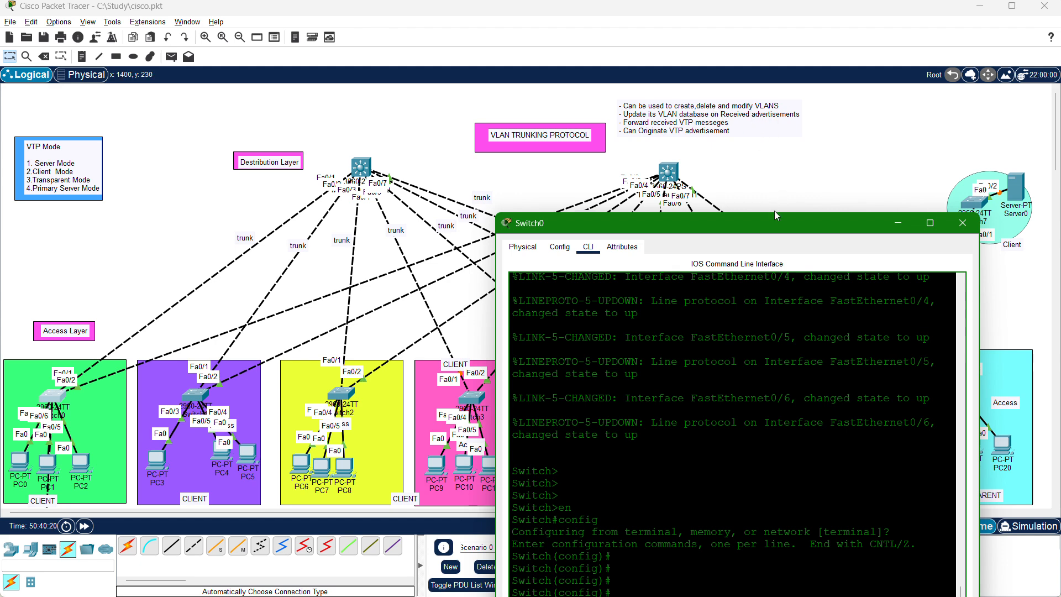
scroll(784, 193, "down", 3)
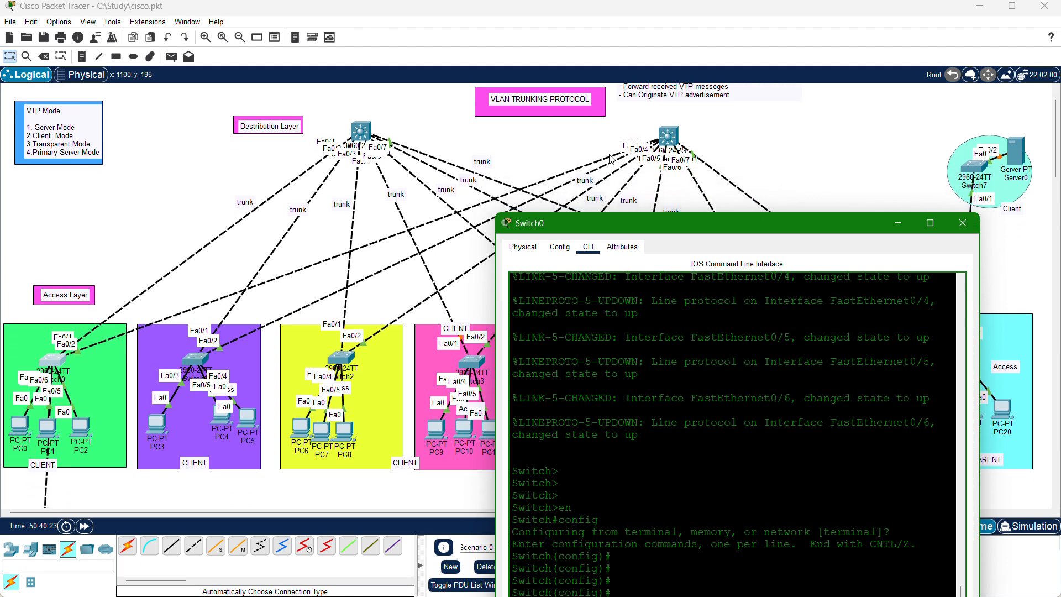
scroll(610, 159, "up", 3)
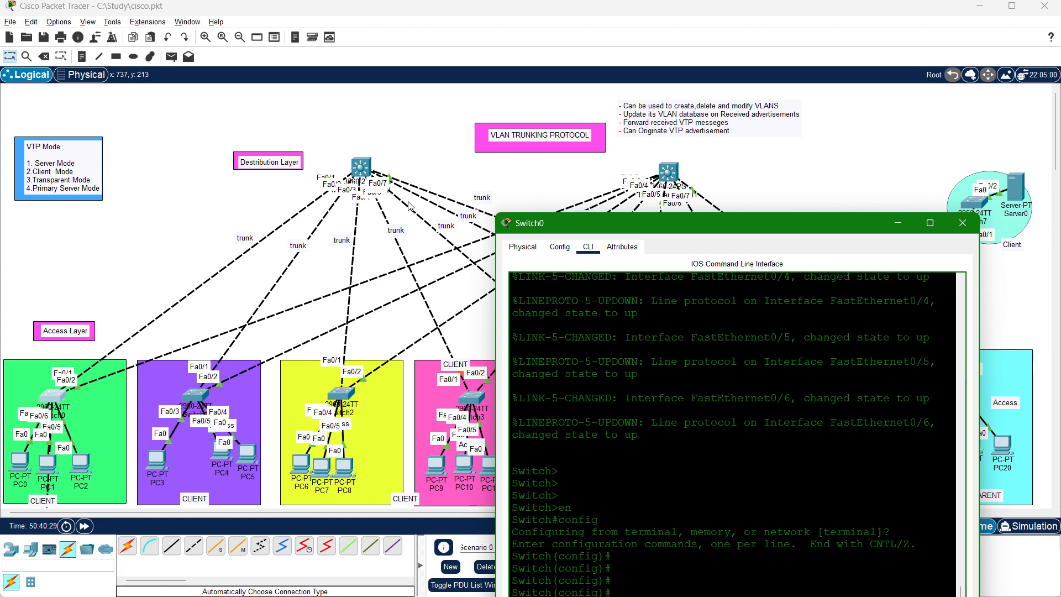
scroll(371, 309, "down", 3)
scroll(370, 309, "up", 3)
scroll(181, 399, "down", 3)
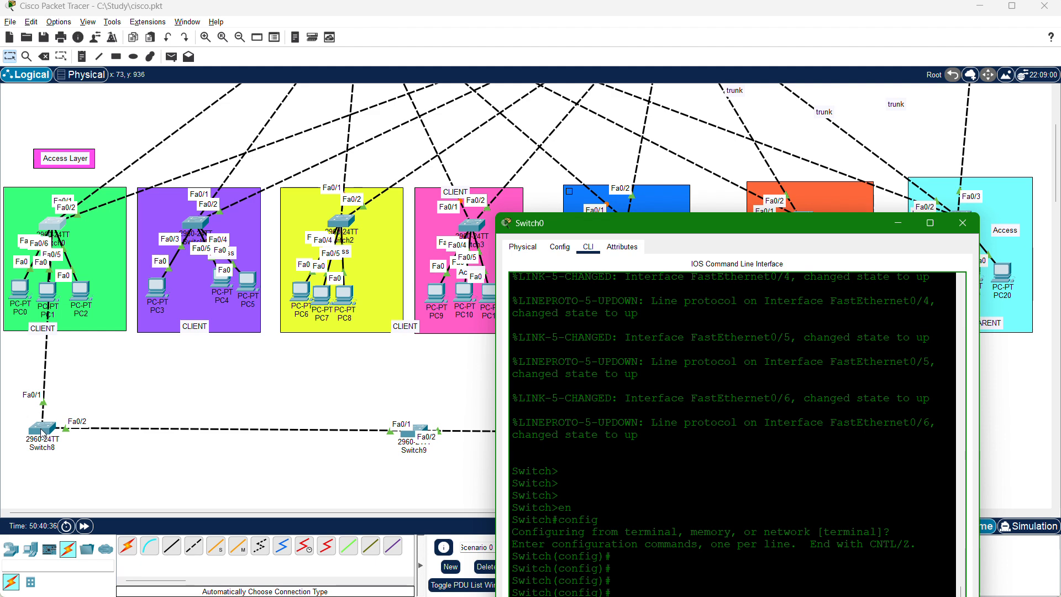
left_click(522, 246)
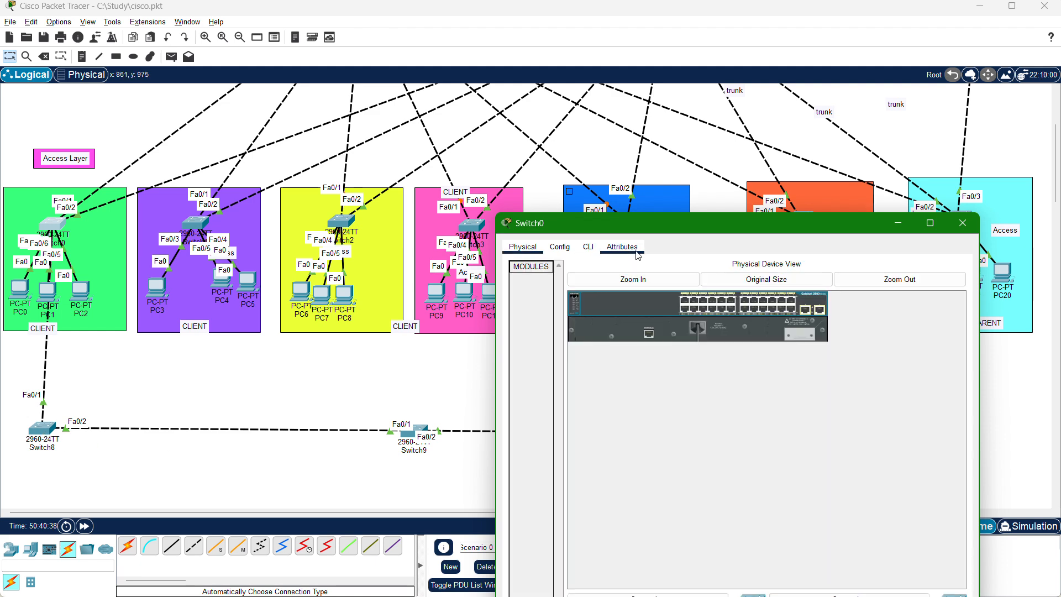
scroll(650, 124, "up", 3)
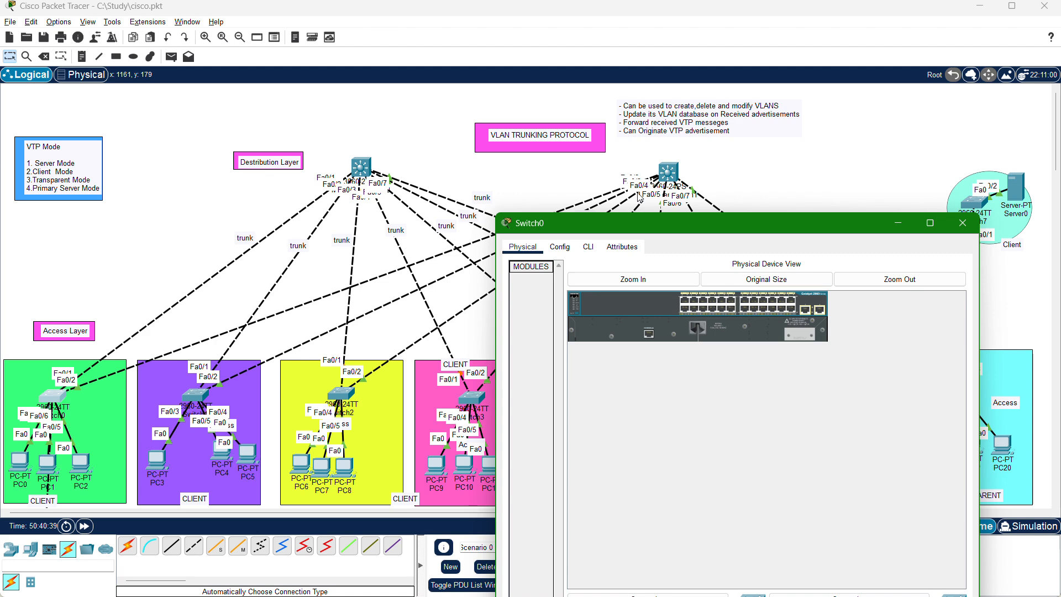
Reposition the Switch0 window and return to its command line at the global configuration prompt.
left_click_drag(678, 228, 725, 155)
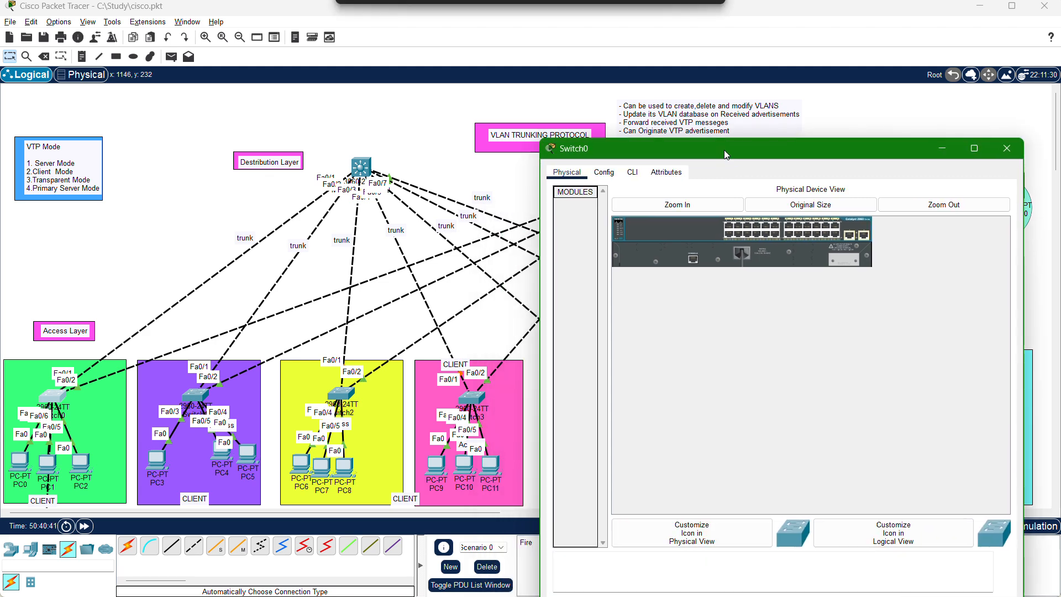
left_click(604, 171)
left_click(627, 173)
left_click(674, 375)
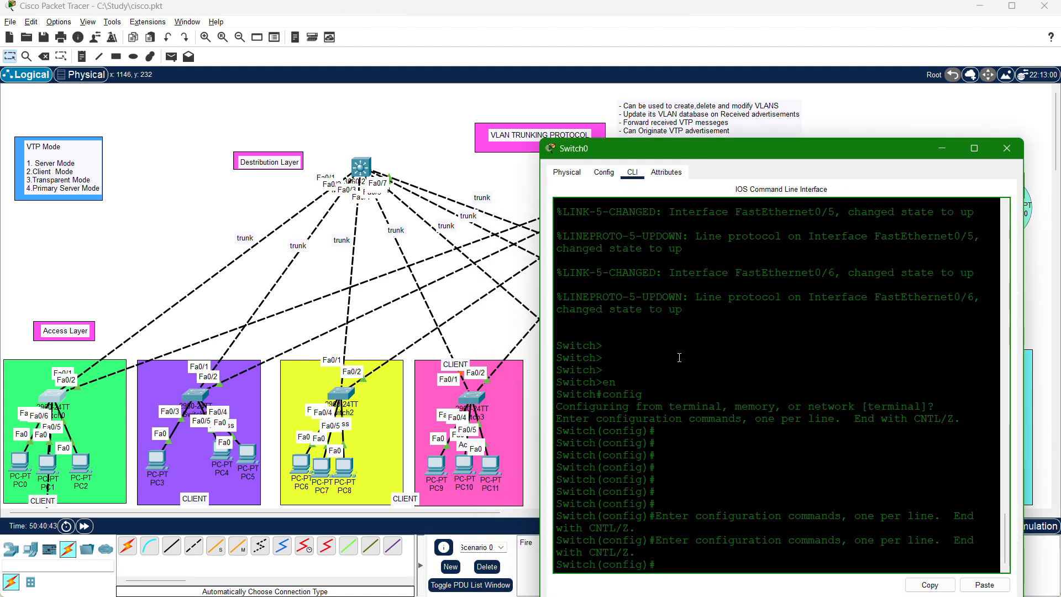
key("Return")
key("Return")
key("Return")
key("Return")
key("Return")
key("Return")
key("Return")
key("Return")
key("Return")
key("Return")
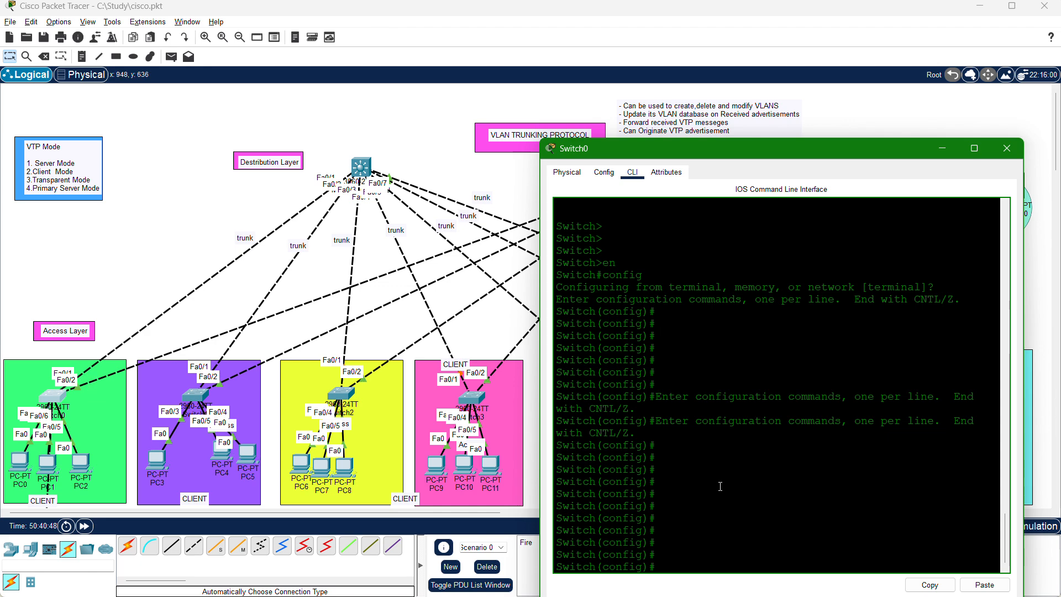
Configure Switch0's interface range fa0/1-2 with switchport mode trunk.
type("int rang")
type("e fa0/1-2")
key("Return")
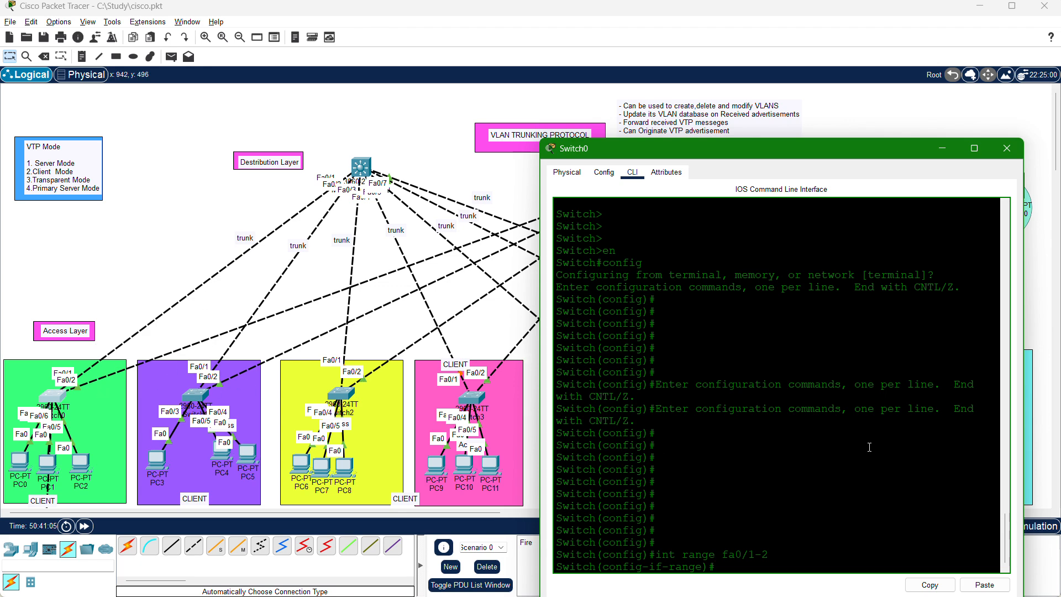
key("Return")
key("Return")
type("switch")
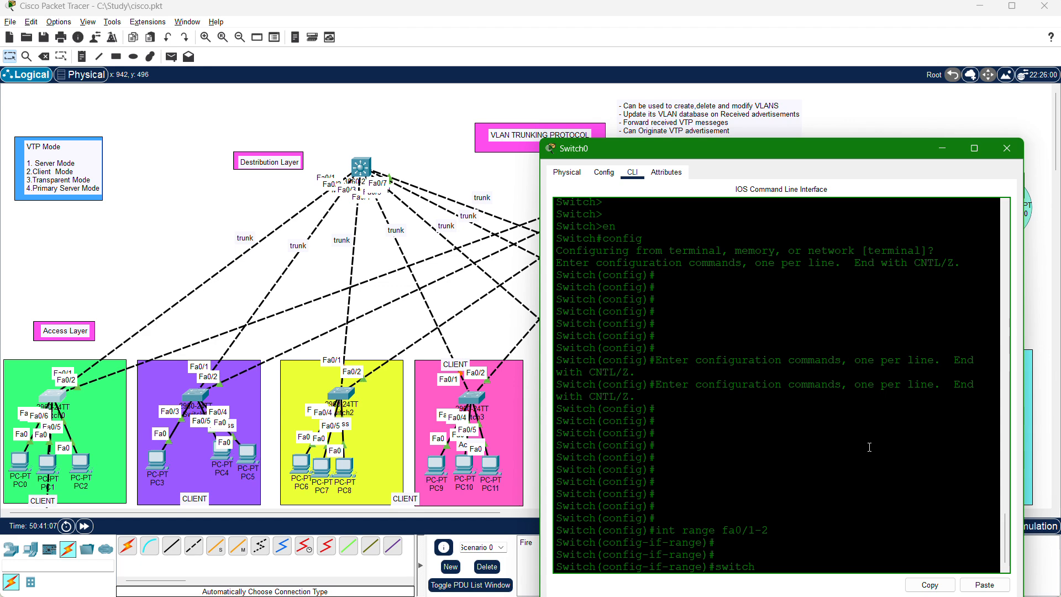
key("Tab")
type("mode")
key("Tab")
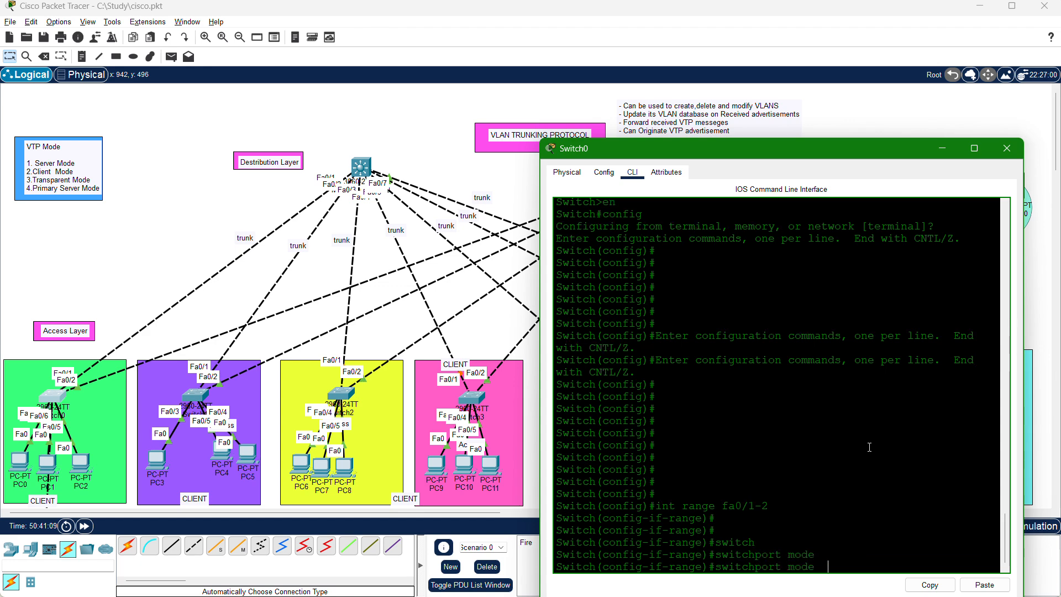
type("trunk")
key("Return")
key("Return")
key("Return")
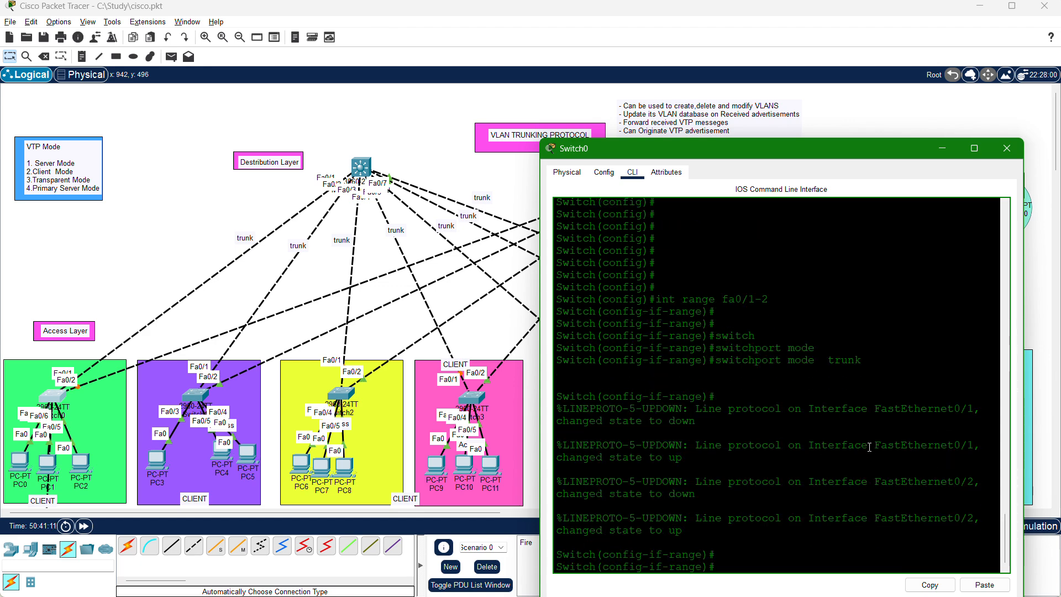
Highlight the FastEthernet0/1 line protocol message and exit interface range configuration back to global configuration mode.
left_click_drag(697, 411, 879, 416)
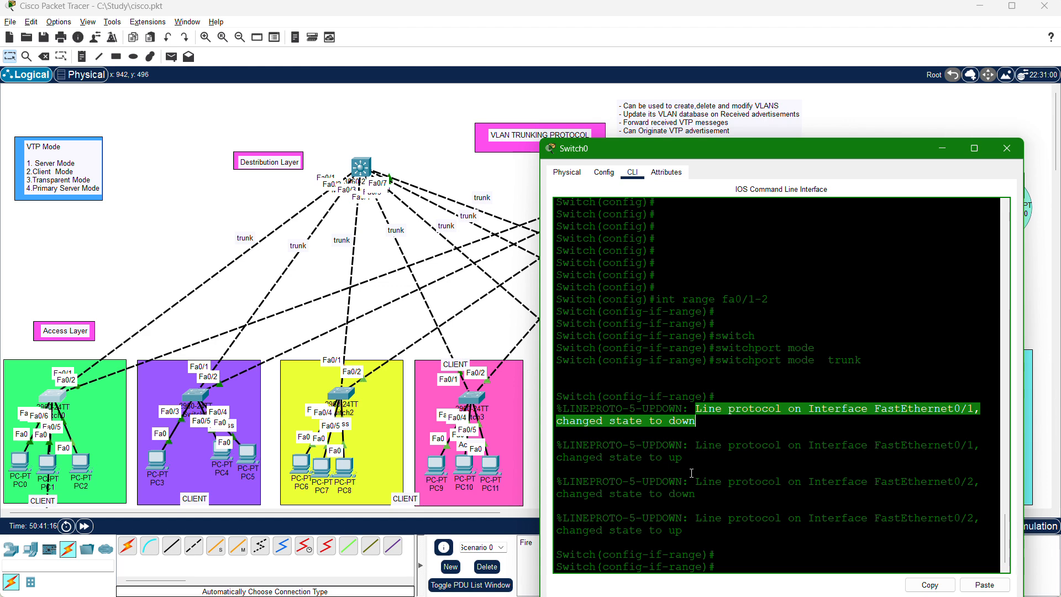
left_click(746, 554)
type("ex")
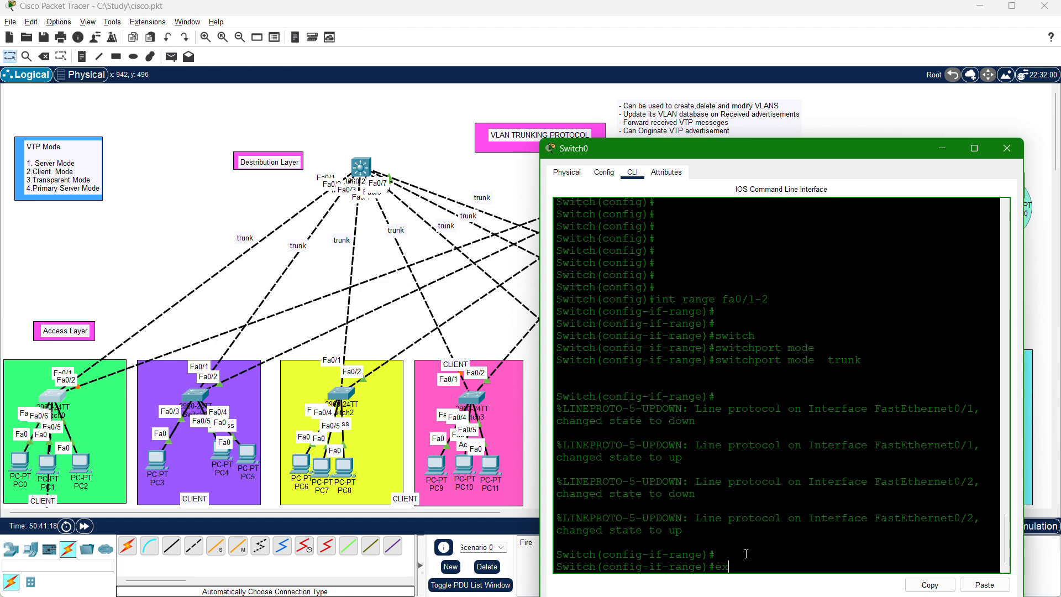
type("i")
key("Return")
key("Return")
key("Return")
key("Return")
key("Return")
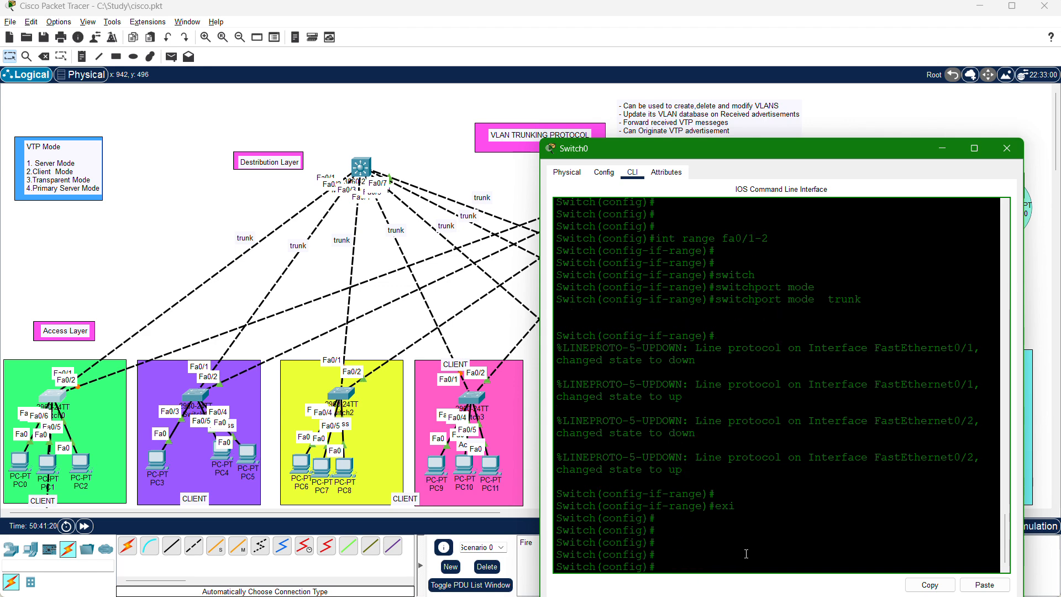
Query Switch0's trunk interfaces from global configuration mode with "do sh int tru".
type("do sh int tru")
key("Tab")
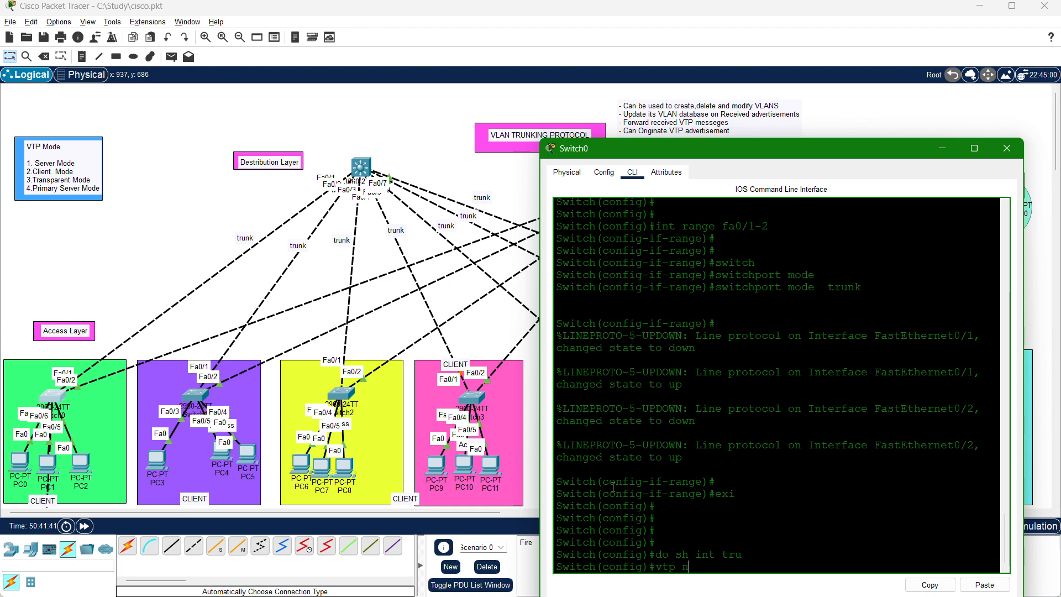
List the available VTP modes on Switch0 with "vtp mode ?" and highlight the client and server options.
type("mode ?")
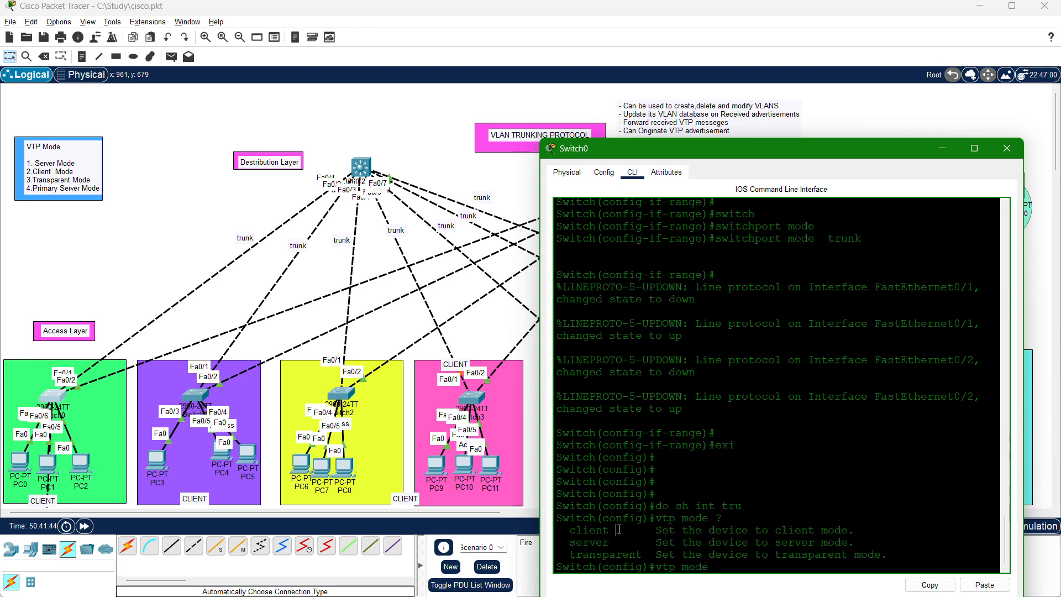
left_click_drag(618, 530, 636, 550)
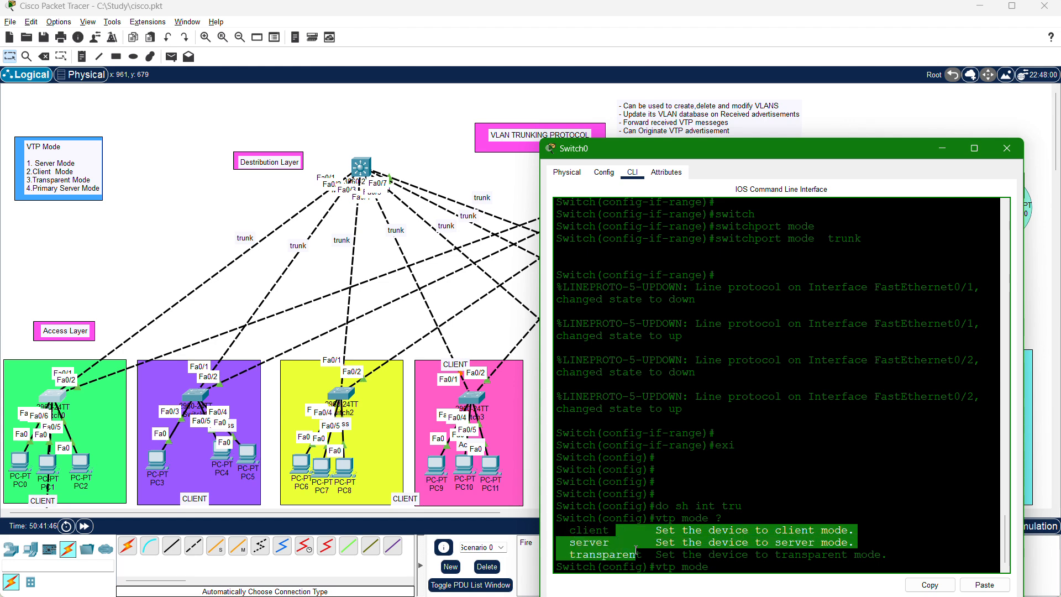
left_click(623, 529)
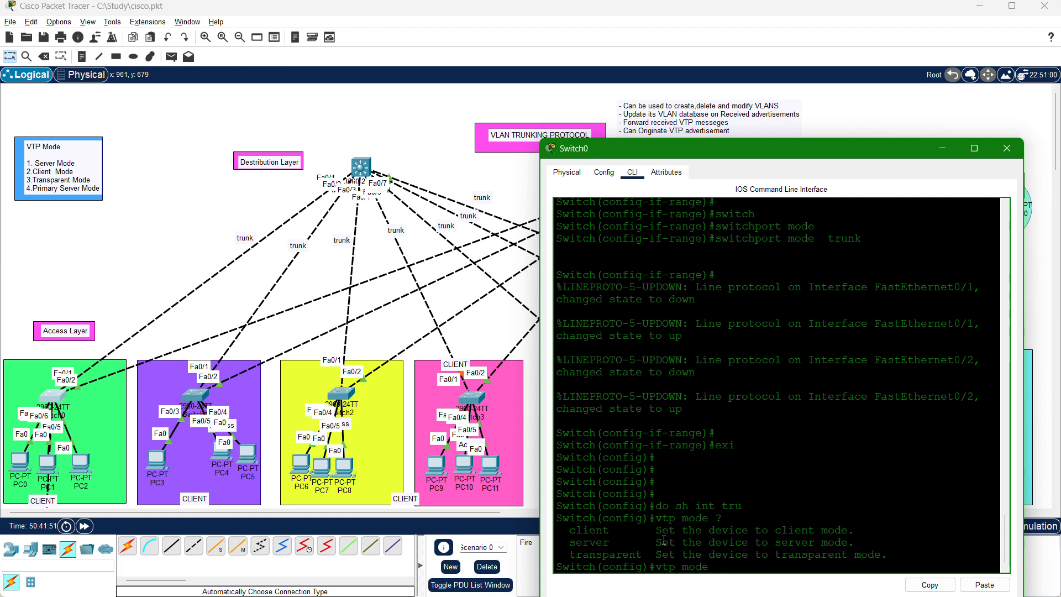
left_click_drag(614, 532, 568, 532)
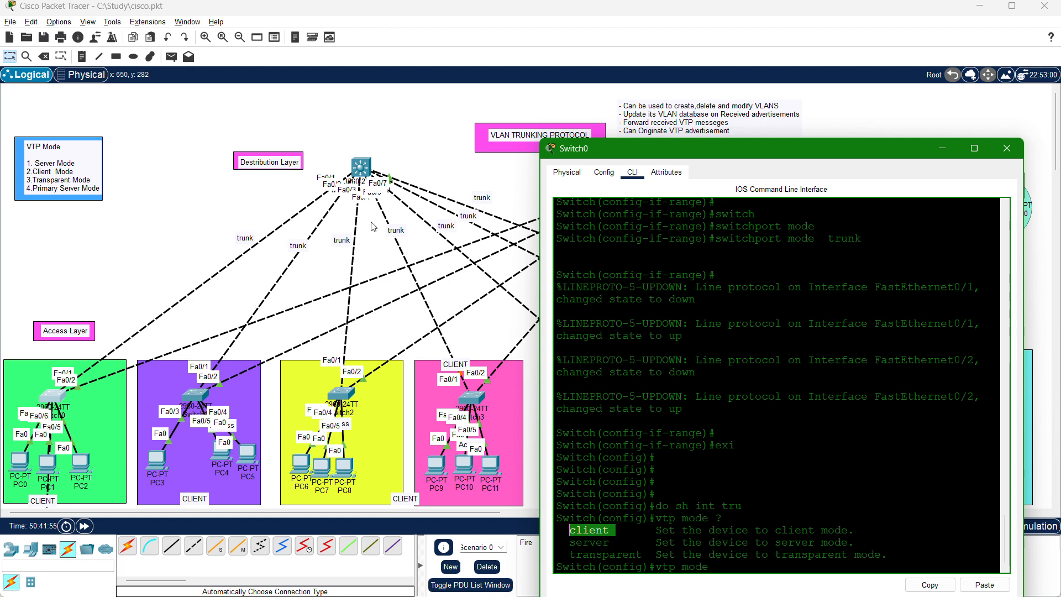
left_click_drag(613, 543, 572, 547)
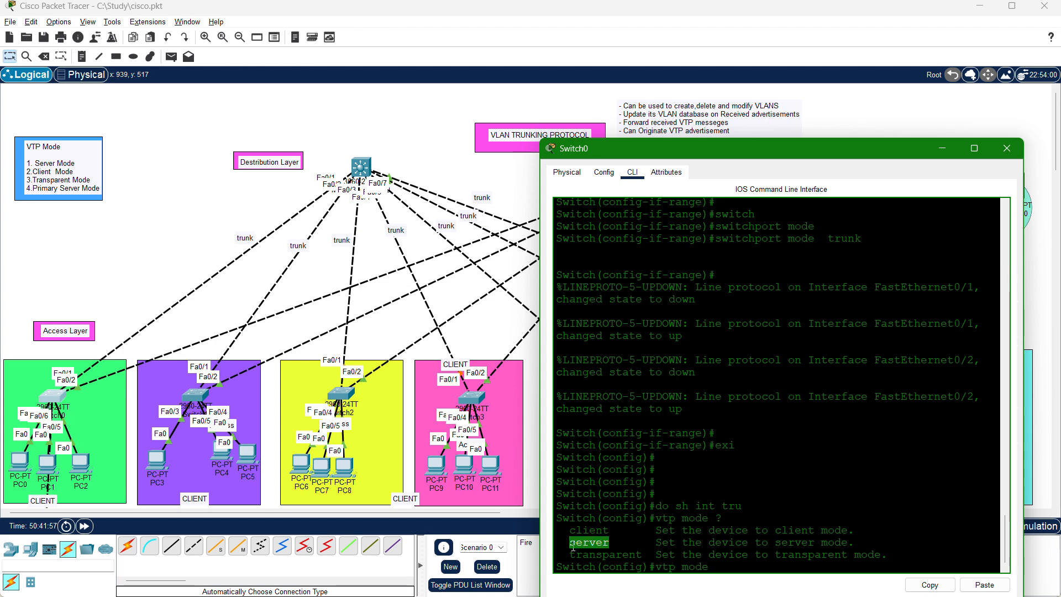
left_click(740, 570)
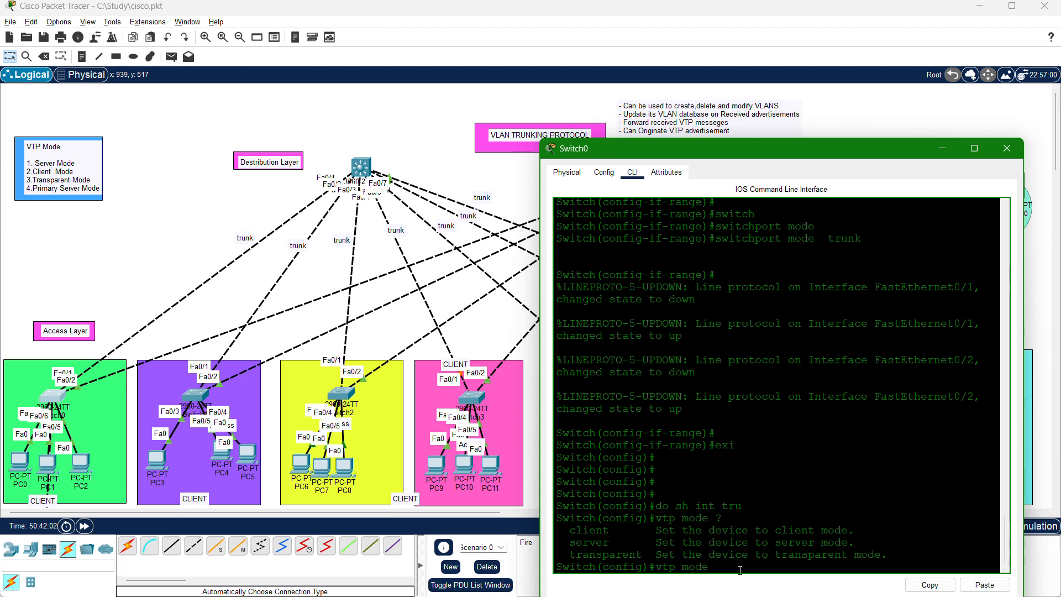
Set Switch0 to VTP client mode with "vtp mode client".
type("cli")
key("Tab")
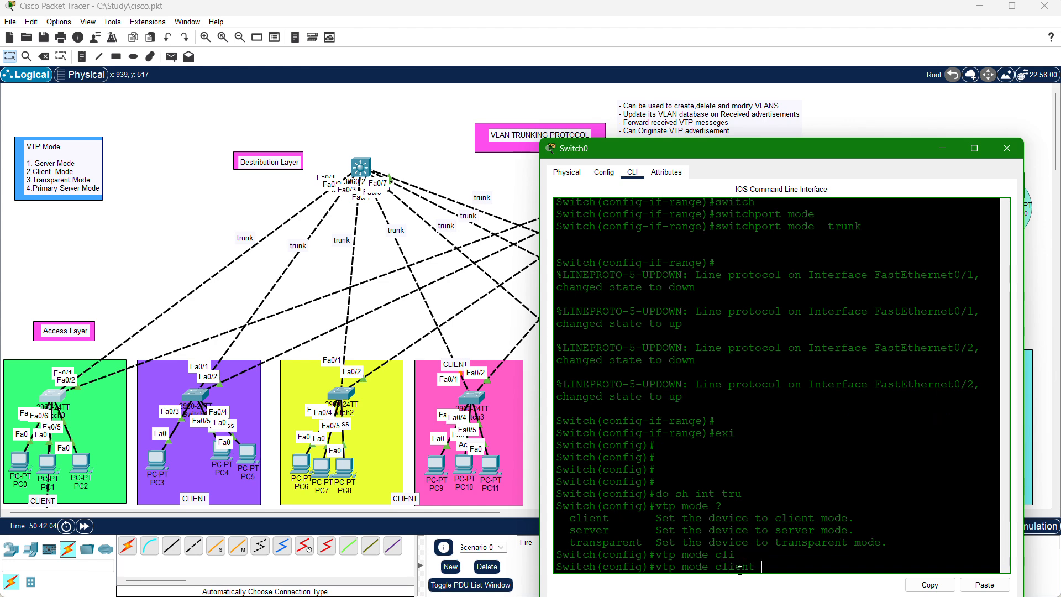
key("Return")
key("Return")
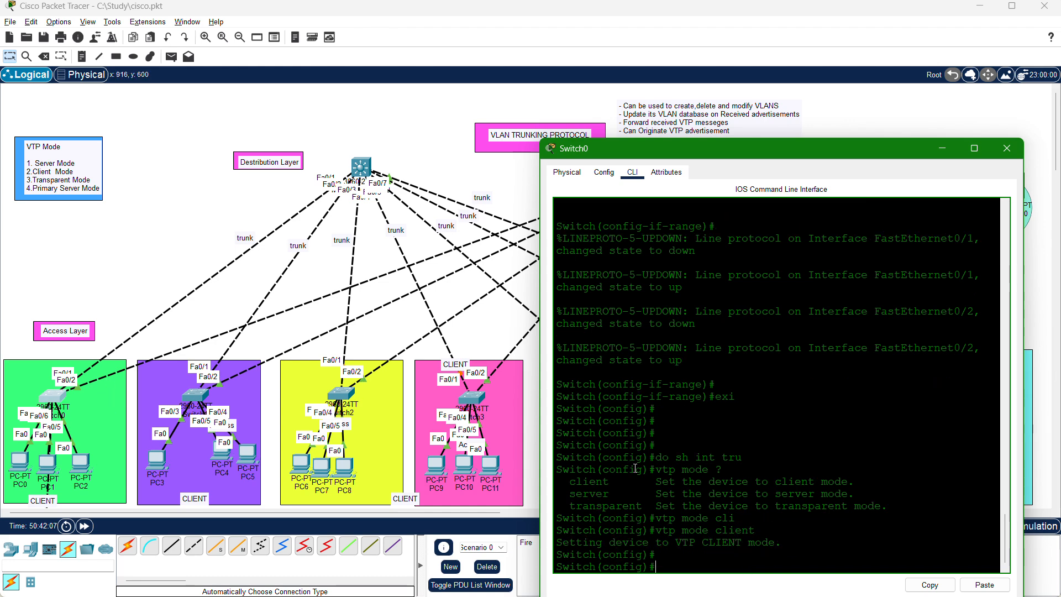
Set Switch0's VTP domain name to CISCO with "vtp domain CISCO".
type("vtp domai")
key("Tab")
key("BackSpace")
key("Tab")
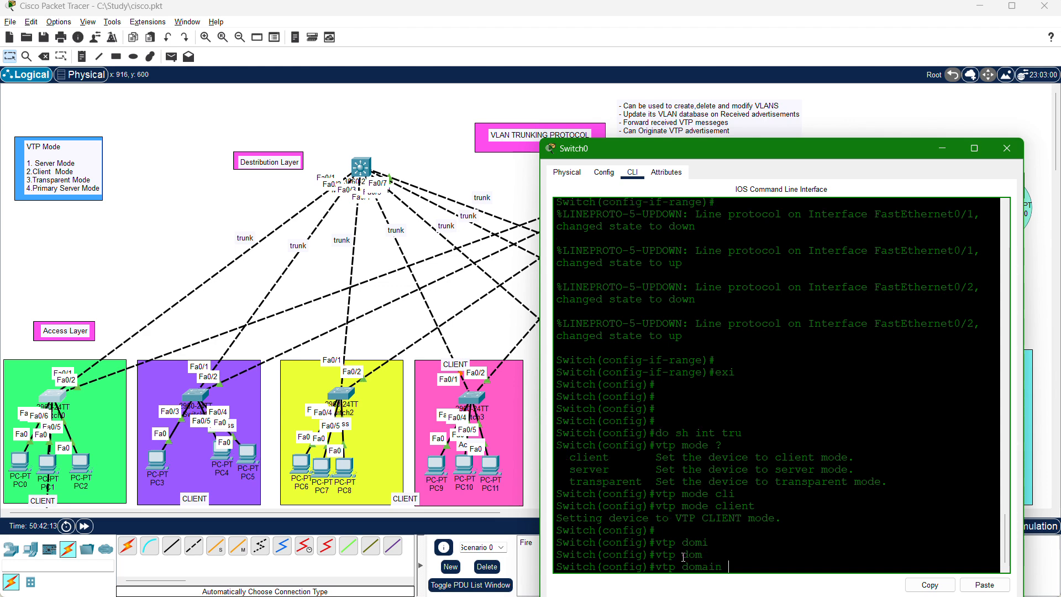
type("CISCO")
key("Return")
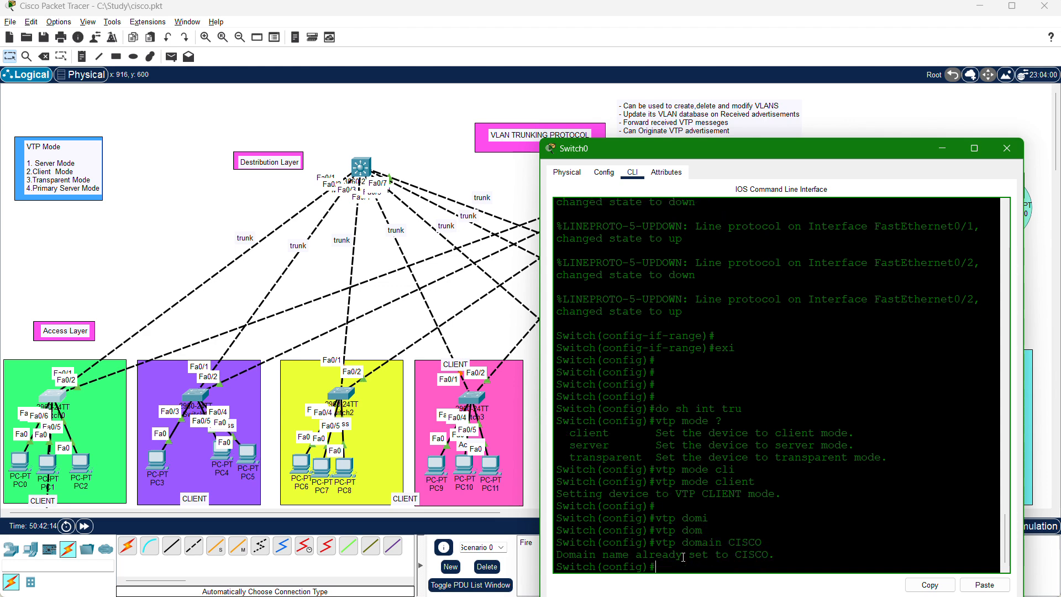
Set the VTP password on Switch0 by entering the lab's VTP password after "vtp password".
type("vtp pass")
key("Tab")
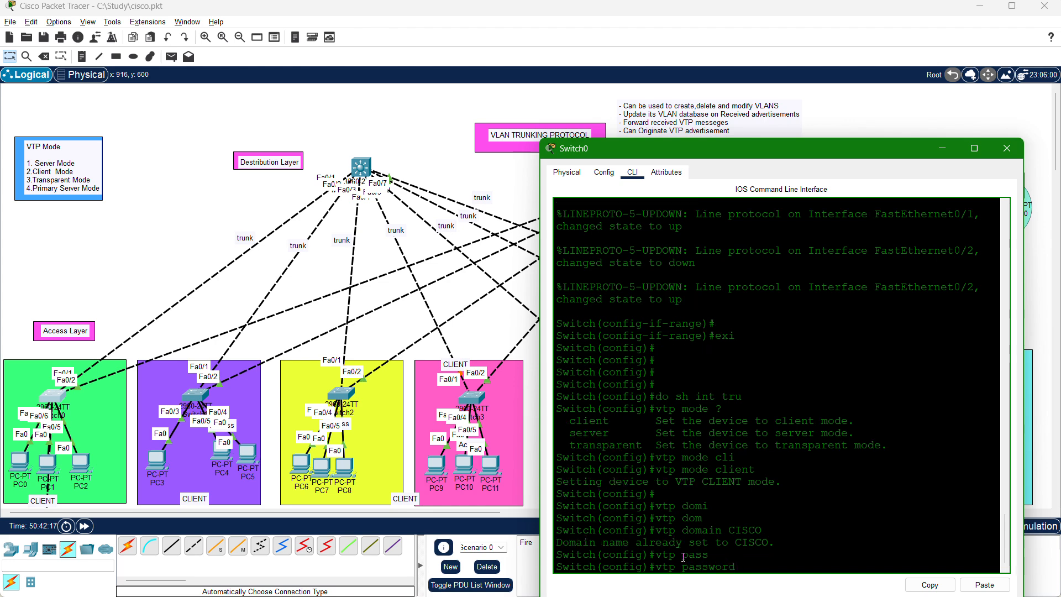
type("123abc!!")
key("Return")
key("Return")
key("Return")
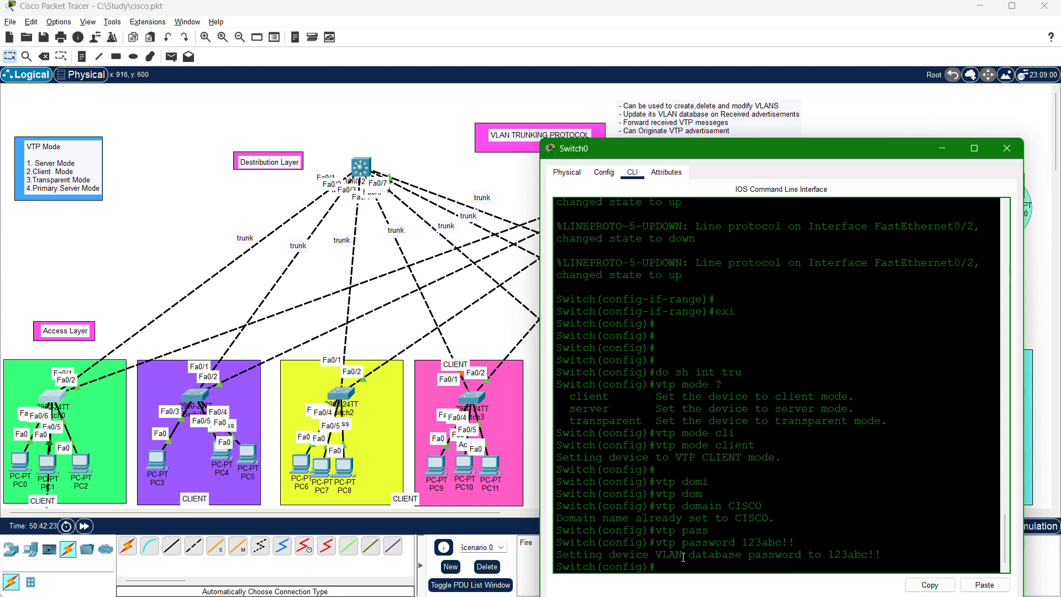
Exit Switch0's global configuration mode to privileged mode and re-enter it with "config t".
type("exit")
key("Return")
key("Return")
key("Return")
key("Return")
key("Return")
key("Return")
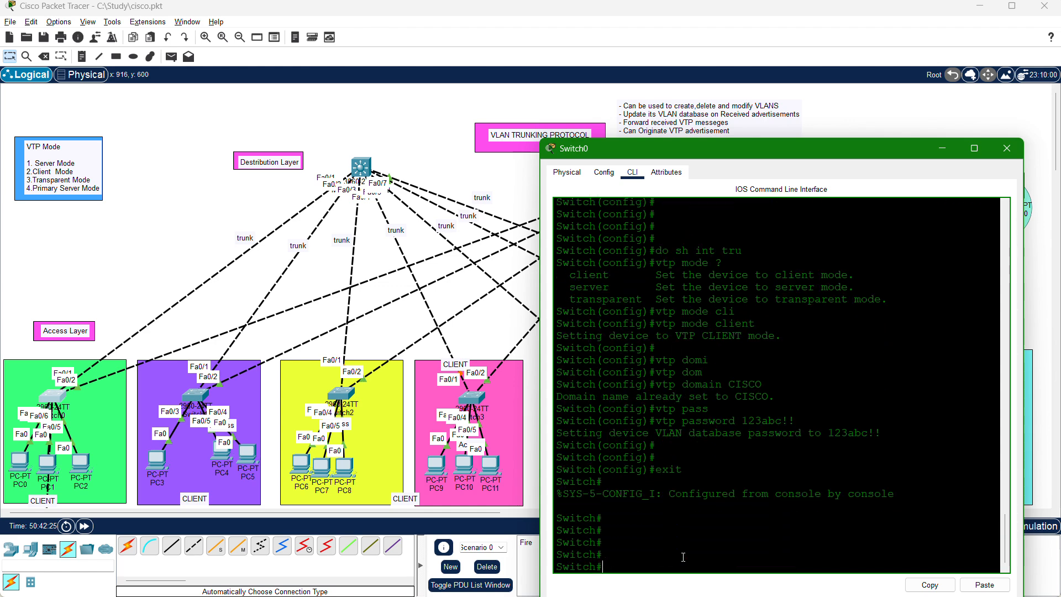
type("con")
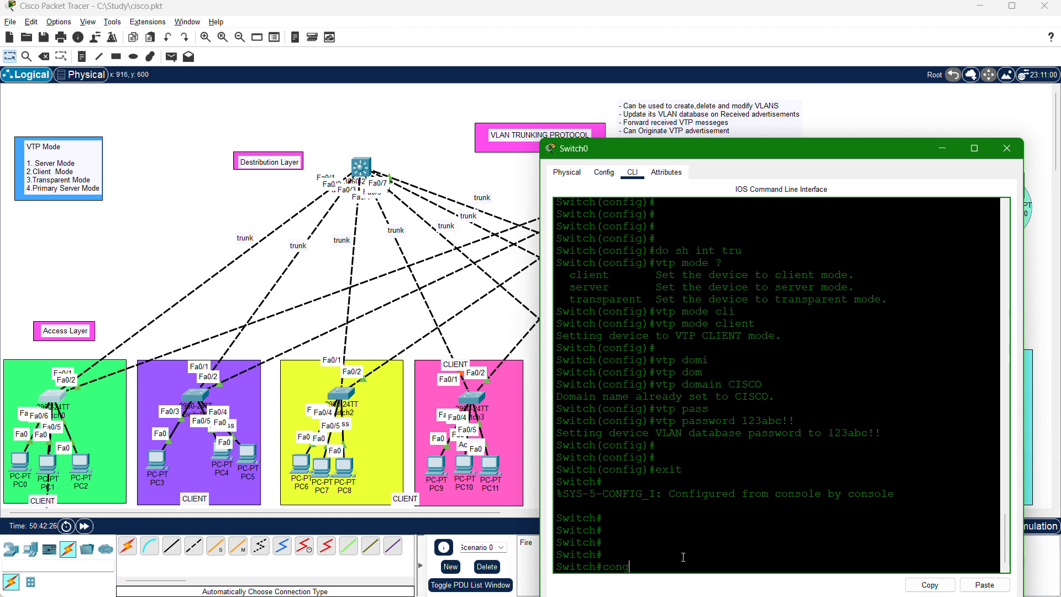
type("fig t")
key("Return")
key("Return")
key("Return")
key("Return")
key("Return")
key("Return")
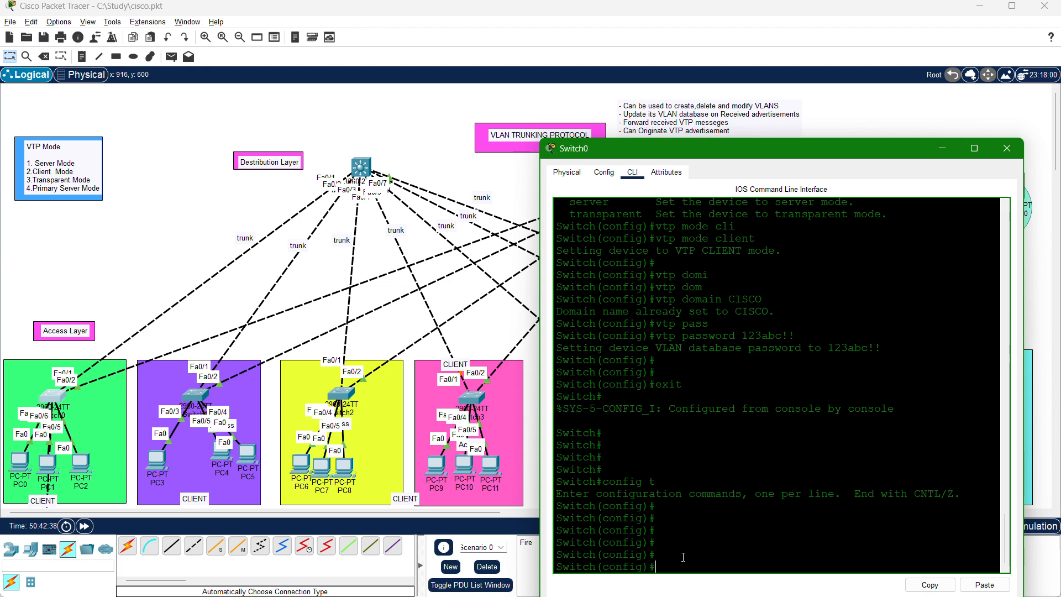
Display Switch0's VLAN database with "do sh vlan" and highlight the entries from VLAN 50 IT to VLAN 80 PROCUREMENT.
type("do sh vlan")
key("Return")
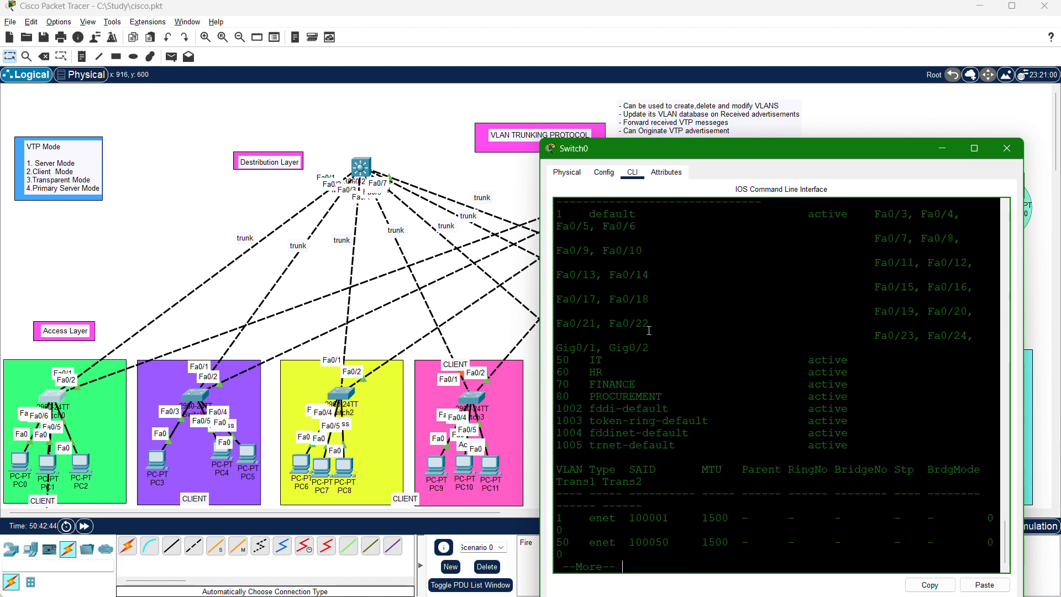
mouse_move(609, 360)
left_mouse_down()
mouse_move(564, 357)
mouse_move(616, 371)
left_mouse_up()
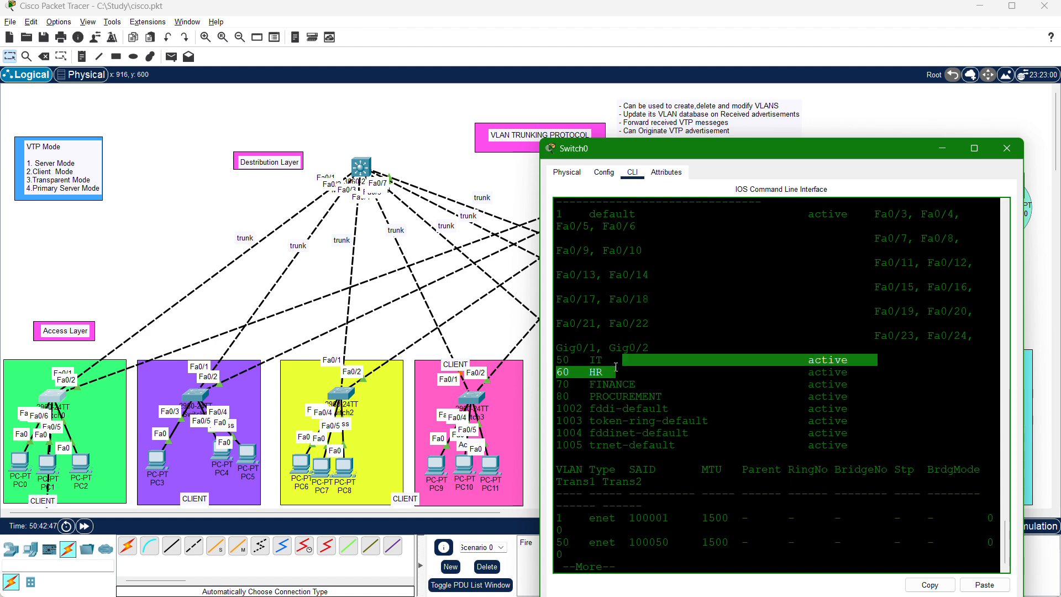
left_click_drag(663, 397, 555, 360)
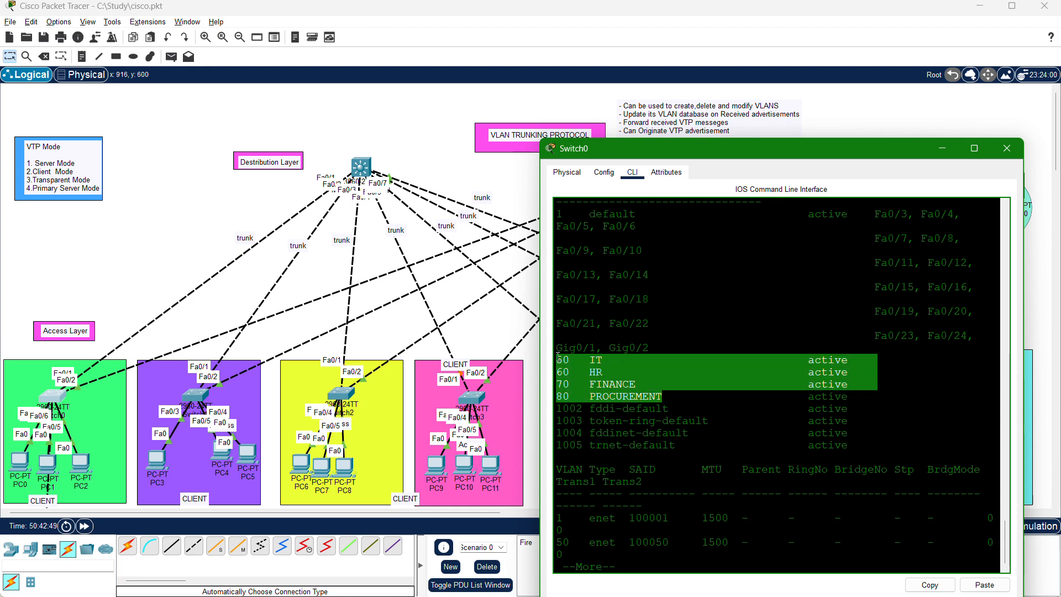
Page through the rest of Switch0's VLAN output back to the global configuration prompt.
left_click(656, 464)
key("Return")
key("Return")
key("Return")
key("Return")
key("Return")
key("Return")
key("Return")
key("Return")
key("Return")
key("Return")
key("Return")
key("Return")
key("Return")
key("Return")
key("Return")
key("Return")
key("Return")
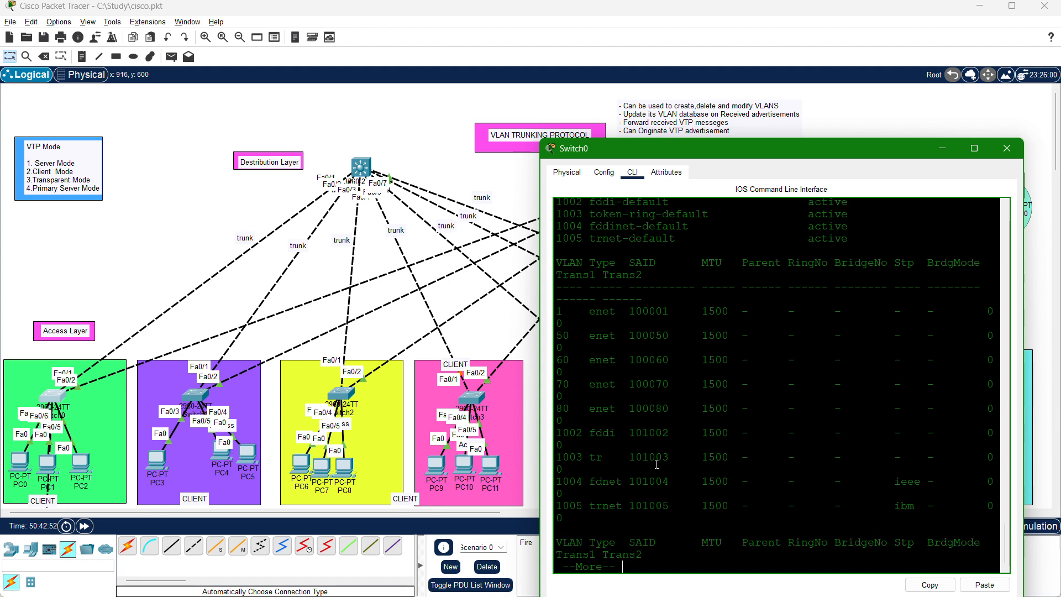
key("Return")
key("Return")
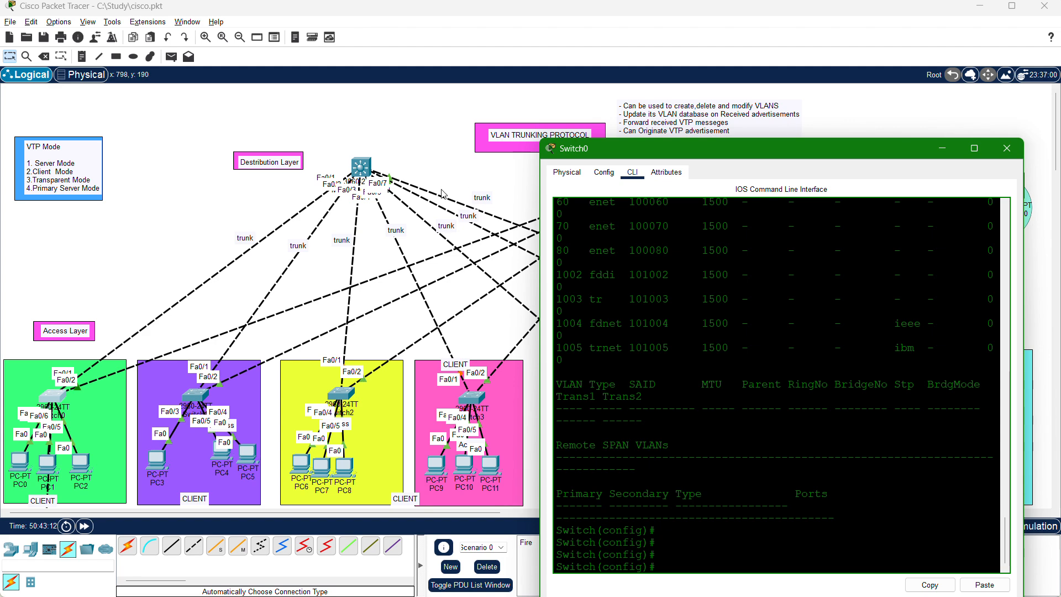
Return to Multilayer Switch0's command line and create VLAN 100 from global configuration mode.
left_click(361, 168)
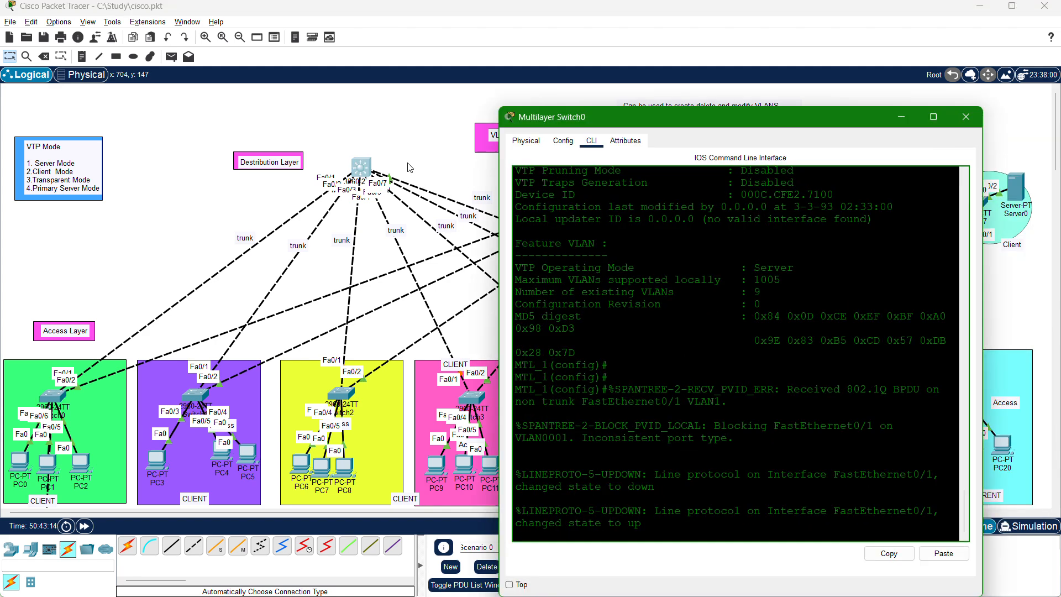
key("Return")
key("Return")
key("Return")
key("Return")
key("Return")
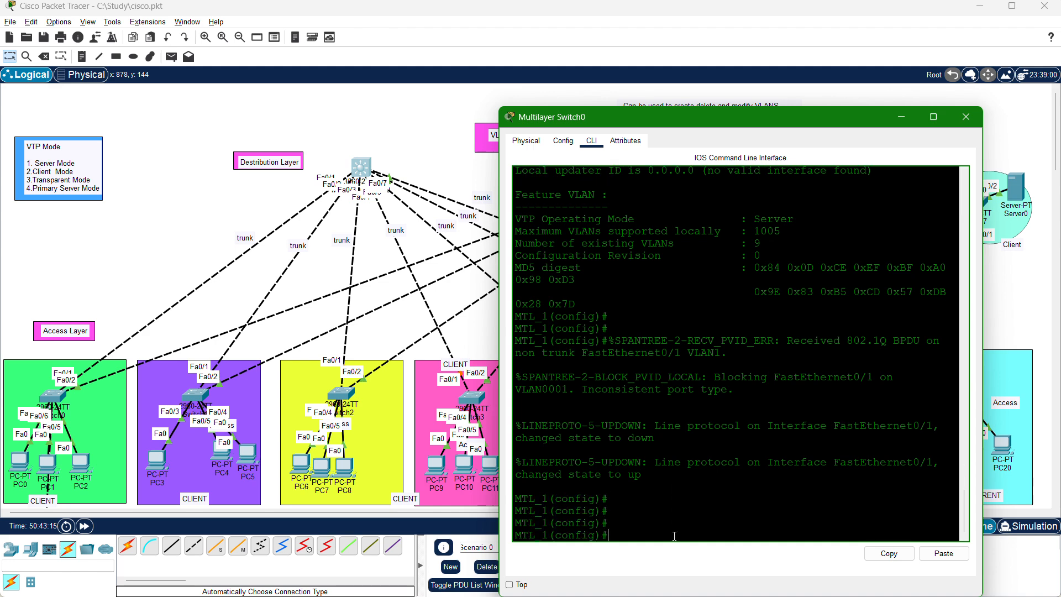
key("Return")
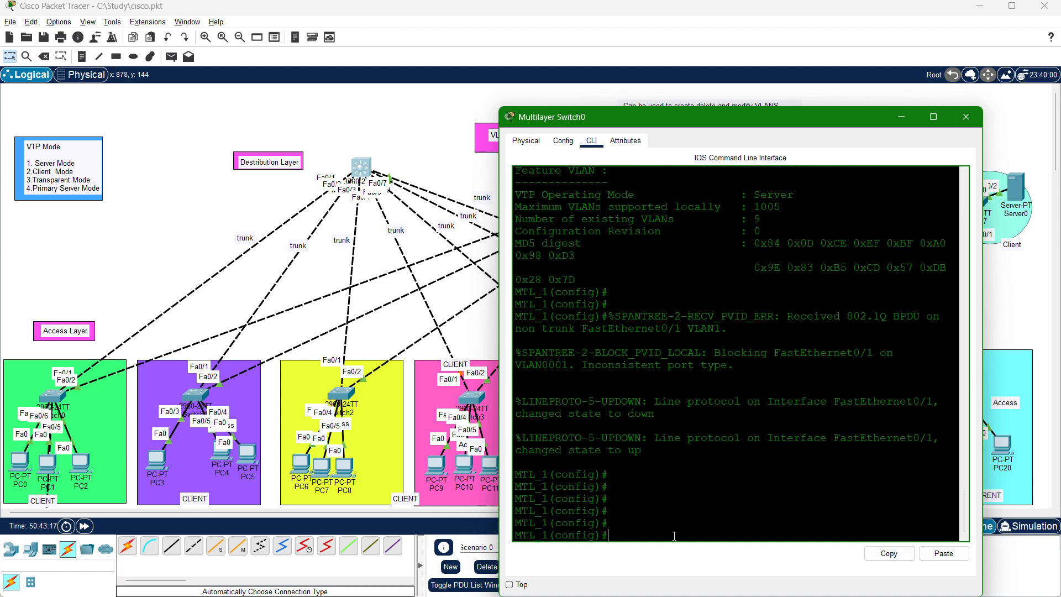
type("vlan 100")
key("Return")
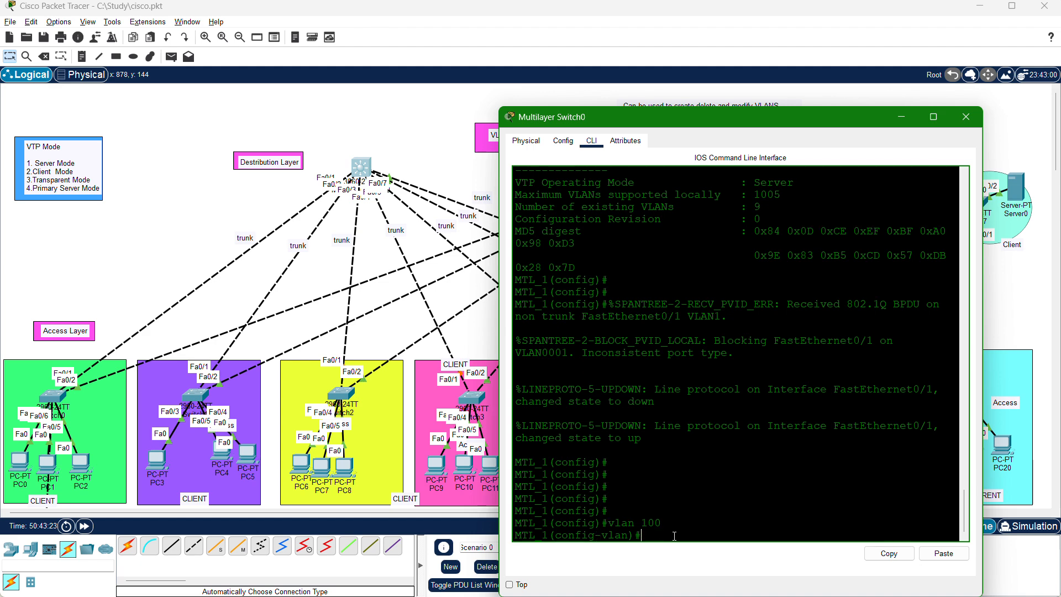
Name VLAN 100 BYOD on Multilayer Switch0, exit VLAN configuration mode and highlight the entered commands.
type("name BYO")
key("BackSpace")
key("BackSpace")
key("BackSpace")
type("BYOD")
key("Return")
key("Return")
key("Return")
type("EXIT")
key("Return")
key("Return")
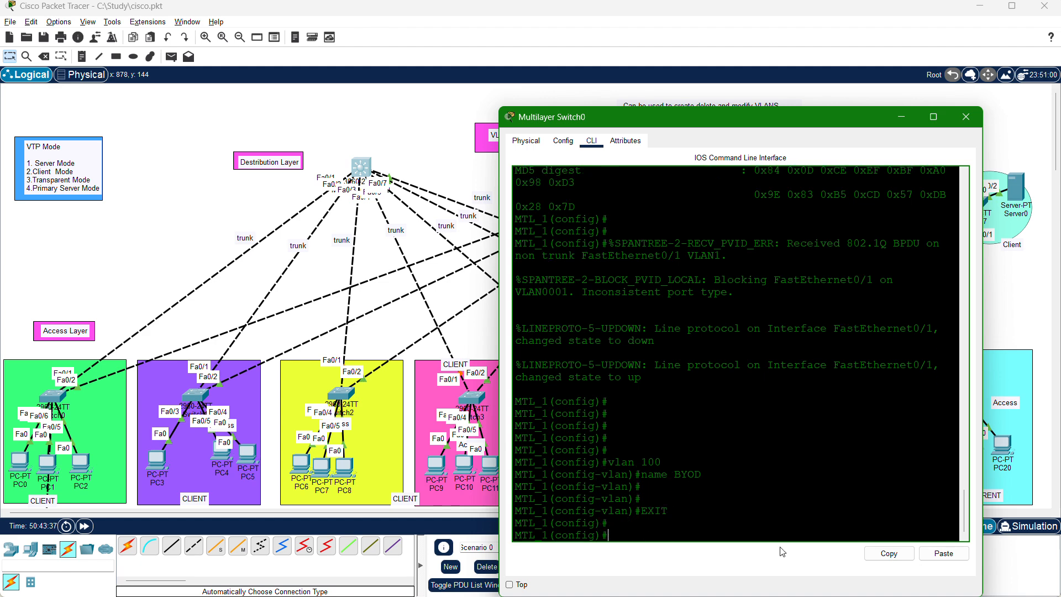
key("Return")
left_click_drag(693, 501, 624, 452)
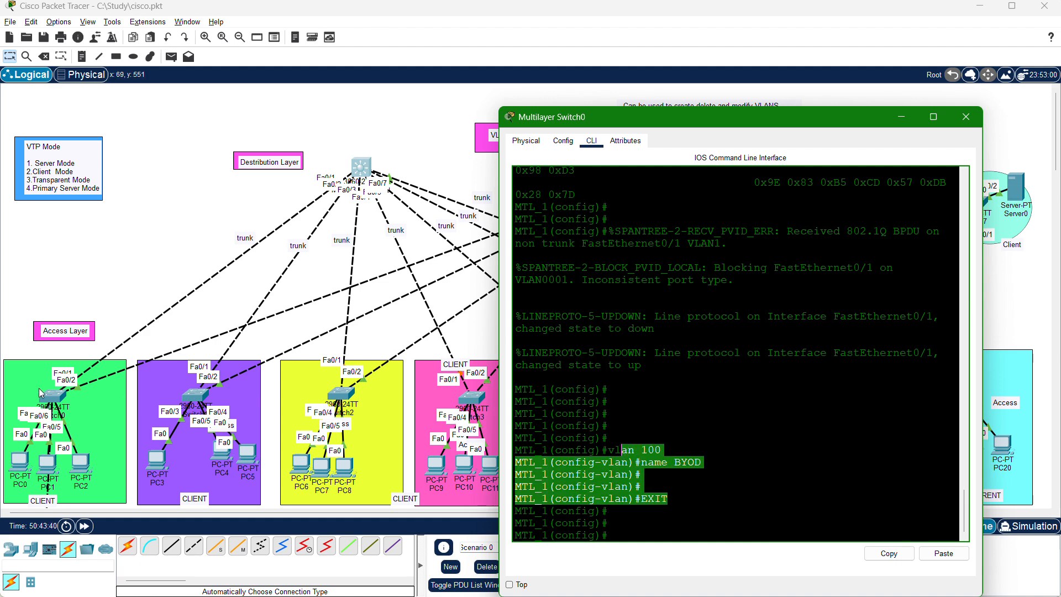
Redisplay the VLAN database on Switch0 and highlight the VLAN 100 BYOD entry to check its propagation.
left_click(59, 398)
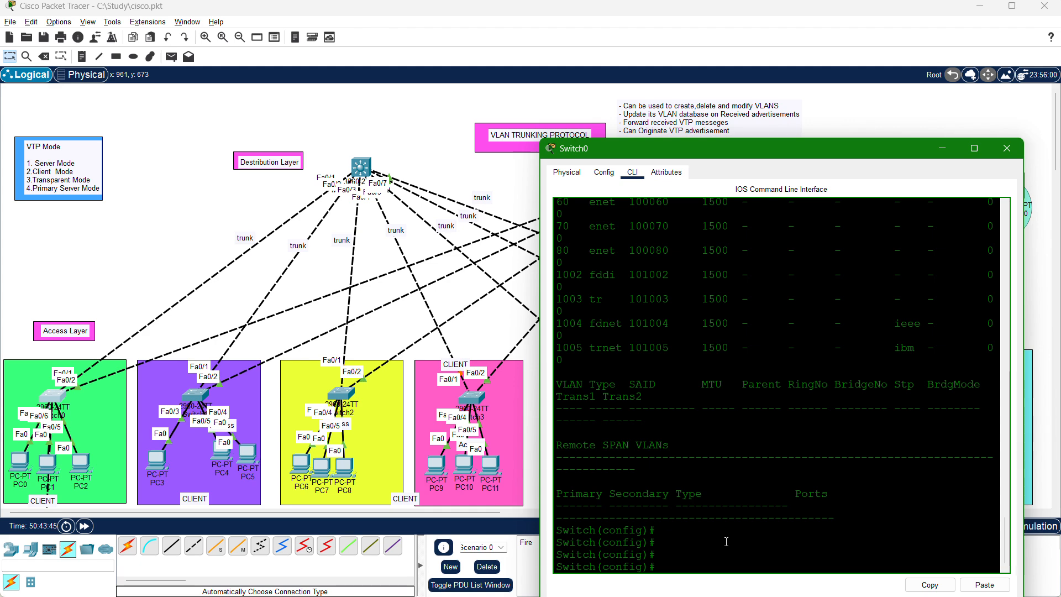
key("Up")
key("Return")
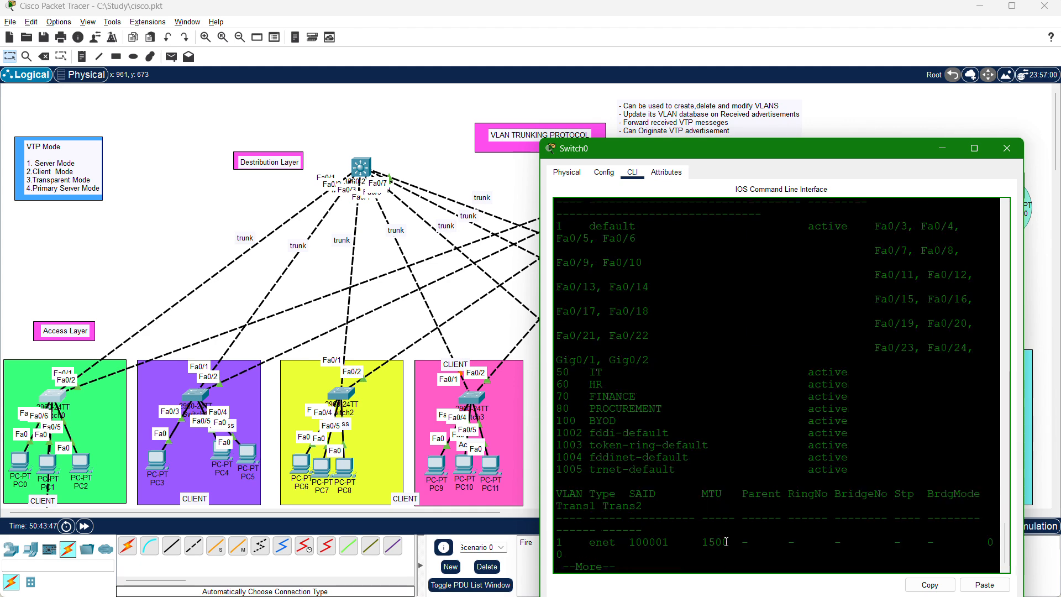
left_click_drag(627, 422, 564, 421)
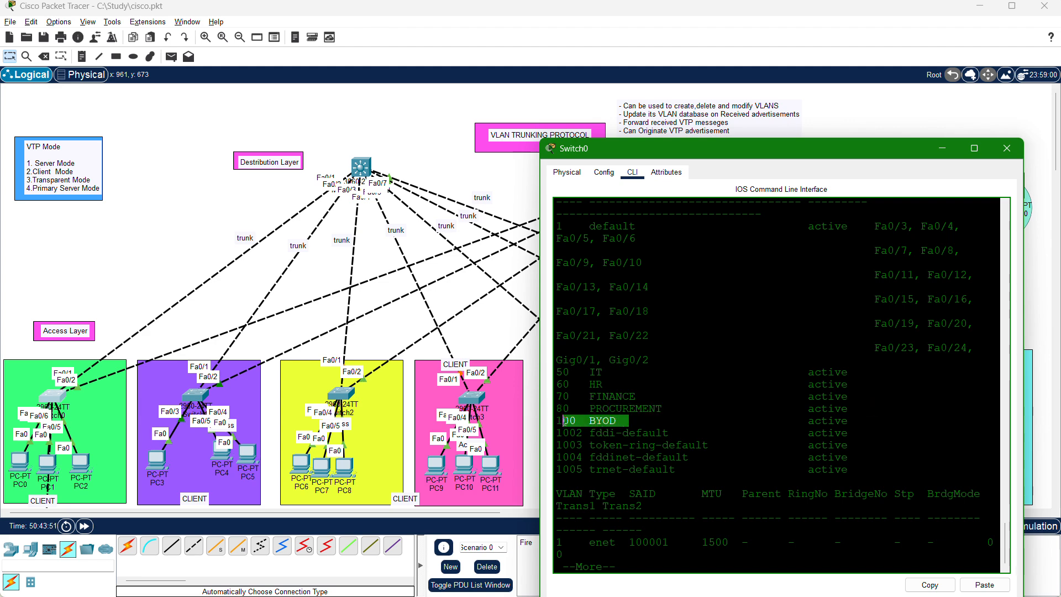
left_click(611, 431)
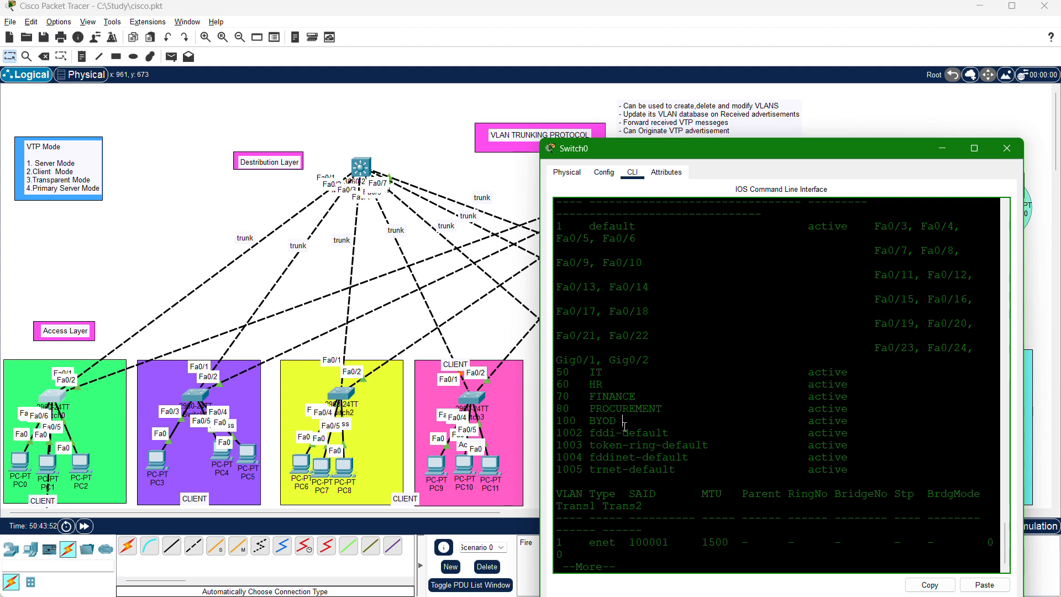
left_click_drag(622, 426, 556, 423)
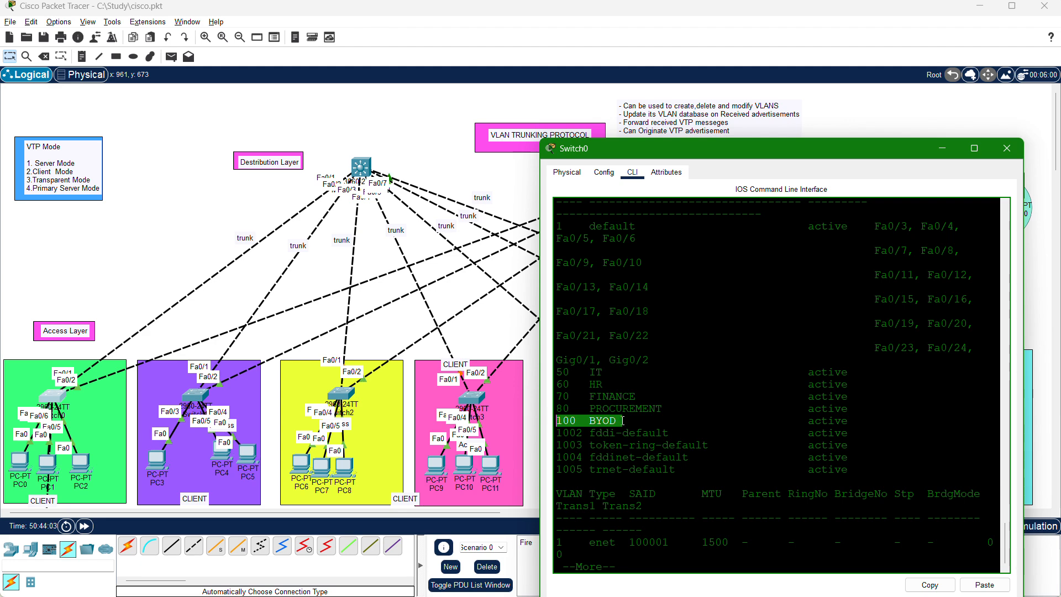
left_click(721, 466)
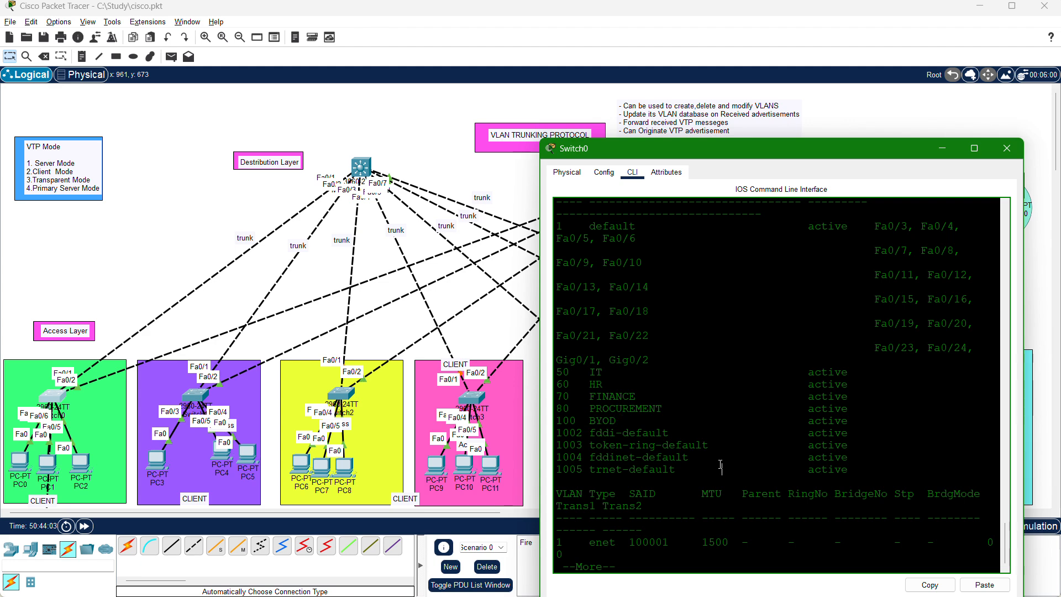
Minimise the Switch0 window and open the command line of Switch1 in the purple access area.
left_click(950, 146)
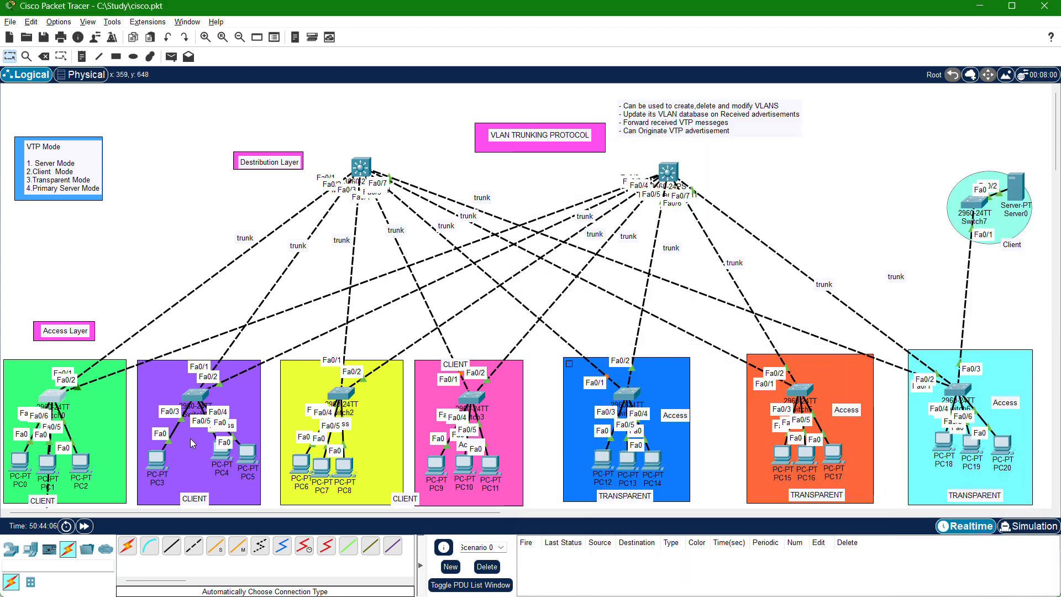
left_click(191, 396)
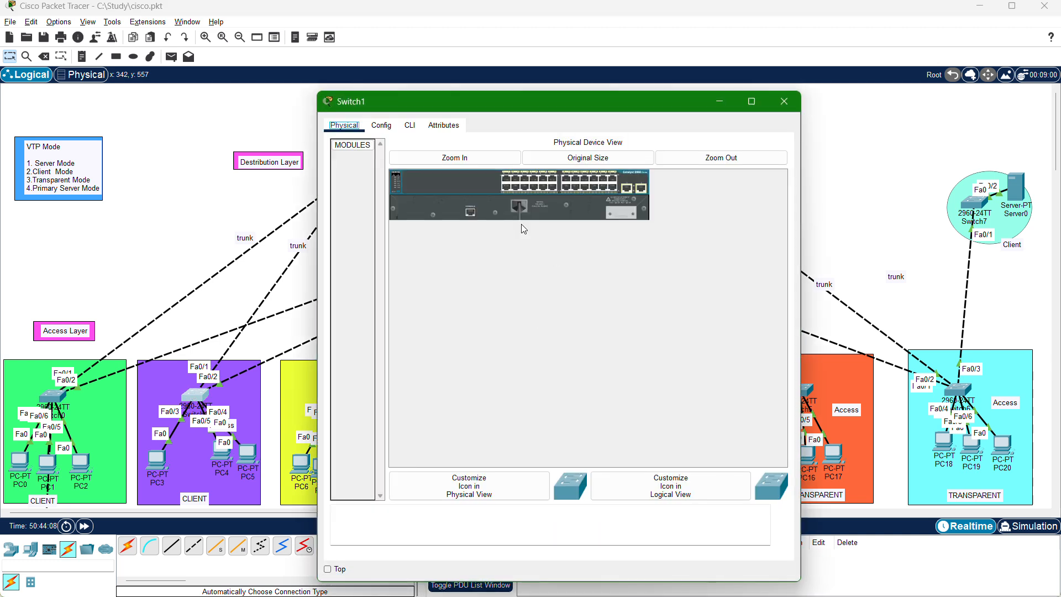
left_click(410, 126)
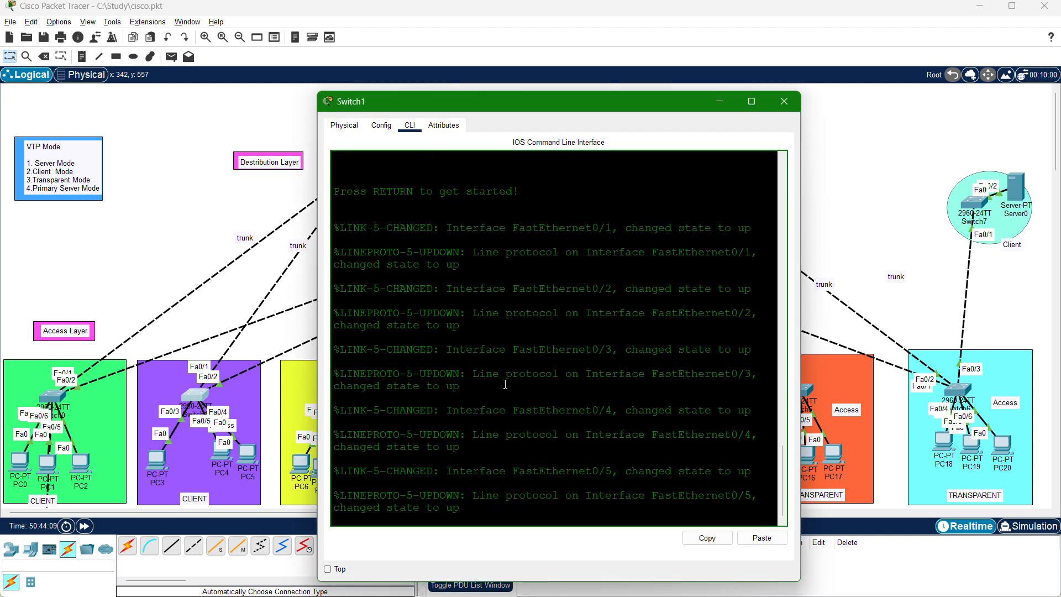
Enter privileged EXEC mode on Switch1 and access global configuration mode from the terminal.
key("Return")
key("Return")
key("Return")
key("Return")
type("en")
key("Return")
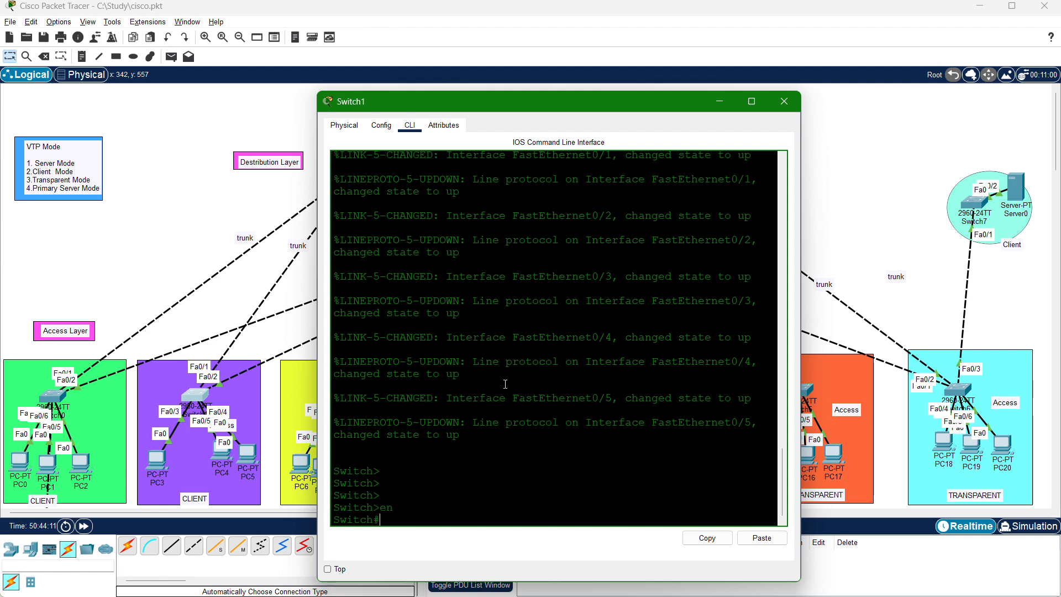
type("config")
key("Return")
key("Return")
key("Return")
key("Return")
key("Return")
key("Return")
key("Return")
key("Return")
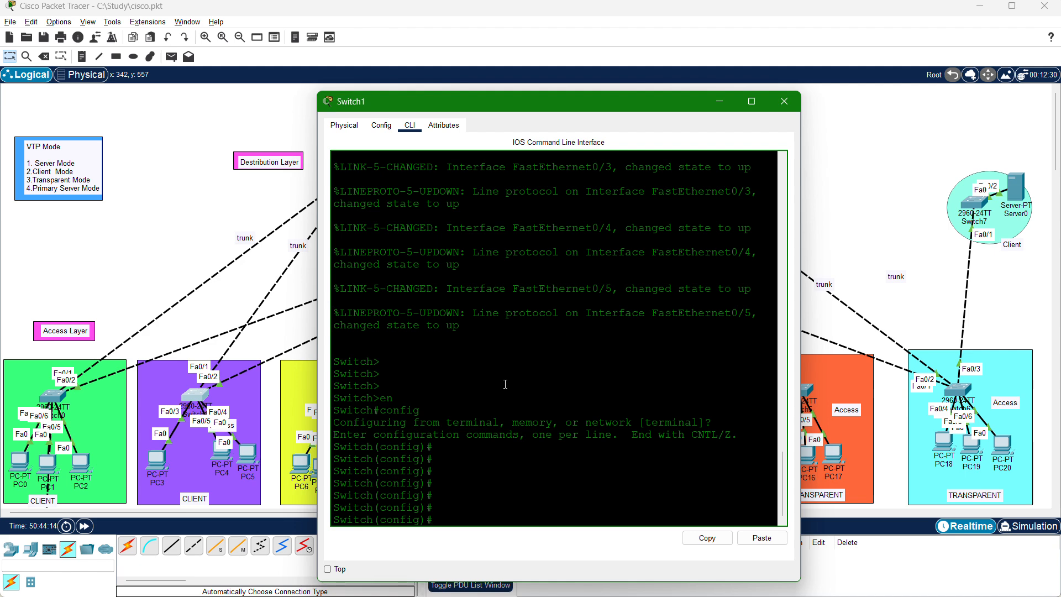
Configure Switch1's interface range fa0/1-2 as trunk ports with switchport mode trunk.
left_click(465, 491)
type("int range fa0/1-2")
key("Return")
type("switchpo")
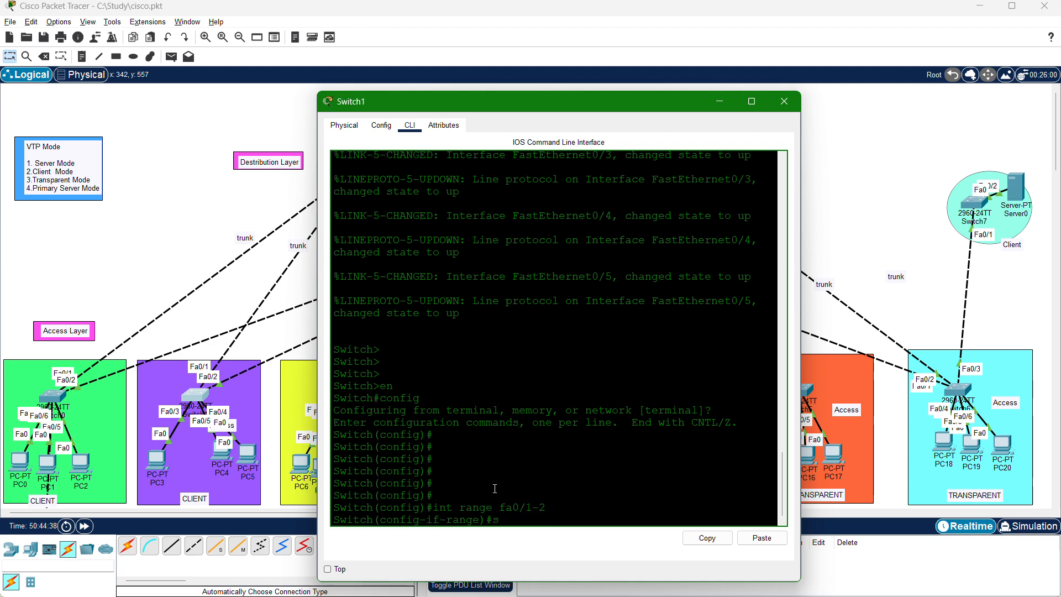
key("Tab")
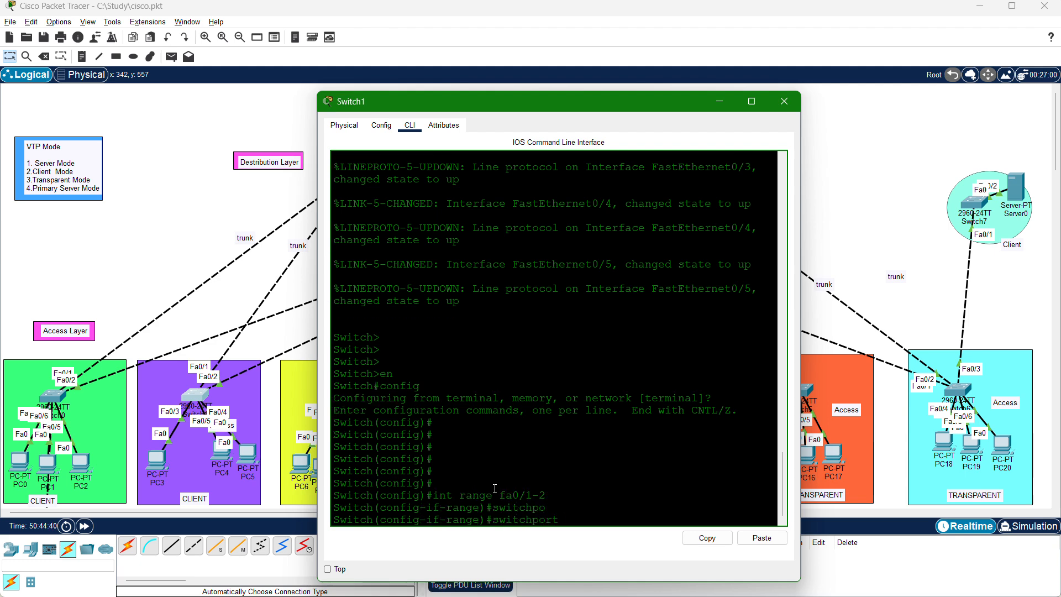
type("mode trunk")
key("Return")
key("Return")
key("Return")
key("Return")
key("Return")
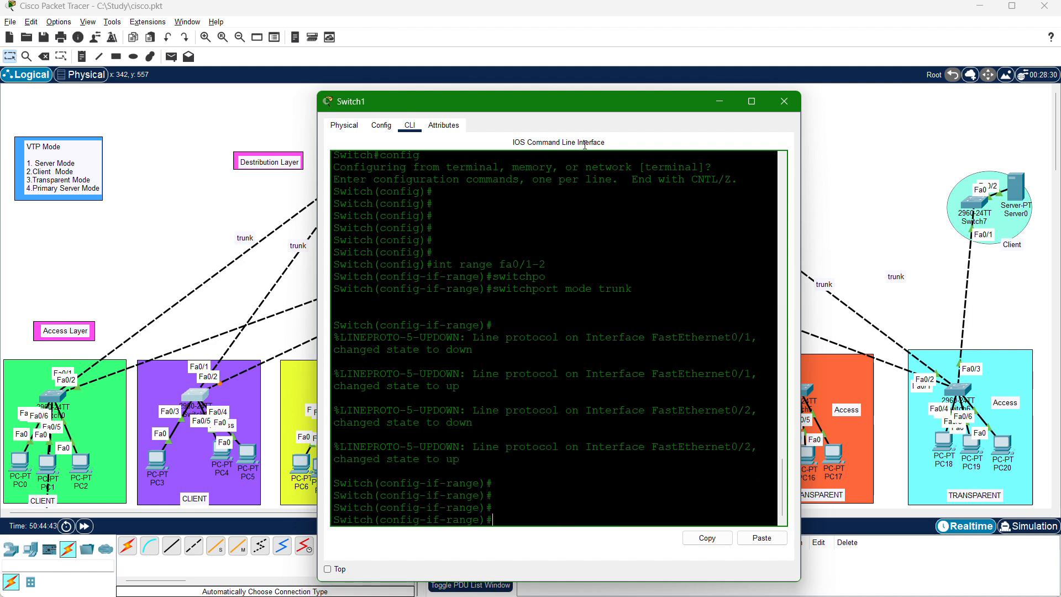
Move the Switch1 window aside to reveal the topology, and exit interface range configuration back to global configuration mode.
left_click_drag(544, 104, 770, 98)
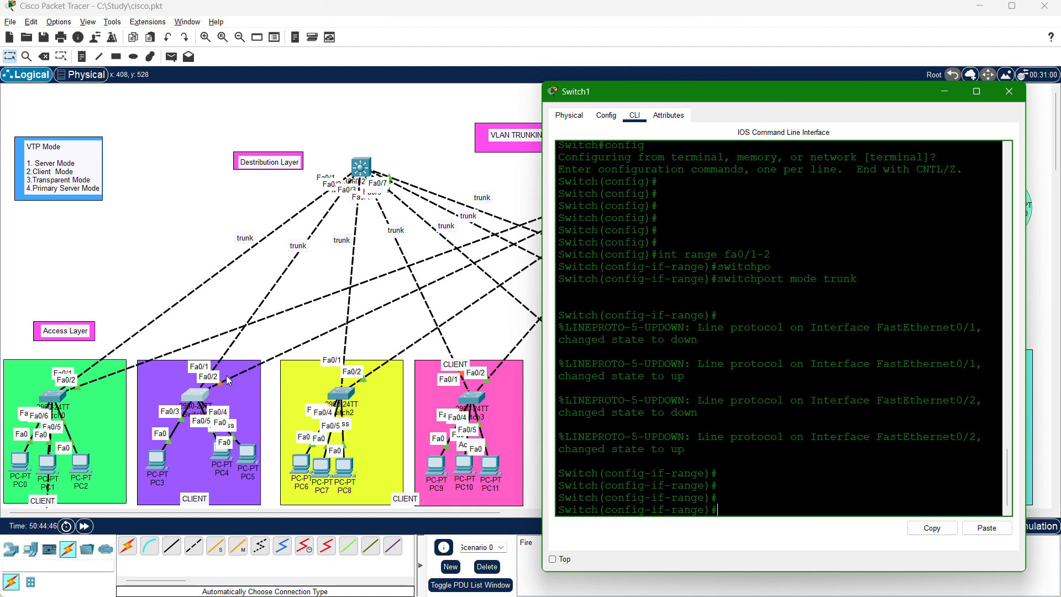
left_click_drag(698, 99, 676, 109)
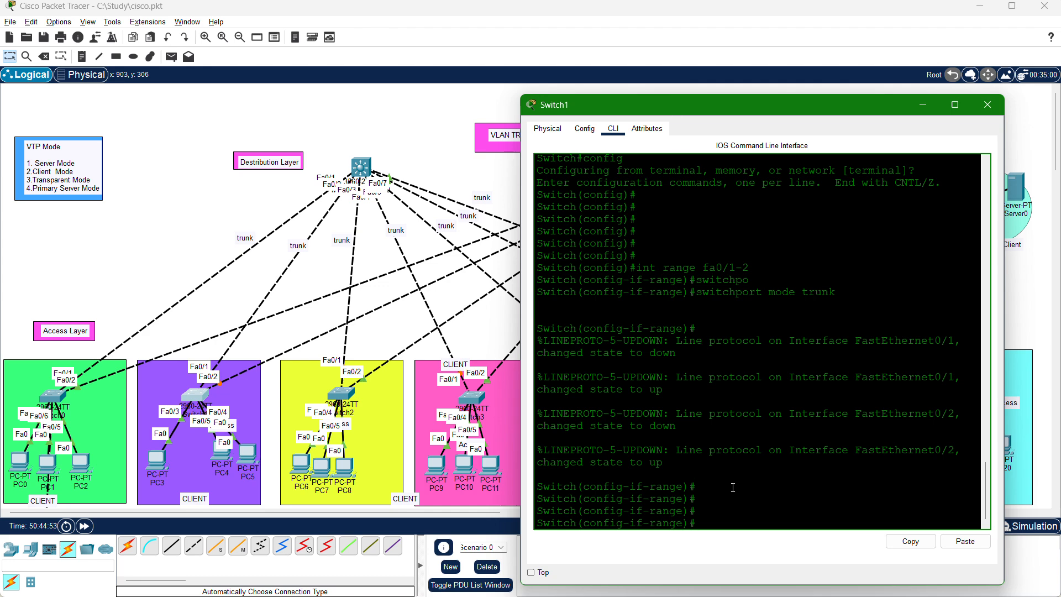
type("exi")
key("Return")
key("Return")
key("Return")
key("Return")
key("Return")
key("Return")
key("Return")
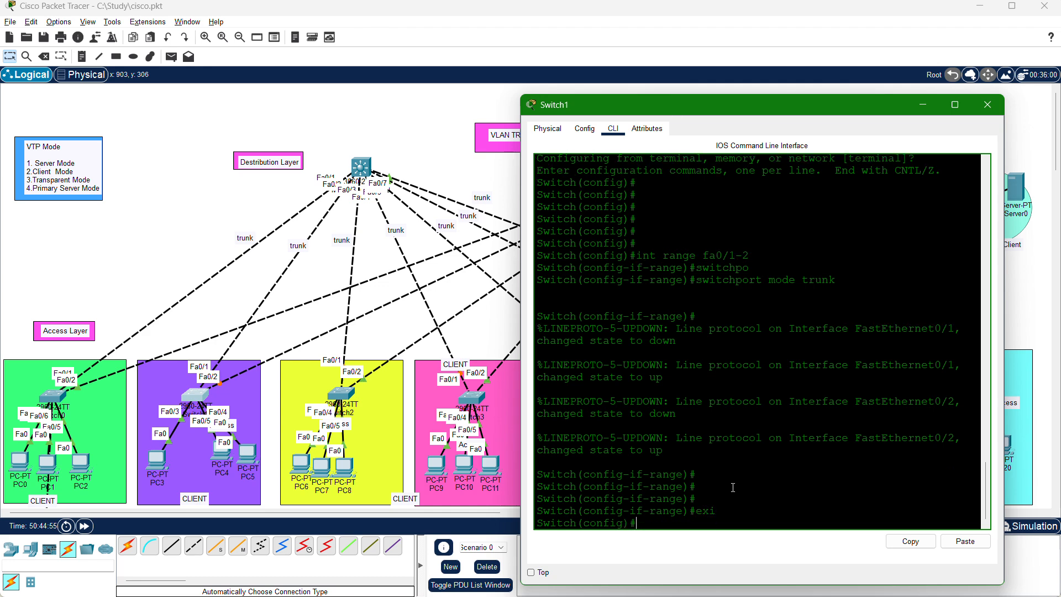
key("Return")
key("Return")
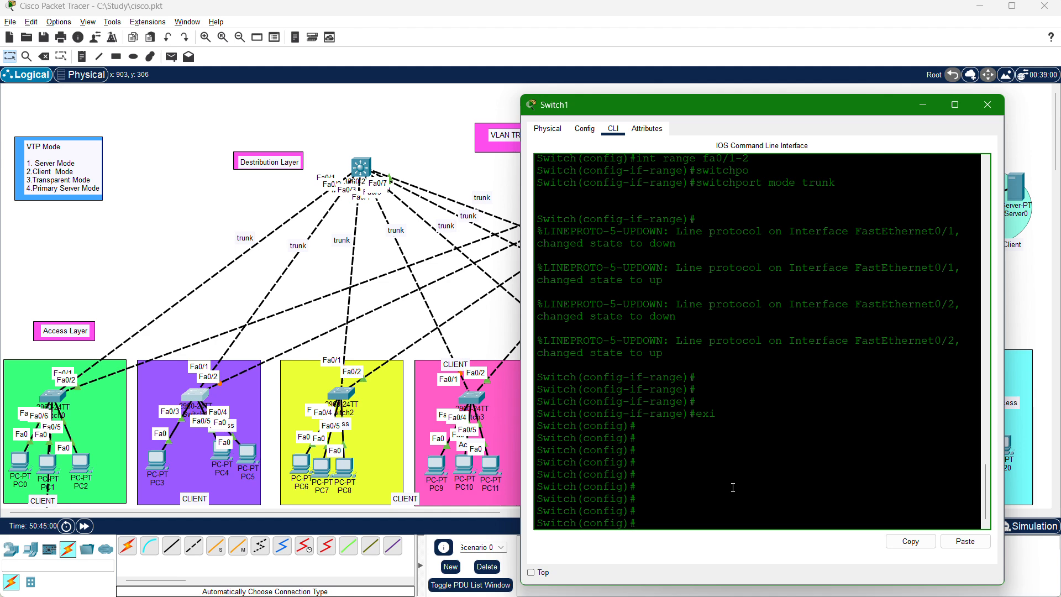
Display Switch1's VLAN database from configuration mode, examine which VLANs it lists, and page through to the prompt.
type("do sh vlan")
key("Return")
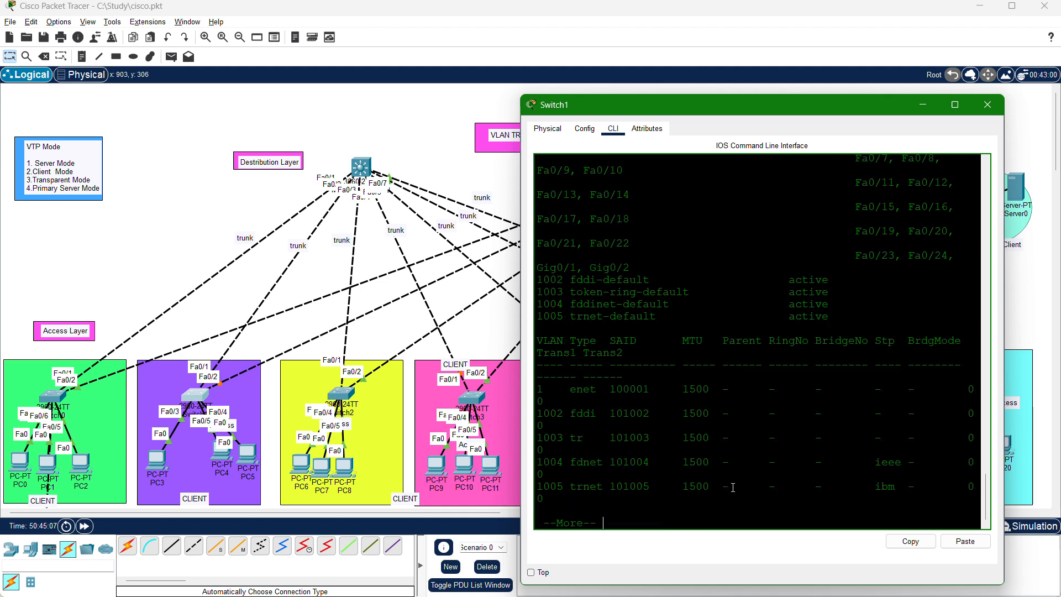
scroll(611, 260, "up", 3)
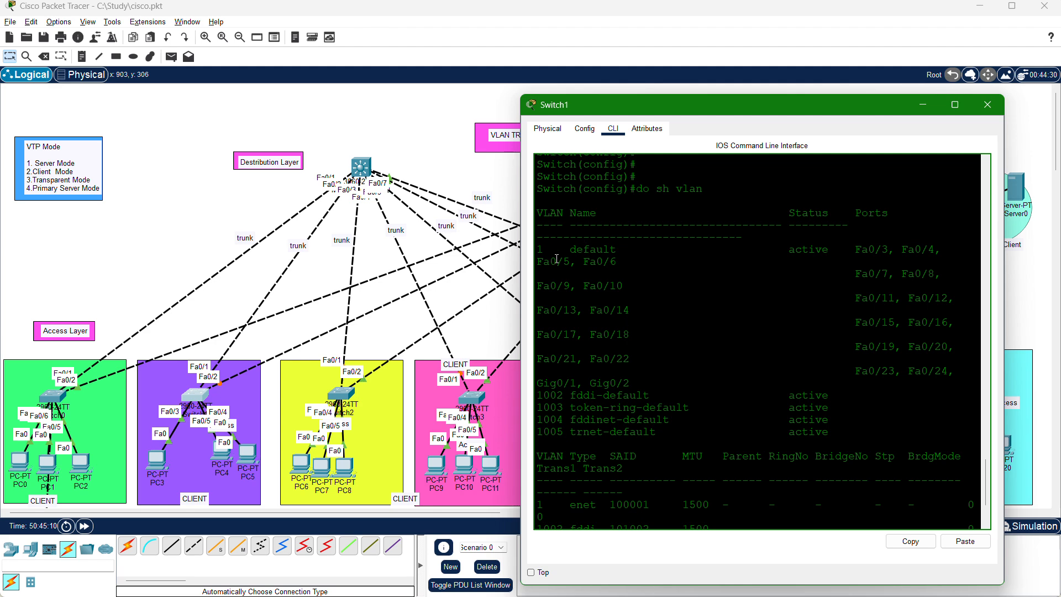
left_click_drag(559, 250, 543, 253)
scroll(669, 435, "down", 3)
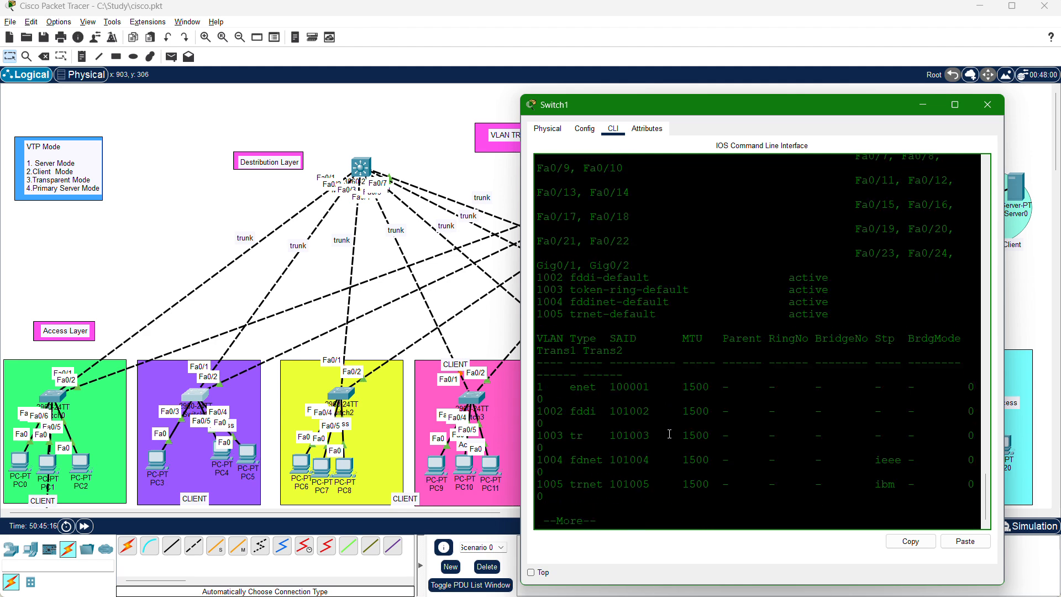
scroll(721, 307, "up", 5)
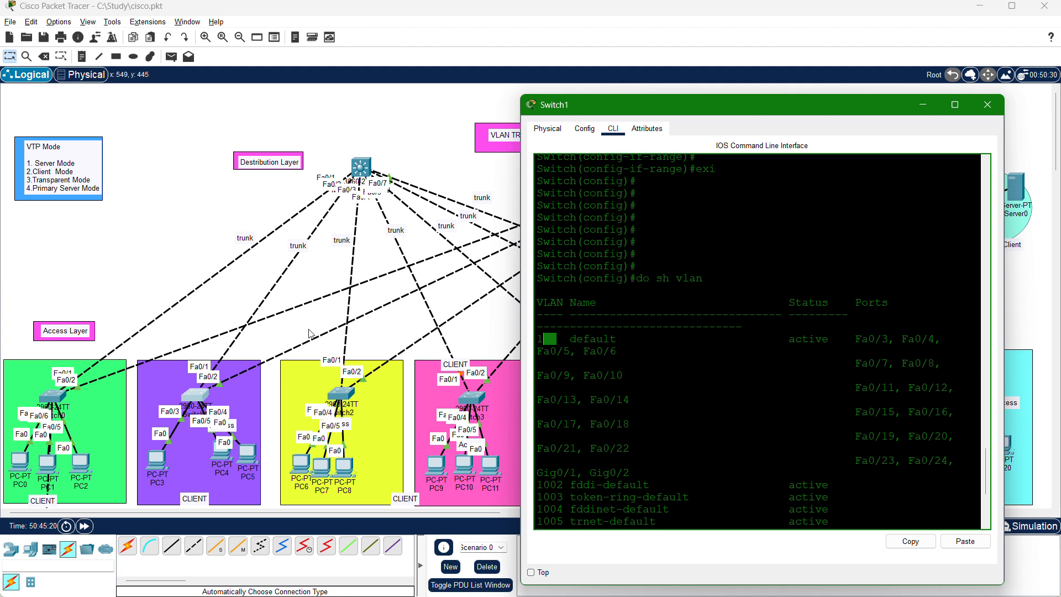
scroll(638, 438, "down", 6)
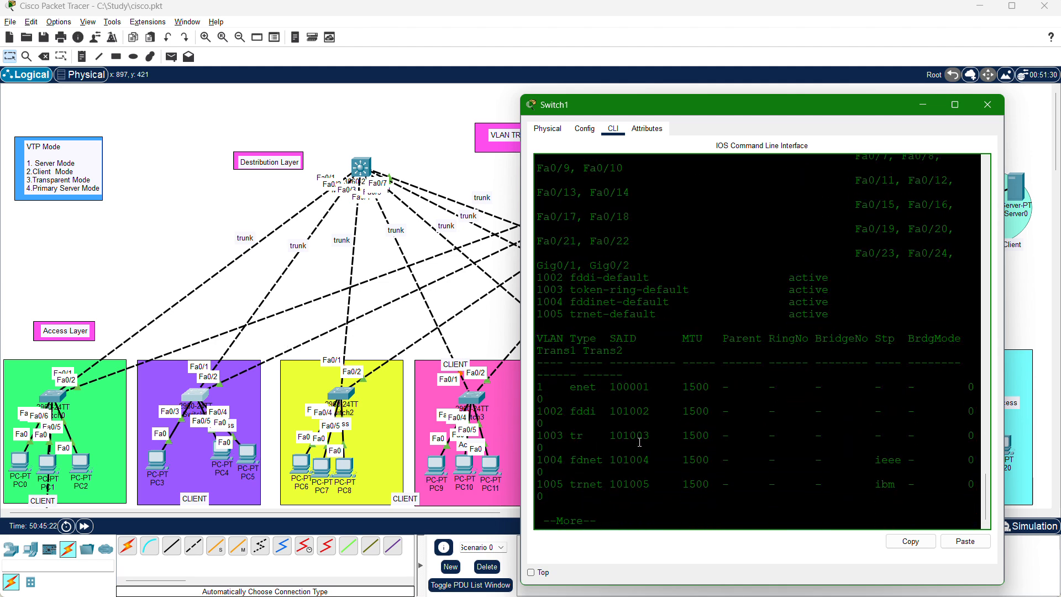
key("Return")
key("Return")
key("Return")
key("Return")
key("Return")
key("Return")
key("Return")
key("Return")
key("Return")
key("Return")
key("Return")
key("Return")
key("Return")
key("Return")
key("Return")
key("Return")
key("Return")
key("Return")
key("Return")
key("Return")
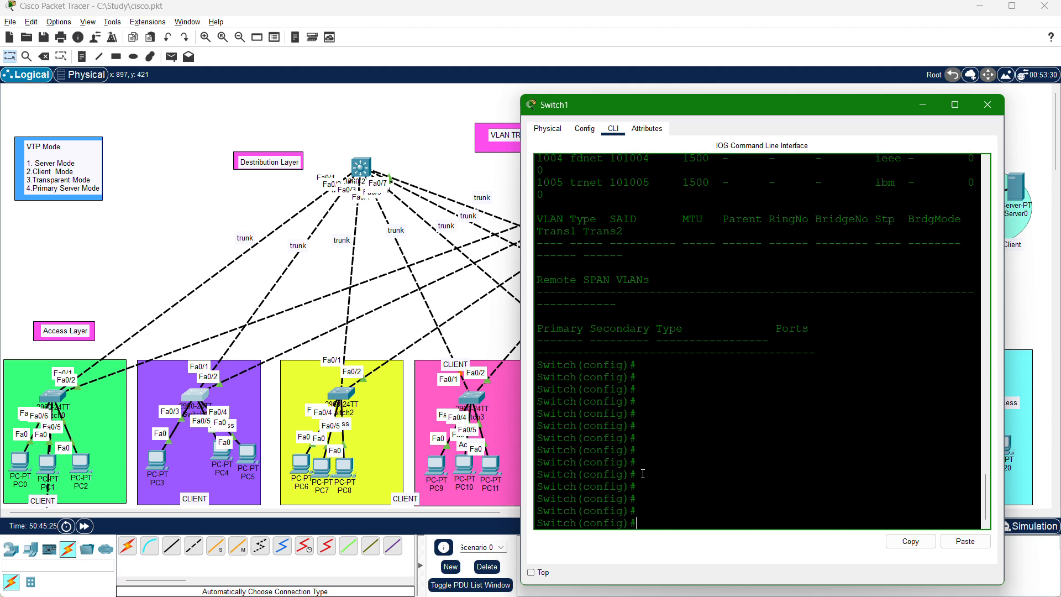
Set Switch1's VTP mode to client.
type("vtp mode client")
key("Return")
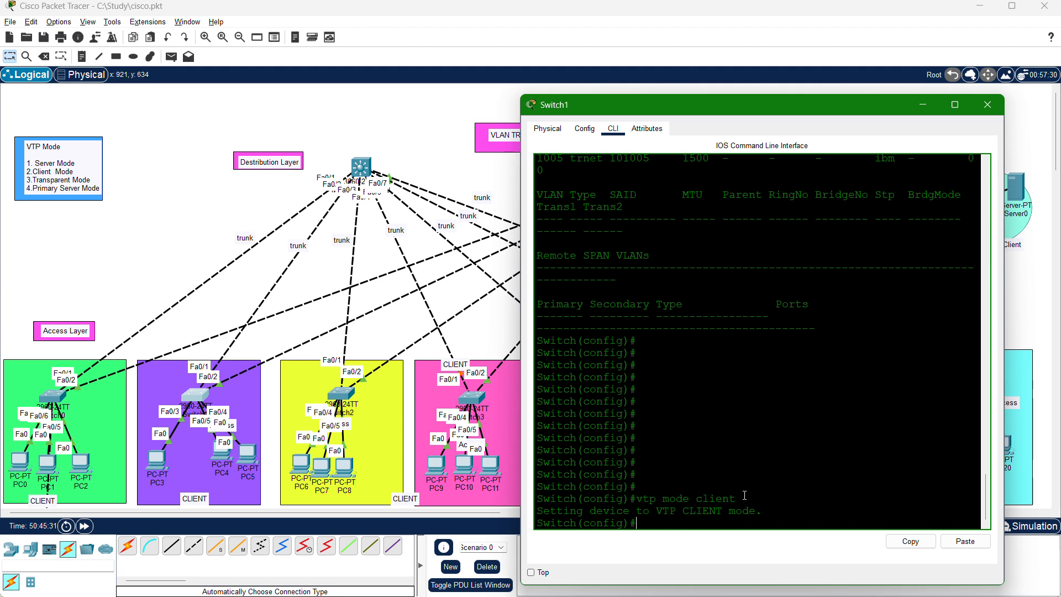
key("Return")
Recheck Switch1's VLAN database after the VTP mode change and page to the end of the listing.
type("do s")
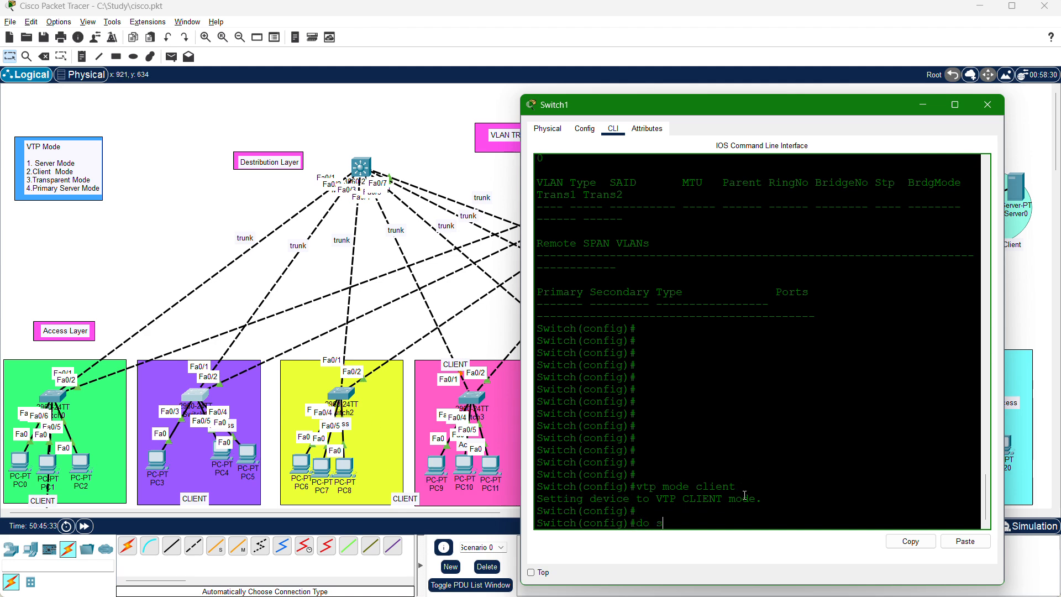
type("h vlan")
key("Return")
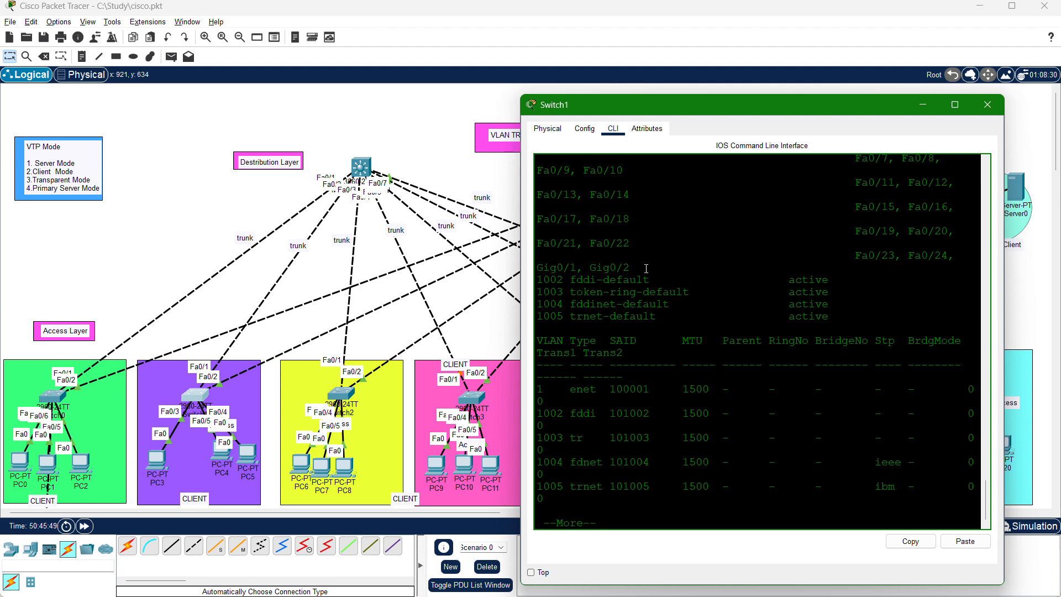
key("Return")
key("Return")
key("Return")
key("Return")
key("Return")
key("Return")
key("Return")
key("Return")
key("Return")
key("Return")
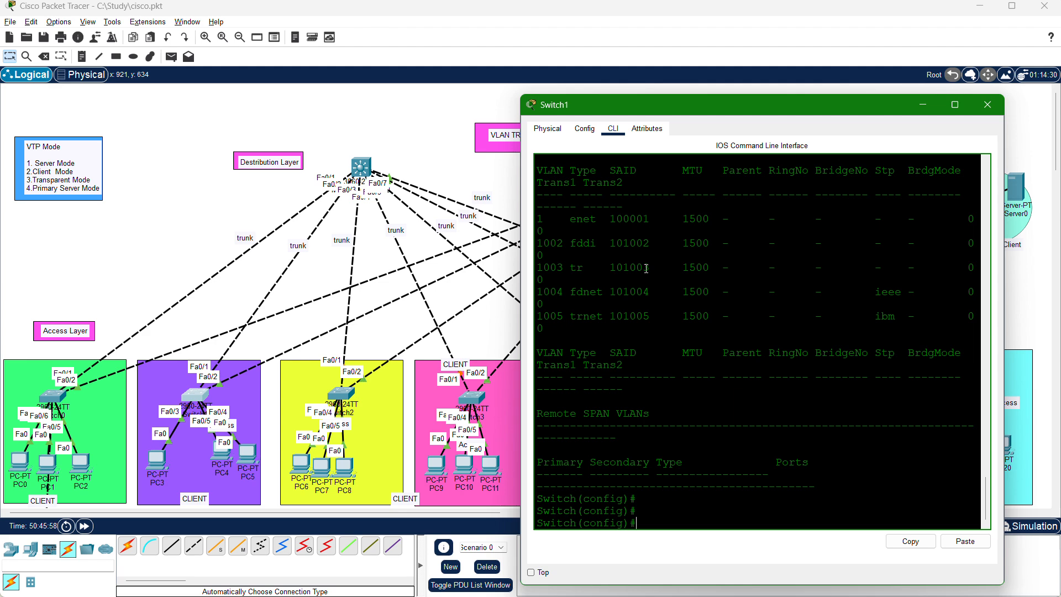
Set Switch1's VTP domain name to CISCO.
type("vtp domain CISCO")
key("Return")
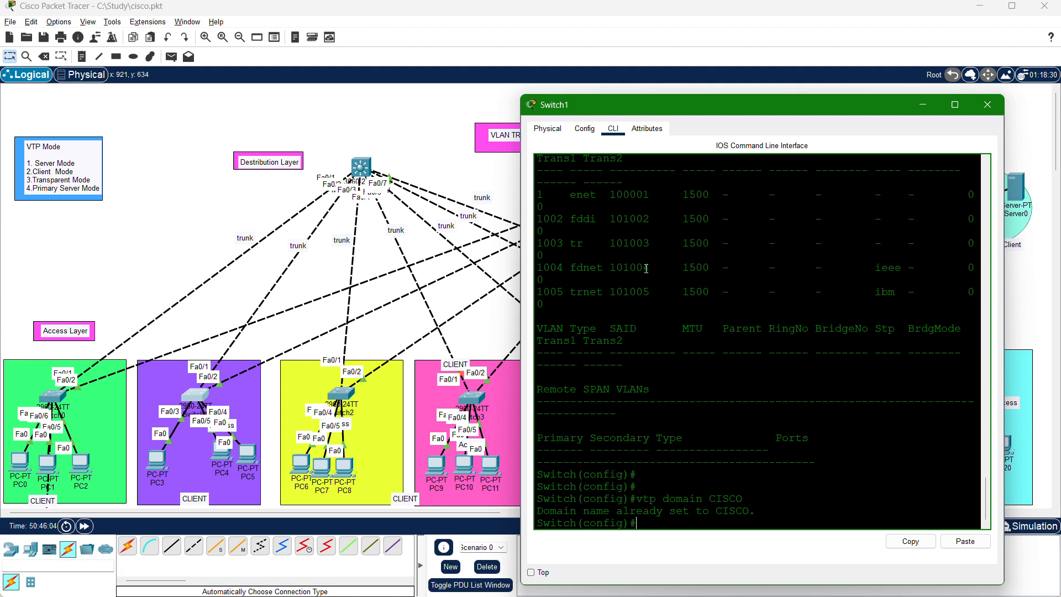
Set the VTP password on Switch1 by entering the lab's VTP password.
type("vtp passw")
key("Tab")
type("123abc4")
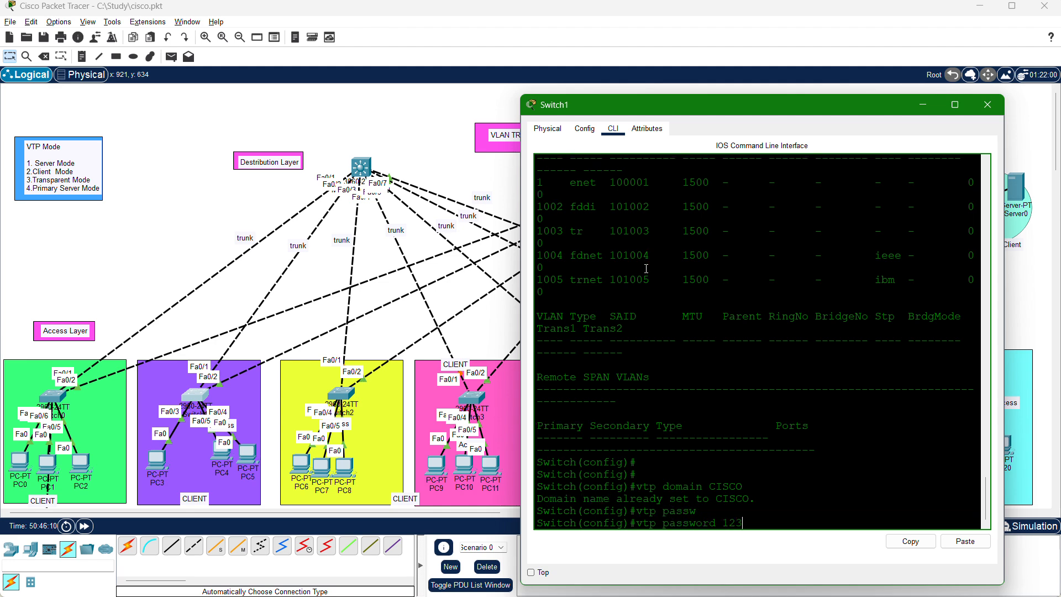
key("BackSpace")
type("!")
key("Return")
key("Return")
key("Return")
key("Return")
key("Return")
key("Return")
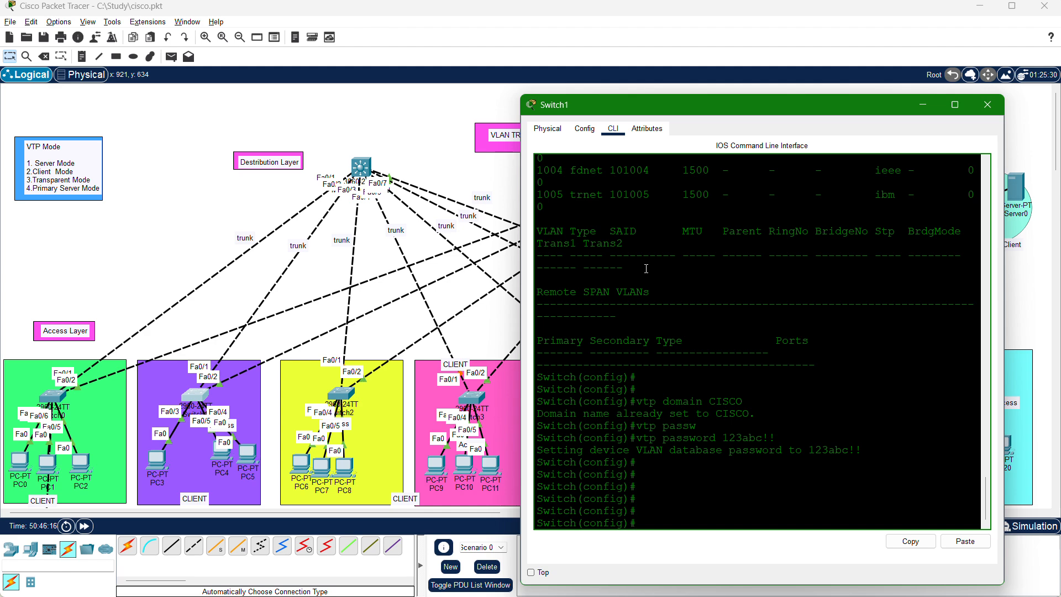
Redisplay Switch1's VLAN database, highlight the entries from VLAN 50 IT to VLAN 100 BYOD, and page through to the prompt.
type("do sh vlan")
key("Return")
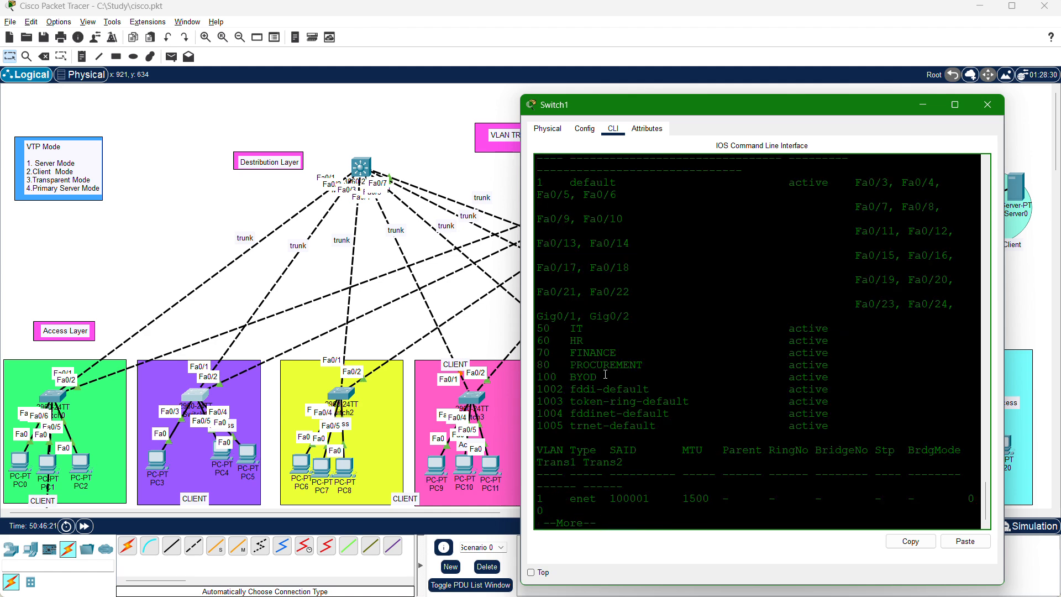
left_click_drag(602, 377, 535, 329)
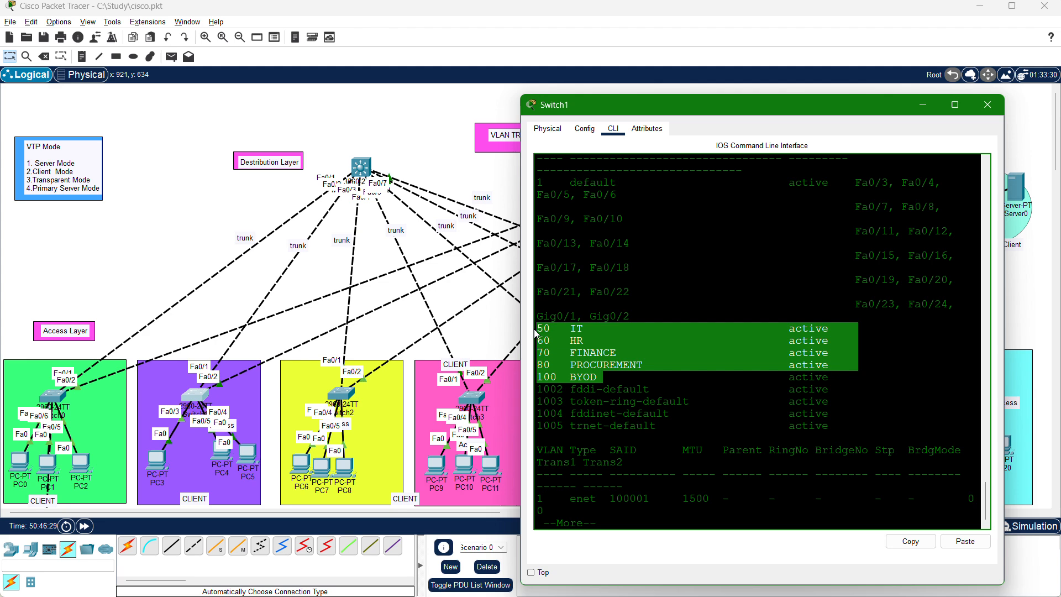
left_click(612, 374)
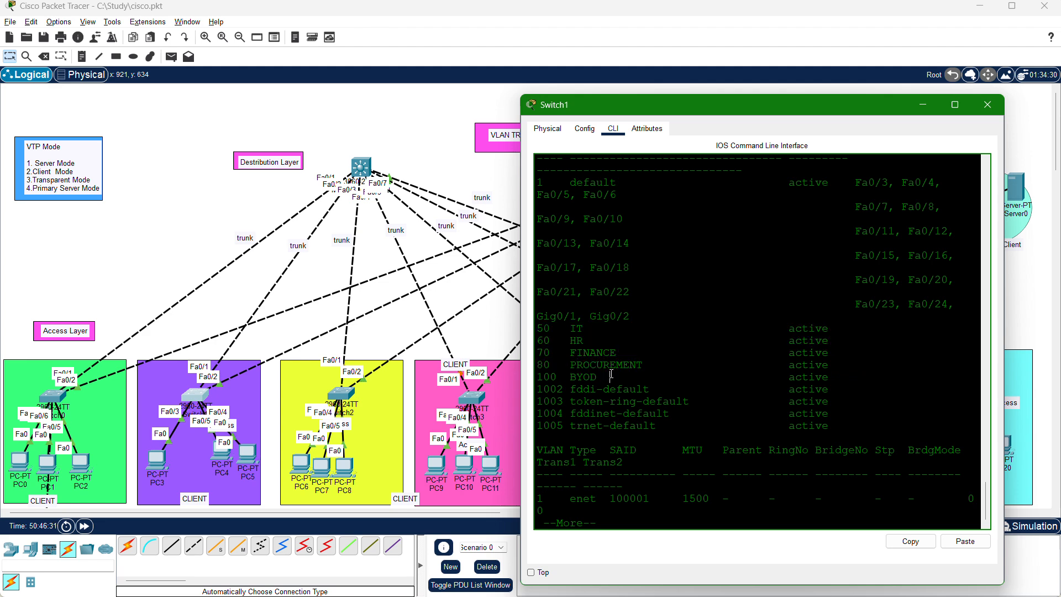
left_click_drag(612, 374, 546, 330)
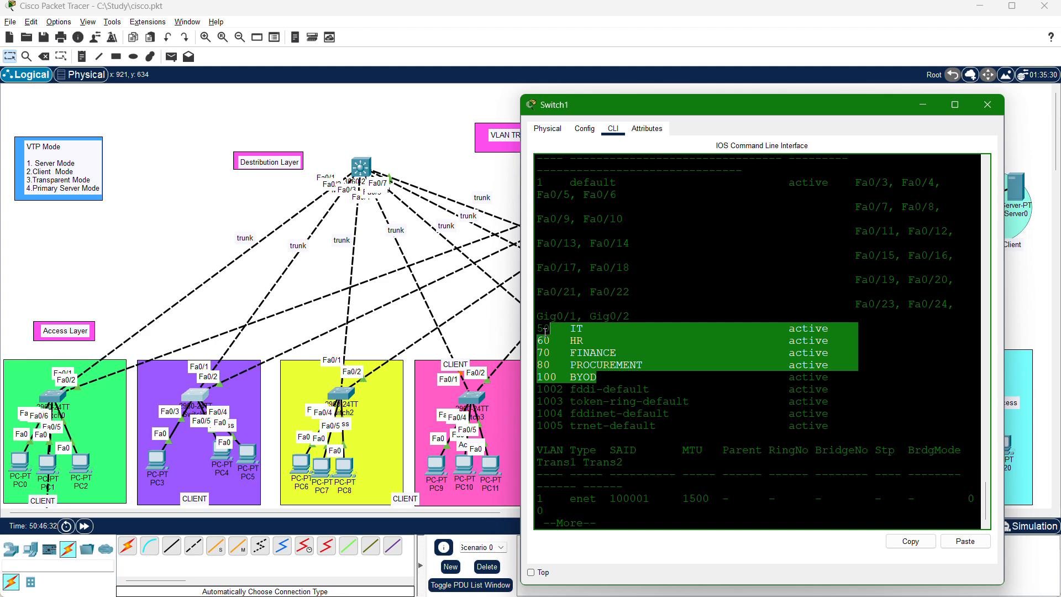
left_click(551, 340)
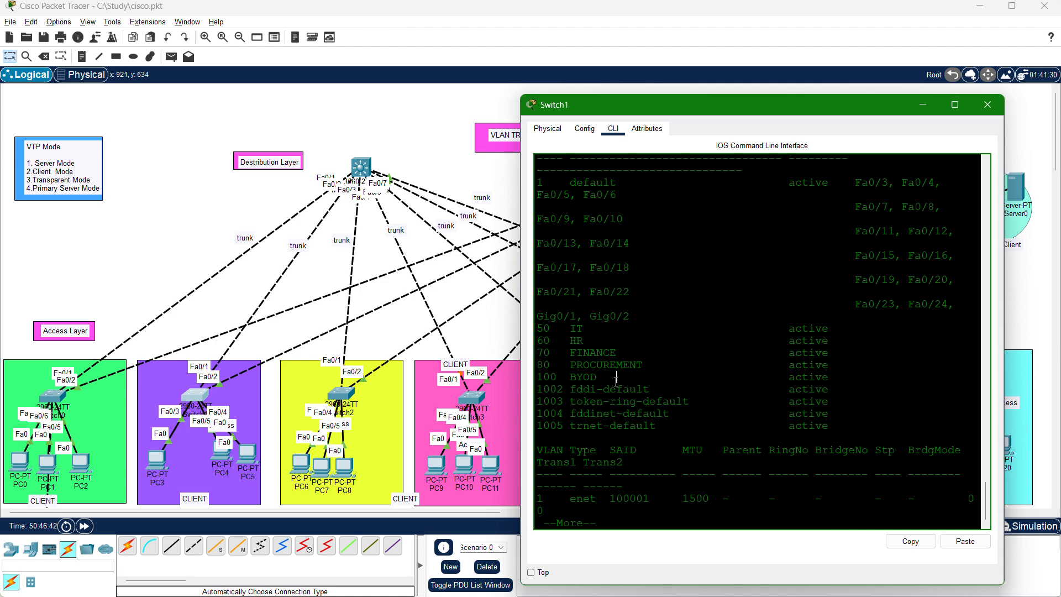
left_click_drag(616, 378, 529, 344)
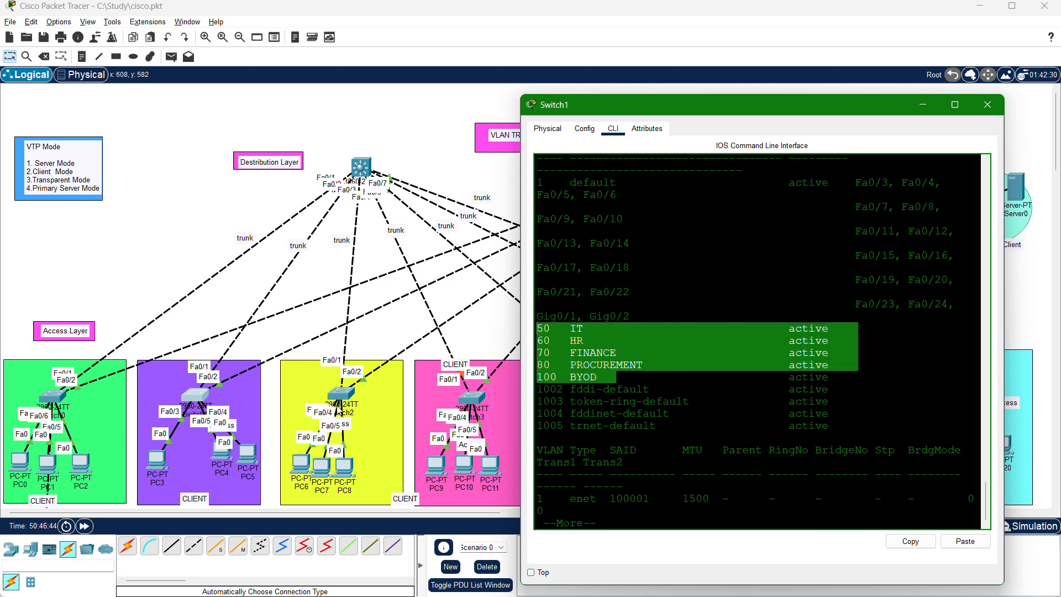
left_click(688, 426)
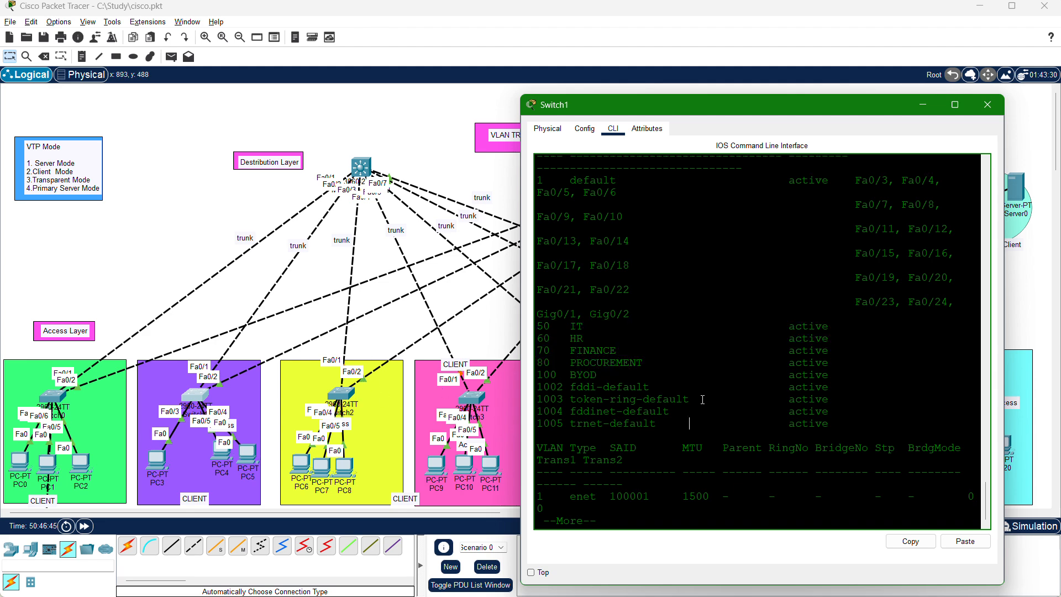
key("Return")
key("Return")
key("Return")
key("Return")
key("Return")
key("Return")
key("Return")
key("Return")
key("Return")
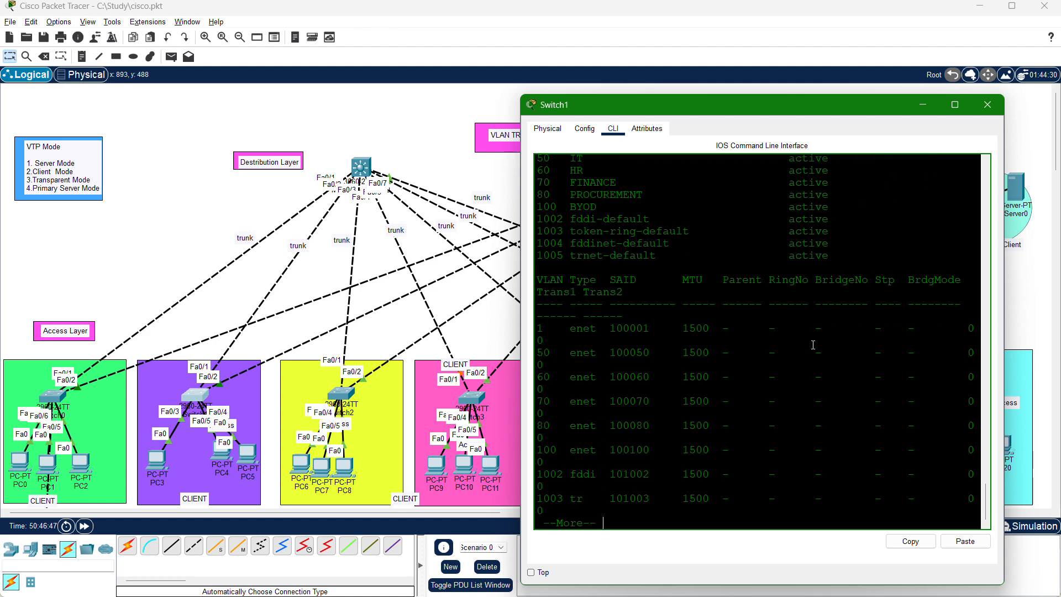
key("Return")
key("Return")
key("Return")
key("Return")
key("Return")
key("Return")
key("Return")
key("Return")
key("Return")
key("Return")
key("Return")
key("Return")
key("Return")
key("Return")
key("Return")
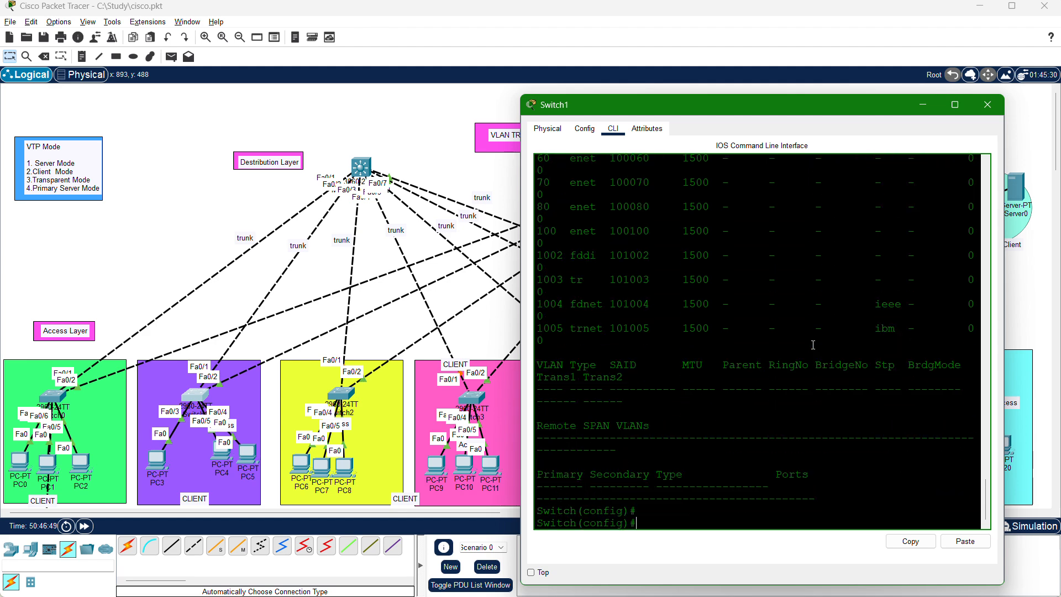
Display Switch1's VTP status and highlight the configuration revision and the pruning and traps lines.
type("do sh vtp ")
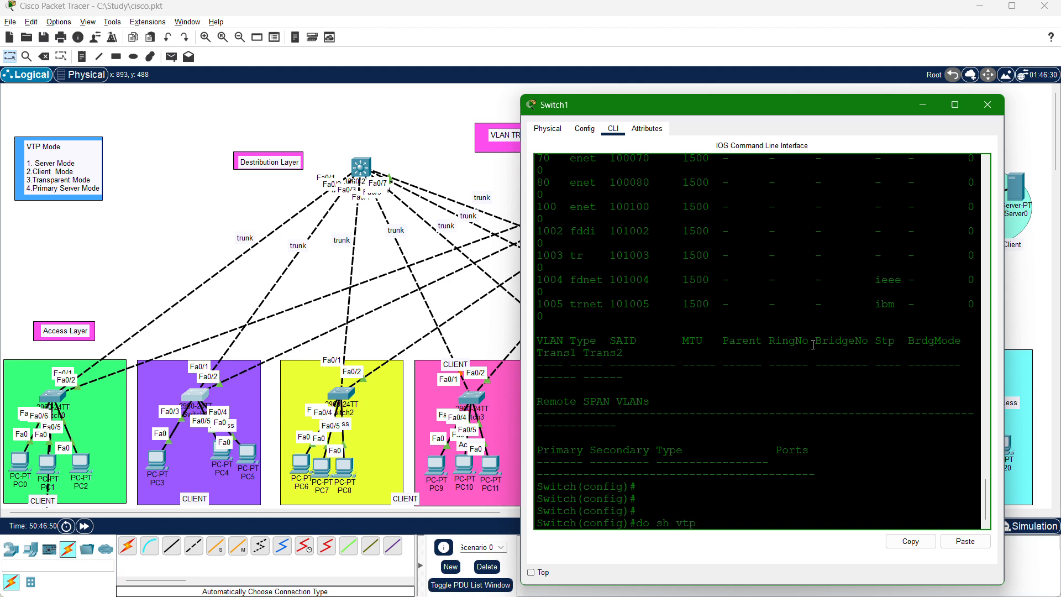
type("stat")
key("Return")
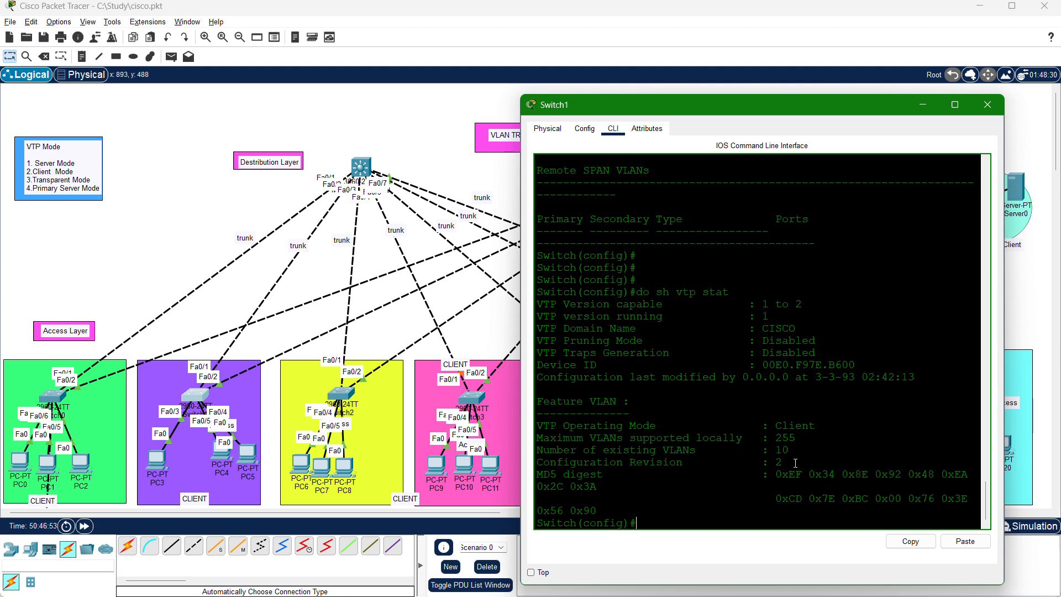
left_click_drag(782, 462, 705, 469)
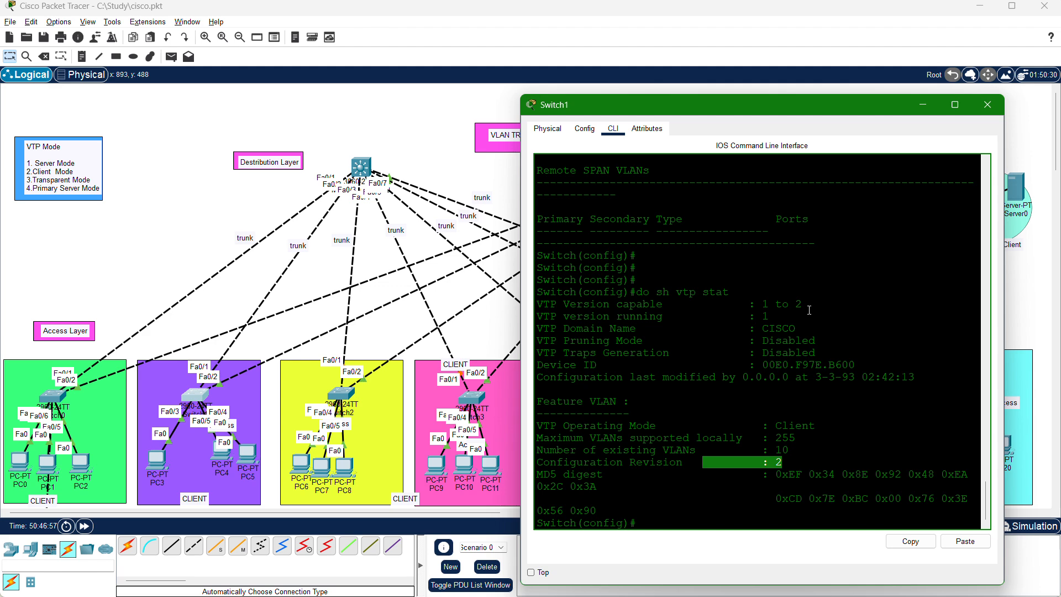
left_click_drag(794, 333, 761, 354)
left_click(603, 335)
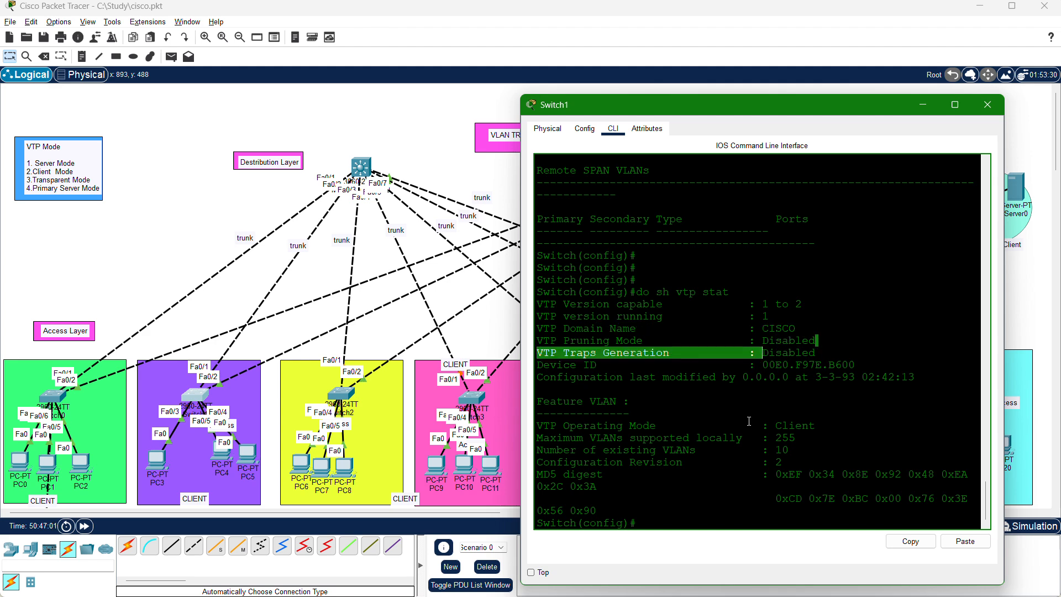
Highlight the operating mode, maximum VLANs and existing VLANs lines in Switch1's VTP status, and minimize the device window.
left_click_drag(827, 427, 600, 416)
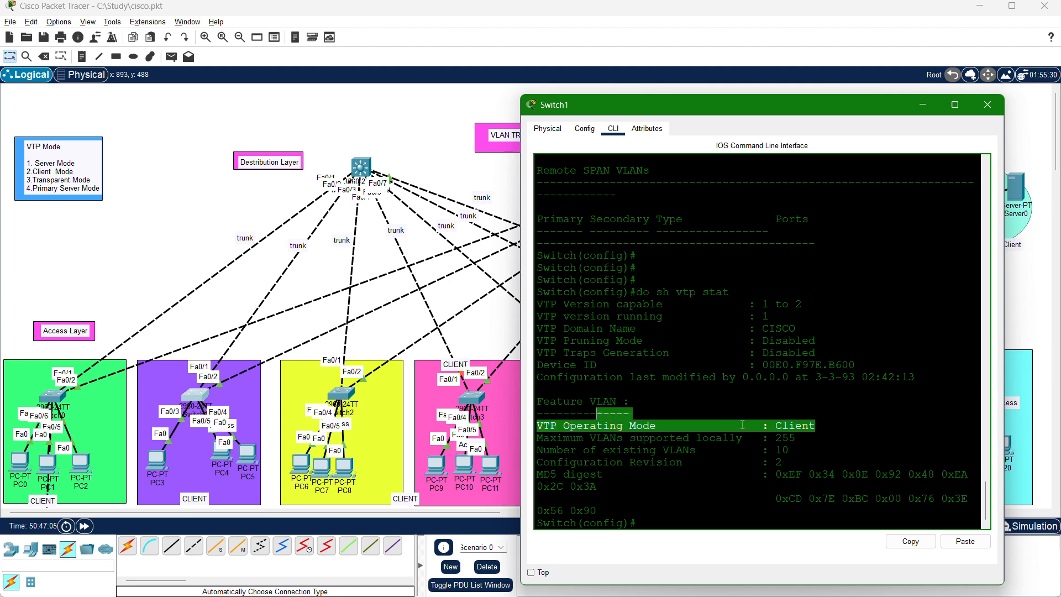
left_click_drag(794, 438, 547, 440)
left_click(810, 436)
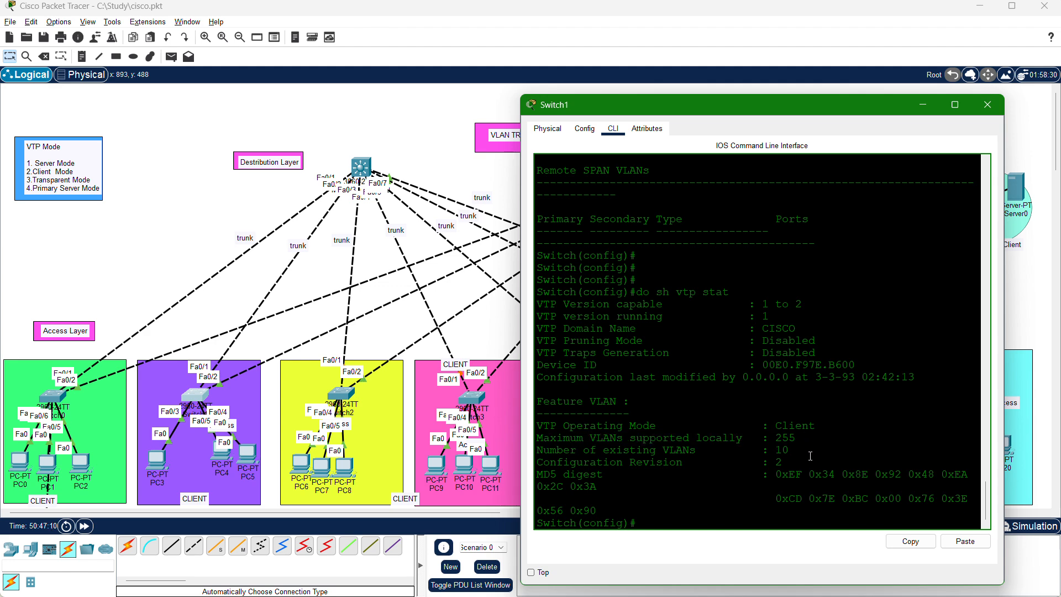
left_click_drag(791, 451, 770, 445)
left_click(824, 445)
left_click(924, 105)
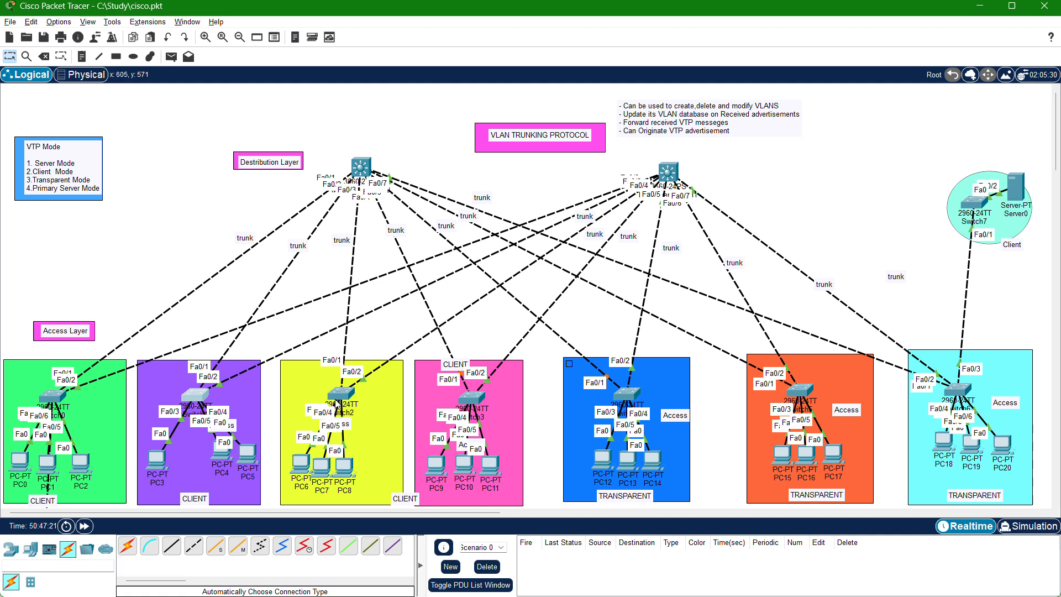
Nudge Switch2, Switch3 and Switch6 slightly within their coloured access-layer areas in the topology.
left_click_drag(334, 396, 342, 398)
left_click_drag(458, 405, 460, 403)
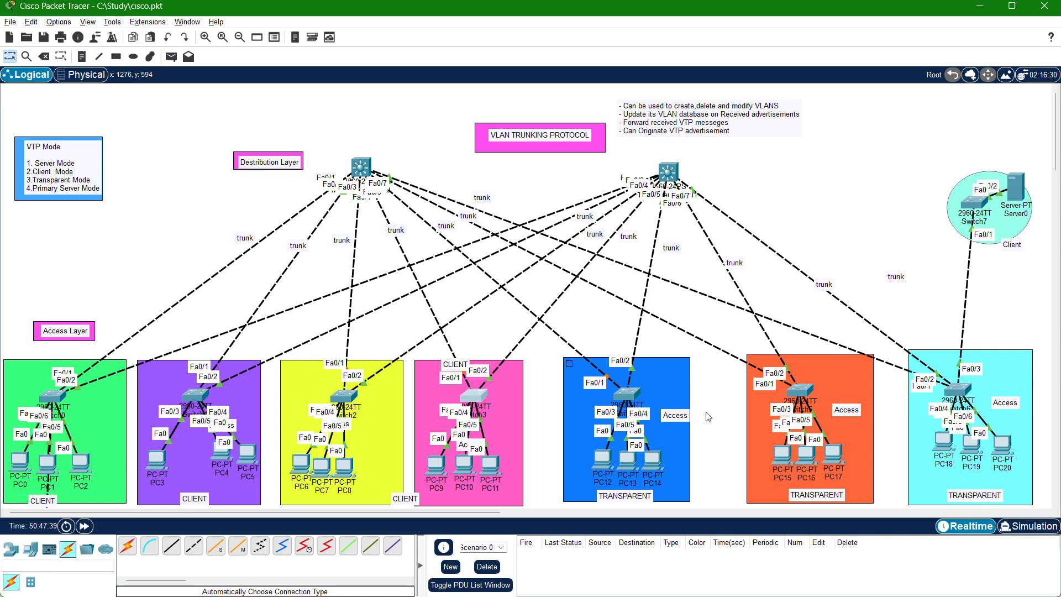
scroll(709, 418, "down", 3)
scroll(792, 356, "up", 3)
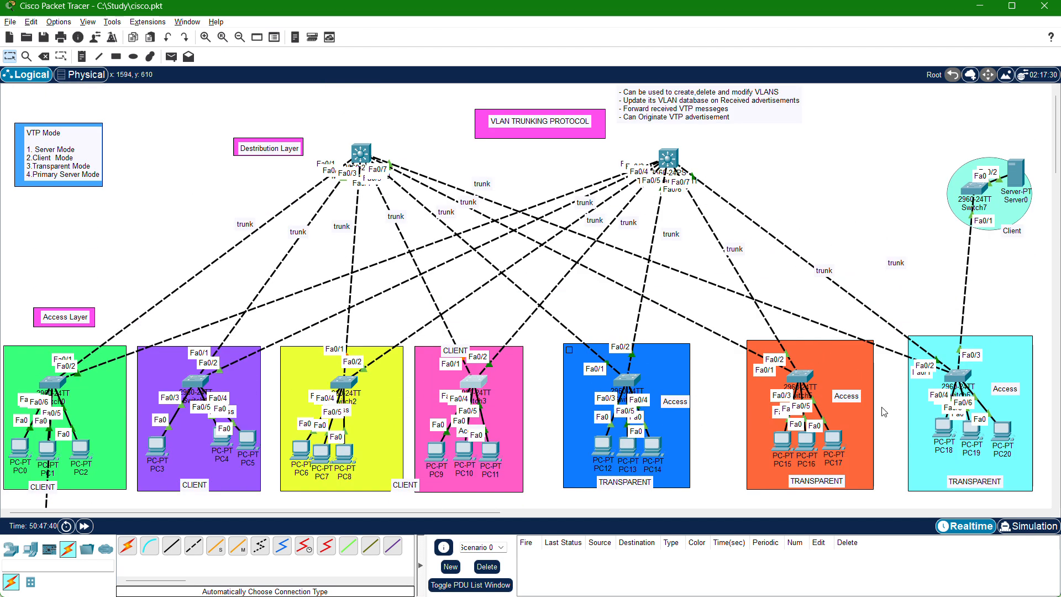
left_click_drag(960, 374, 965, 367)
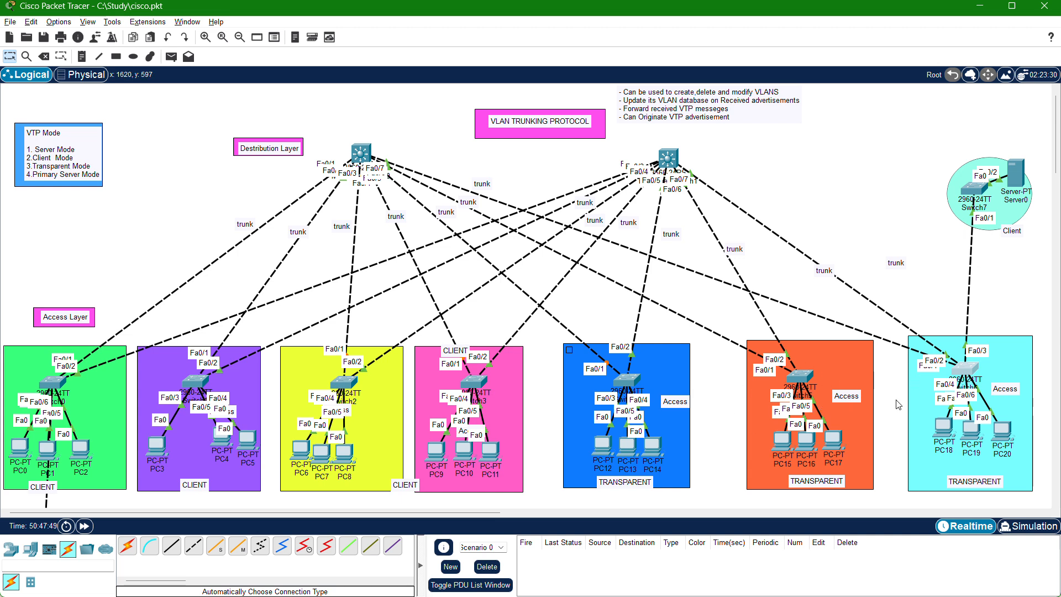
left_click_drag(972, 371, 978, 370)
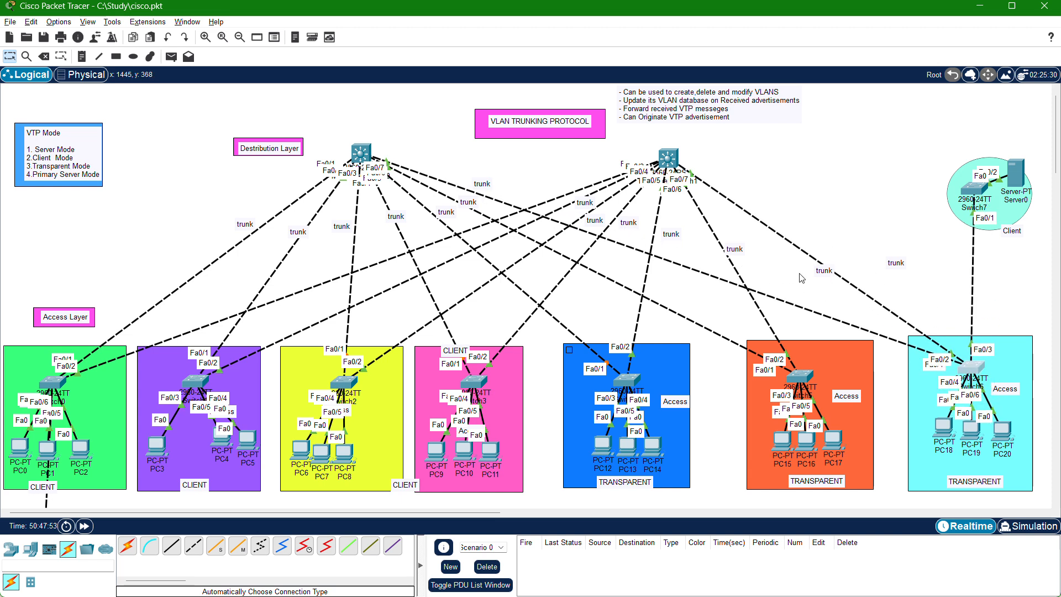
scroll(802, 277, "up", 1)
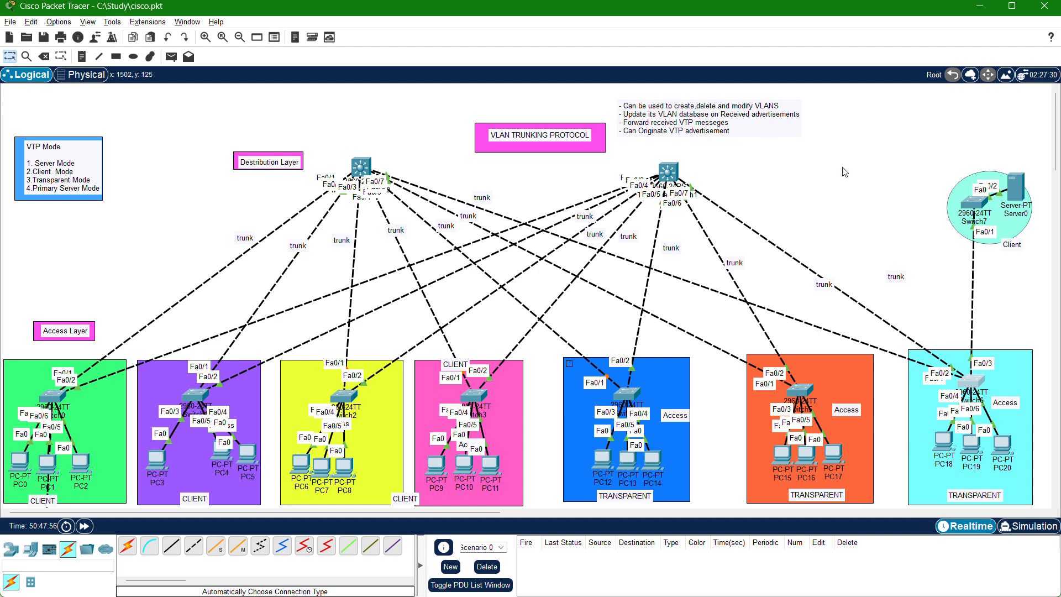
left_click_drag(968, 385, 967, 391)
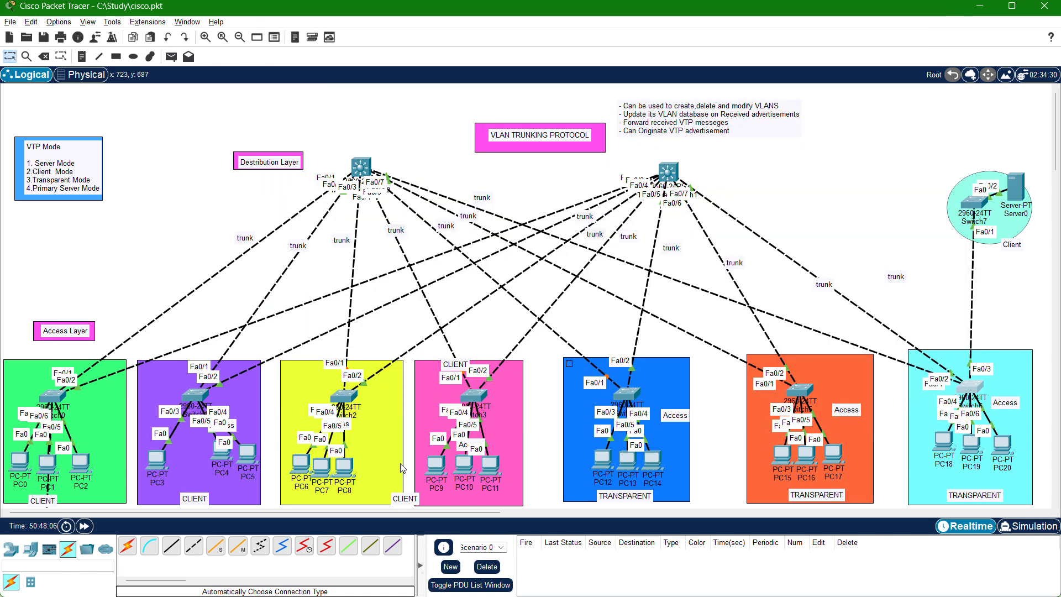
Reopen Switch1's command line and try to create VLAN 44 from global configuration mode.
left_click(205, 398)
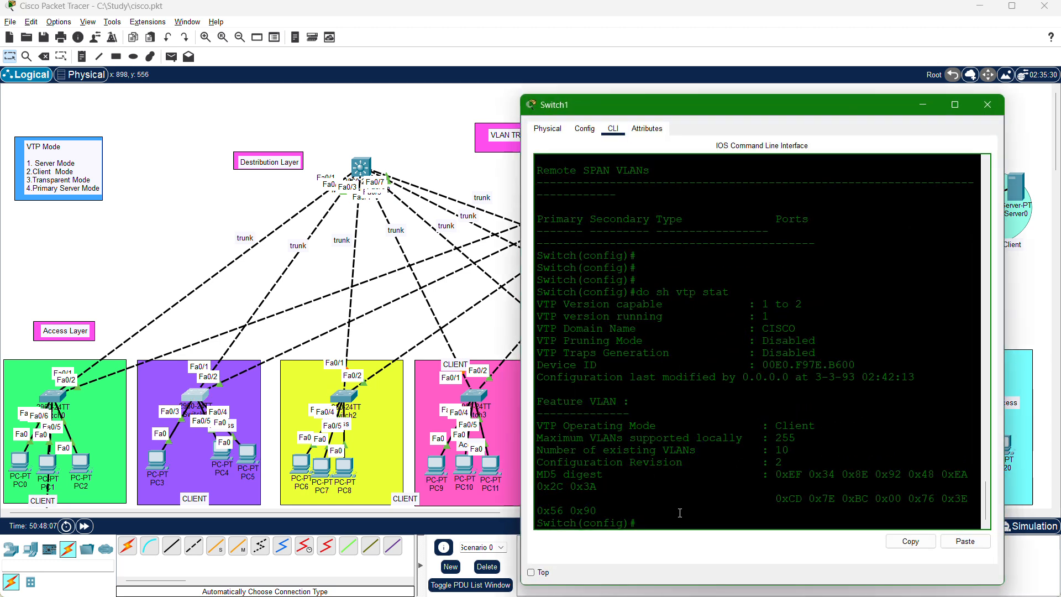
key("Return")
key("Return")
key("Return")
key("Return")
key("Return")
type("vlan")
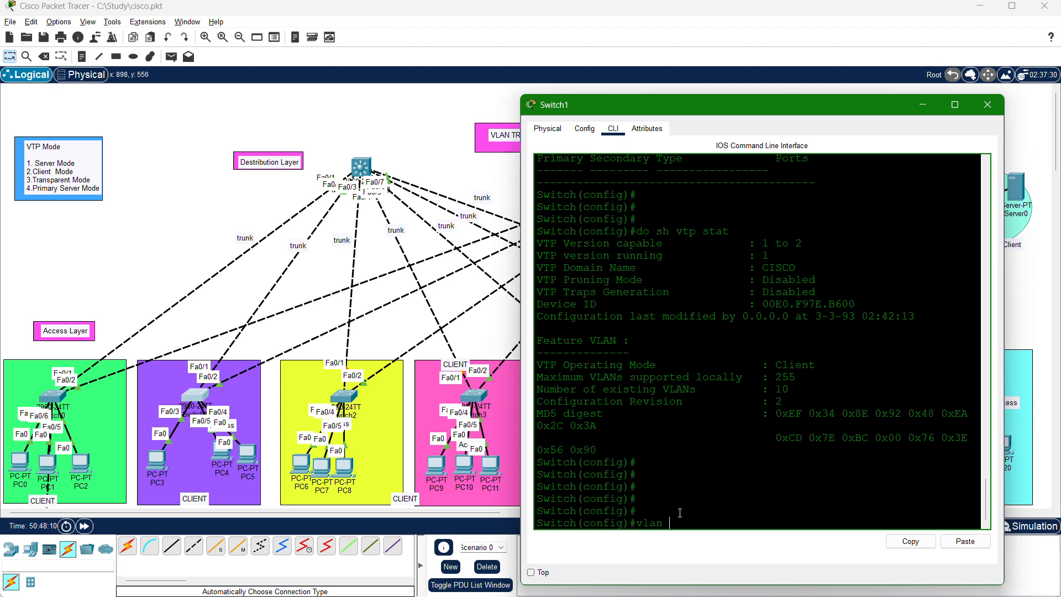
type(" 44")
key("Return")
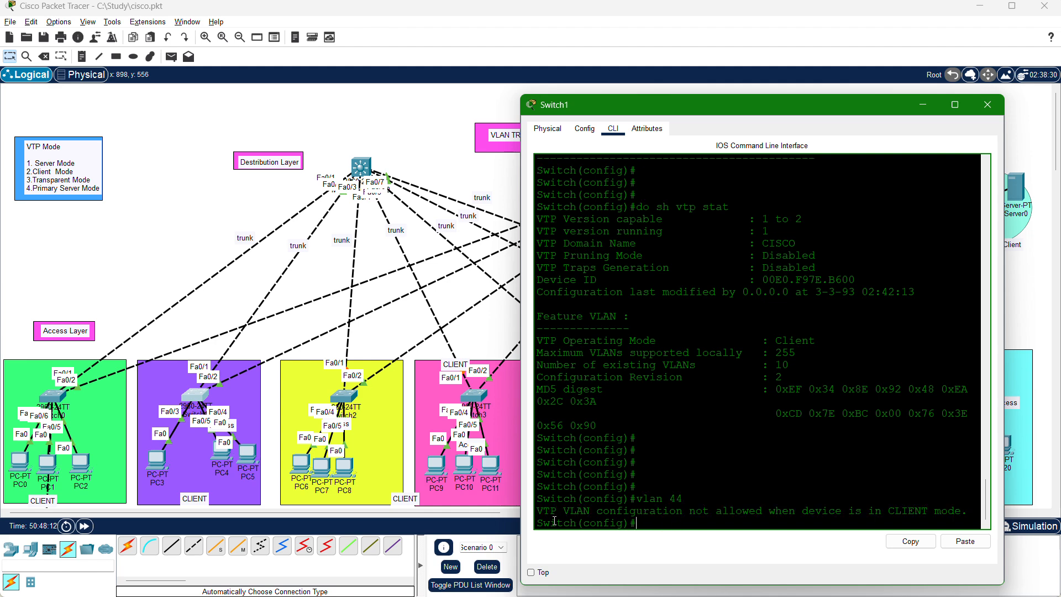
Highlight the switch's response to the VLAN 44 command and close Switch1's window.
left_click_drag(543, 511, 966, 515)
left_click(890, 526)
left_click_drag(967, 515, 578, 499)
left_click(766, 518)
left_click(988, 106)
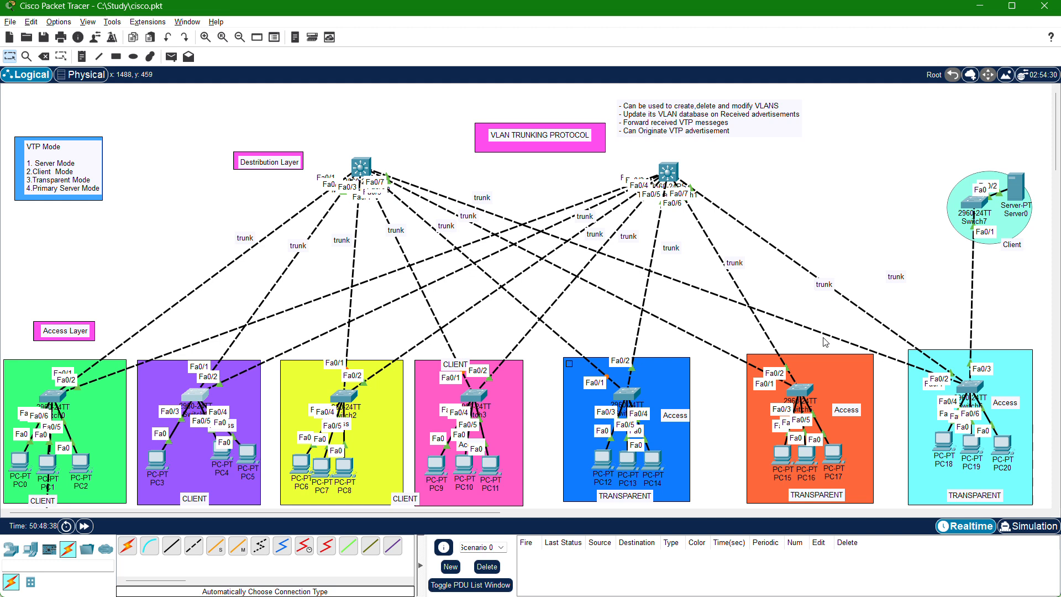
Open Switch6's command line interface and reposition its window so the whole console is accessible.
left_click(972, 389)
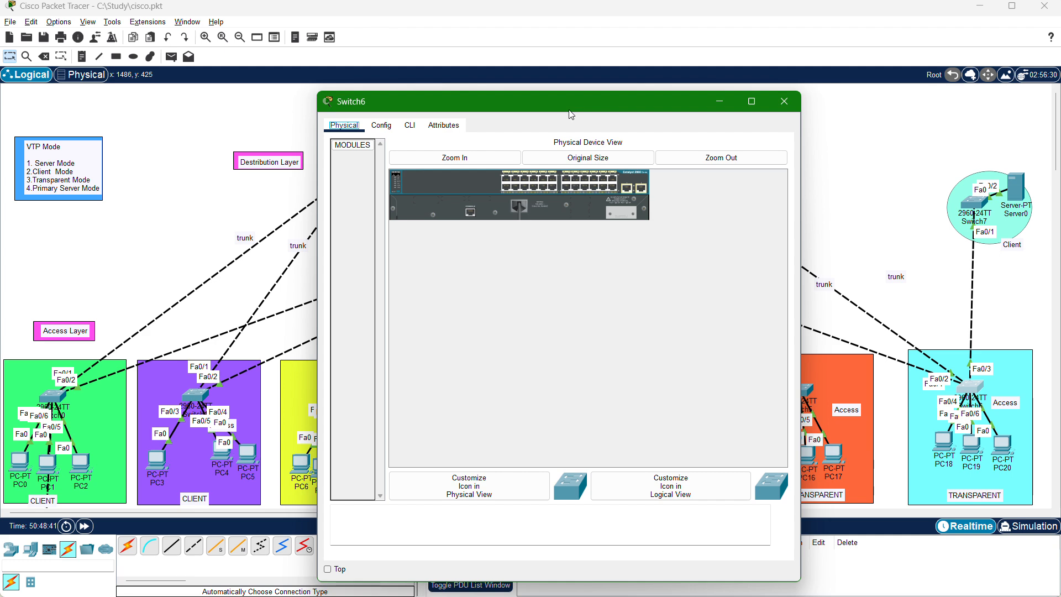
left_click_drag(571, 115, 588, 204)
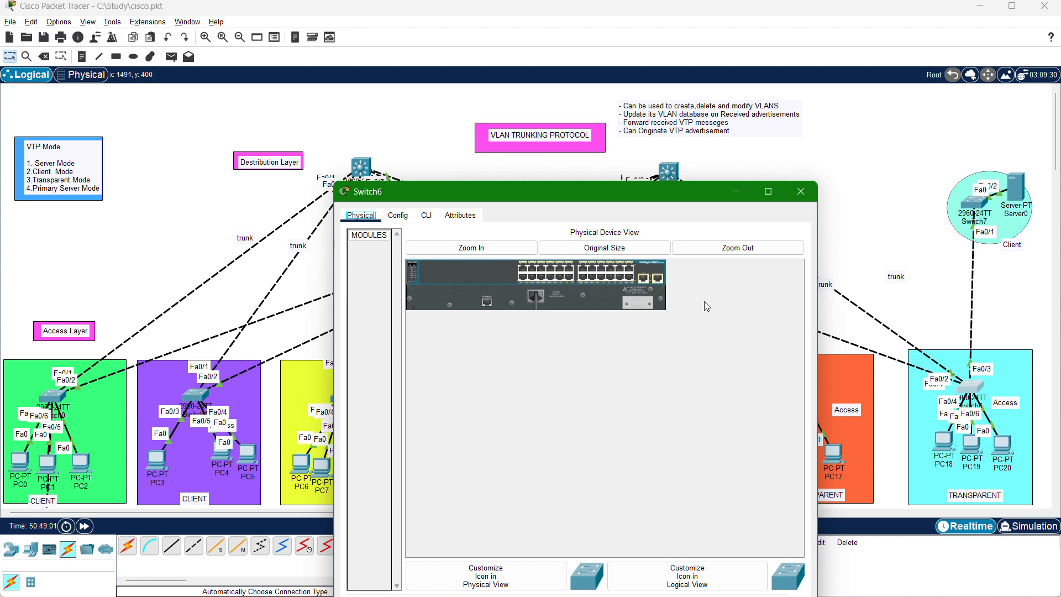
left_click(427, 216)
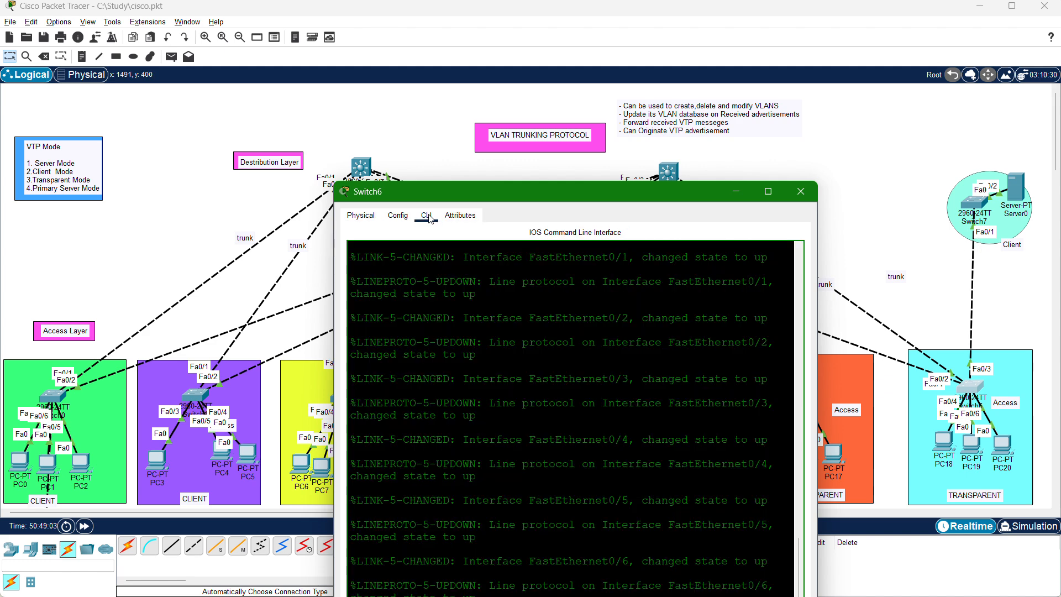
left_click(974, 388)
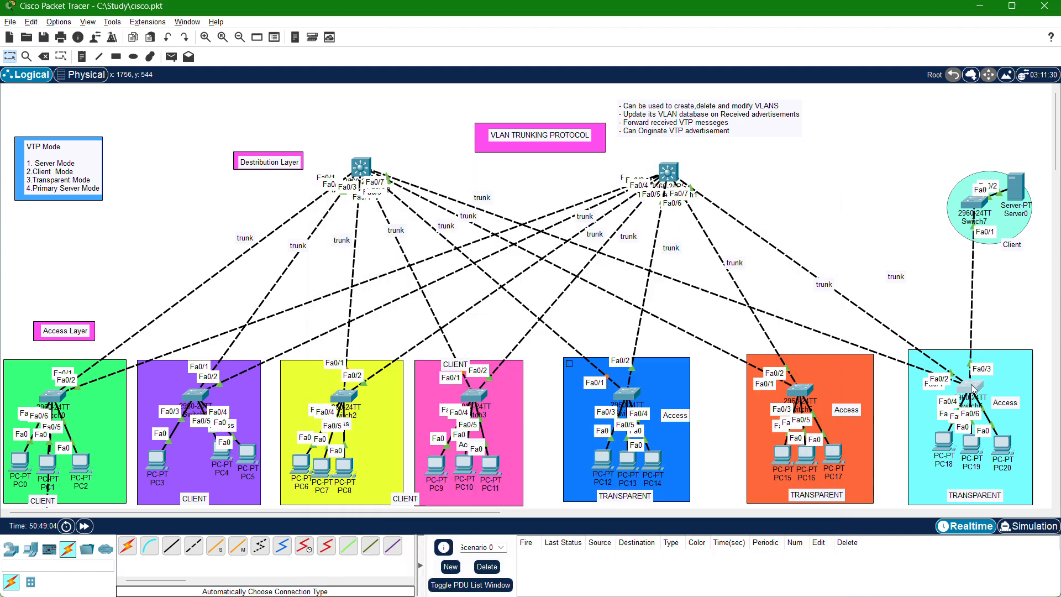
left_click(974, 388)
left_click(972, 389)
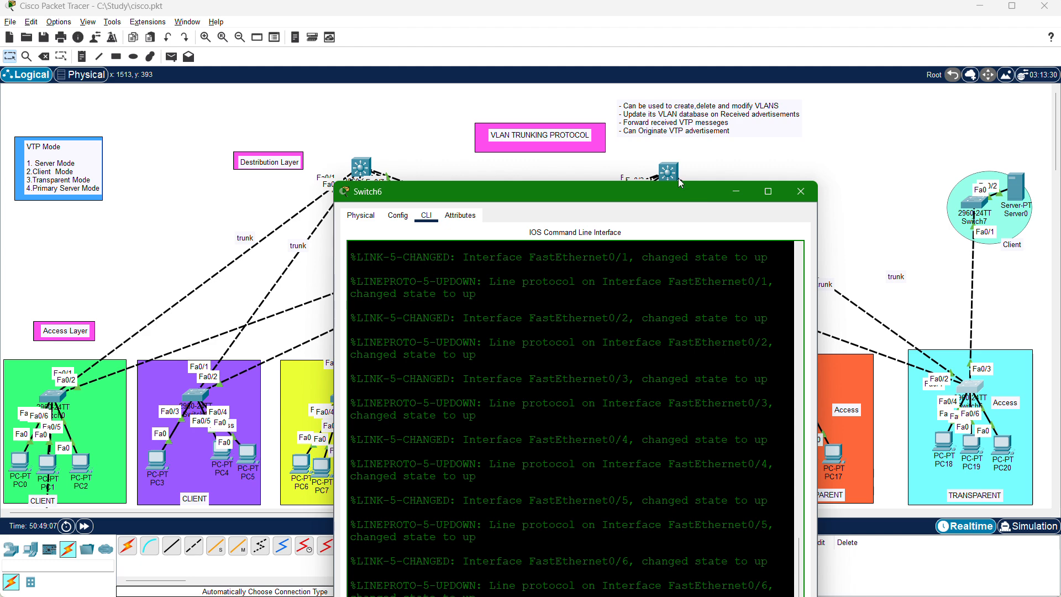
left_click_drag(683, 194, 635, 83)
Enter privileged mode on Switch6 and start global configuration from the terminal.
key("Return")
key("Return")
key("Return")
key("Return")
key("Return")
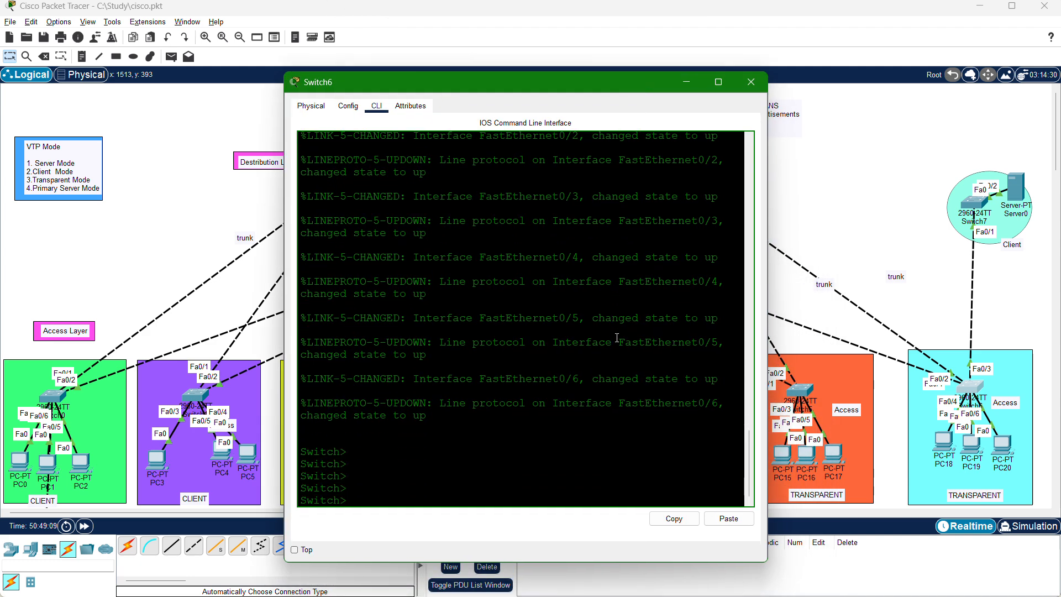
type("en")
key("Return")
type("confi")
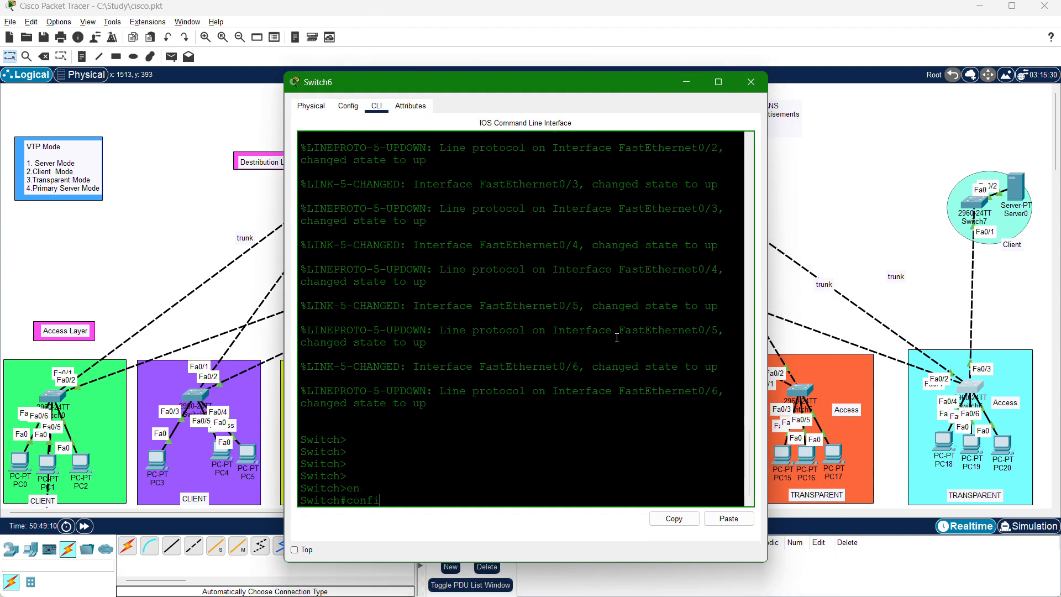
type("g")
key("Return")
key("Return")
key("Return")
key("Return")
key("Return")
key("Return")
key("Return")
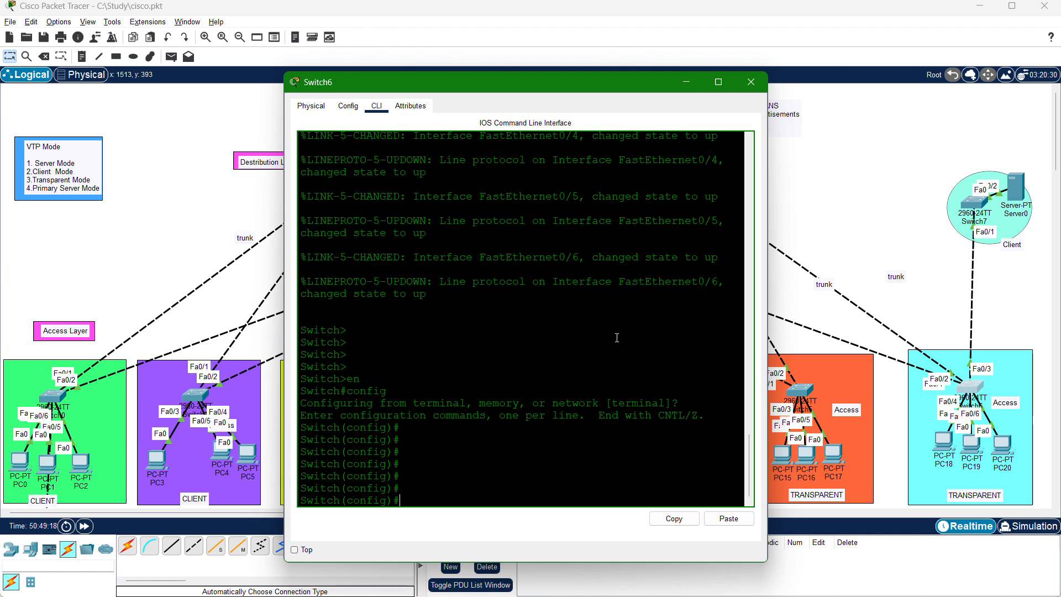
Set Switch6's interface range fa0/1-2 to switchport mode trunk.
type("nt range fa0")
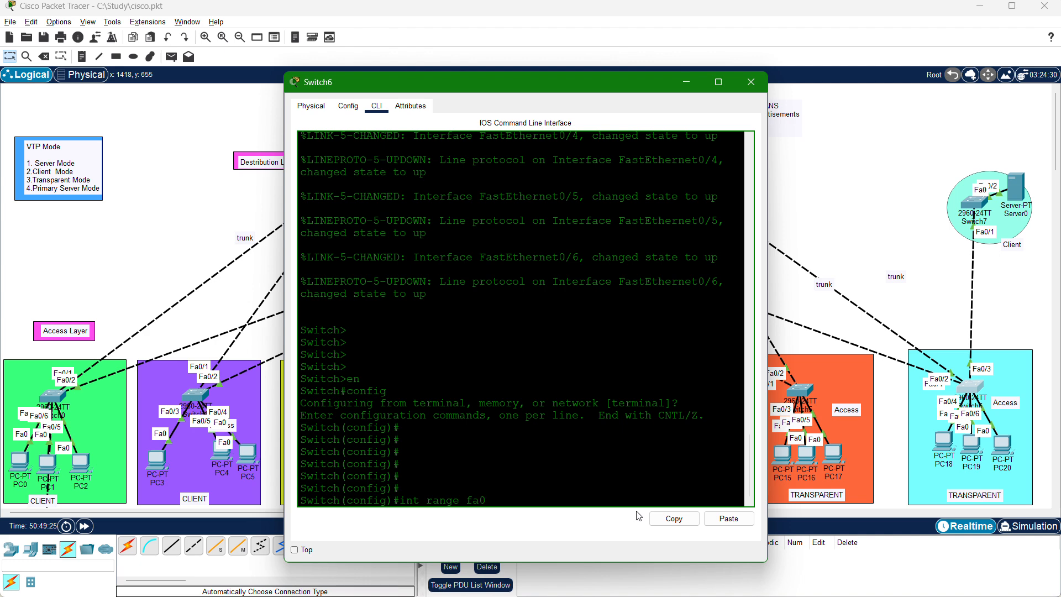
type("/a")
type("1")
type("-2")
key("Return")
type("switchp")
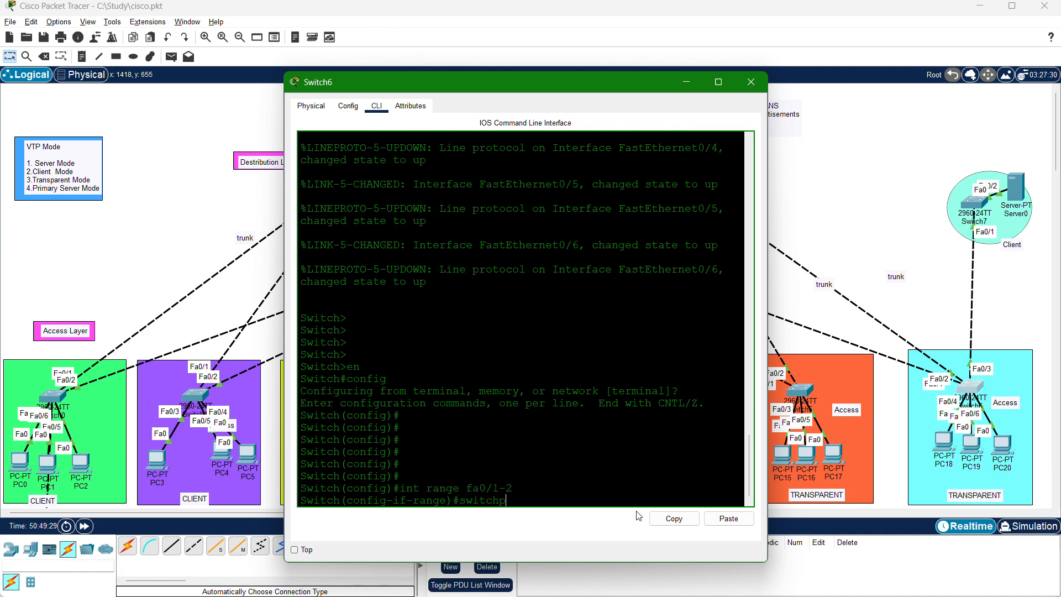
type("o")
key("Tab")
type("mode ")
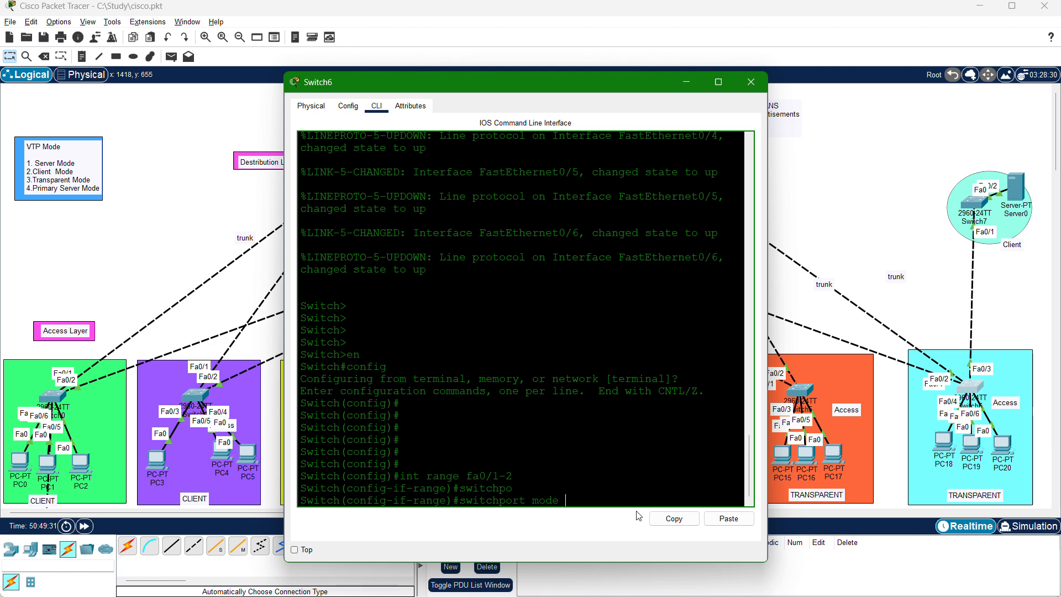
type("trunk")
key("Return")
key("Return")
key("Return")
key("Return")
key("Return")
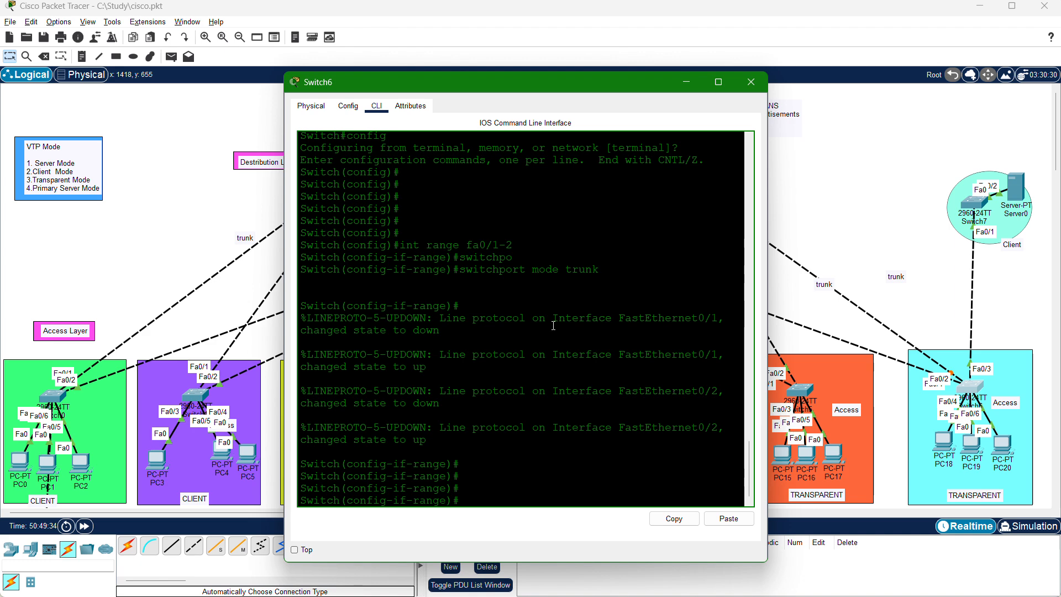
Highlight the line protocol state changes and interface names for FastEthernet0/1 and FastEthernet0/2 in Switch6's console.
left_click_drag(454, 327, 358, 322)
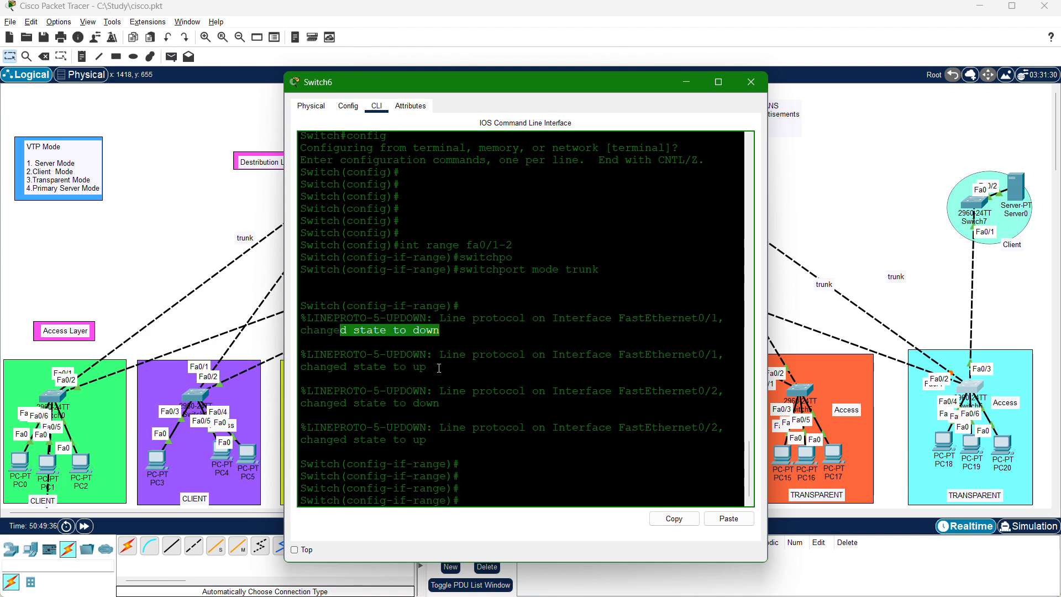
left_click_drag(439, 368, 365, 368)
left_click_drag(440, 404, 340, 404)
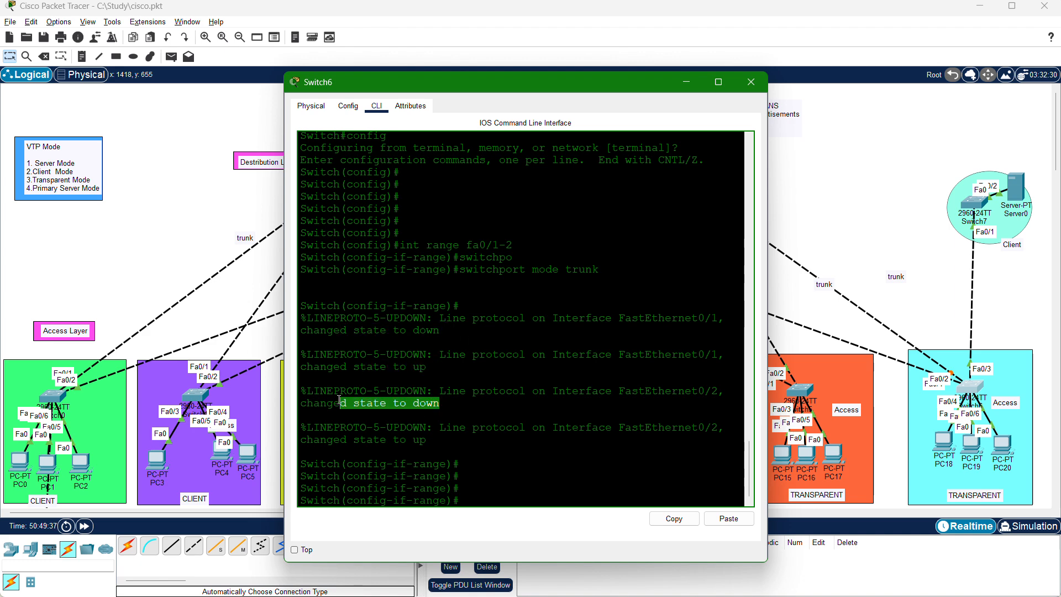
left_click_drag(428, 440, 413, 440)
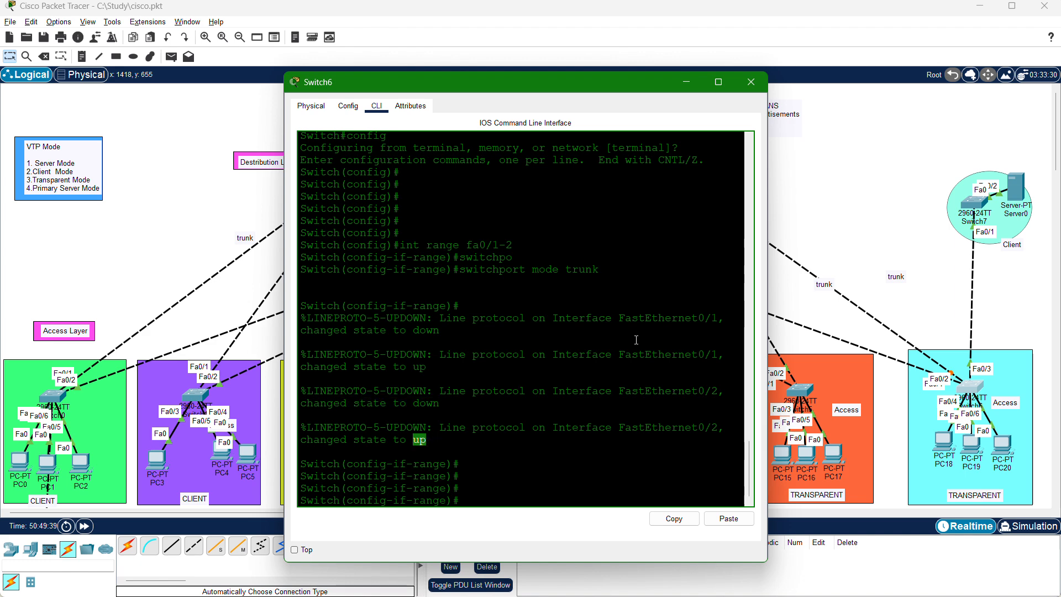
left_click(730, 323)
left_click_drag(730, 324, 547, 319)
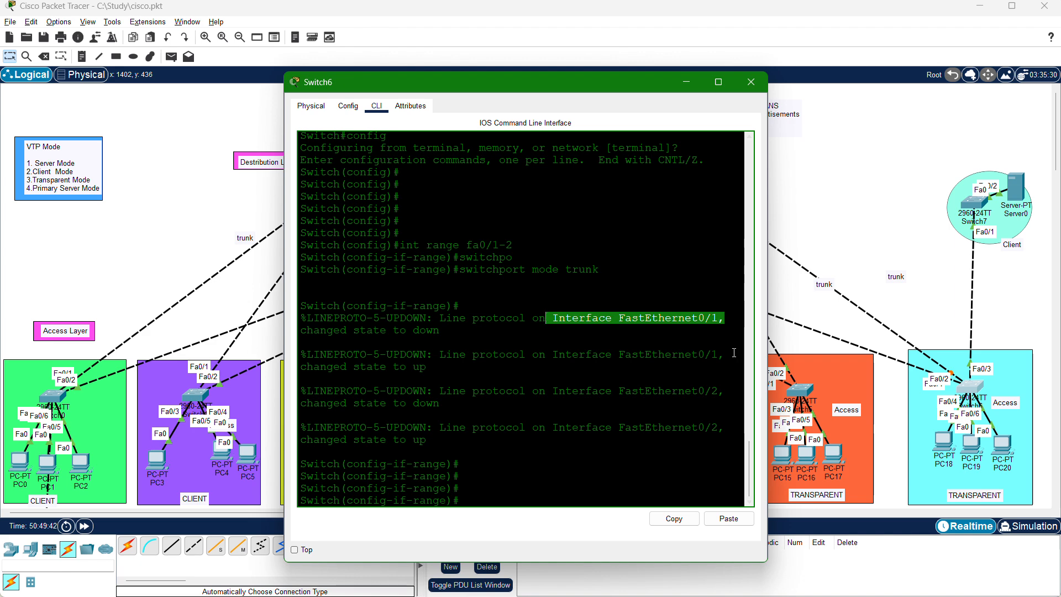
left_click_drag(730, 357, 592, 357)
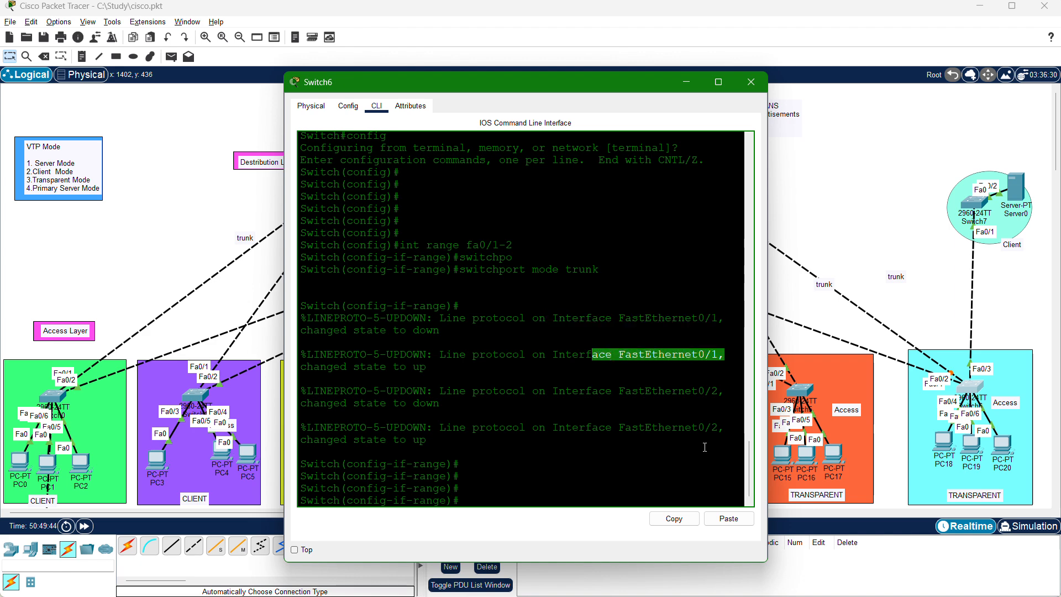
left_click_drag(716, 403, 598, 391)
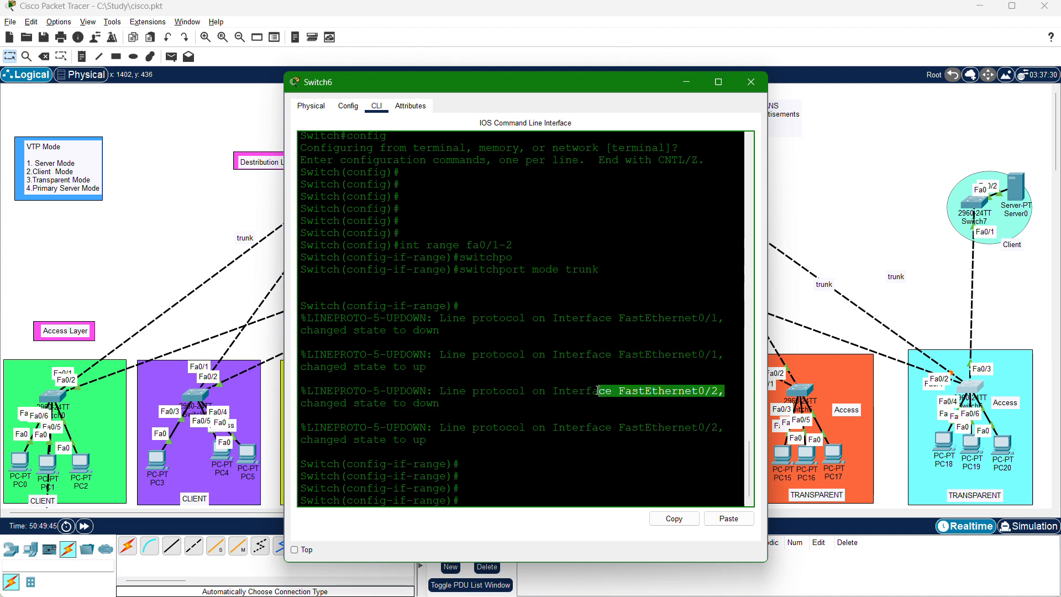
left_click_drag(733, 427, 446, 427)
left_click(462, 475)
key("Return")
key("Return")
key("Return")
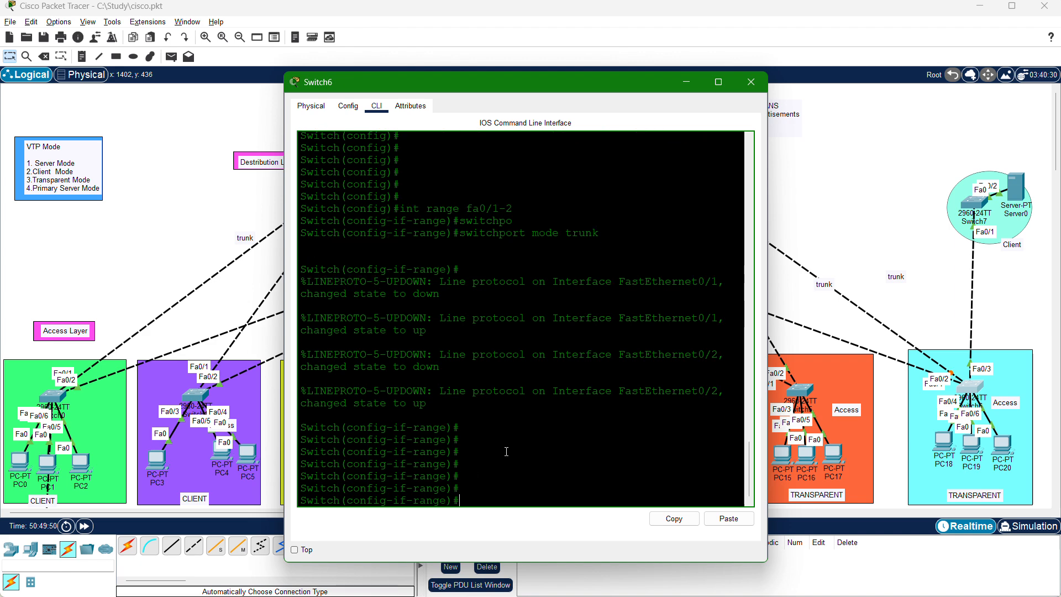
key("Return")
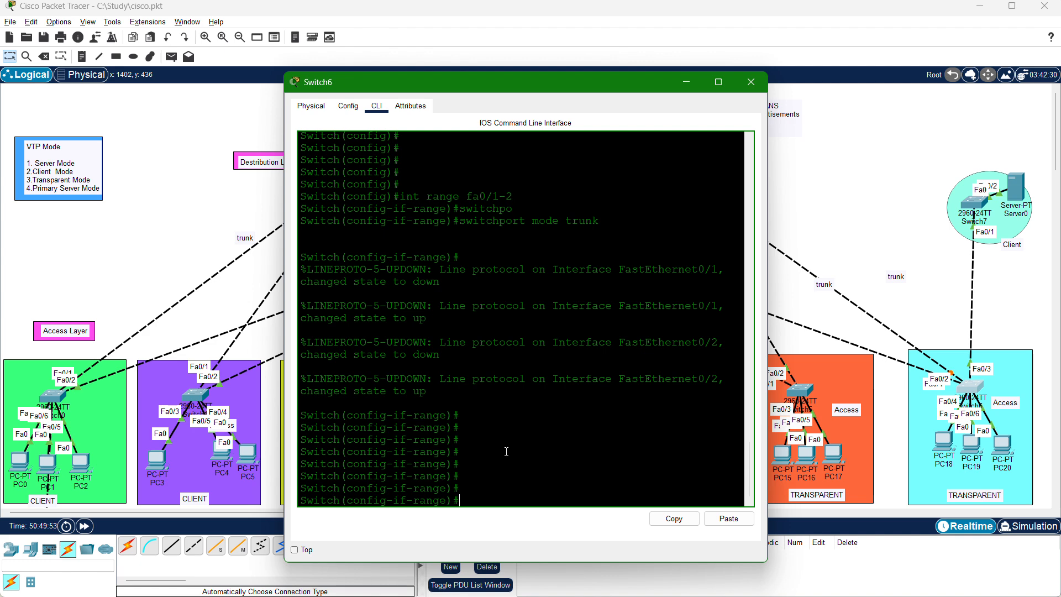
Leave the interface range configuration on Switch6 and set its VTP mode to transparent.
type("exit")
key("Return")
key("Return")
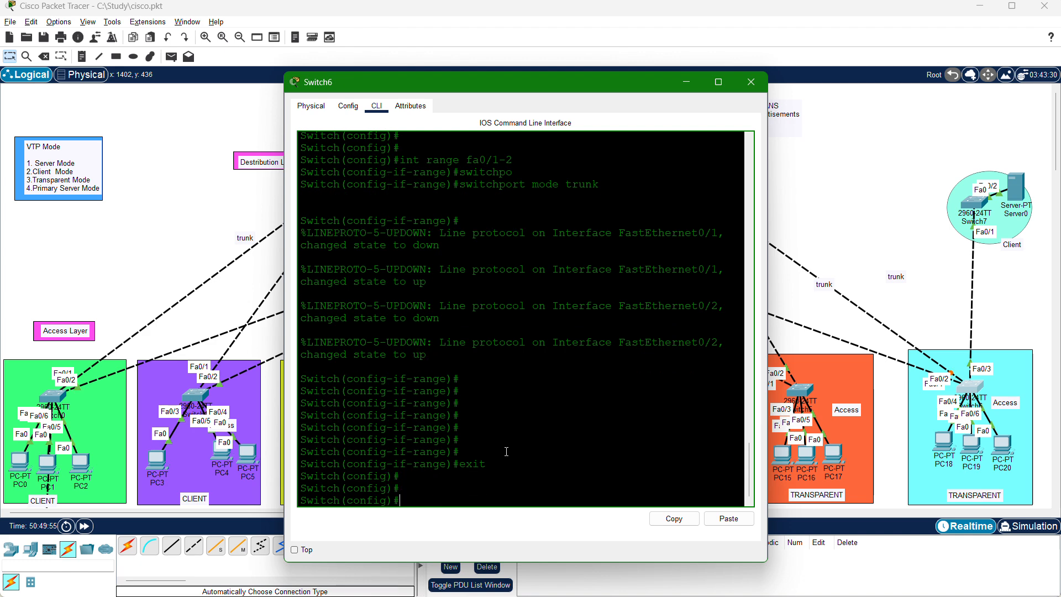
type("vtp mode tran")
key("Tab")
key("Return")
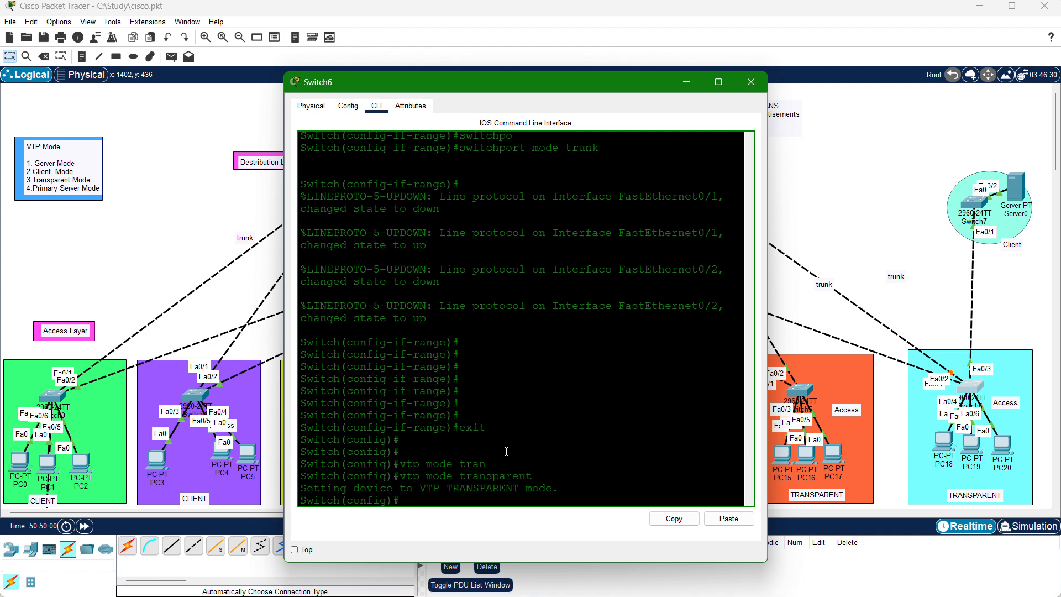
Set Switch6's VTP domain name to CISCO in global configuration.
key("Return")
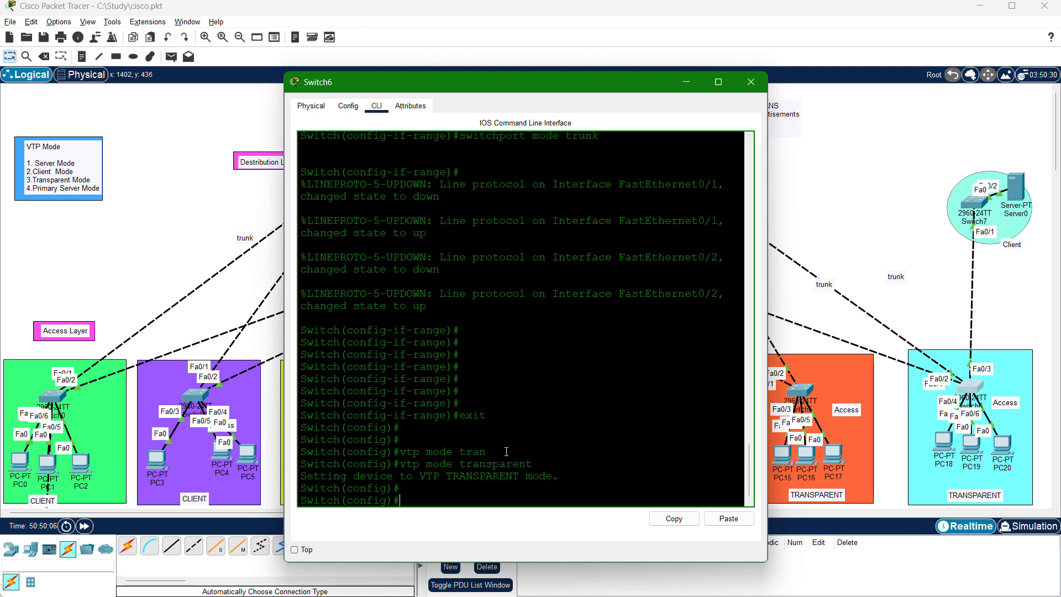
type("vtp")
type("doma")
key("Tab")
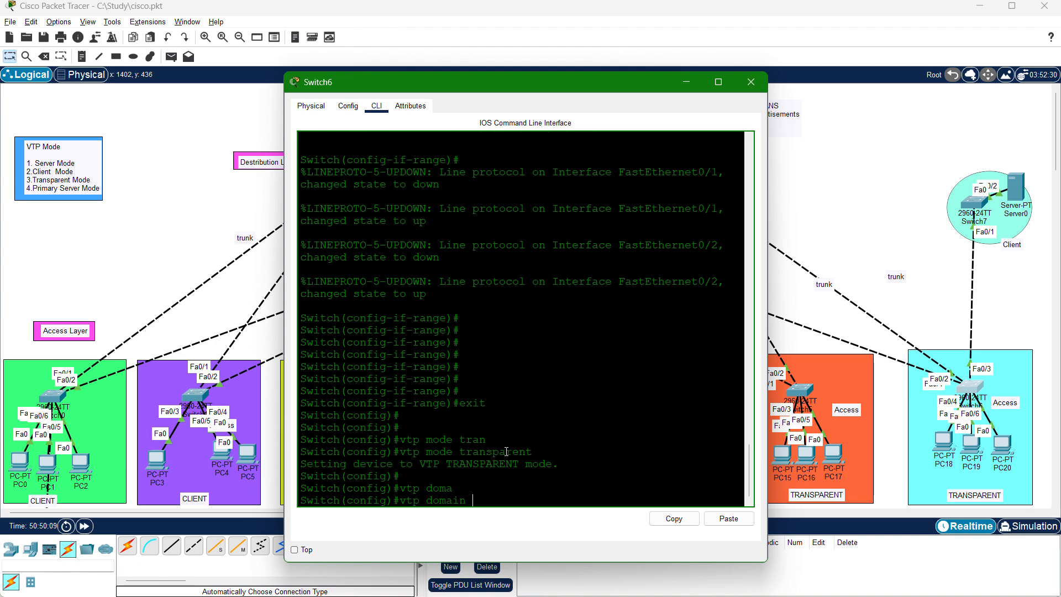
type("CISCO")
key("Return")
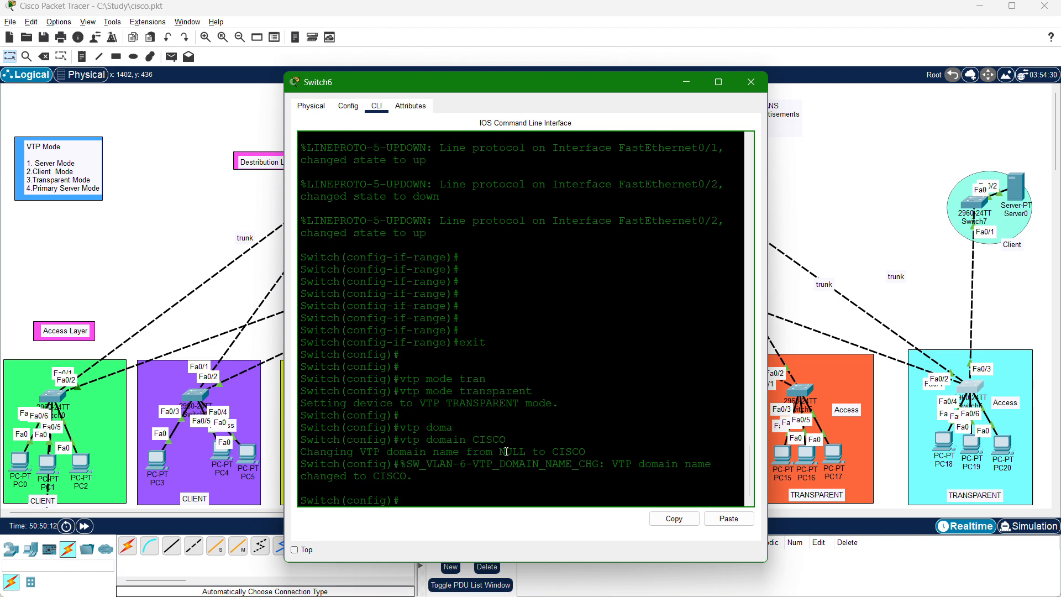
Set the VTP password on Switch6 to the lab's VTP password.
key("Return")
type("vtp pass")
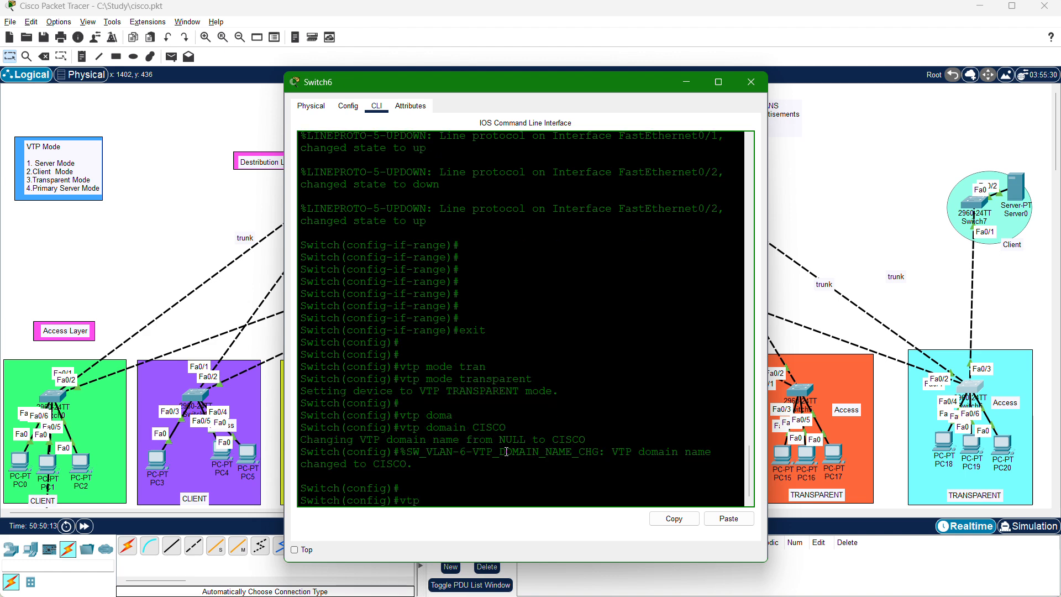
key("Tab")
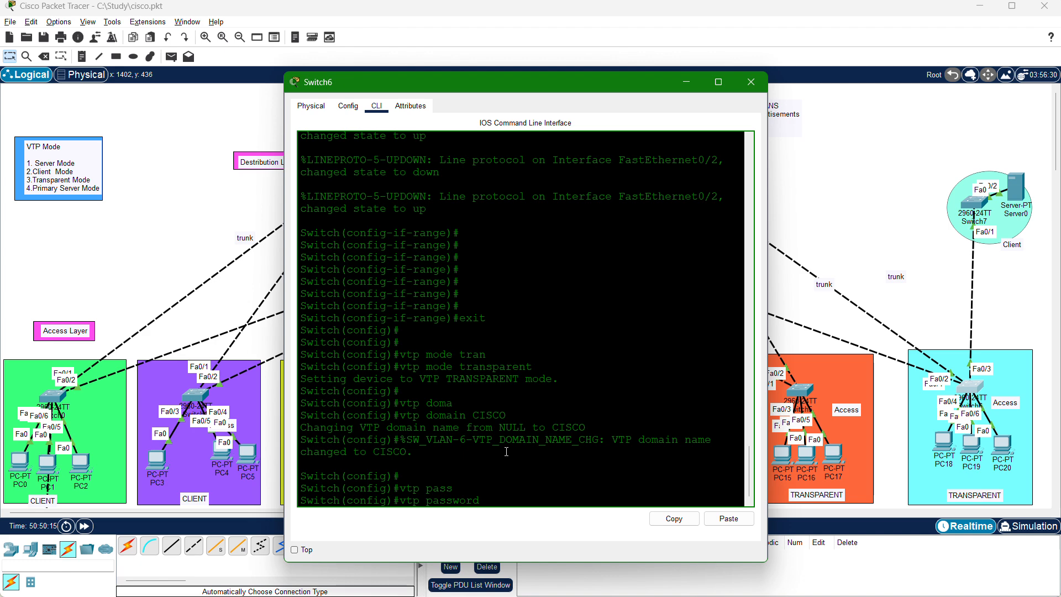
type("123a")
type("bc4")
type("!!")
key("Return")
key("Return")
key("Return")
key("Return")
key("Return")
key("Return")
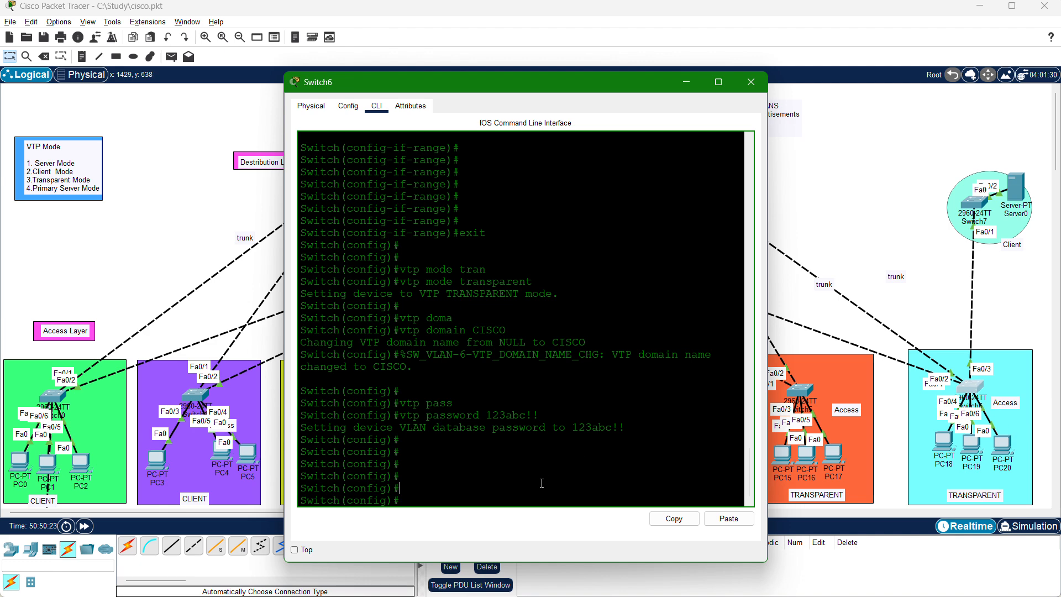
Display Switch6's VTP status and highlight its operating mode and number of existing VLANs.
type("do sh vtp statu")
key("Return")
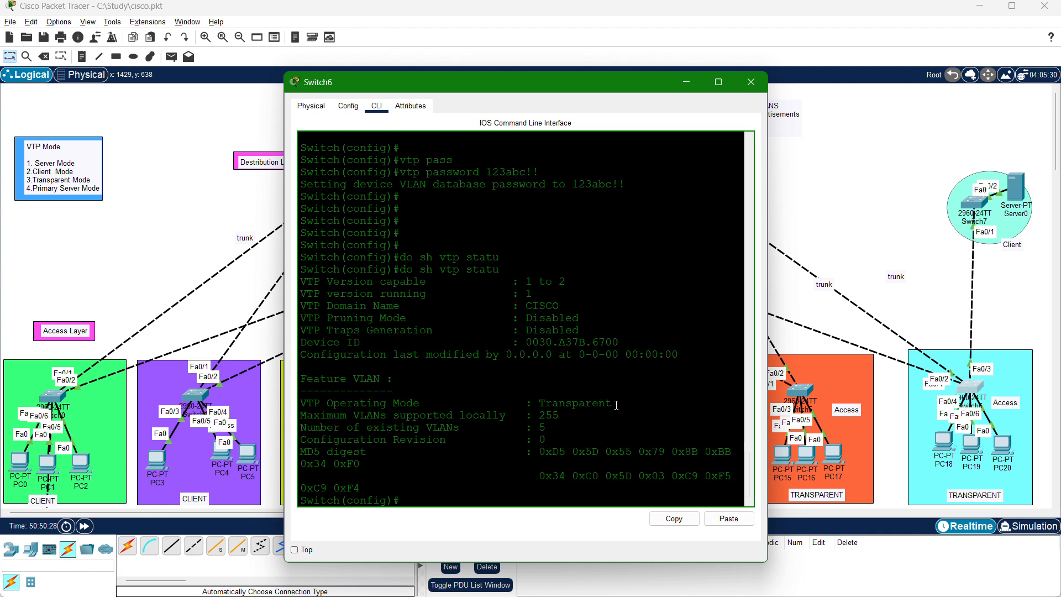
left_click_drag(616, 406, 511, 401)
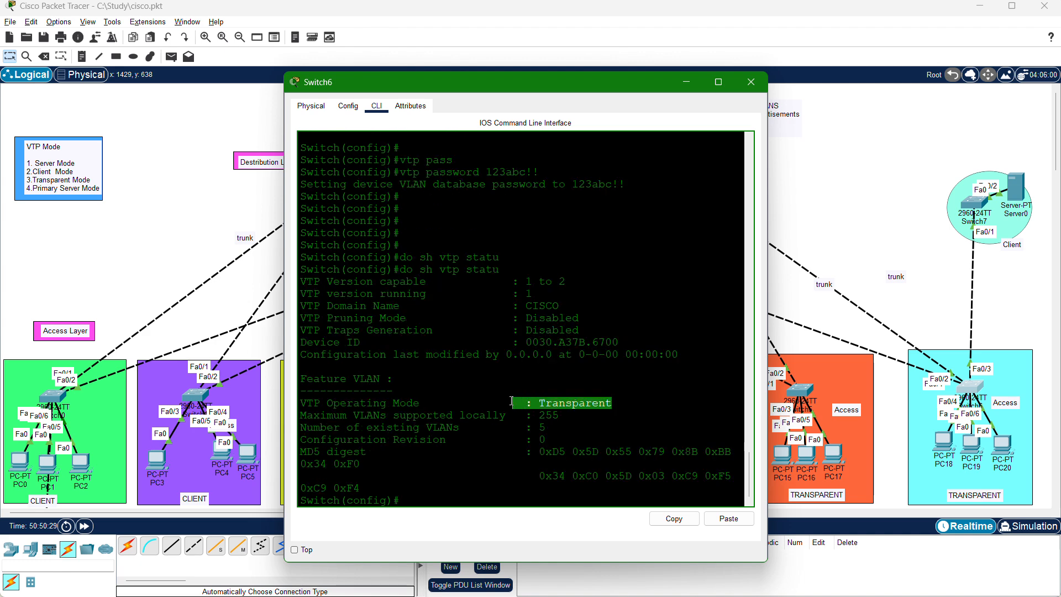
left_click(553, 429)
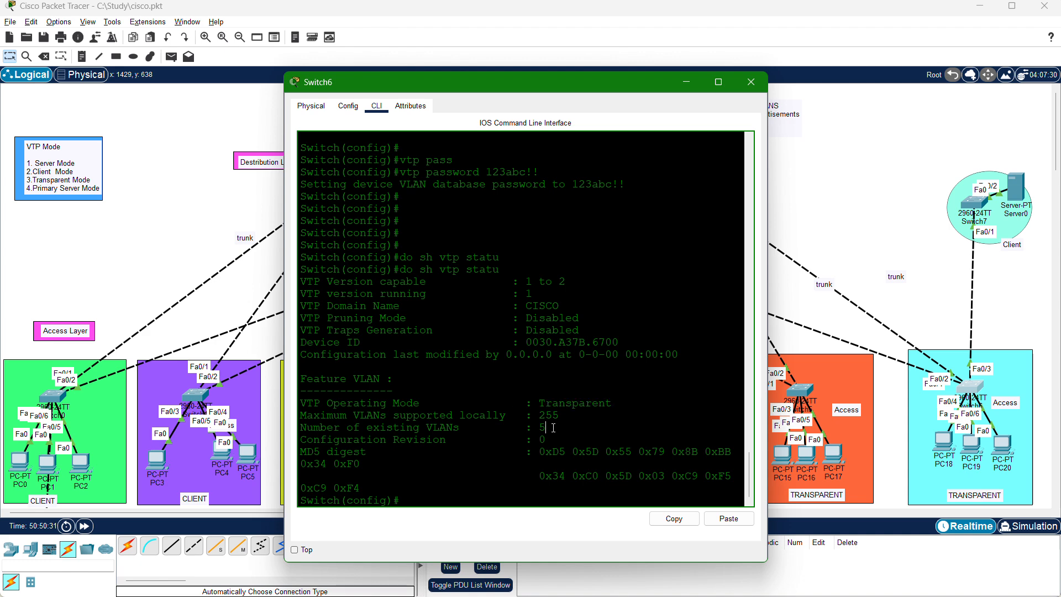
double_click(543, 428)
Switch to Switch1's console and display its VTP status from global configuration with do sh vtp sta.
left_click(215, 393)
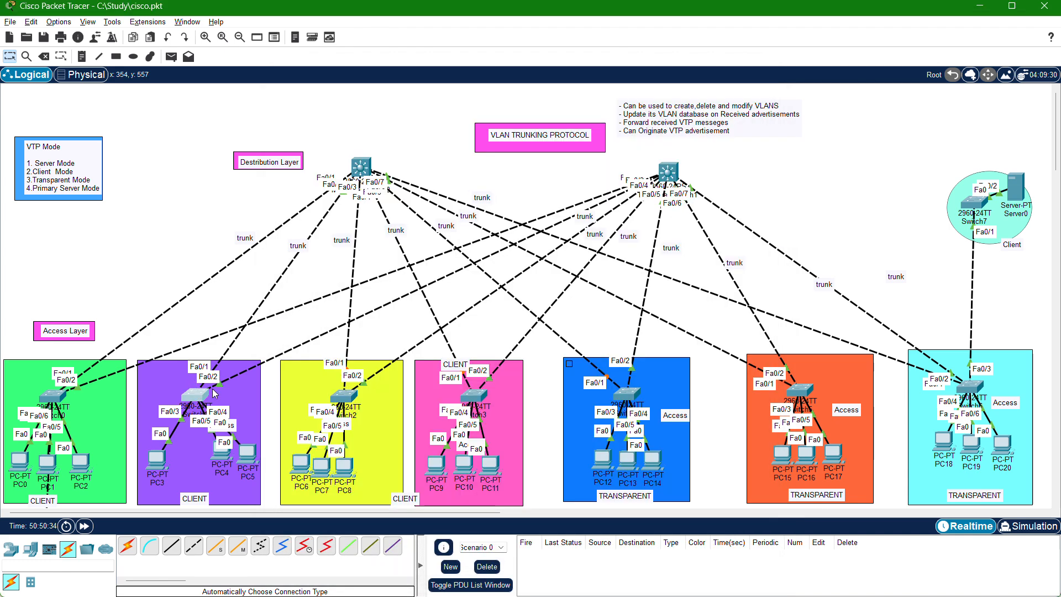
left_click(214, 393)
key("Return")
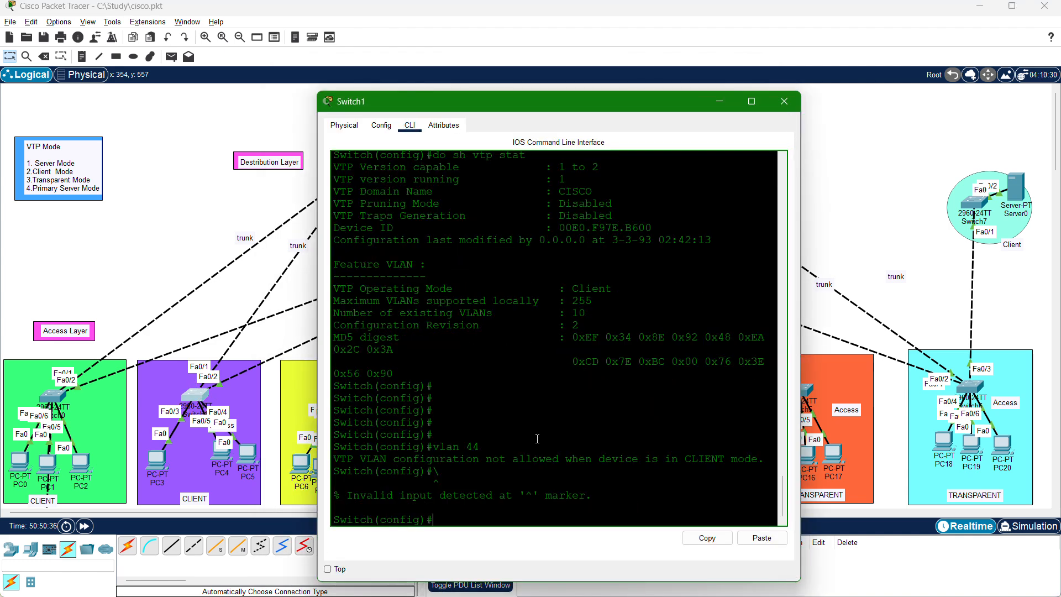
key("Up")
key("Up")
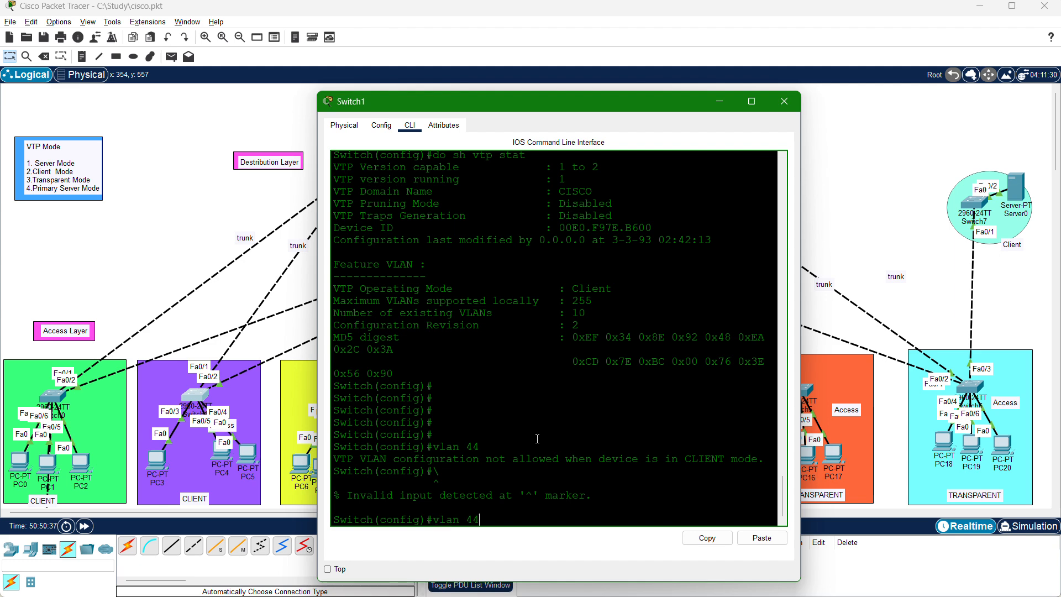
key("Down")
type("dos")
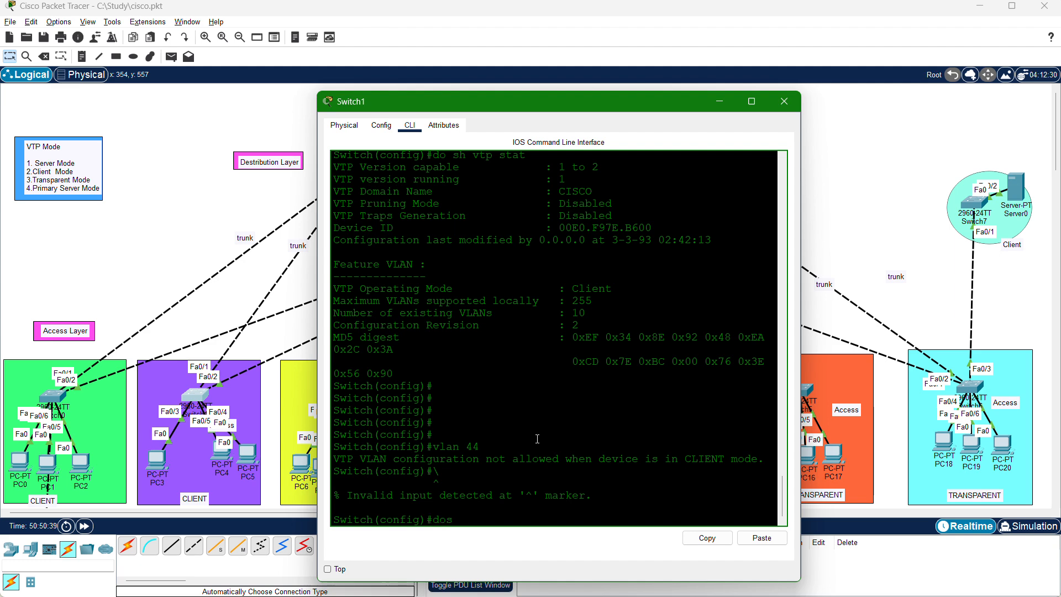
key("BackSpace")
type("sh vtp sta")
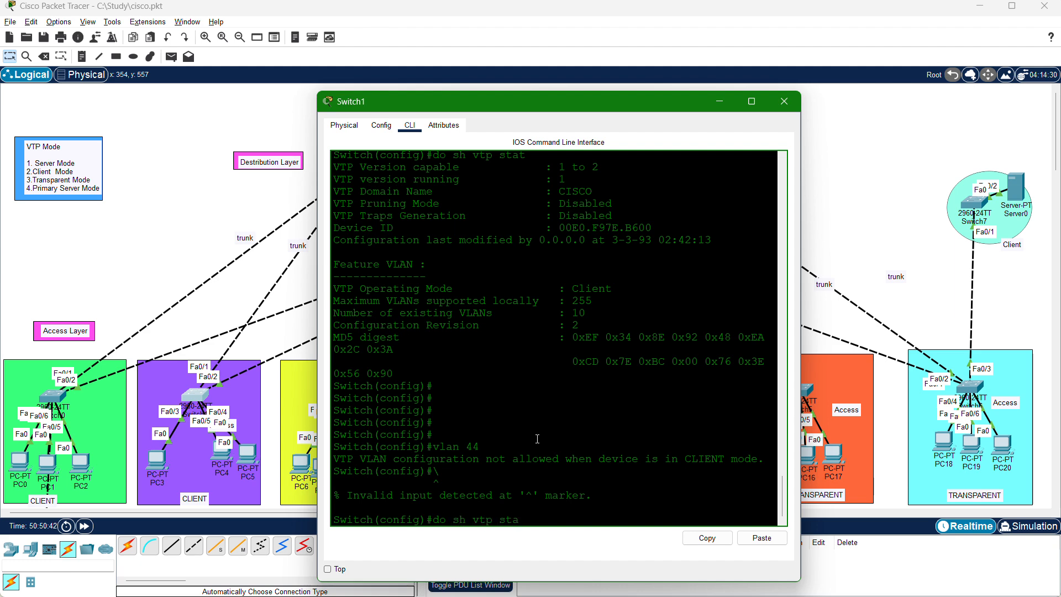
key("Return")
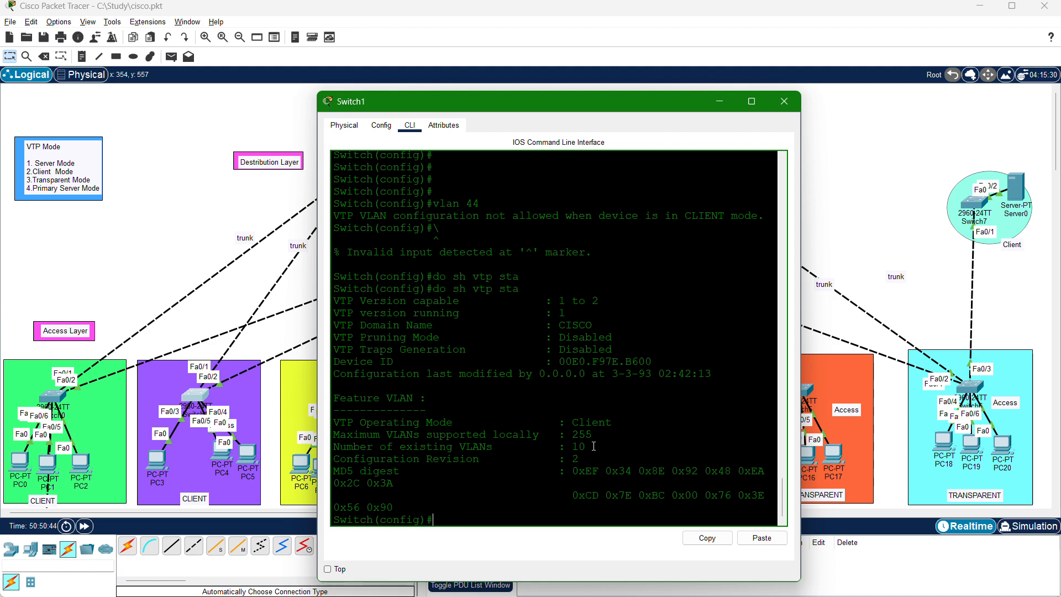
Highlight the number of existing VLANs in Switch1's VTP status and minimize its window.
left_click_drag(586, 447, 481, 446)
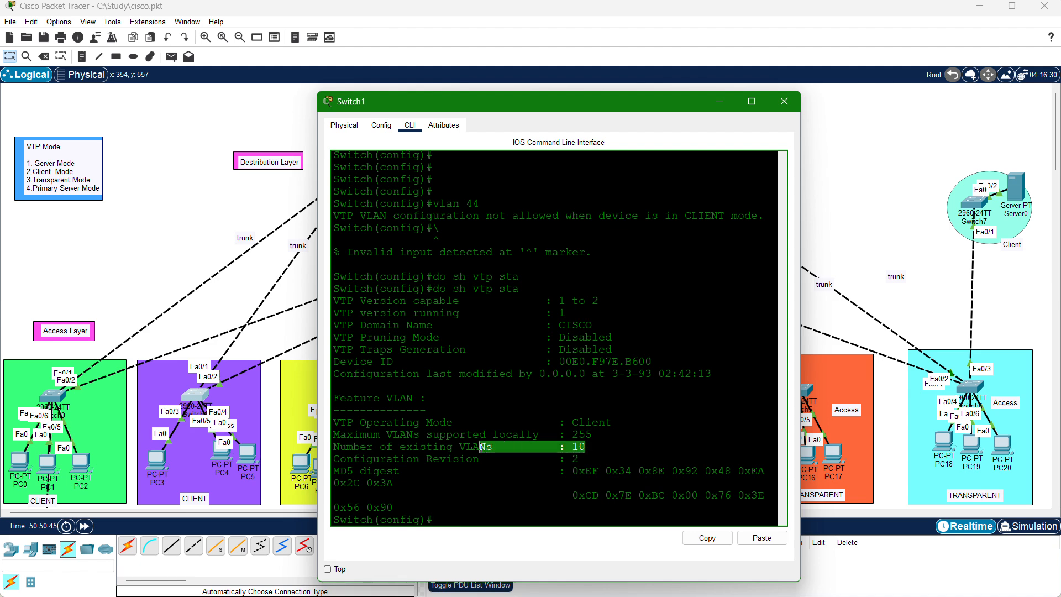
left_click(602, 443)
left_click(724, 101)
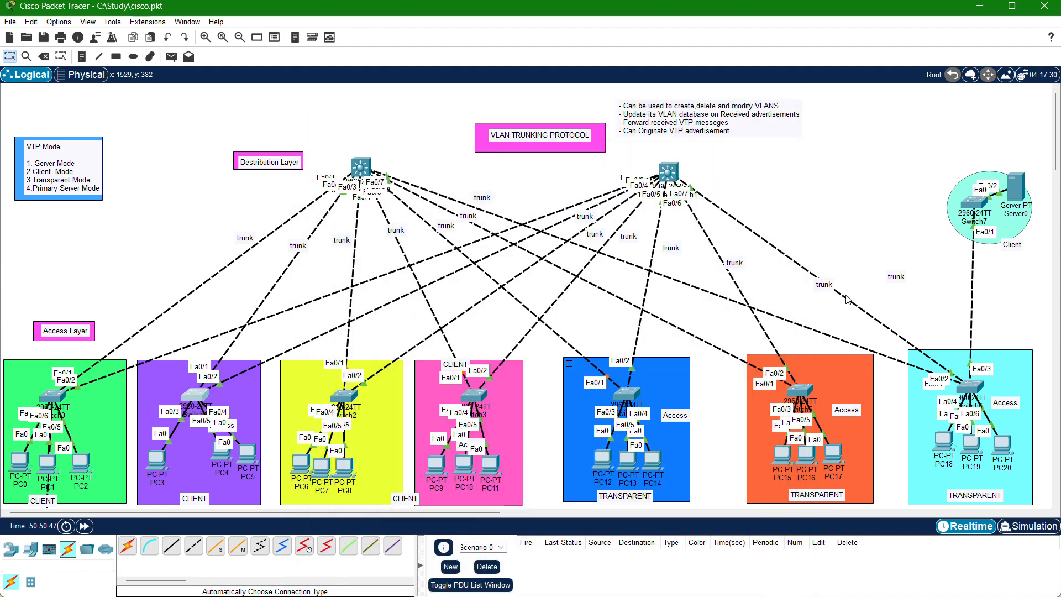
Return to Switch6's console, reposition its window and list its VLANs with do sh vlan.
left_click(969, 387)
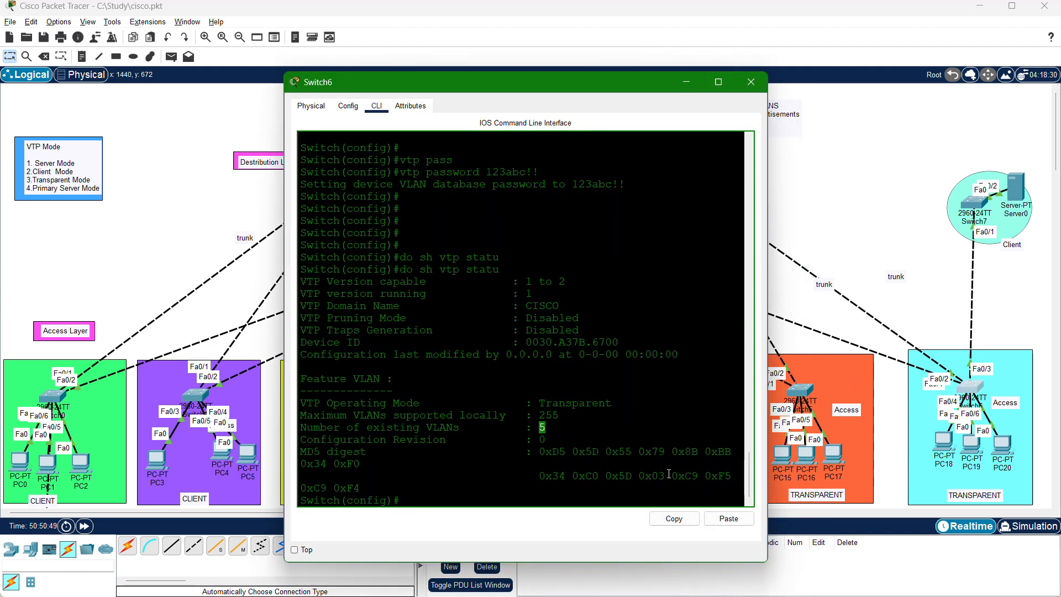
left_click(569, 437)
left_click_drag(585, 86, 477, 232)
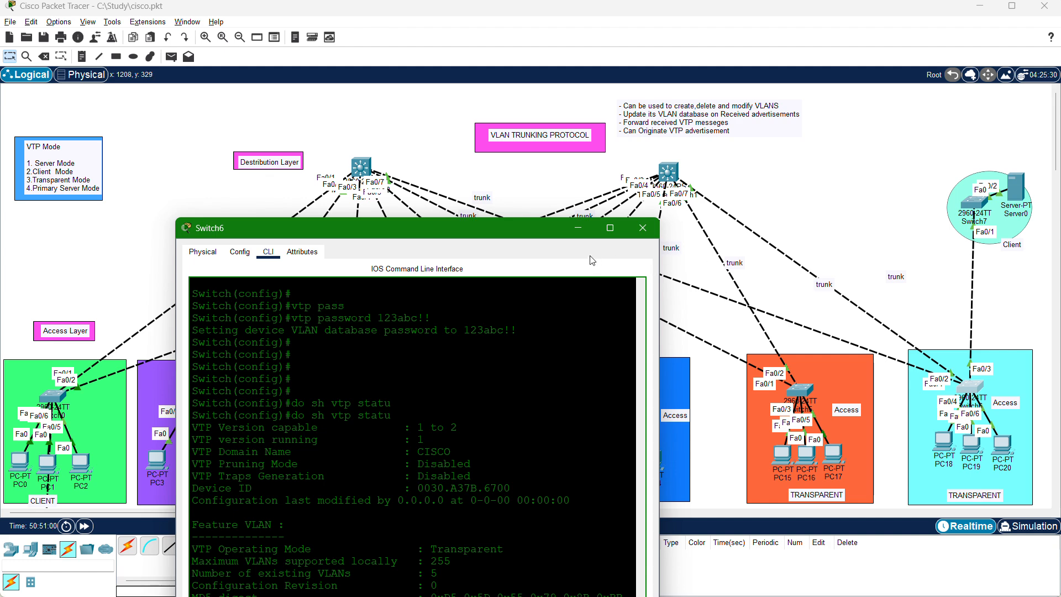
left_click_drag(548, 237, 676, 135)
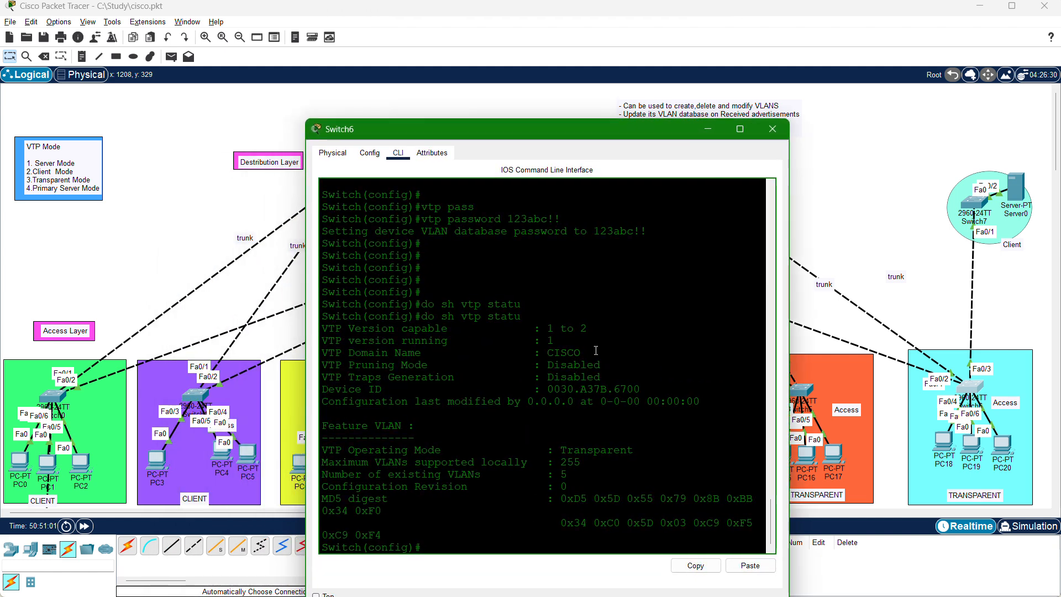
type("do sh vlan")
key("Return")
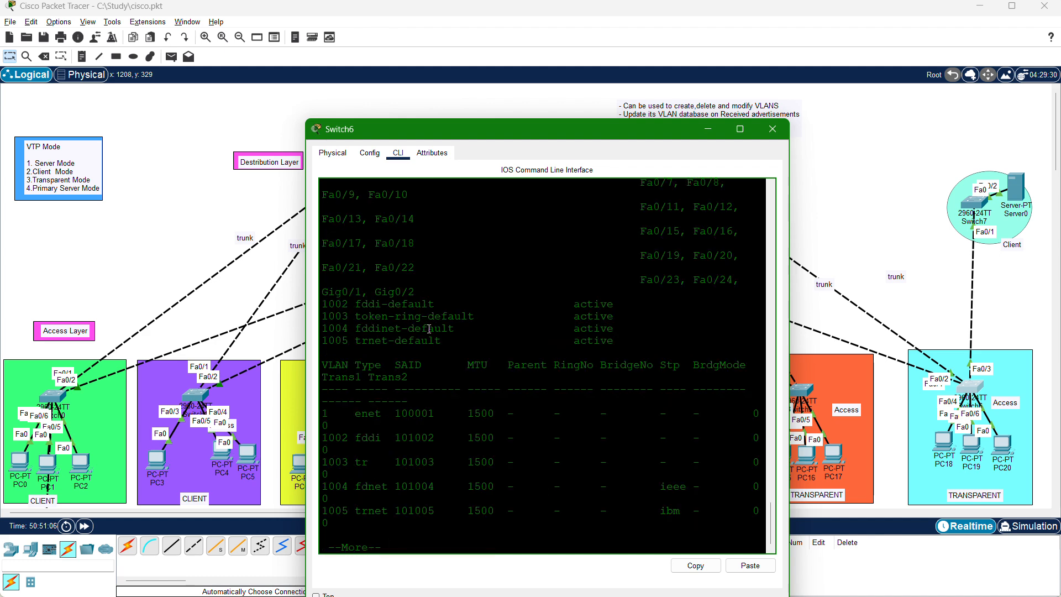
Highlight the default VLANs 1 and 1002 to 1005 in Switch6's VLAN table and finish the paged listing.
left_click_drag(441, 341, 321, 306)
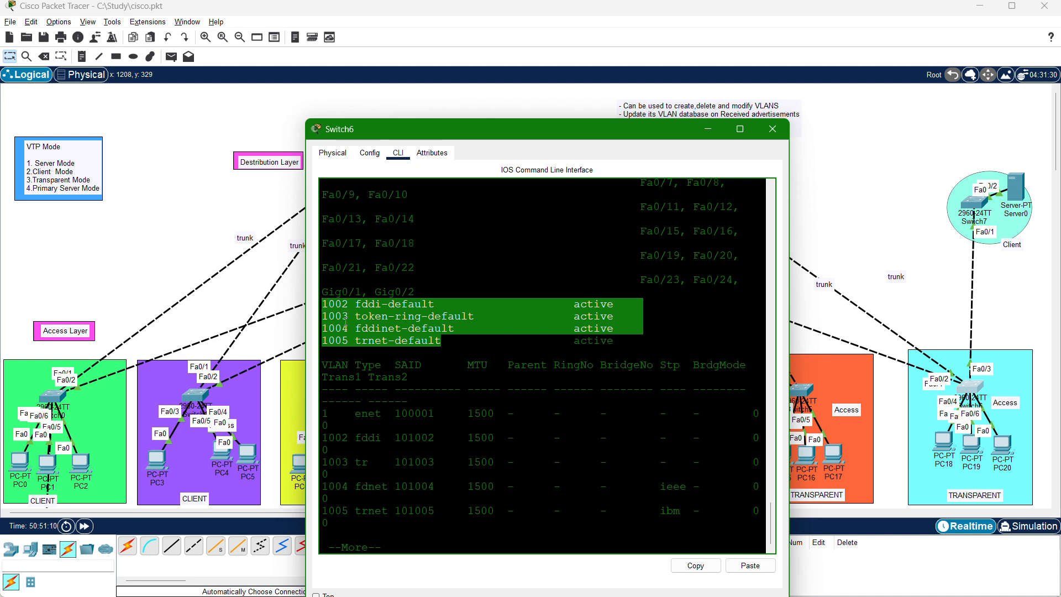
scroll(348, 331, "up", 2)
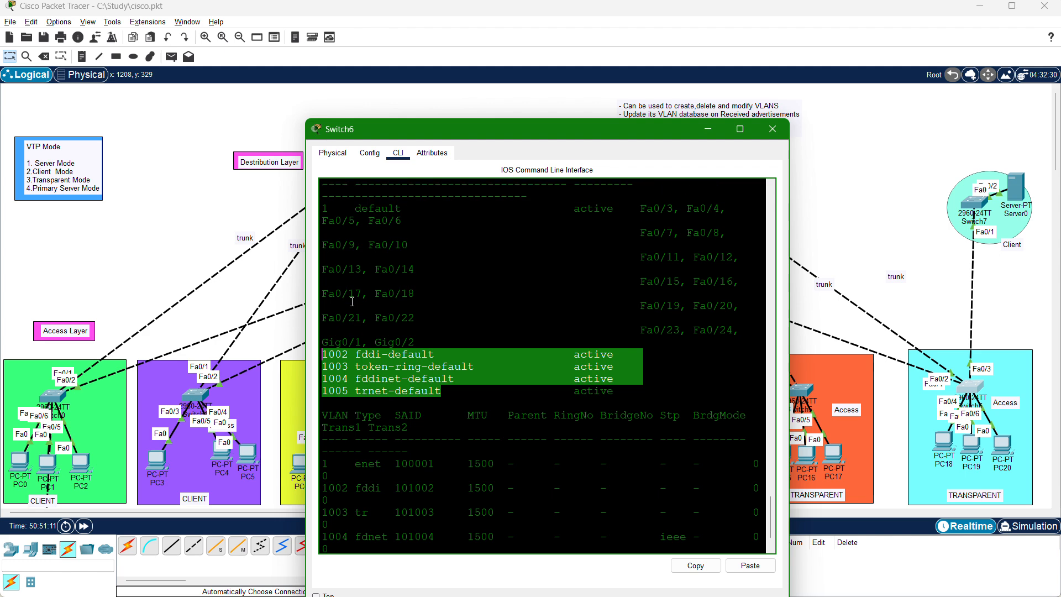
left_click(334, 206)
left_click_drag(335, 206, 323, 209)
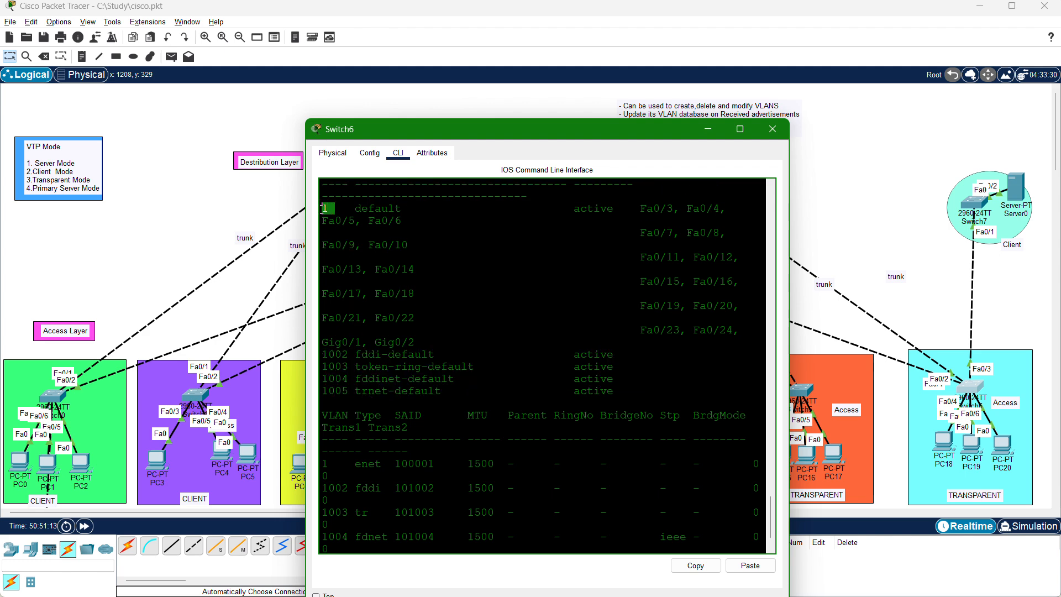
left_click_drag(435, 408, 330, 354)
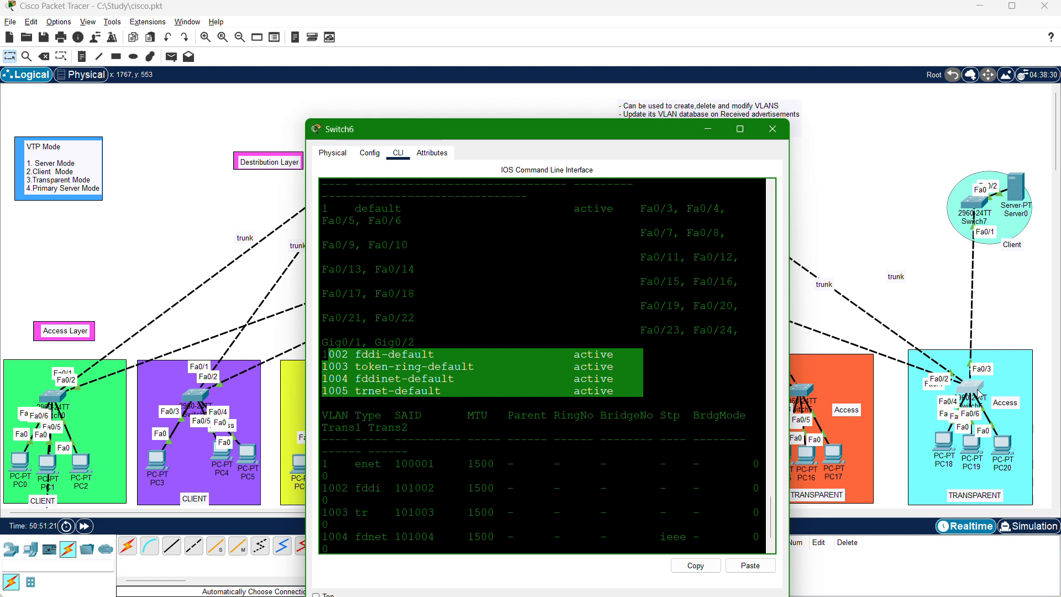
scroll(691, 514, "down", 2)
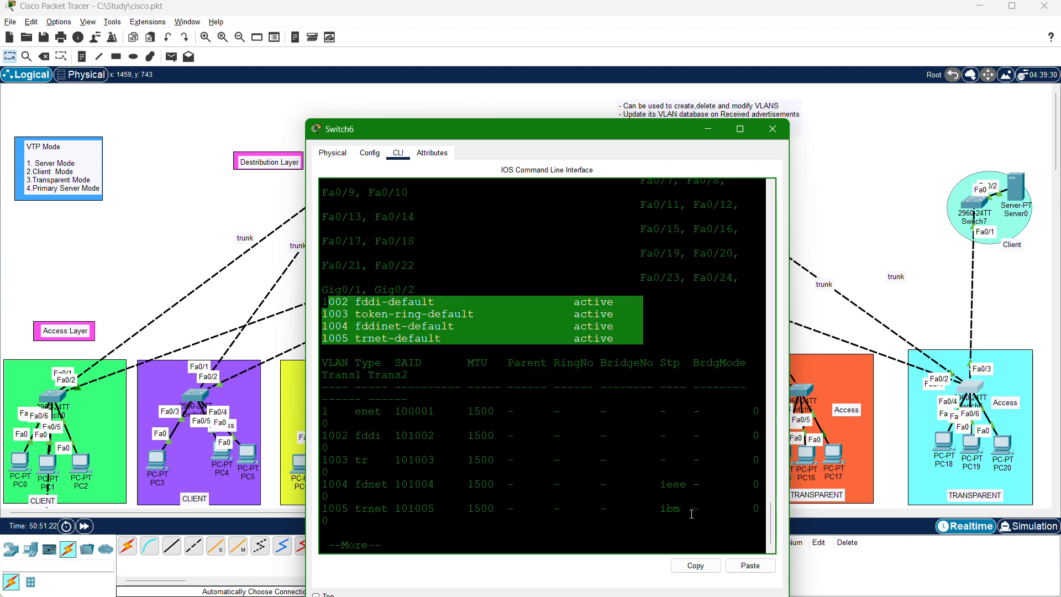
key("Return")
key("Return")
key("Return")
key("Return")
key("Return")
key("Return")
key("Return")
key("Return")
key("Return")
key("Return")
Create VLAN 99 on Switch6, name it TEST and leave VLAN configuration.
key("Return")
key("Return")
key("Return")
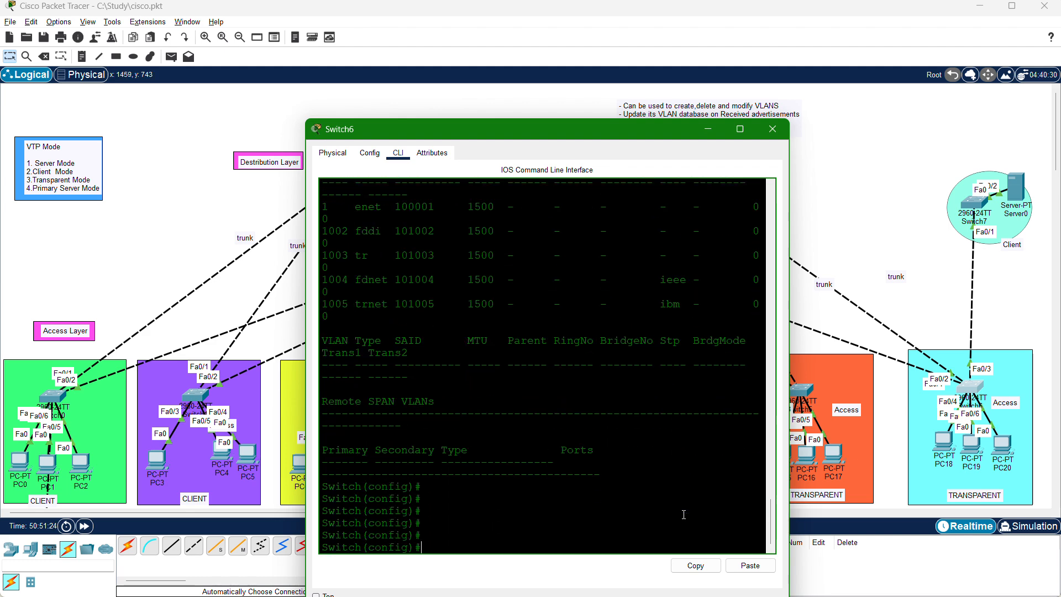
type("vlan 99")
key("Return")
type("nam")
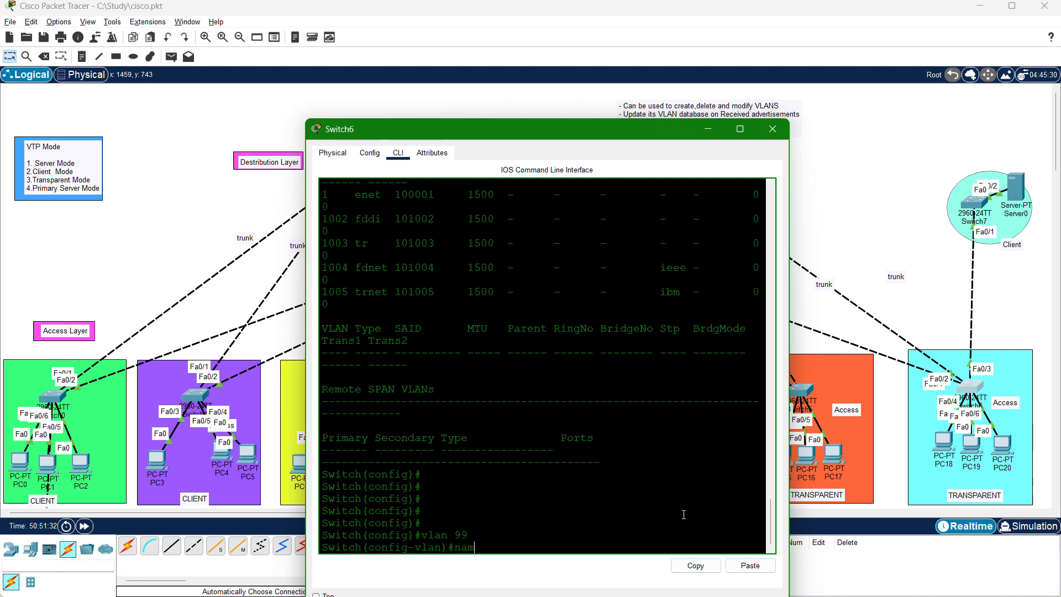
type("e TEST")
key("Return")
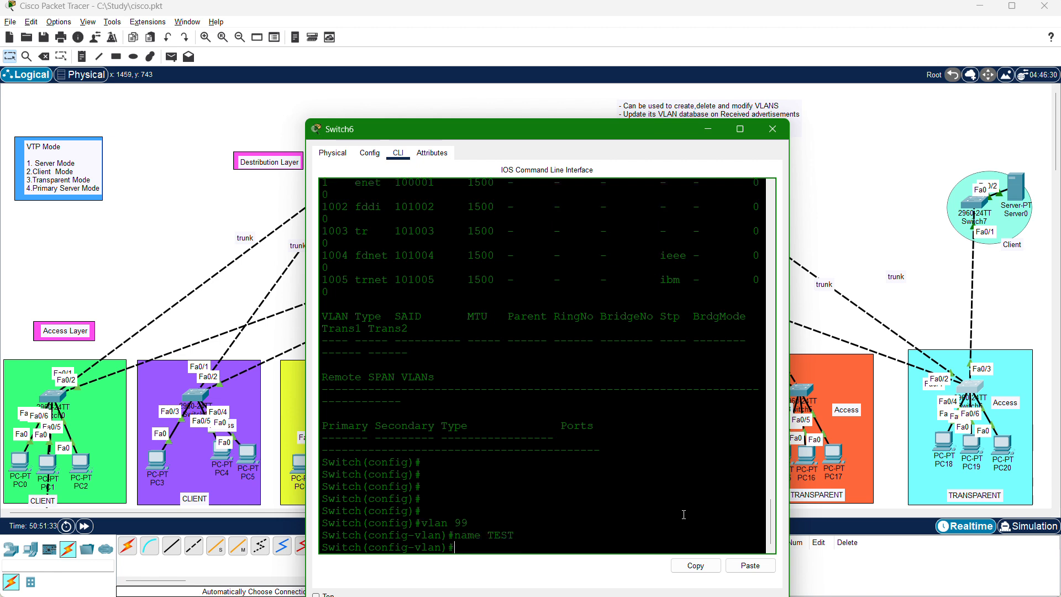
type("EXIT")
List Switch6's VLANs again, highlight the VLAN 99 TEST entry, finish the listing and move the console window aside.
key("Return")
key("Return")
type("DOS H ")
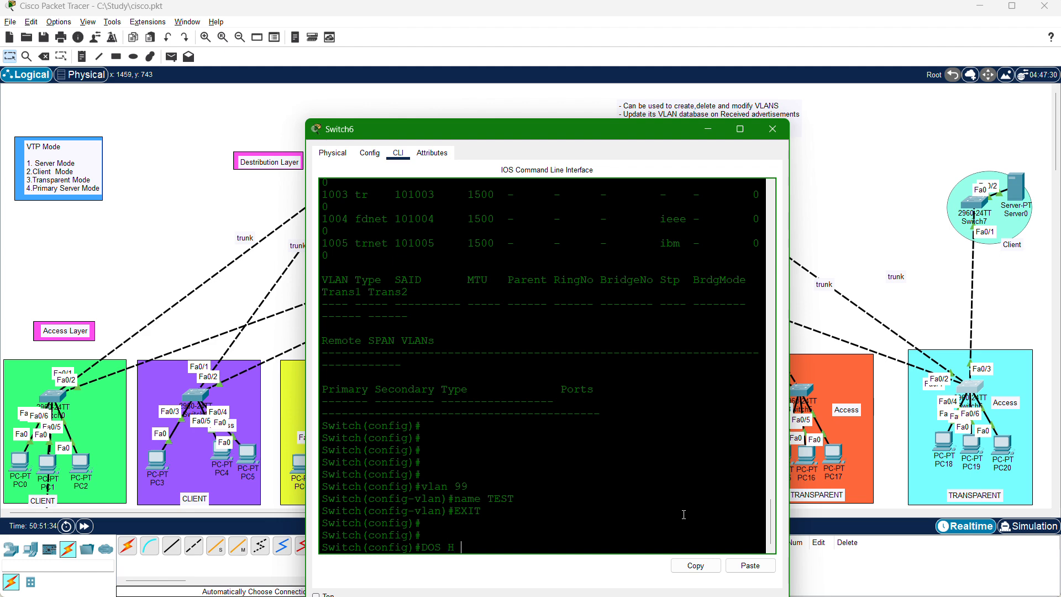
type(" SH VLAN")
key("Return")
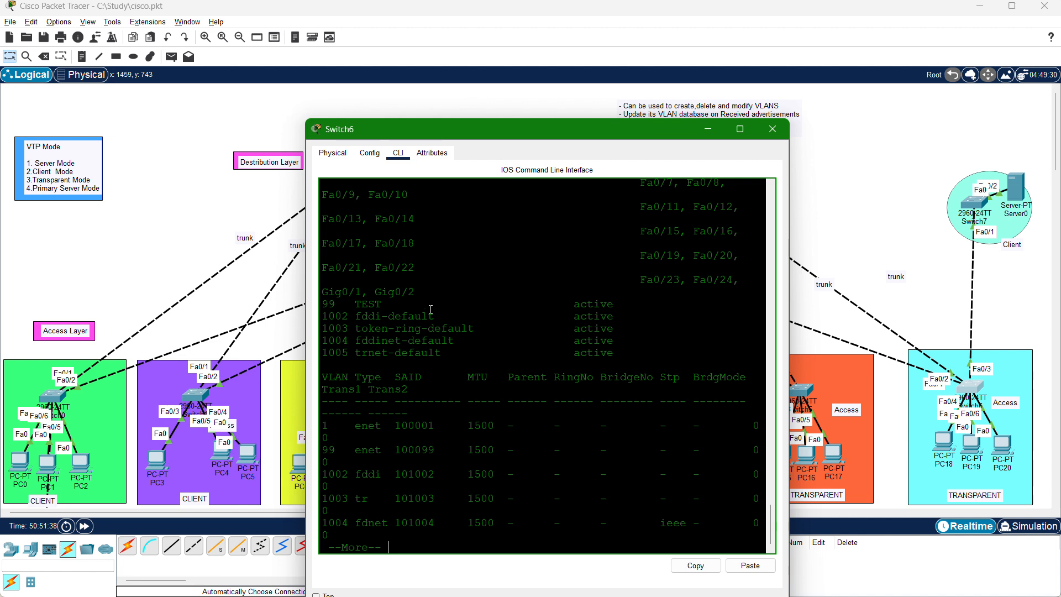
left_click_drag(384, 303, 306, 305)
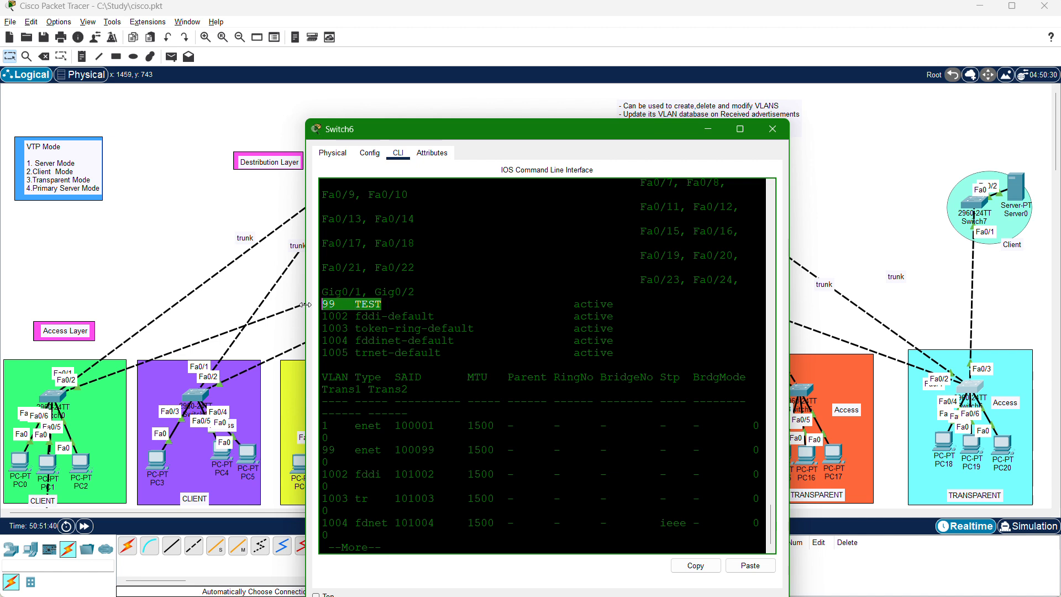
left_click(379, 304)
left_click_drag(382, 304, 354, 304)
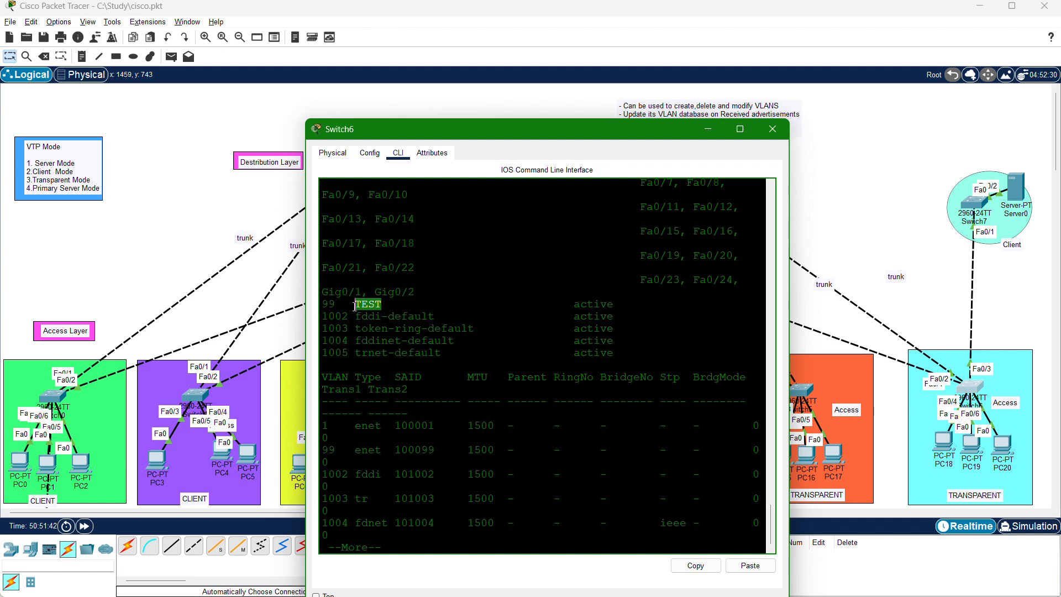
key("space")
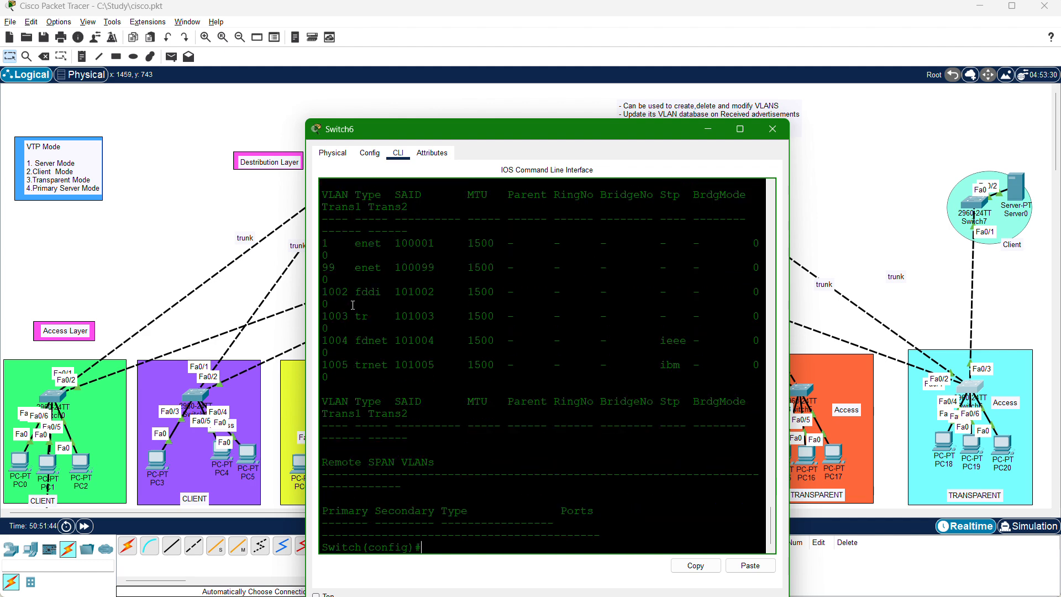
key("Return")
key("Return")
key("Return")
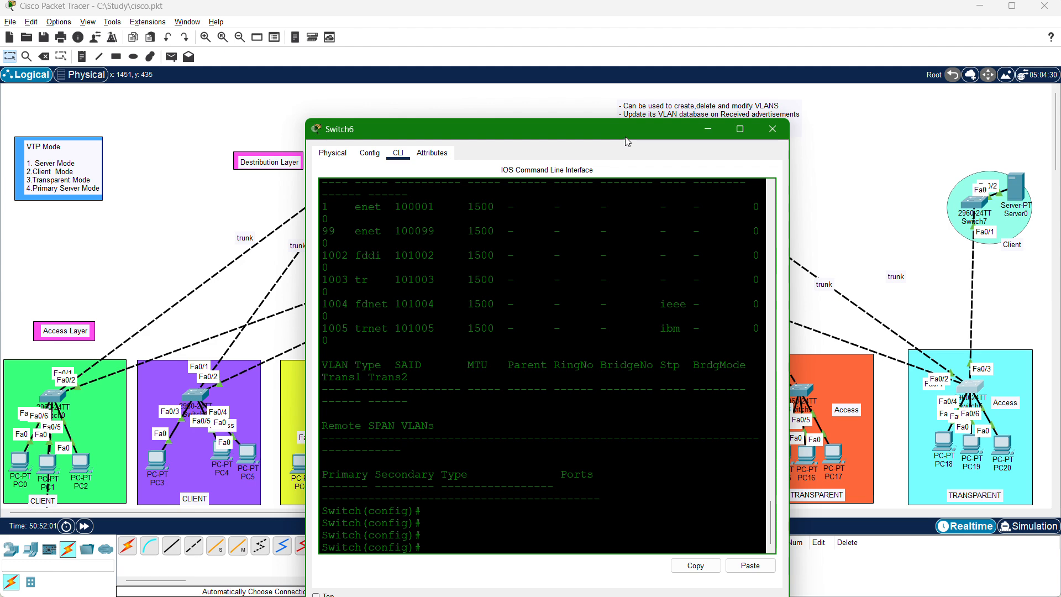
left_click_drag(624, 142, 562, 194)
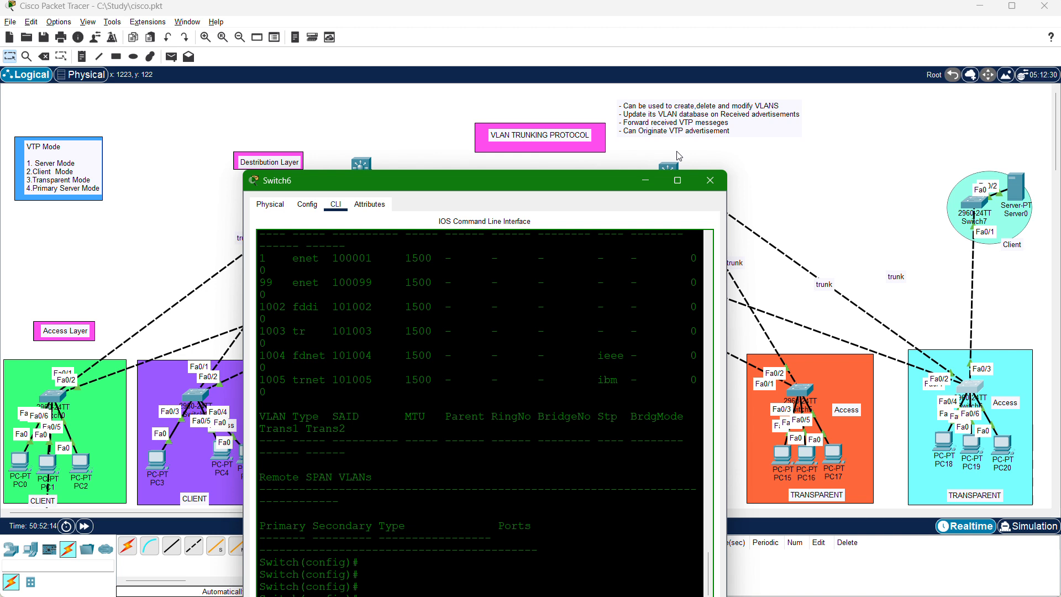
Open Switch7's command line and enter privileged EXEC mode.
left_click(975, 206)
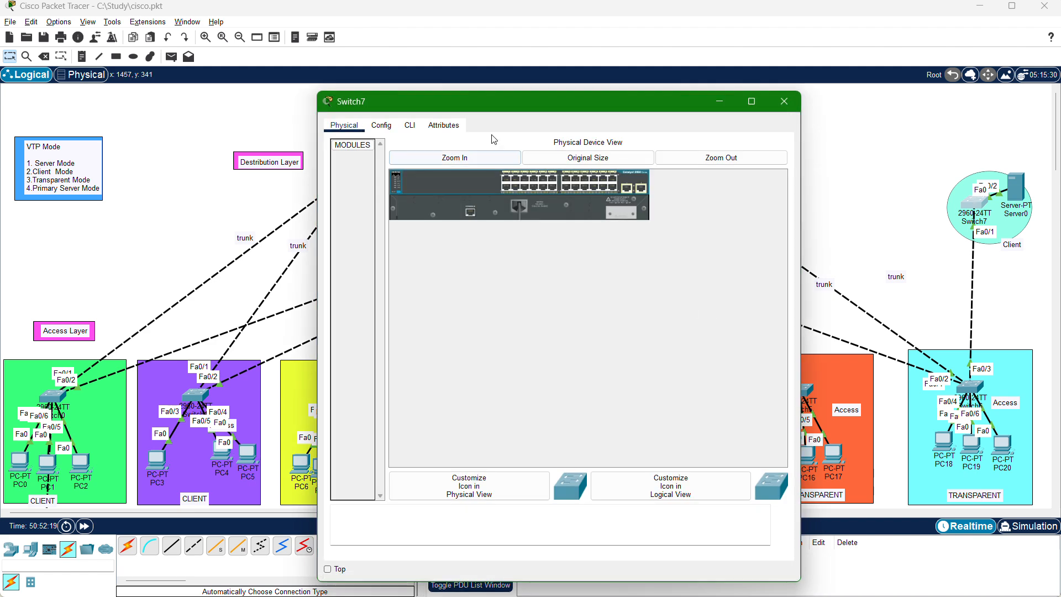
left_click(412, 126)
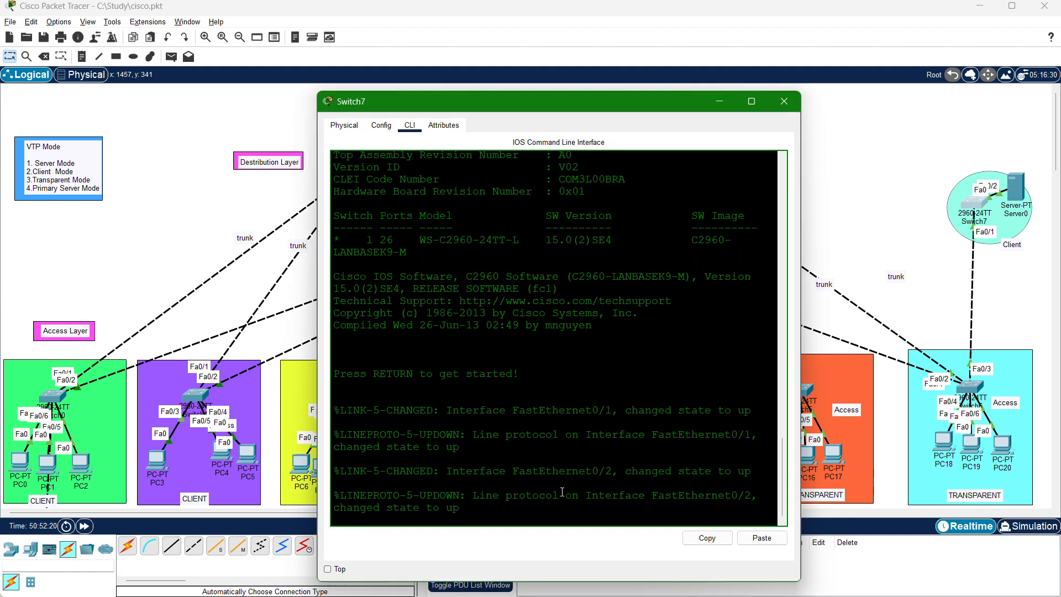
key("Return")
type("\\")
key("Return")
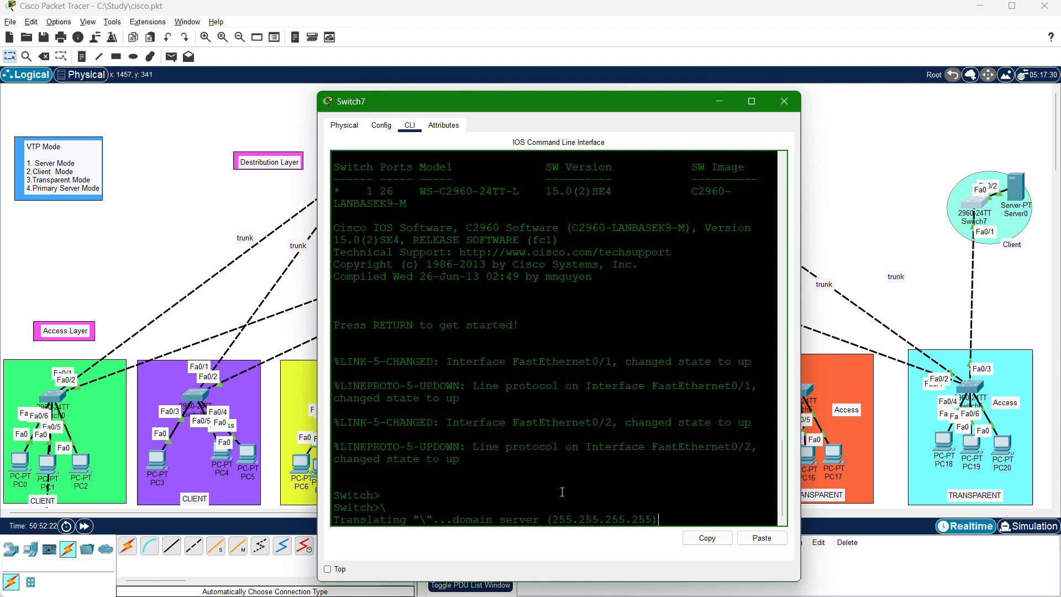
key("Return")
key("Return")
key("Return")
type("EN")
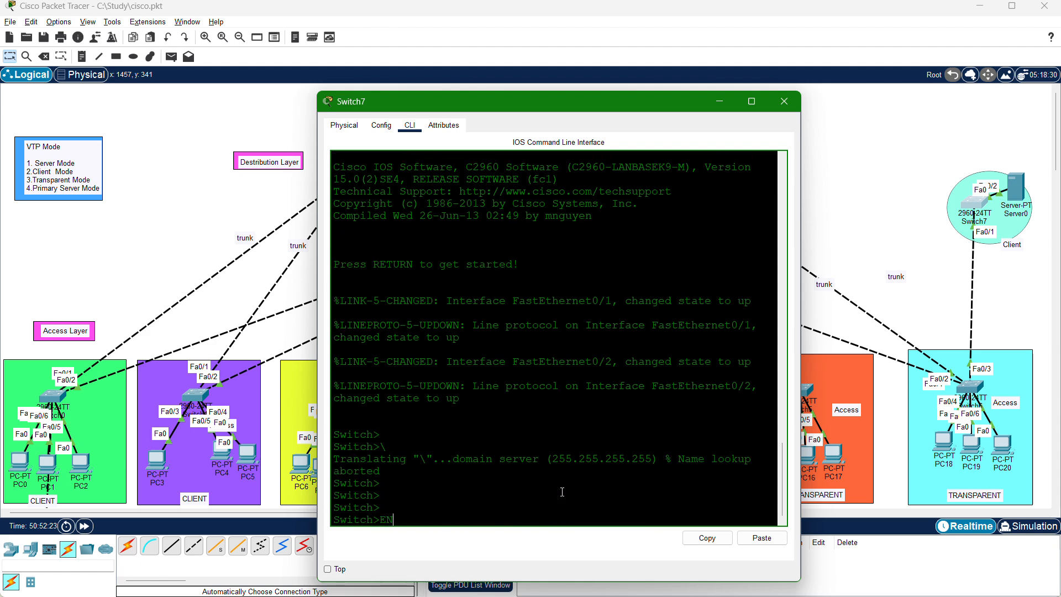
key("Return")
type("ch#c")
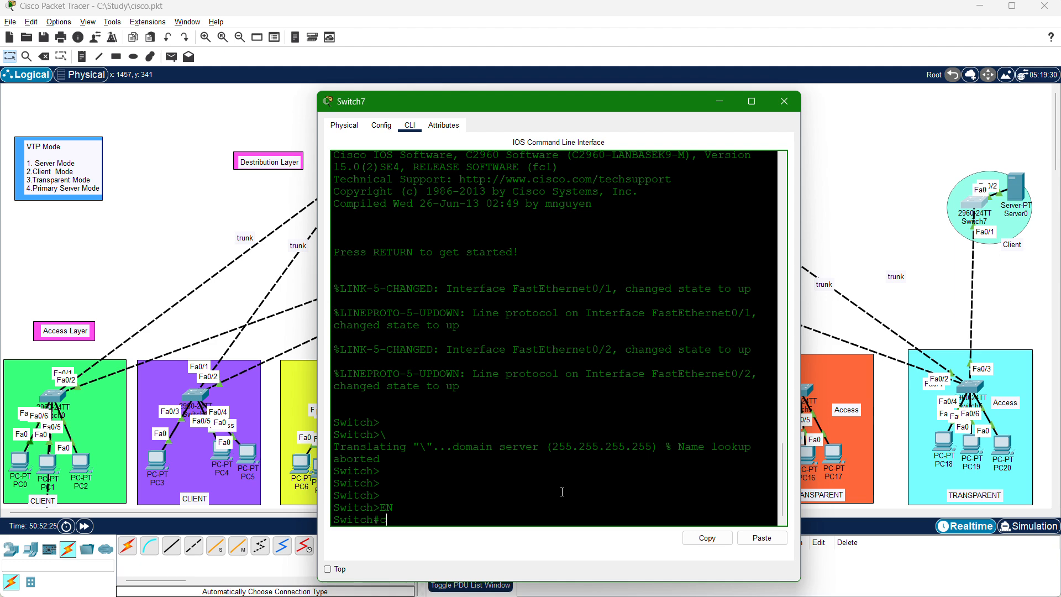
key("BackSpace")
Reposition Switch7's console window and enter global configuration mode with config t.
left_click_drag(639, 108, 604, 123)
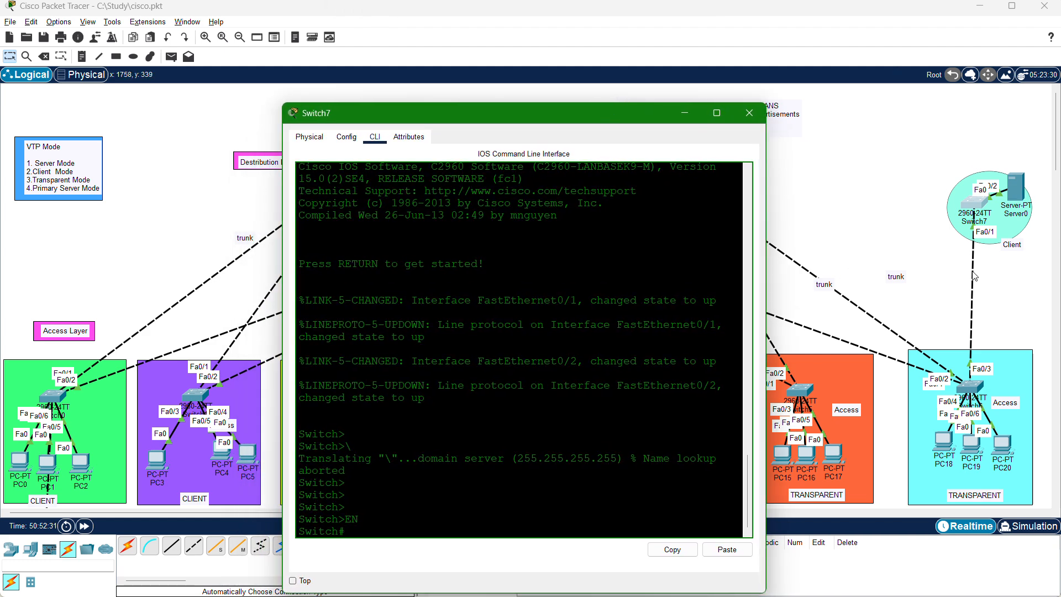
left_click_drag(649, 117, 608, 182)
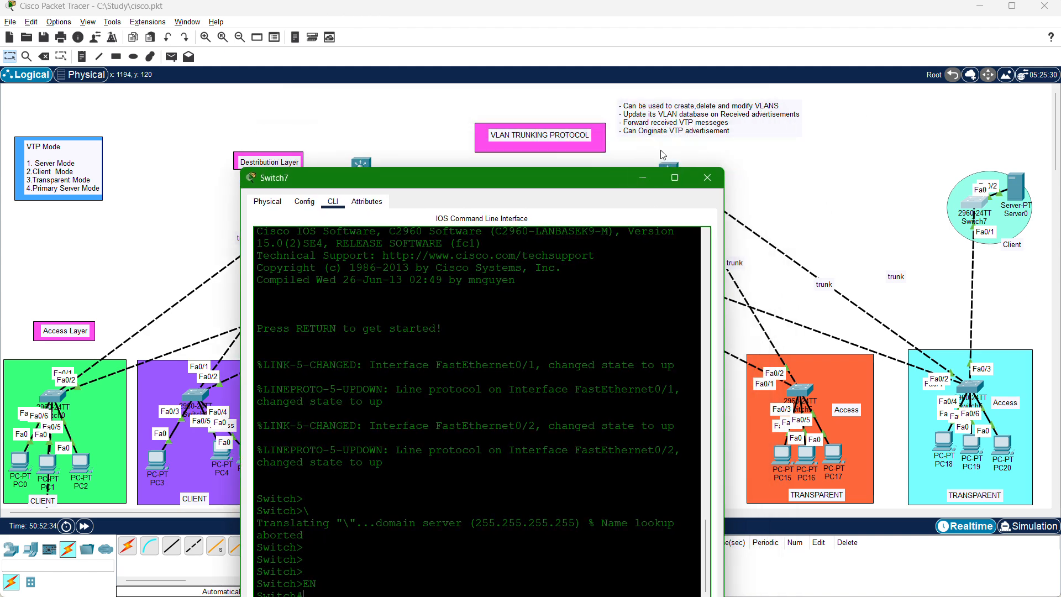
left_click_drag(578, 172, 669, 98)
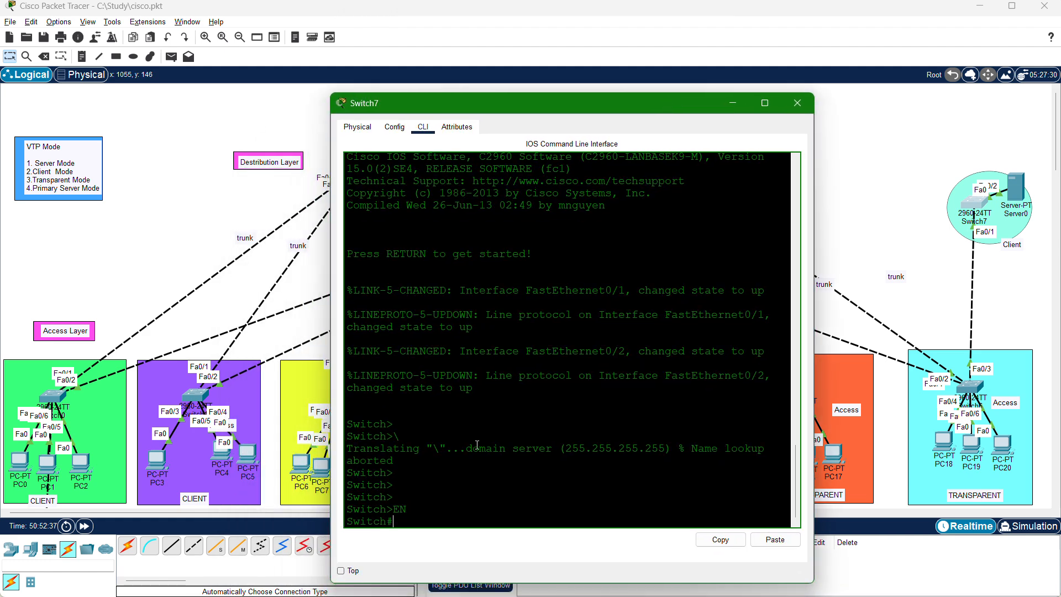
type("config t")
key("Return")
key("Return")
key("Return")
key("Return")
key("Return")
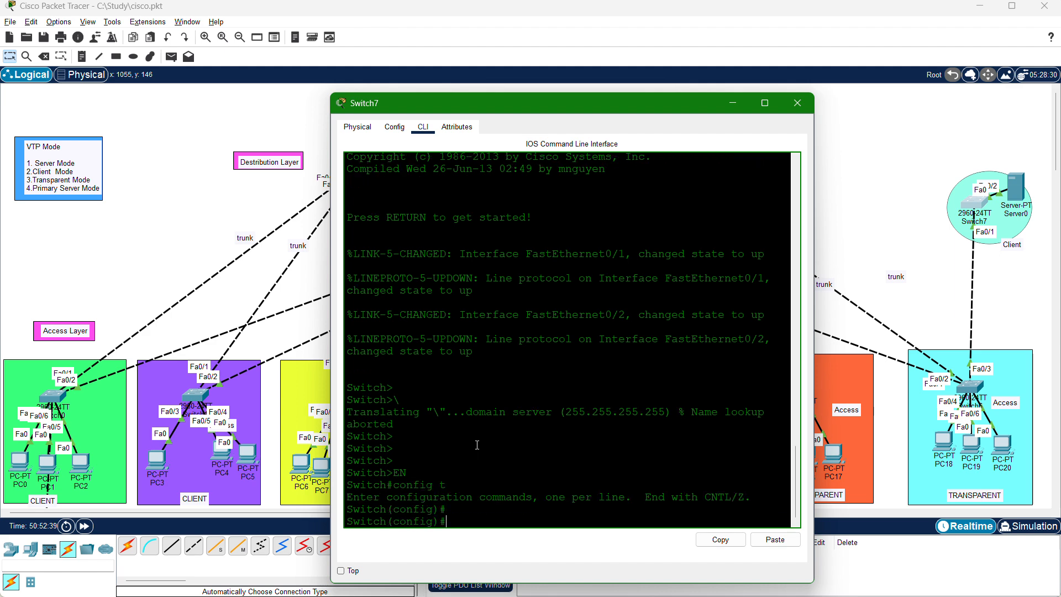
Enter interface configuration for fa0/1 on Switch7.
type("int range")
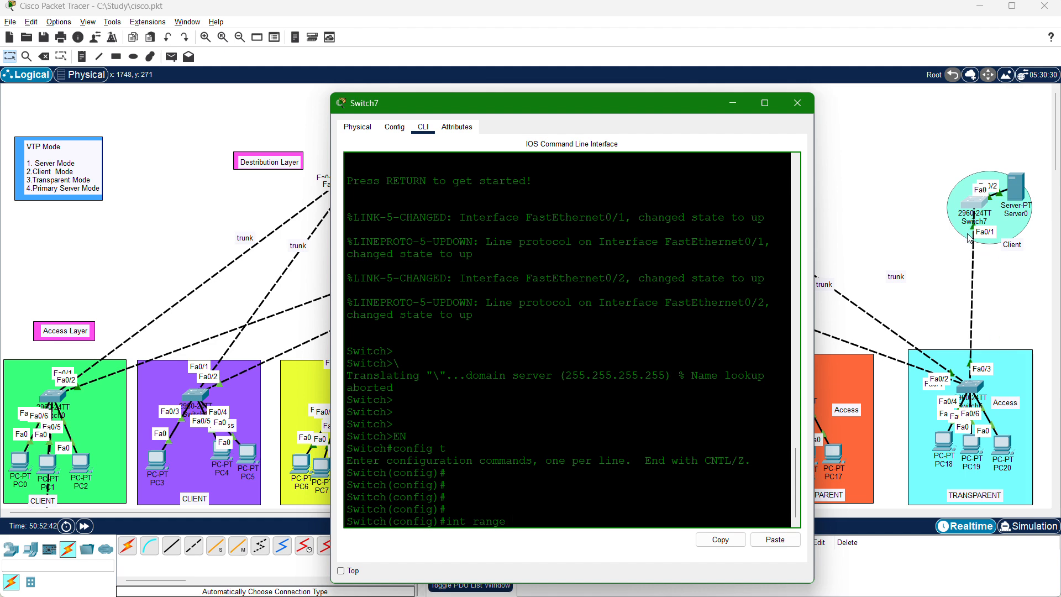
key("BackSpace")
key("BackSpace")
key("BackSpace")
key("BackSpace")
type("fa0/1")
key("Return")
key("Return")
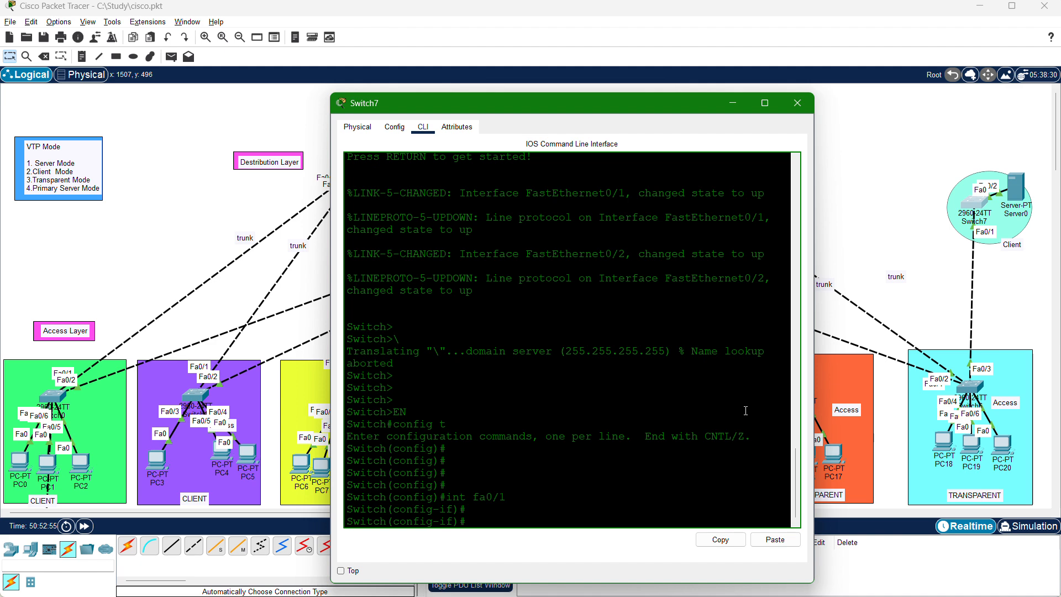
Set Switch7's fa0/1 to switchport mode trunk and return to global configuration mode.
type("switch")
key("Tab")
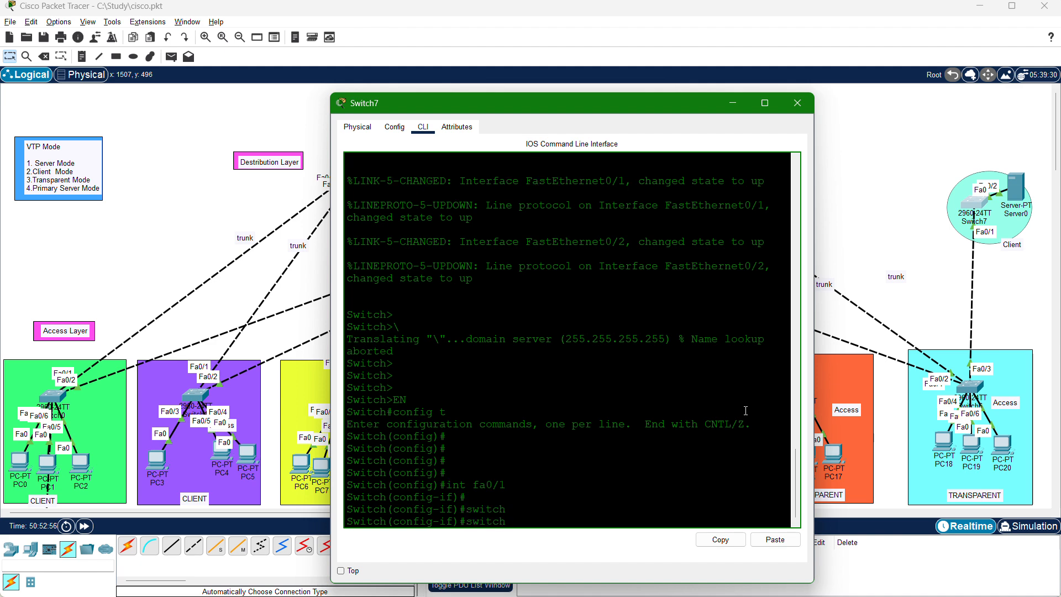
type("po")
key("Tab")
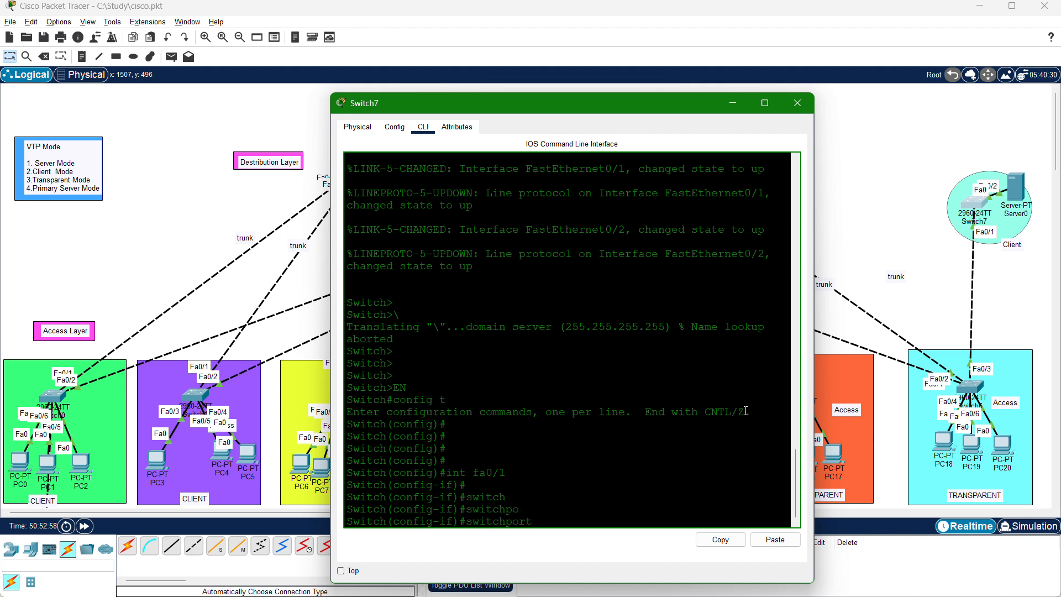
type("mode trunk")
key("Return")
key("Return")
key("Return")
key("Return")
key("Return")
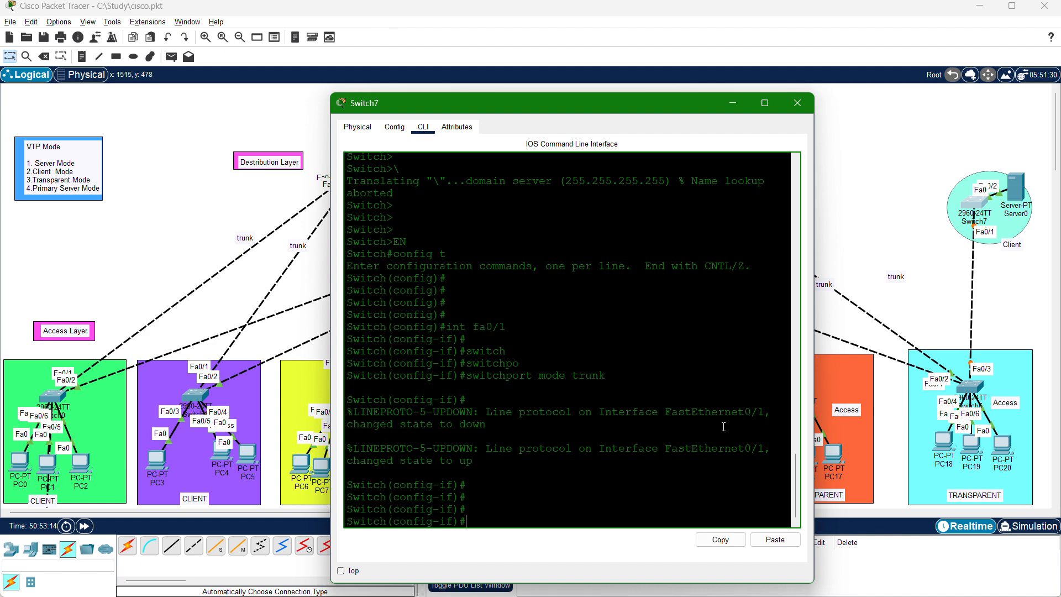
type("exit")
key("Return")
key("Return")
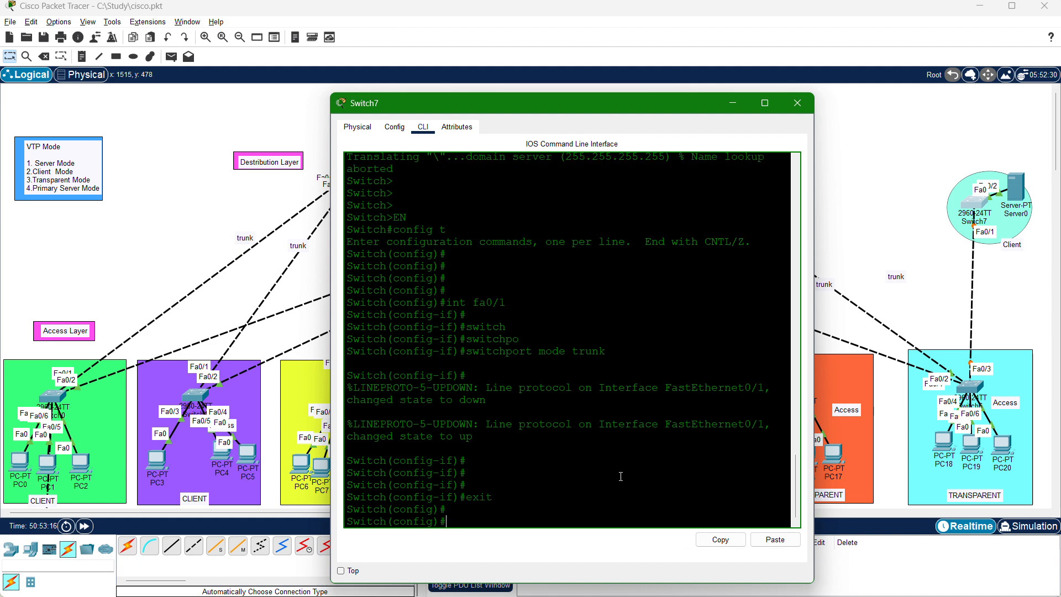
Set Switch7's VTP mode to client.
type("vtp mode client")
key("Return")
Set Switch7's VTP domain to CISCO.
key("Return")
key("Return")
key("Return")
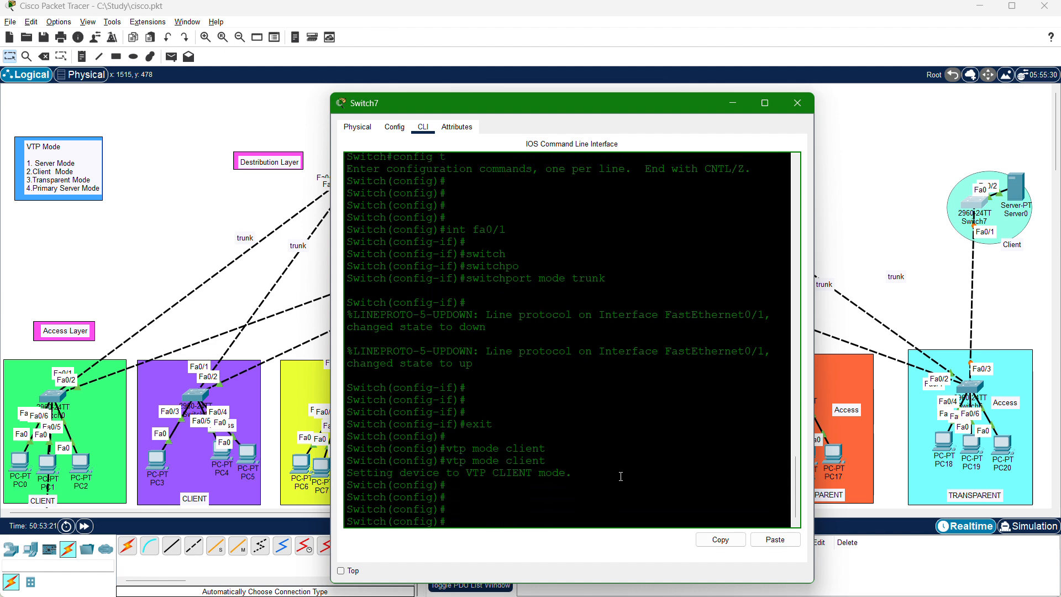
type("vtp domain CISCO")
key("Return")
key("Return")
key("Return")
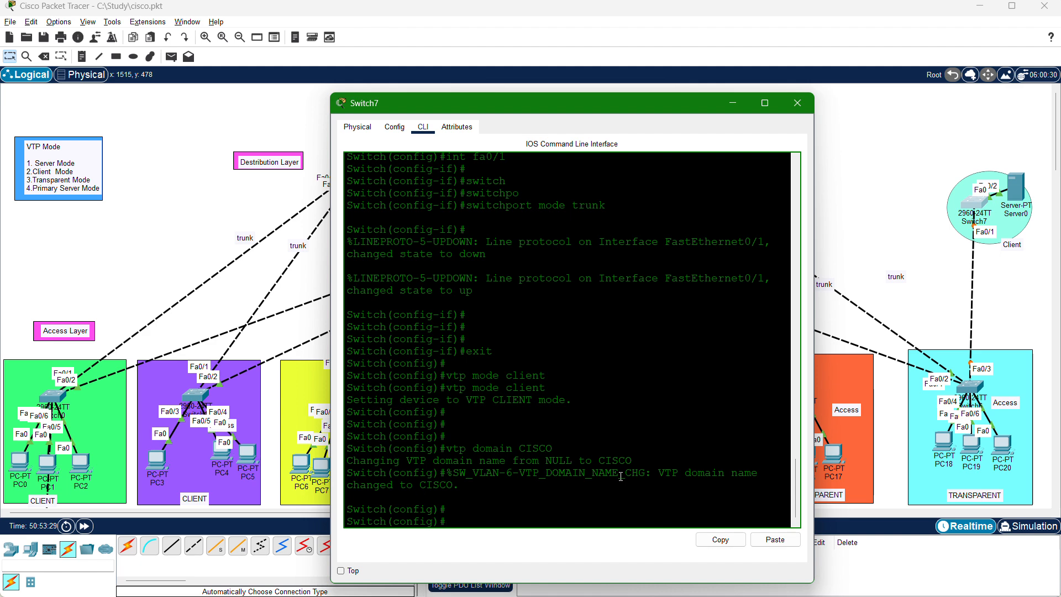
Set the VTP password on Switch7.
type("vtp pass")
key("Tab")
type("123abc")
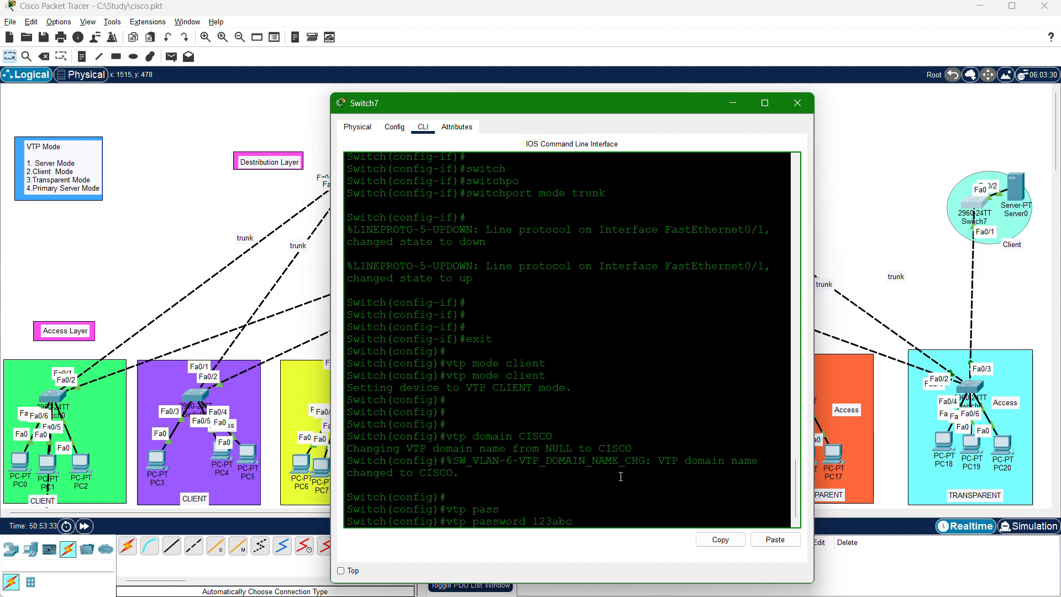
type("!!")
key("Return")
key("Return")
key("Return")
key("Return")
key("Return")
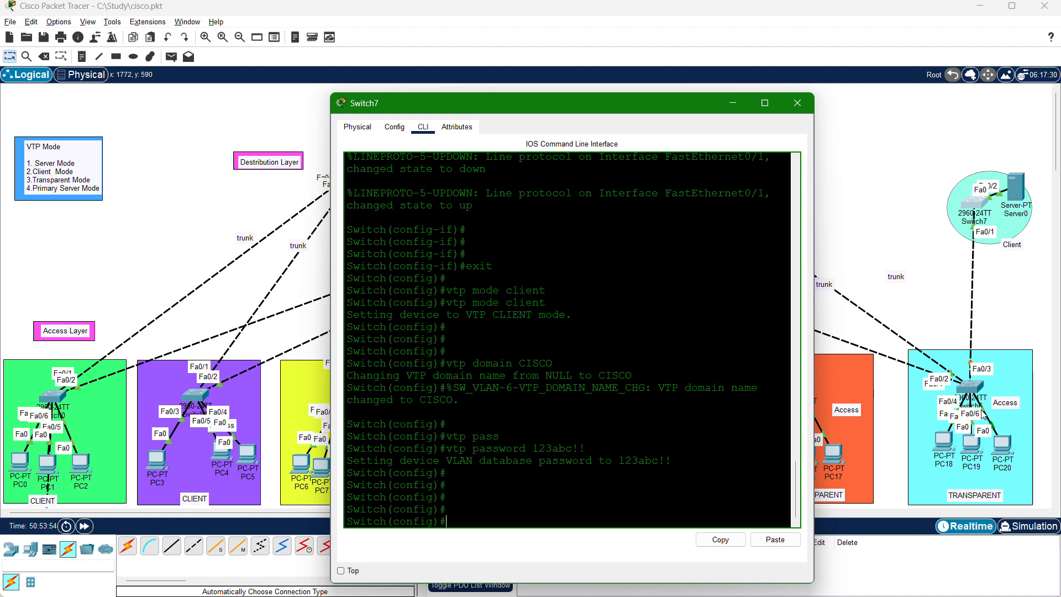
Return to Switch6's console, reposition its window, list its VLANs with do sh vlan and highlight around the VLAN 99 TEST entry.
left_click(972, 388)
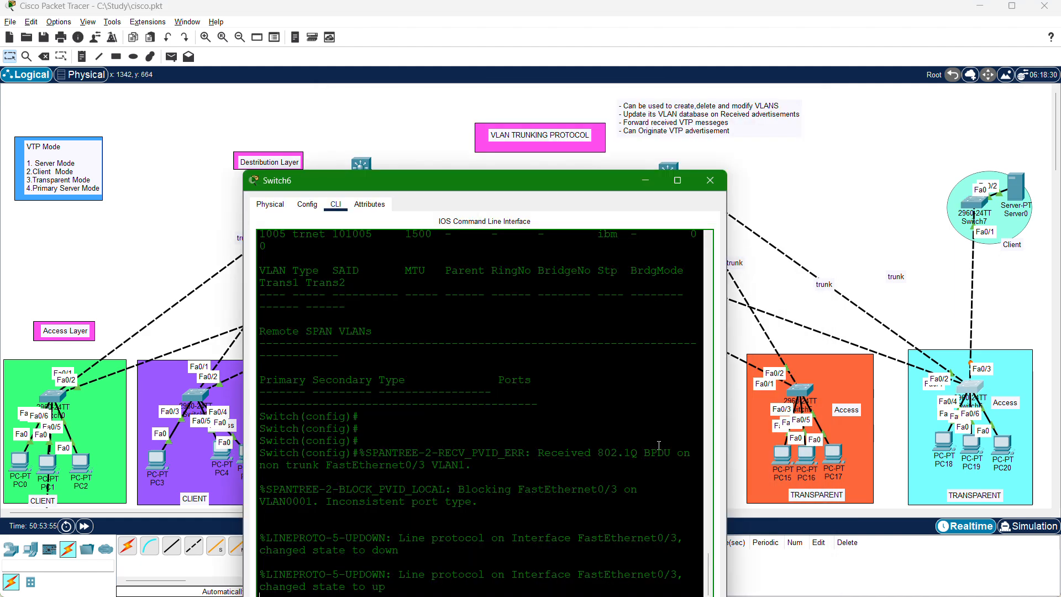
left_click_drag(564, 177, 597, 90)
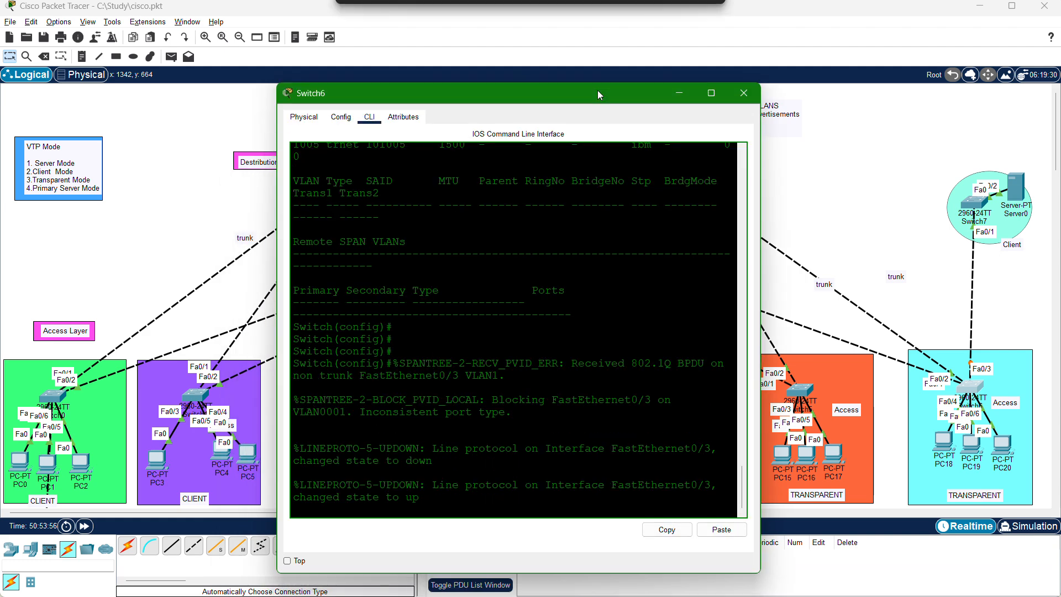
key("Return")
key("Return")
key("Return")
key("Return")
key("Return")
key("Return")
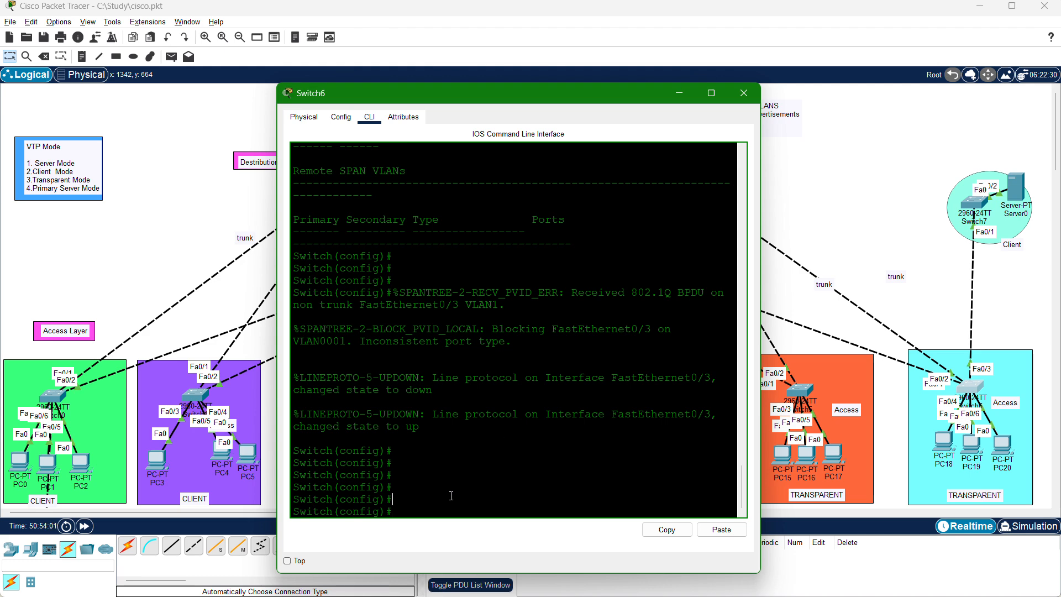
type("do sh vlan")
key("Return")
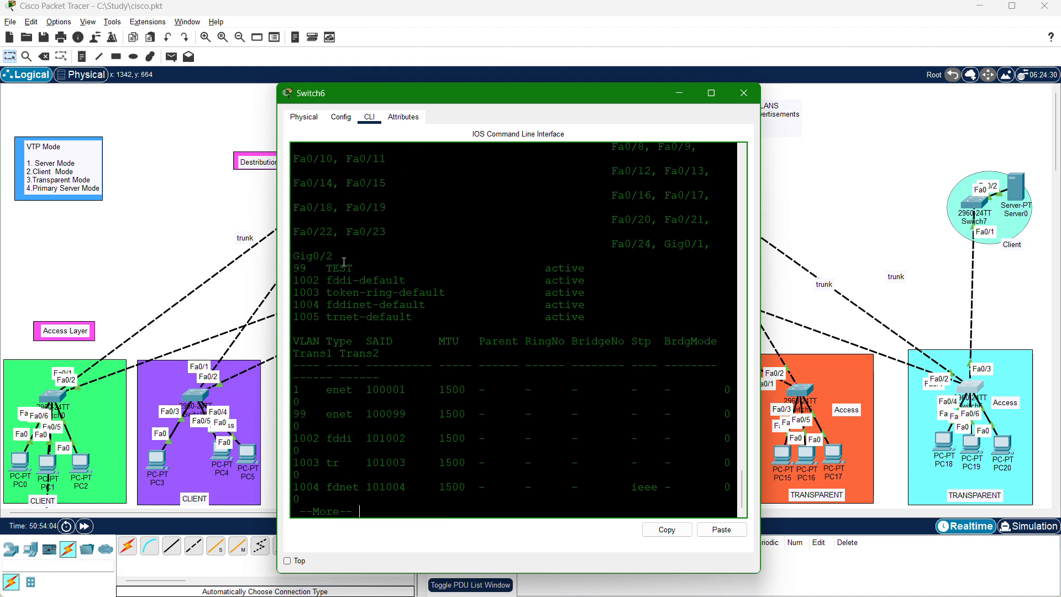
left_click_drag(365, 268, 339, 281)
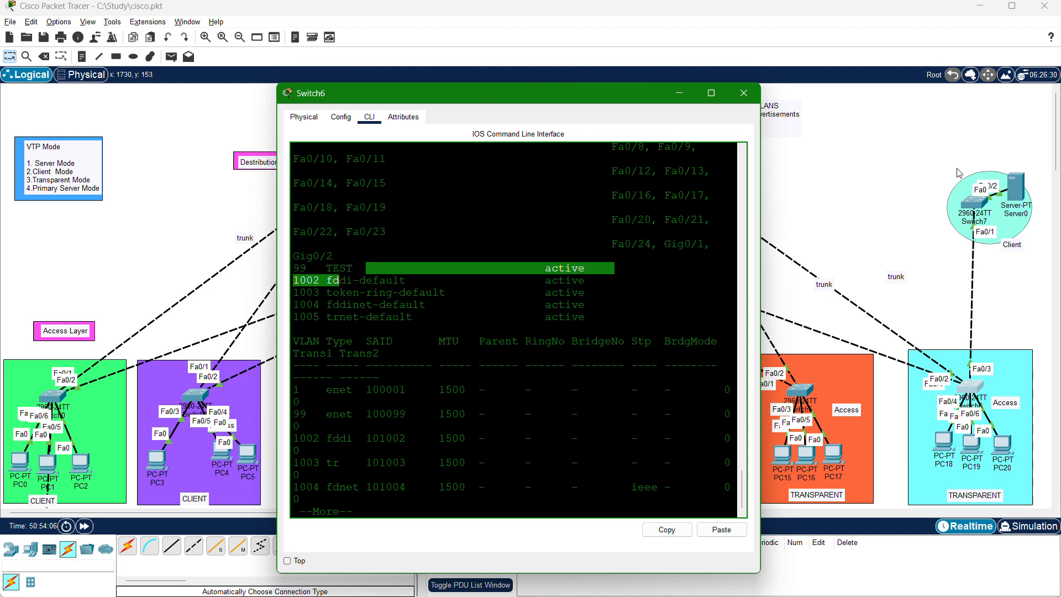
Return to Switch7's console, list its VLANs with do sh vlan and highlight VLANs 50 to 100.
left_click(977, 206)
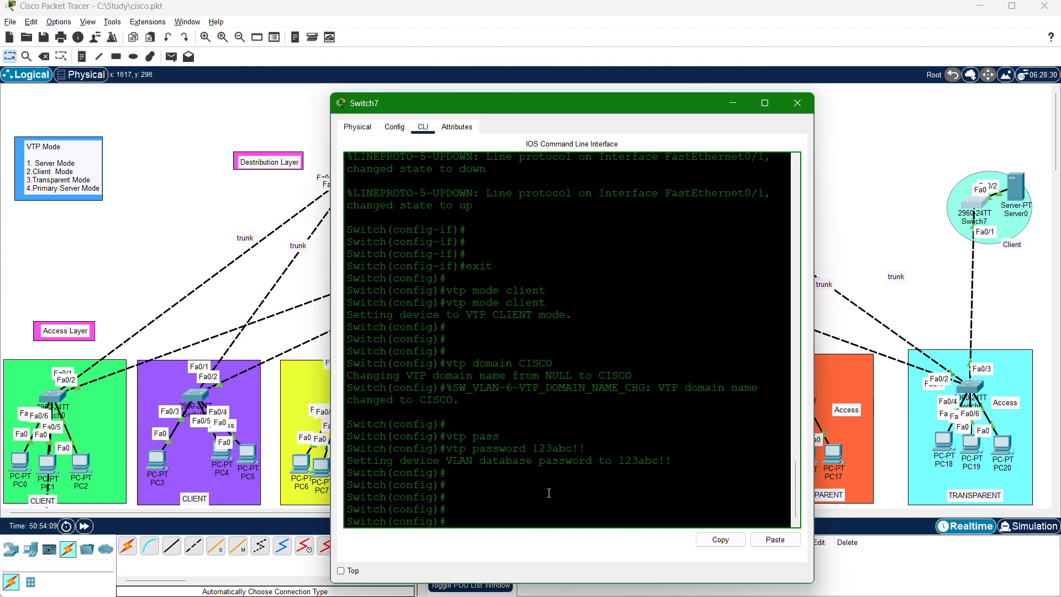
type("do sh vlan")
key("Return")
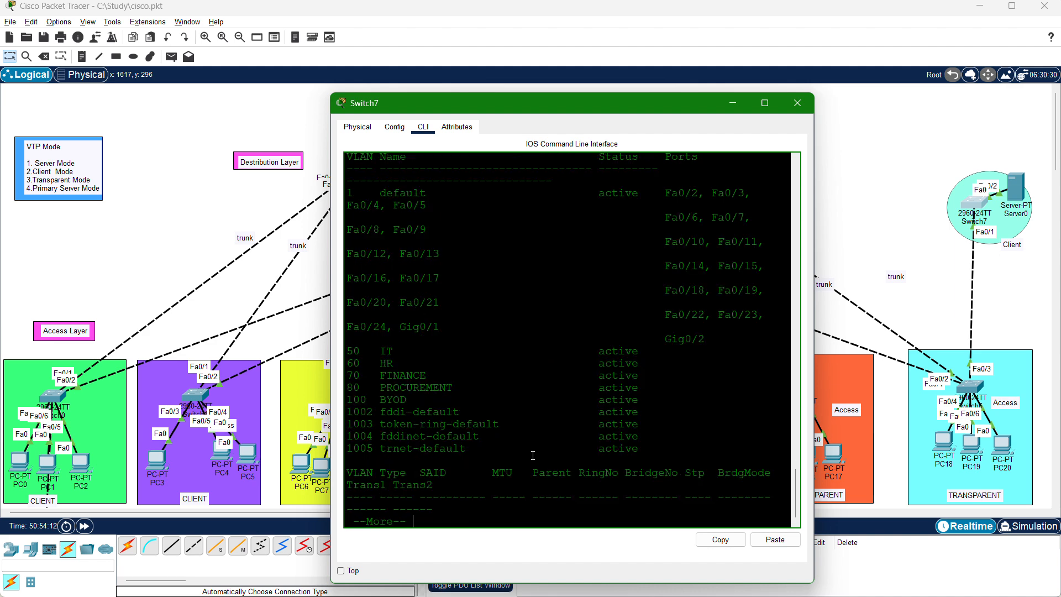
left_click_drag(414, 400, 340, 352)
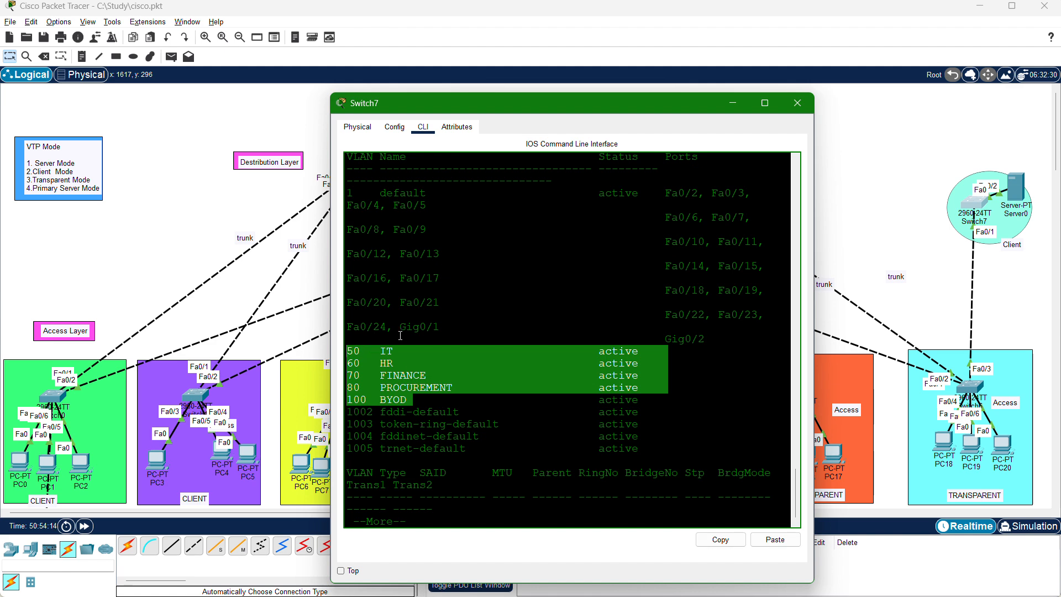
Clear the highlight in Switch7's VLAN table, page further through the listing and move the console window aside.
left_click_drag(474, 115, 610, 159)
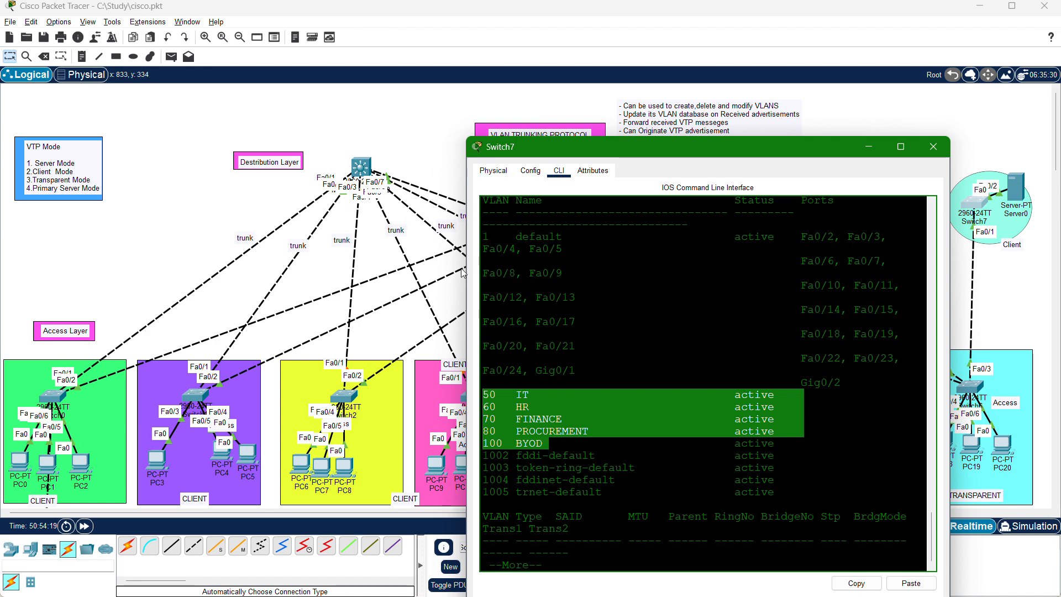
left_click(535, 406)
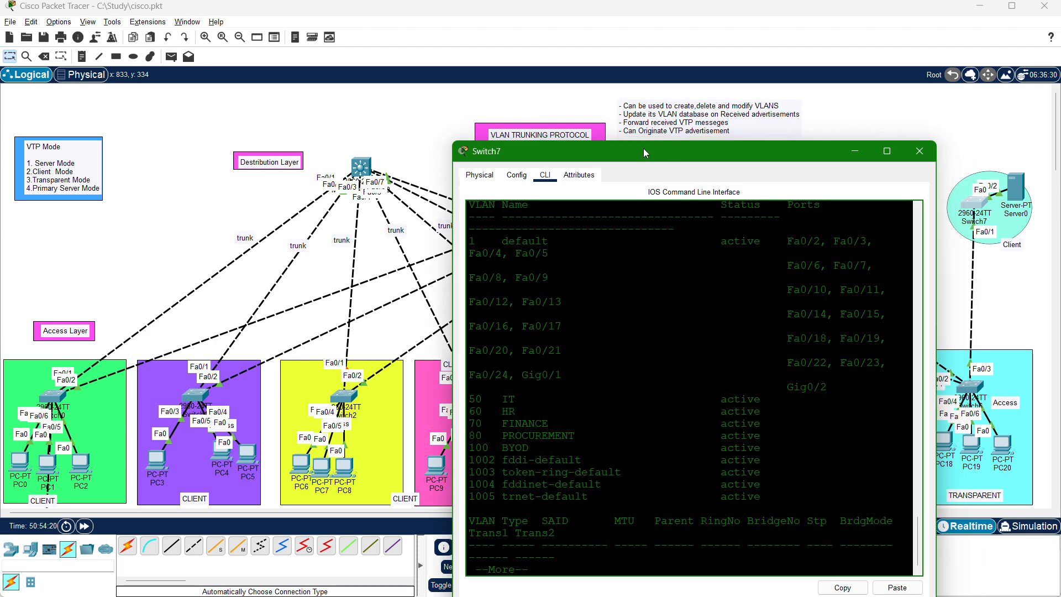
left_click_drag(644, 148, 429, 131)
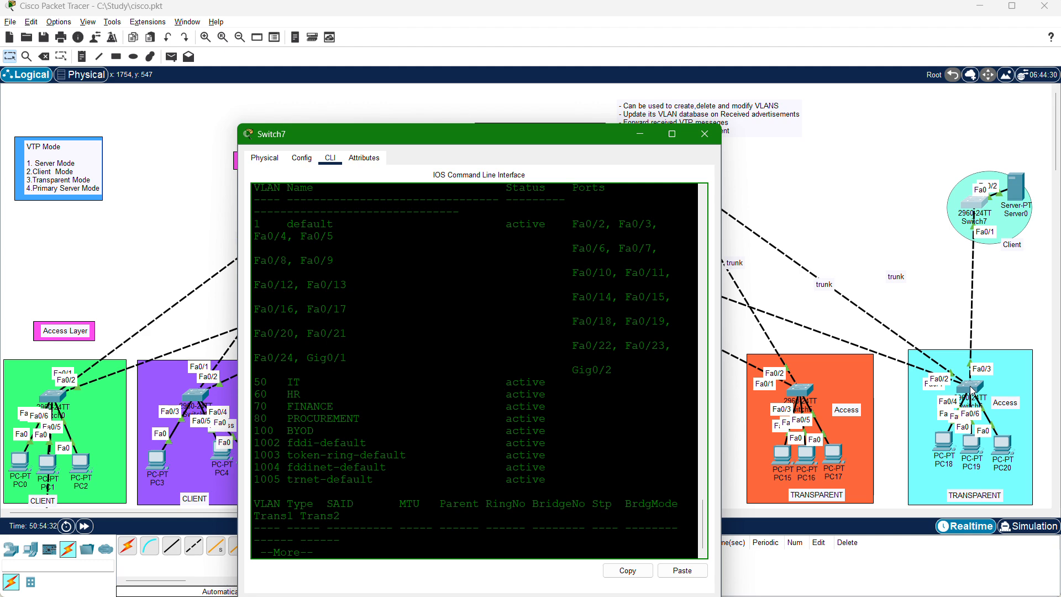
key("Return")
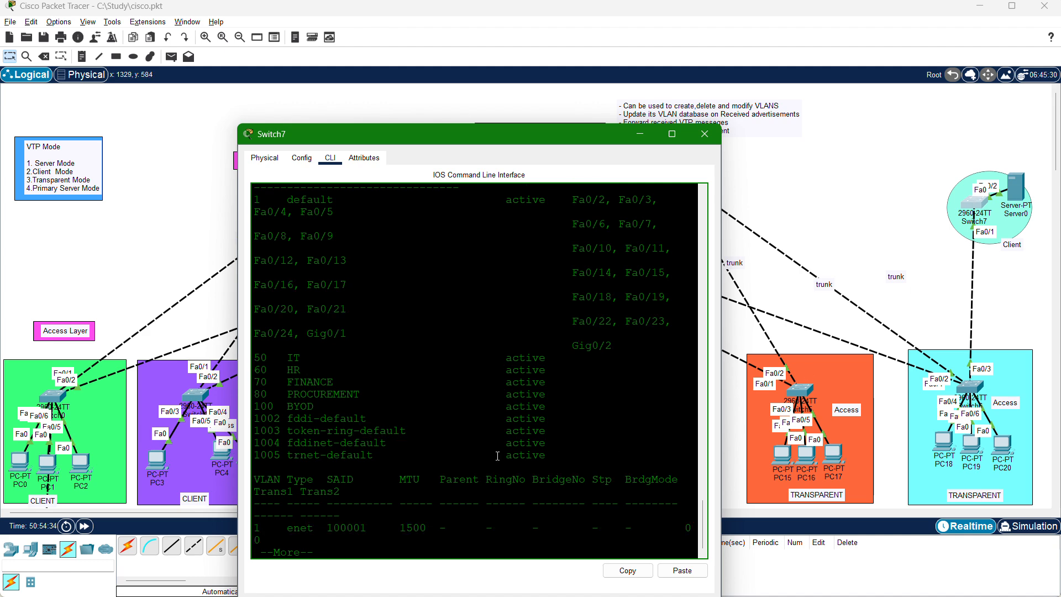
key("Return")
key("Return")
key("Return")
key("Return")
key("Return")
key("Return")
key("Return")
key("Return")
key("Return")
key("Return")
key("Return")
key("Return")
key("Return")
key("Return")
key("Return")
key("Return")
key("Return")
key("Return")
key("Return")
key("Return")
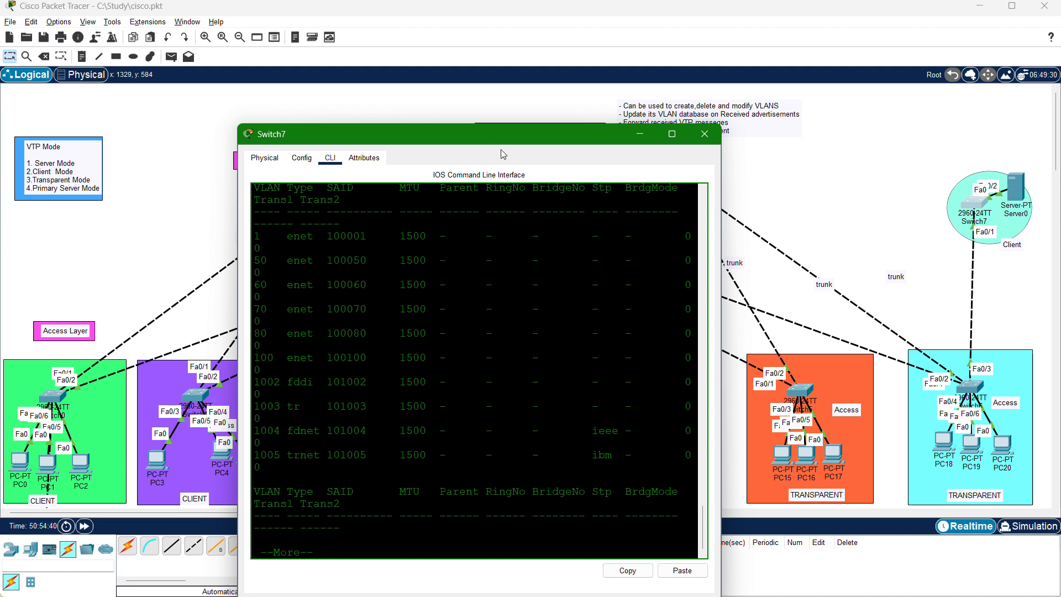
left_click_drag(498, 144, 531, 438)
Open Multilayer Switch0's command line and enter global configuration mode with en and config t.
left_click(356, 170)
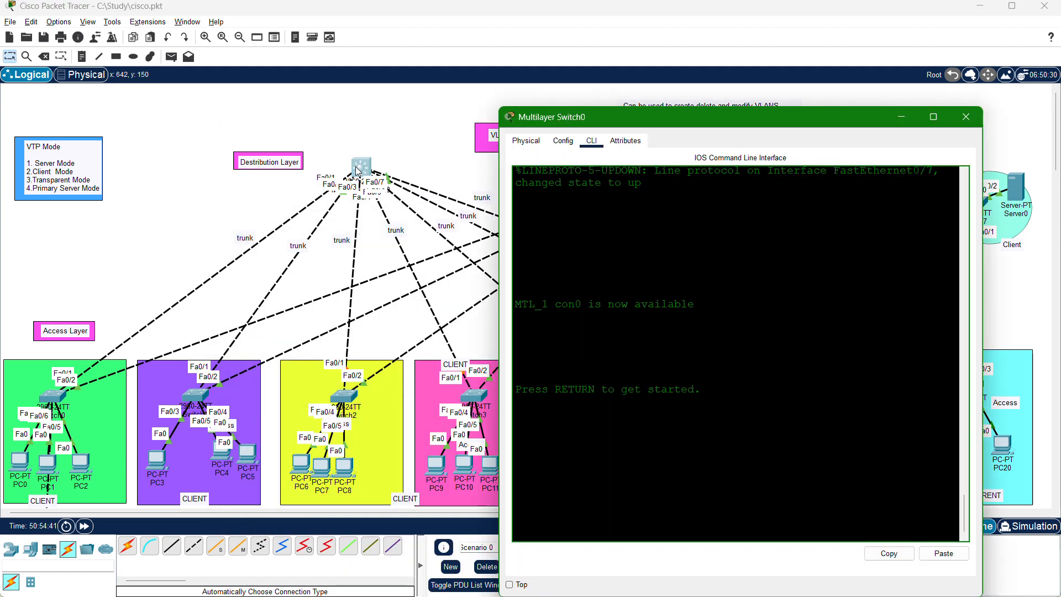
key("Return")
key("Return")
key("Return")
key("Return")
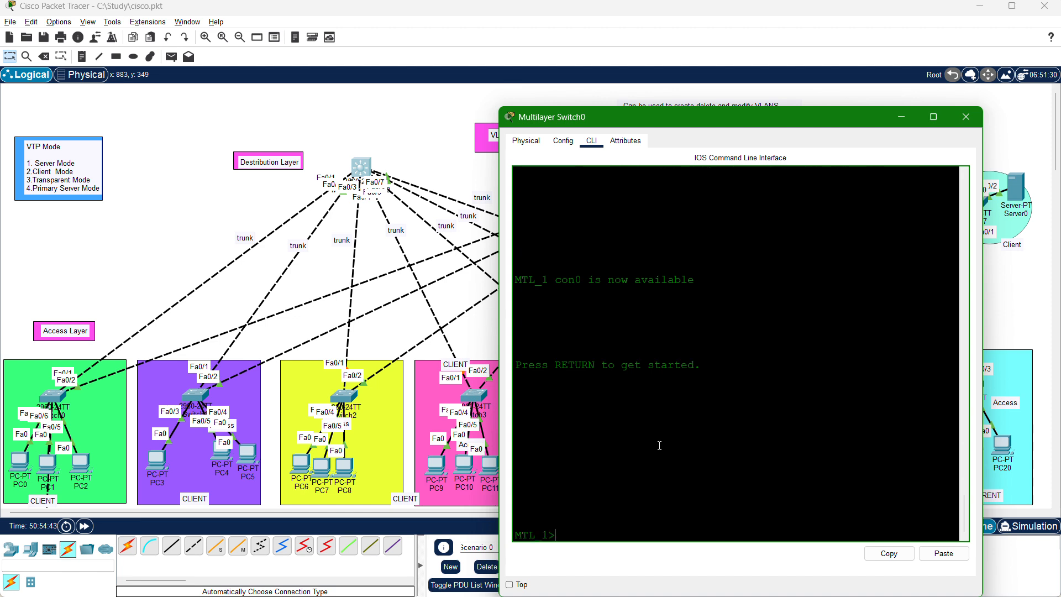
type("en")
key("Return")
type("config t")
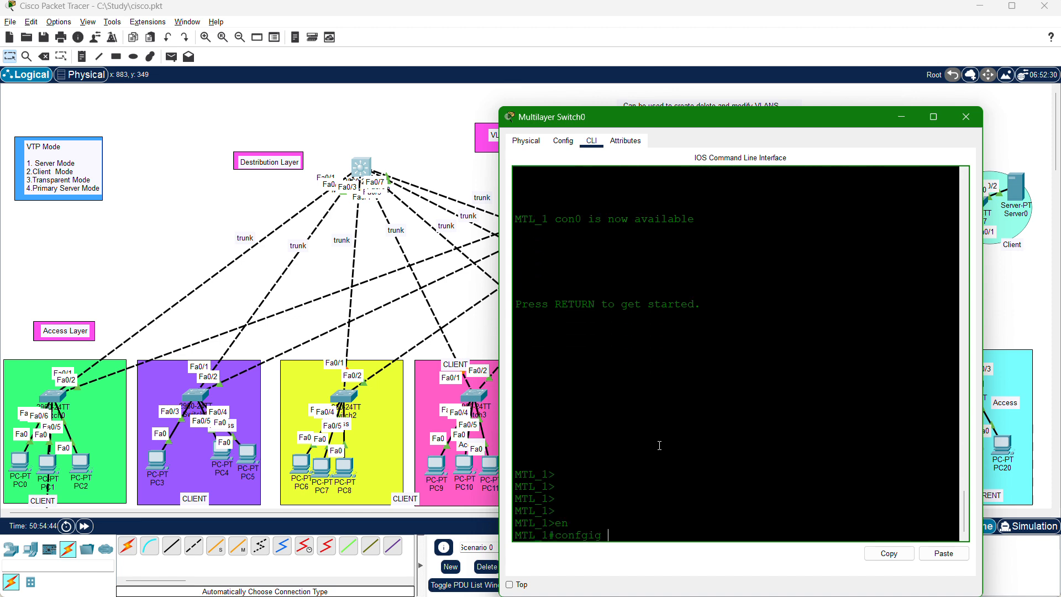
key("Return")
key("Return")
key("Return")
key("Return")
key("Return")
key("Return")
key("Return")
key("Return")
key("Return")
key("Return")
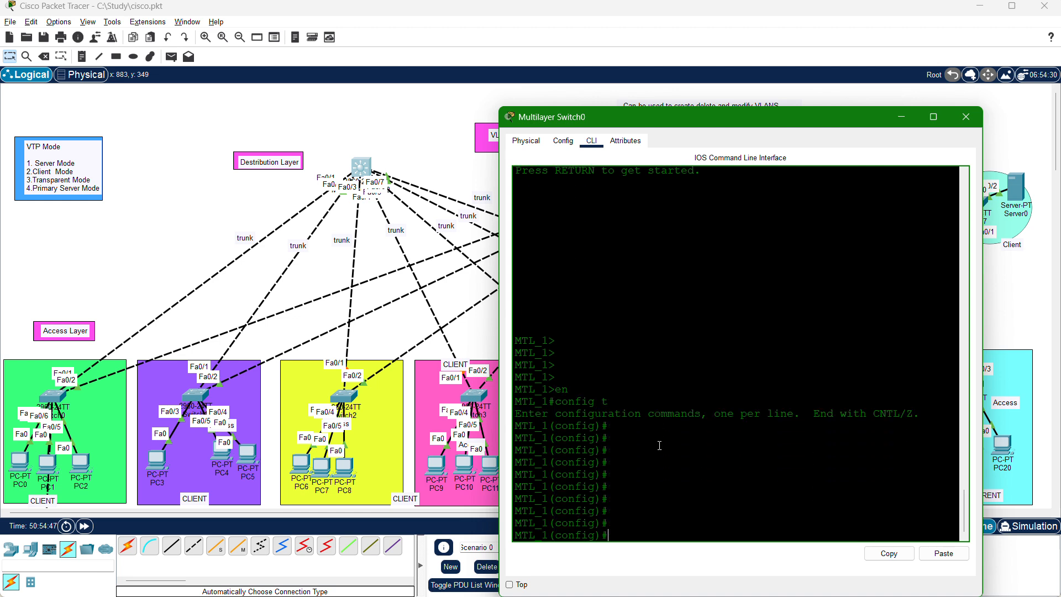
Create VLAN 88 named AUD on Multilayer Switch0 and exit VLAN configuration.
type("vlan 88")
key("Return")
type("name")
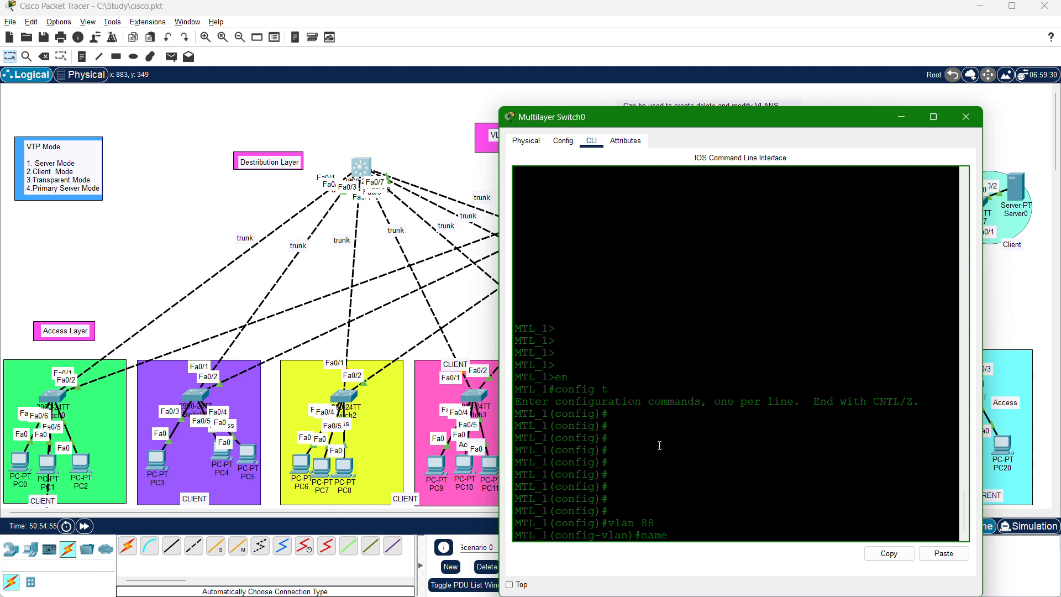
type("AUD")
key("Return")
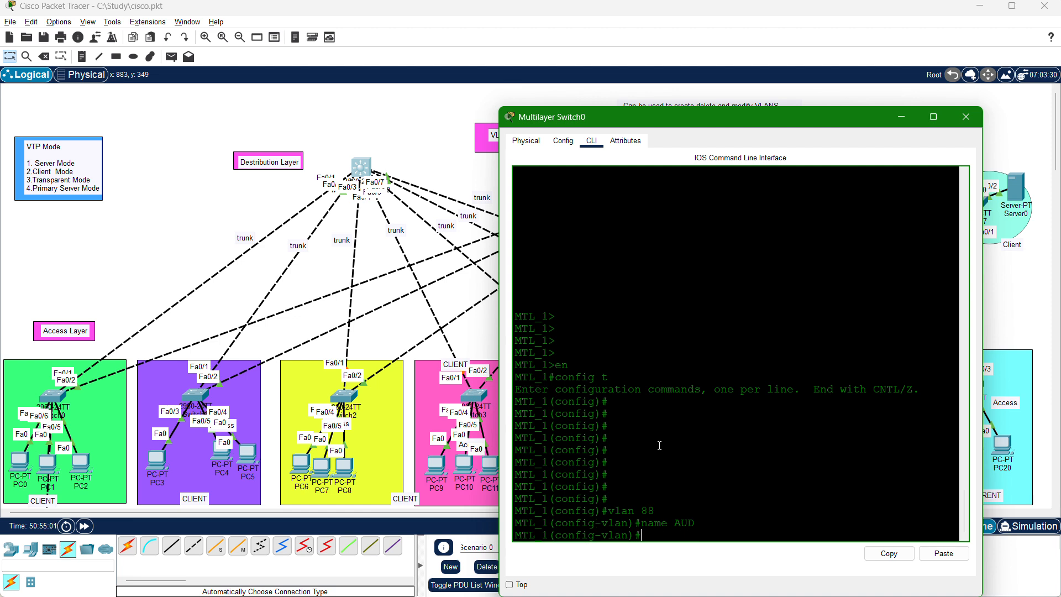
key("Return")
key("Return")
type("exit")
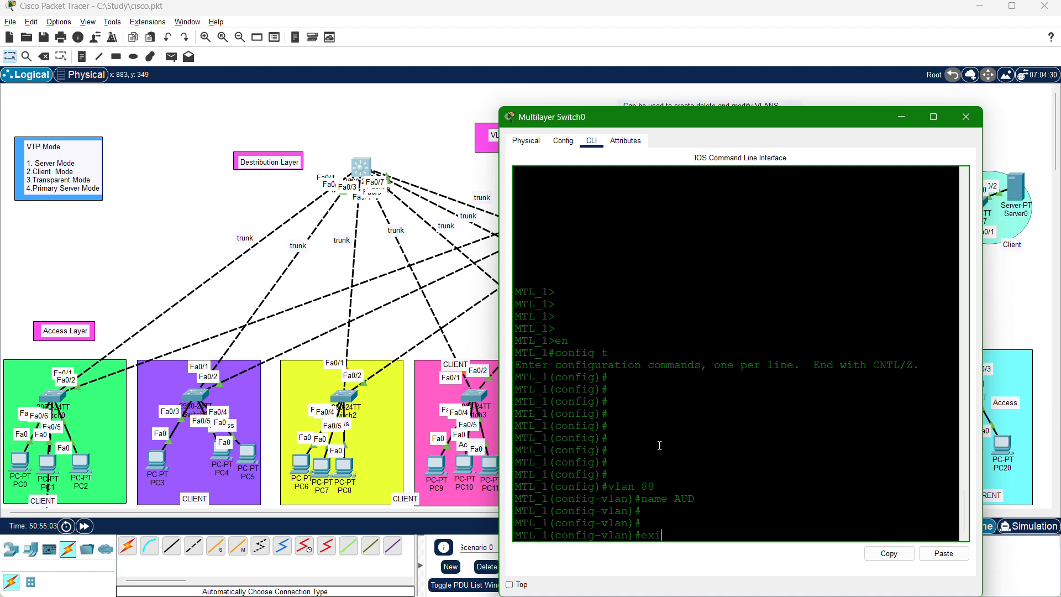
key("Return")
key("Return")
key("Return")
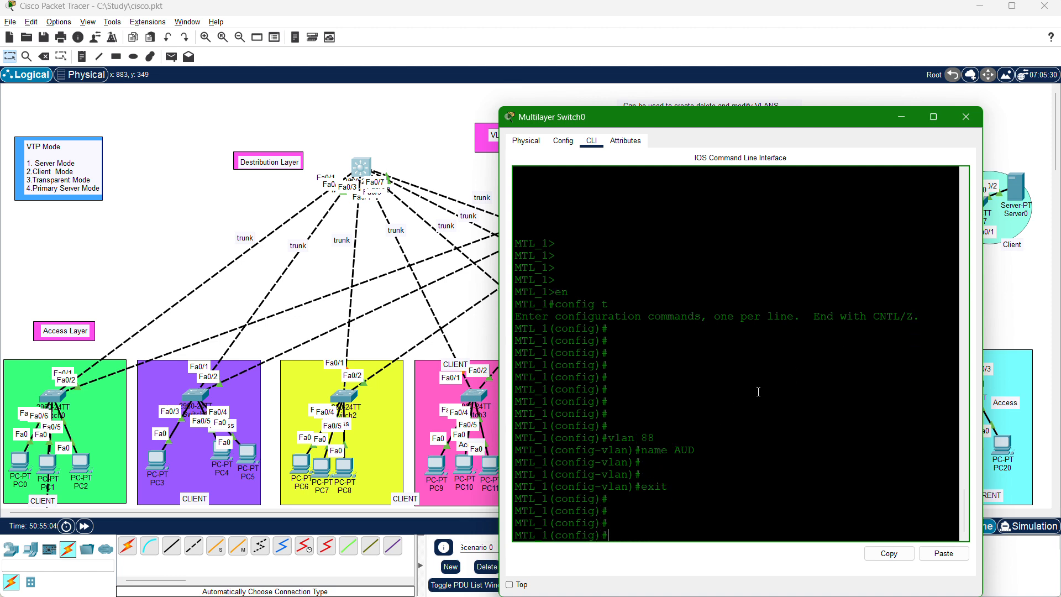
Move Multilayer Switch0's console aside, return to Switch7's console, reposition it and page its VLAN listing to the end.
left_click_drag(791, 118, 563, 93)
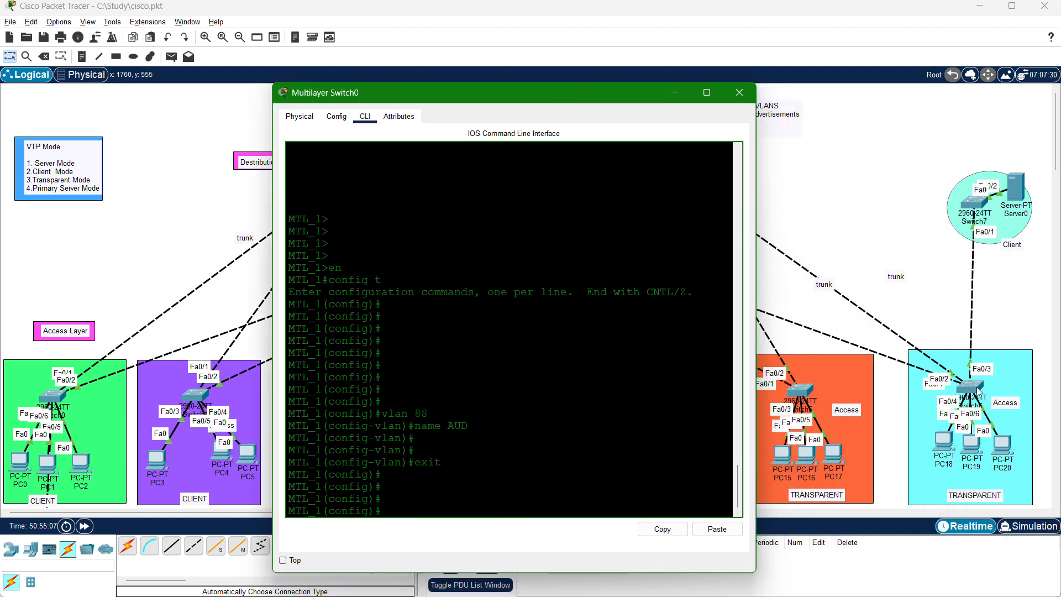
left_click(975, 206)
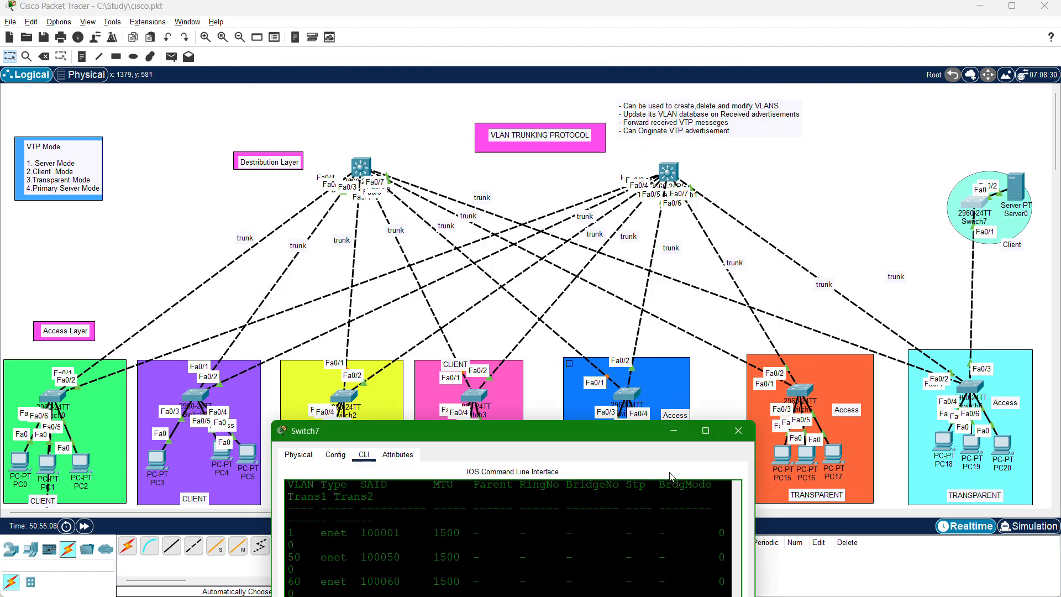
left_click_drag(608, 424, 816, 73)
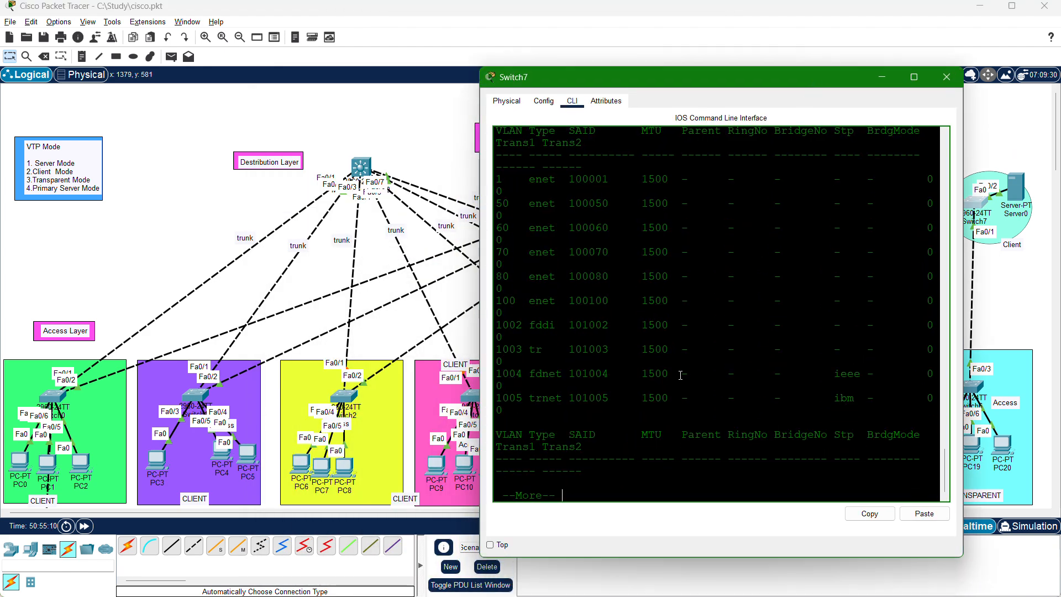
key("Return")
key("Return")
key("Return")
key("Return")
key("Return")
key("Return")
key("Return")
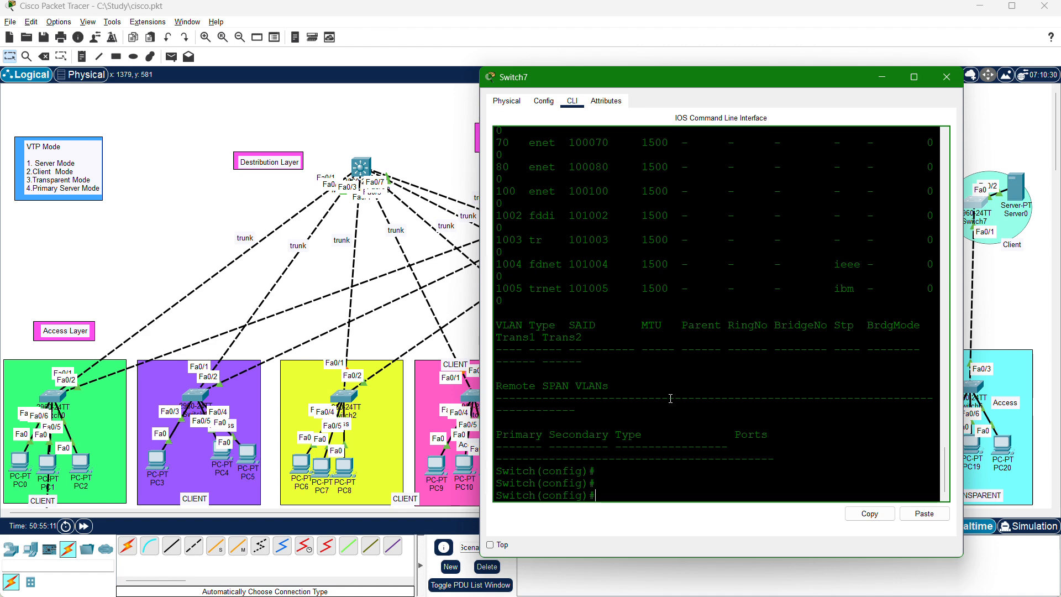
key("Return")
key("Return")
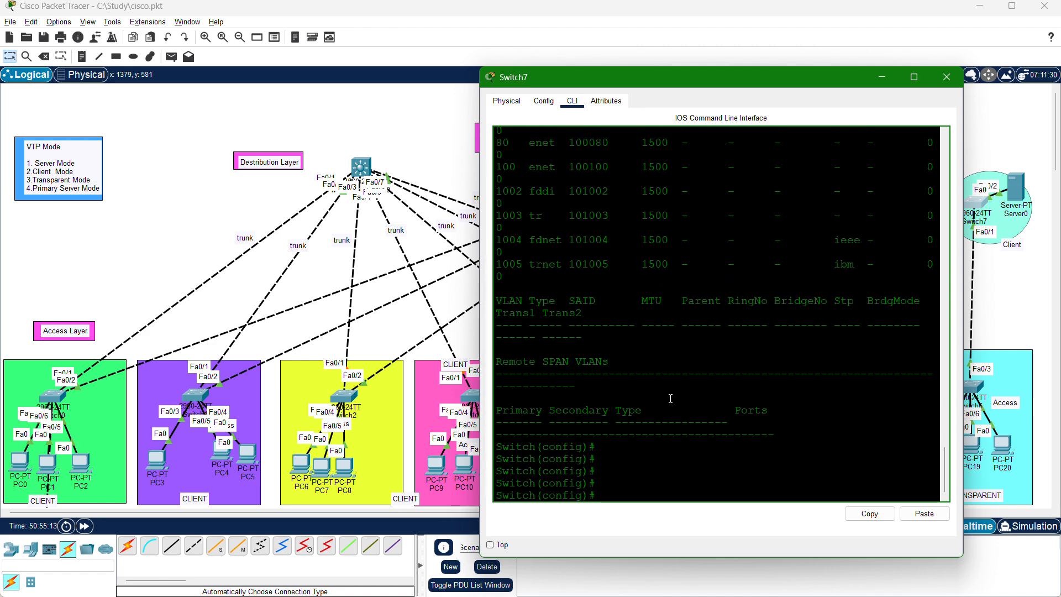
List Switch7's VLANs with do sh vlan and highlight the VLAN 88 AUD entry.
type("do sh vlan")
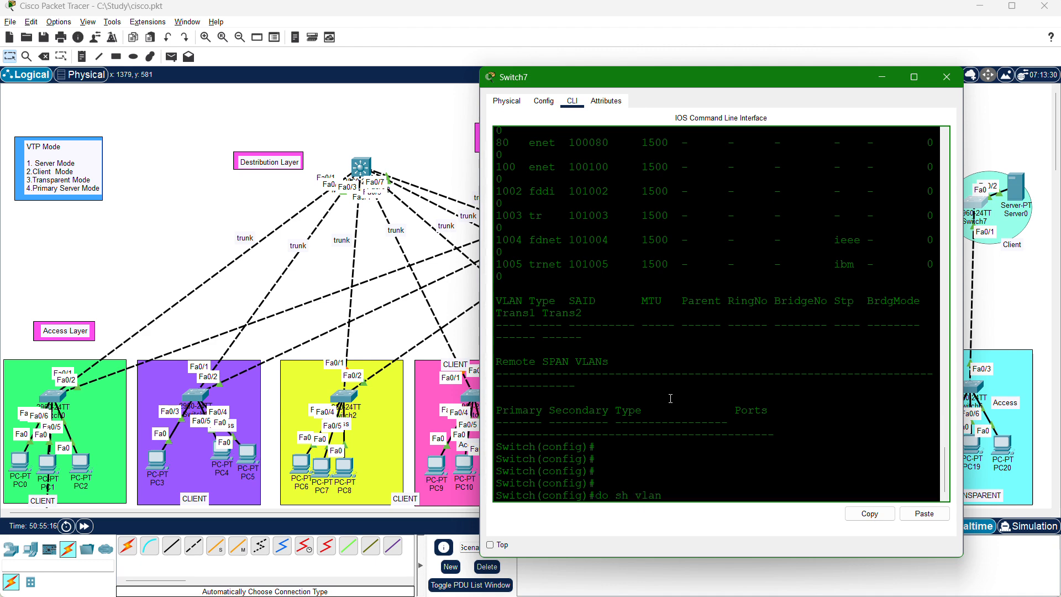
key("Return")
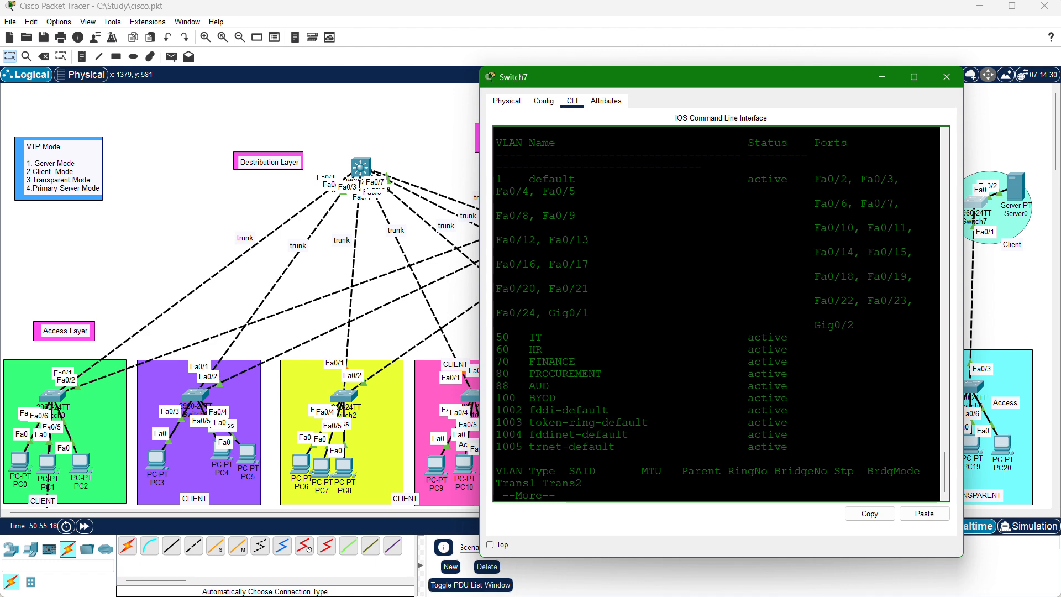
left_click_drag(555, 383, 496, 387)
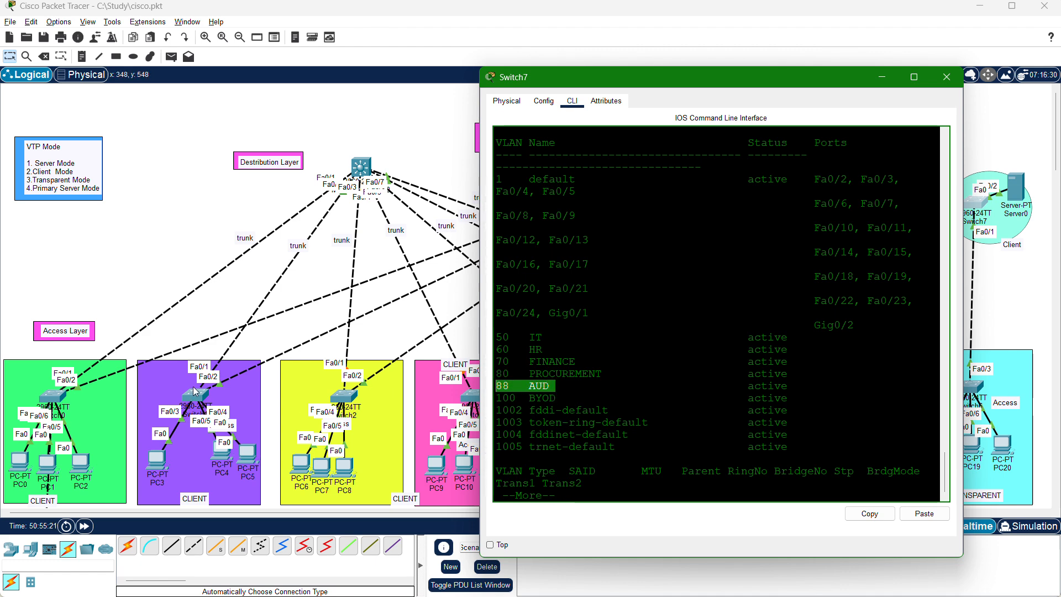
Open Switch1's console, list its VLANs with do sh vlan and highlight the VLAN 88 AUD entry.
left_click(196, 393)
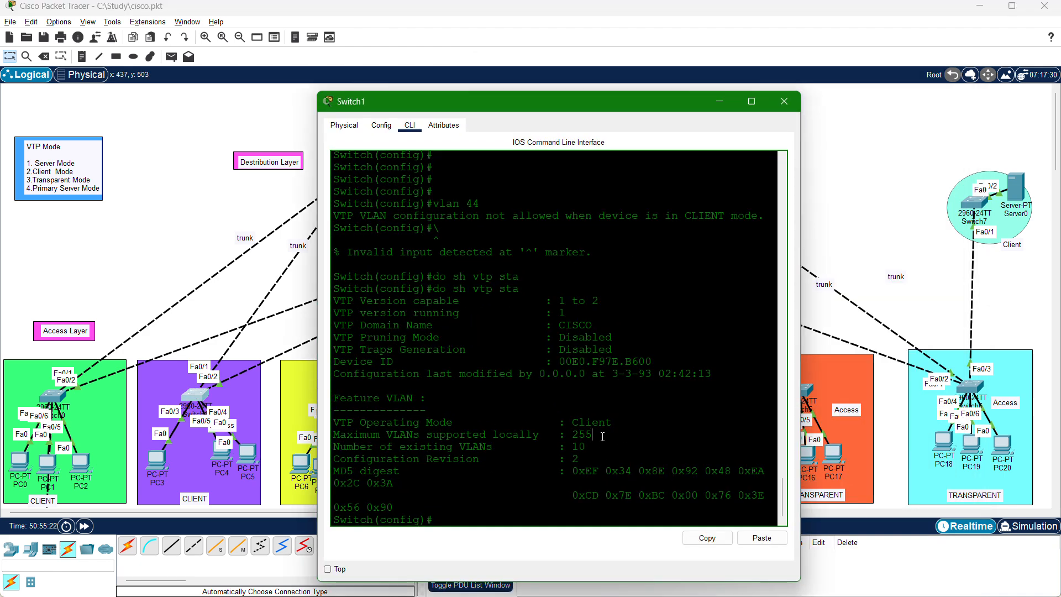
key("Return")
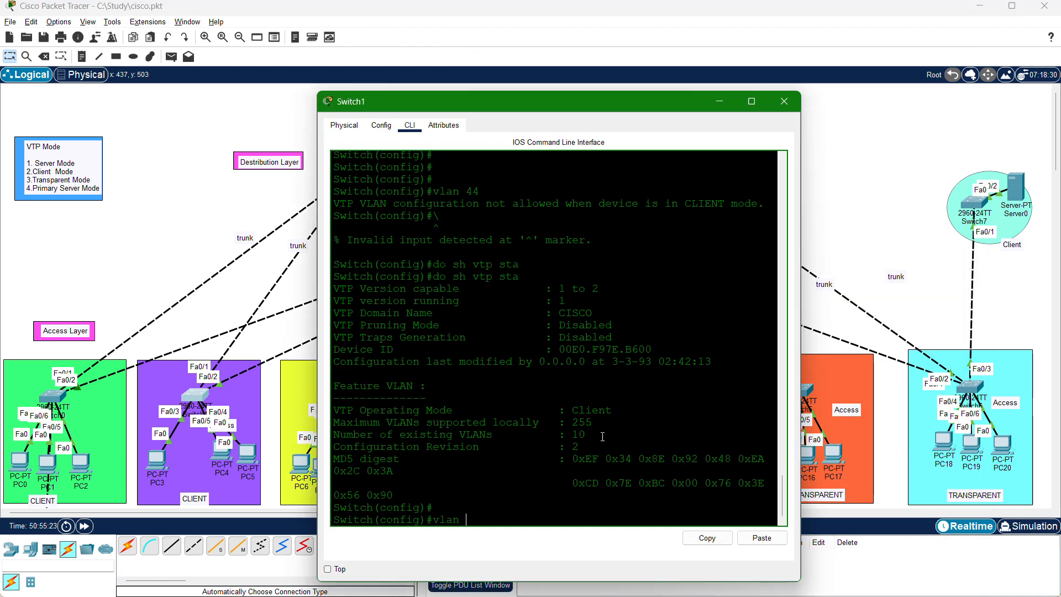
key("BackSpace")
type("do sh vla")
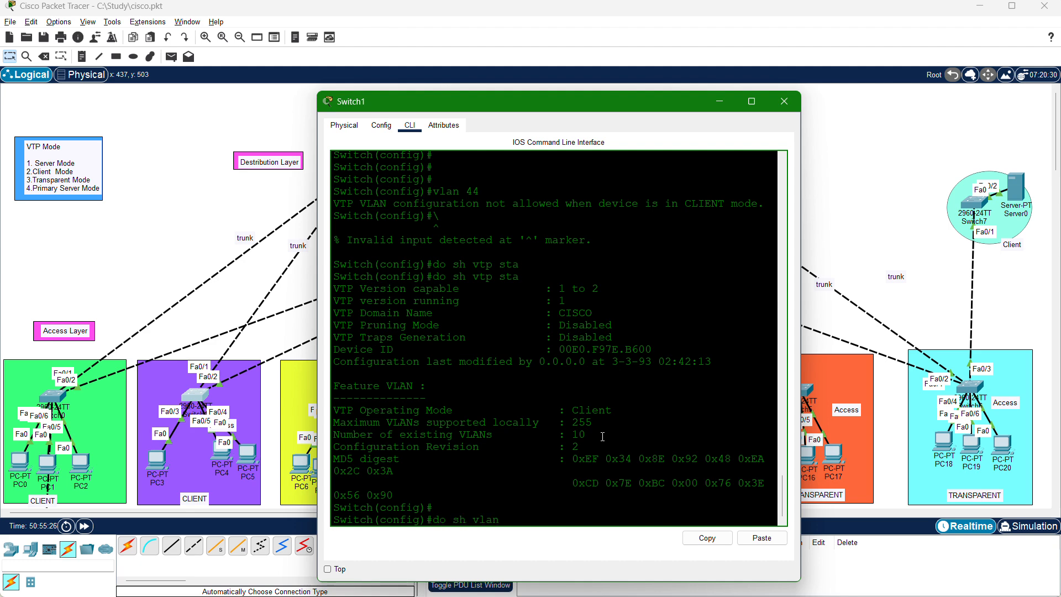
key("Return")
left_click_drag(391, 387, 333, 386)
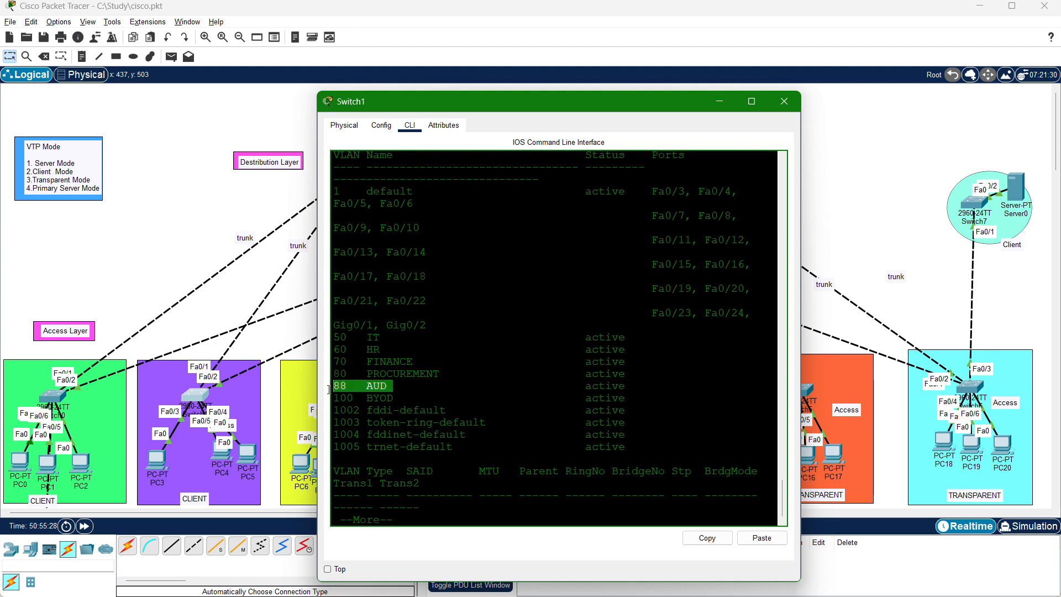
Open Switch0's command line and enter global configuration mode with en and config, accepting the terminal source.
left_click(64, 398)
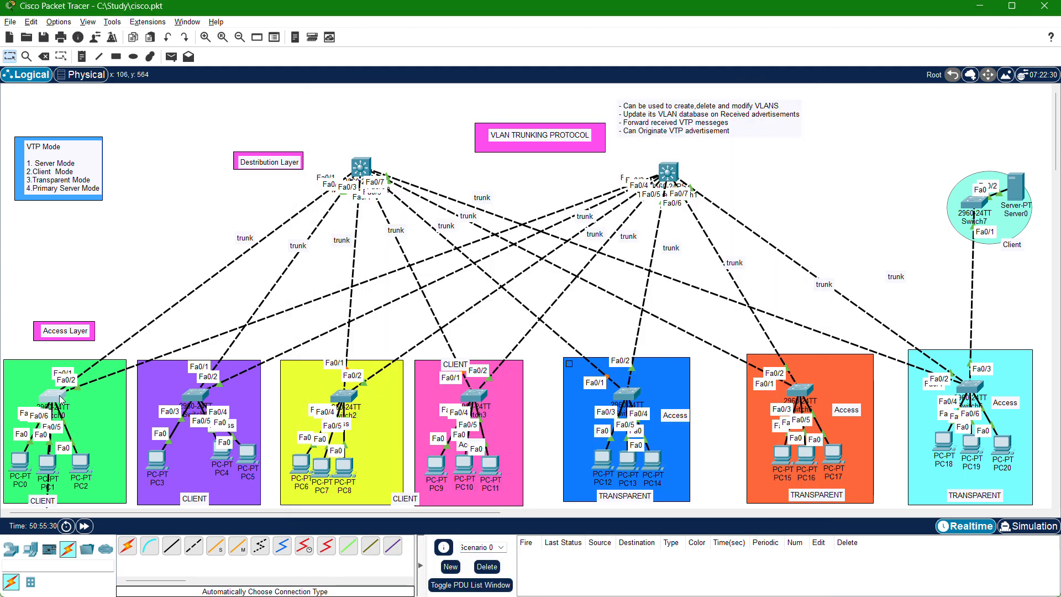
key("Return")
key("Return")
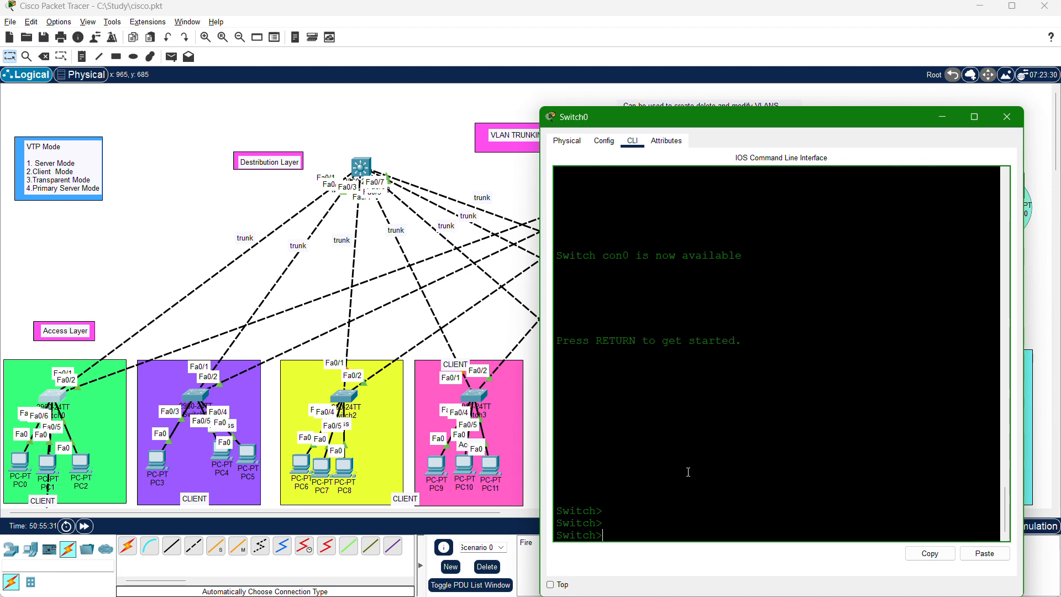
type("en")
key("Return")
type("config")
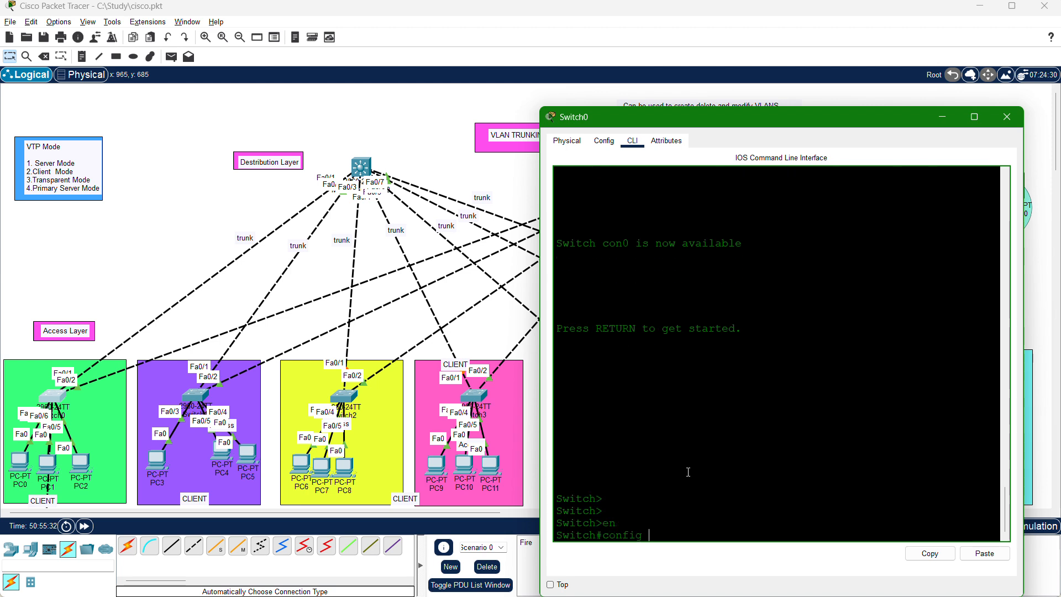
key("Return")
key("Return")
key("Return")
key("Return")
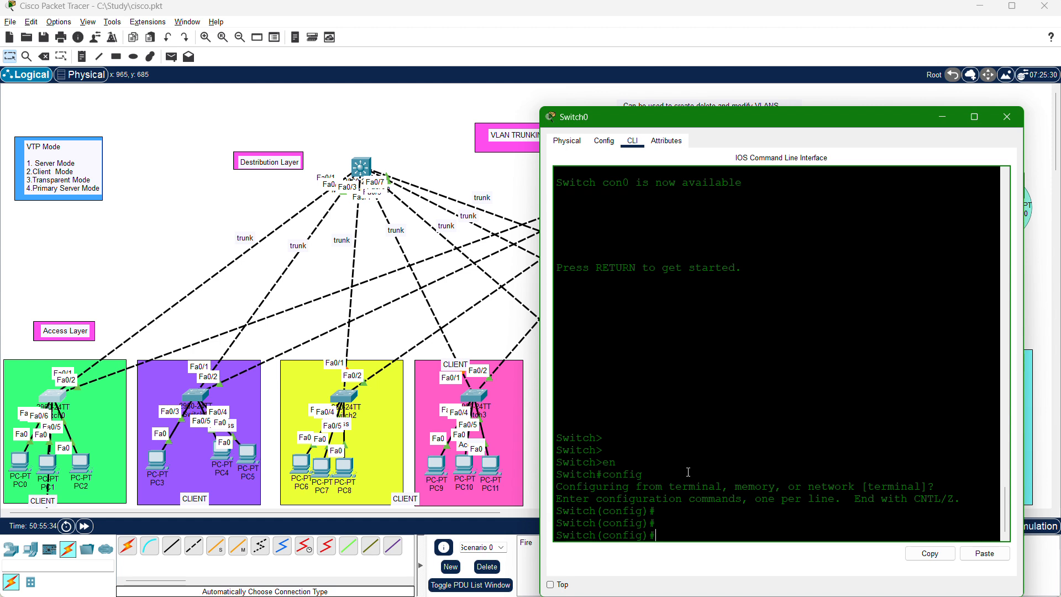
List Switch0's VLANs with do sh vlan, highlight the VLAN 88 AUD row and clear the highlight.
type("vl")
type("do sh")
type(" vlan")
key("Return")
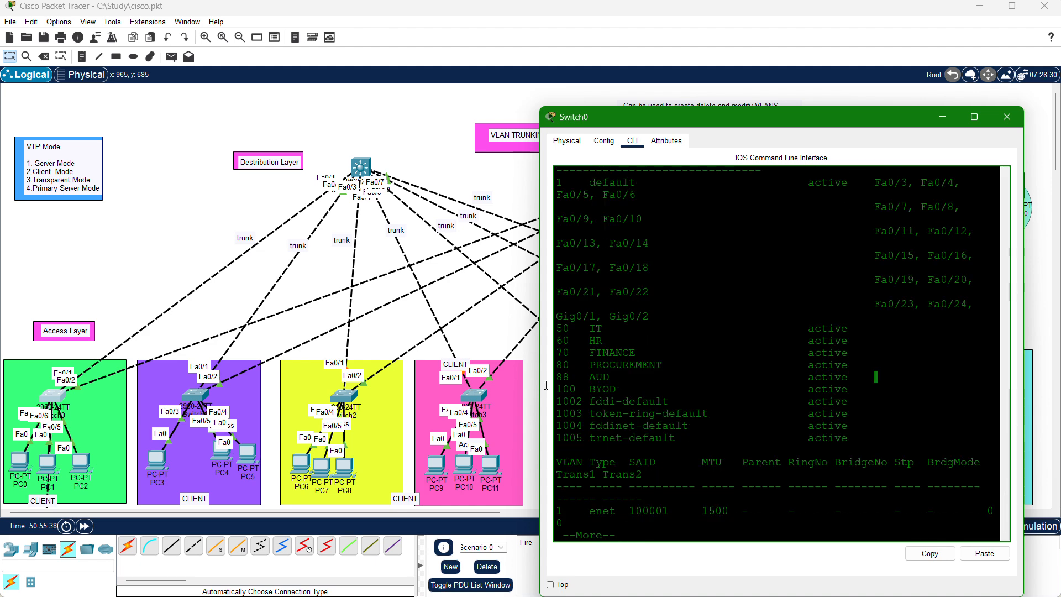
triple_click(600, 380)
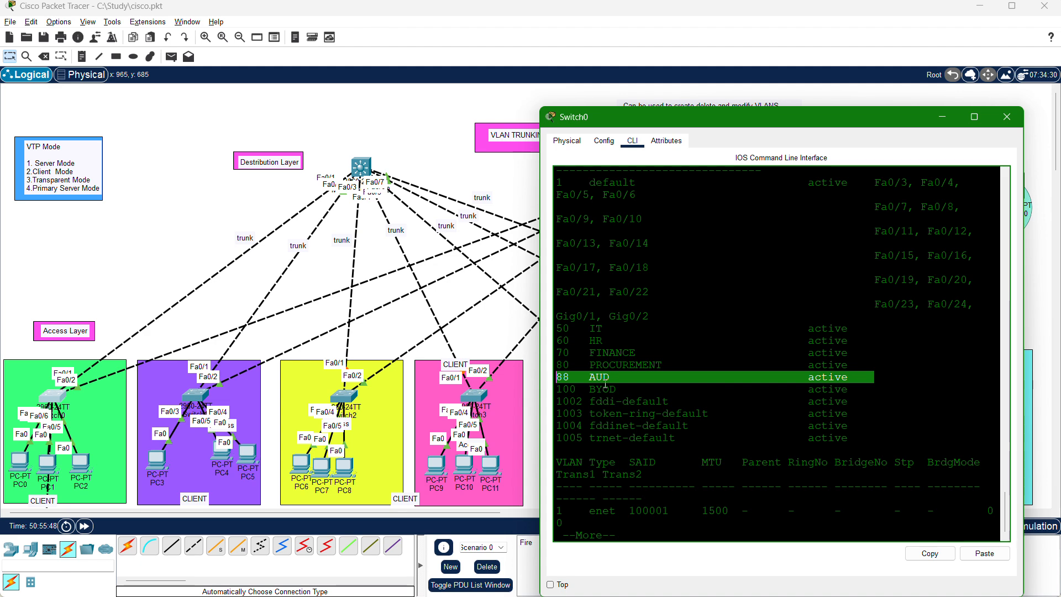
left_click(718, 386)
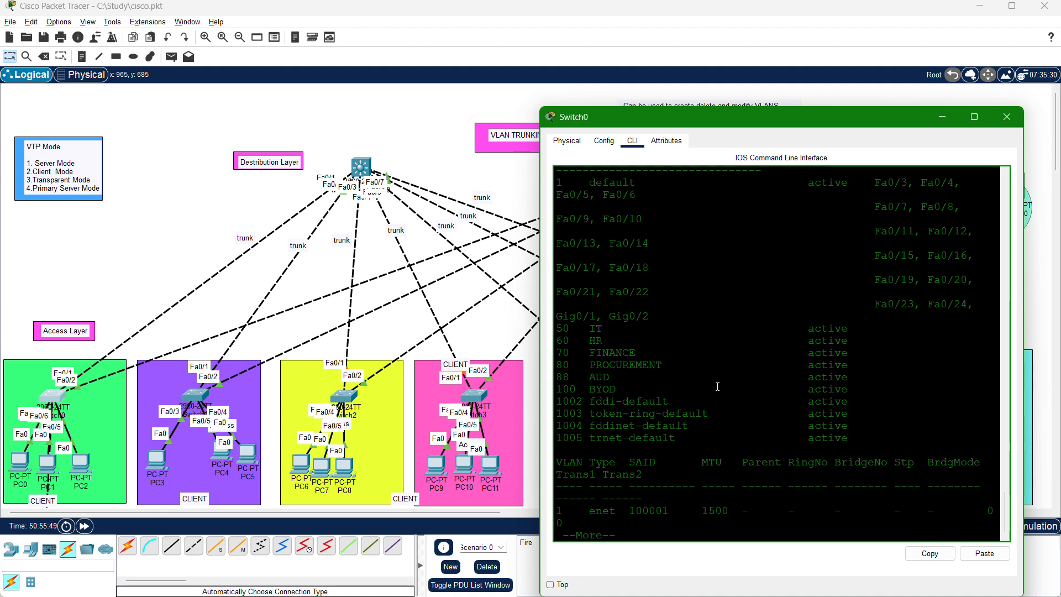
double_click(602, 389)
left_click(640, 387)
Page through Switch0's VLAN listing, try to delete VLAN 88 with no VLAN 88 and highlight the response.
key("Return")
key("Return")
key("Return")
key("Return")
key("Return")
key("Return")
key("Return")
key("Return")
key("Return")
key("Return")
key("Return")
key("Return")
key("Return")
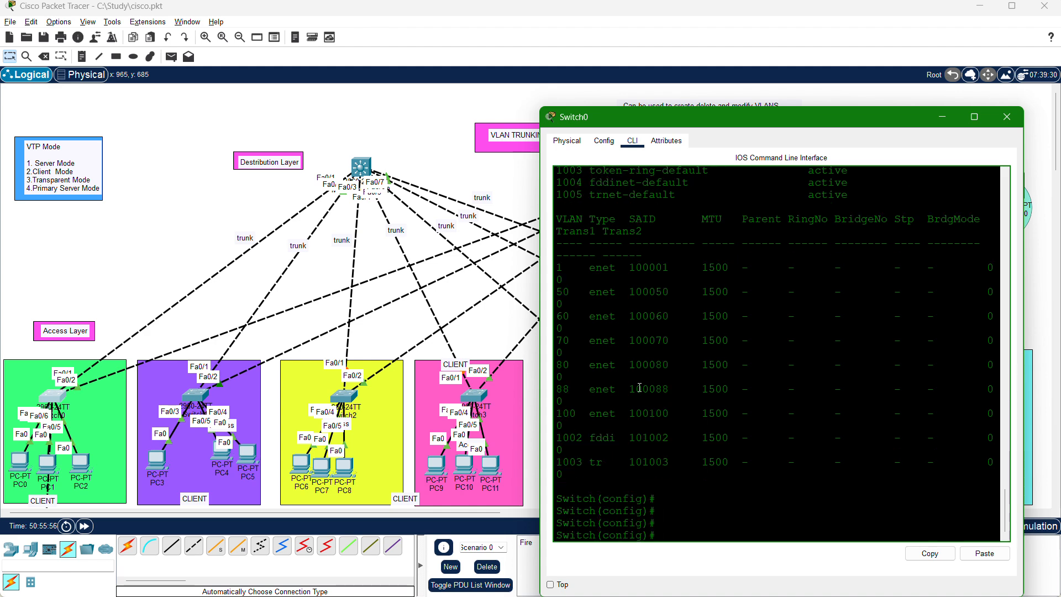
type("n")
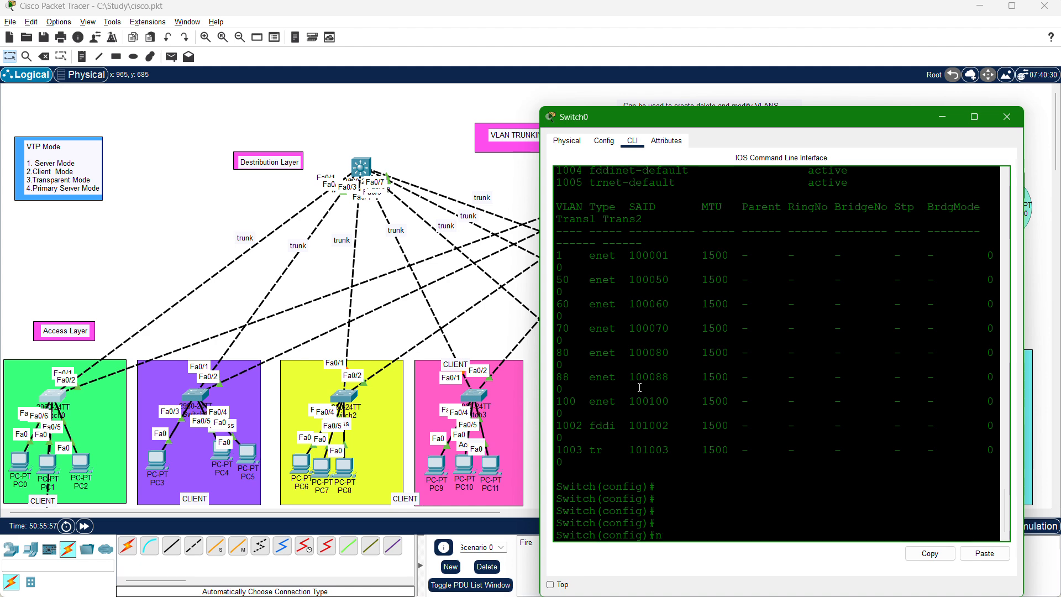
type("p o VLAN 88")
key("Return")
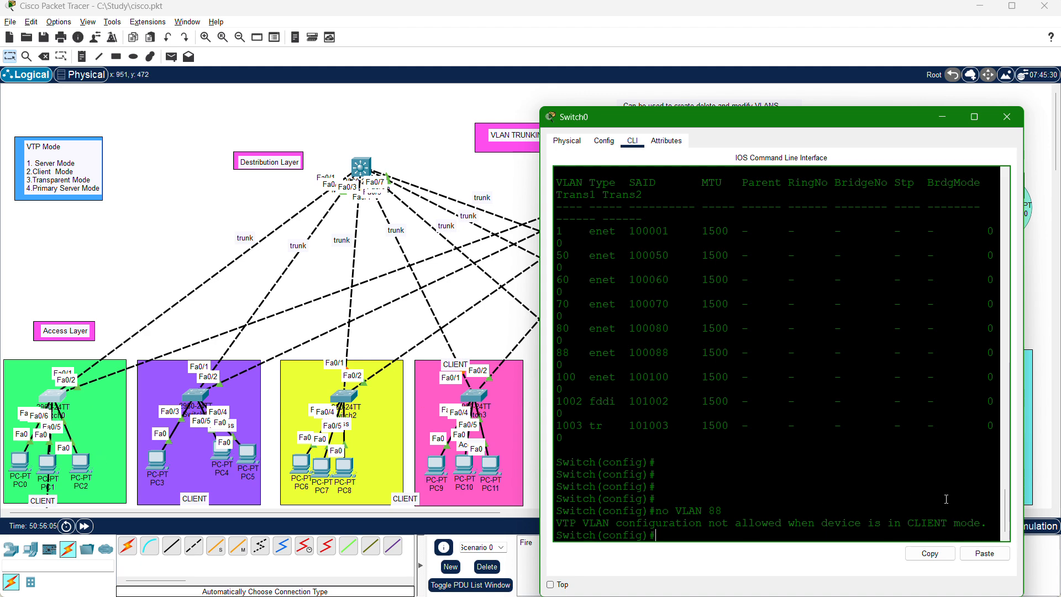
left_click_drag(988, 523, 553, 523)
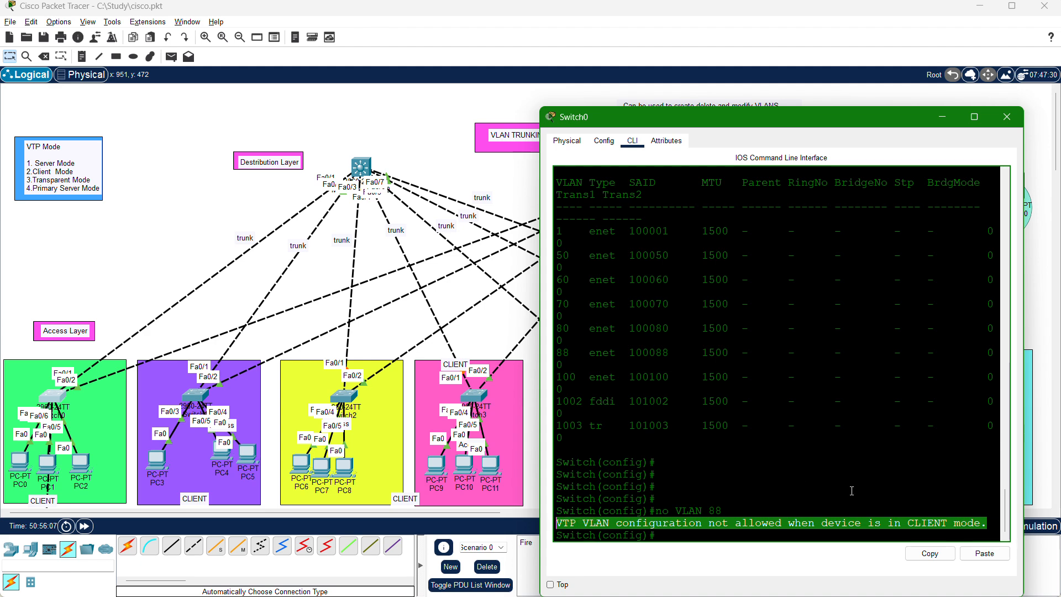
Close Switch0's console, return to Multilayer Switch0's command line and delete VLAN 88 with NO VLAN 88.
left_click(1002, 116)
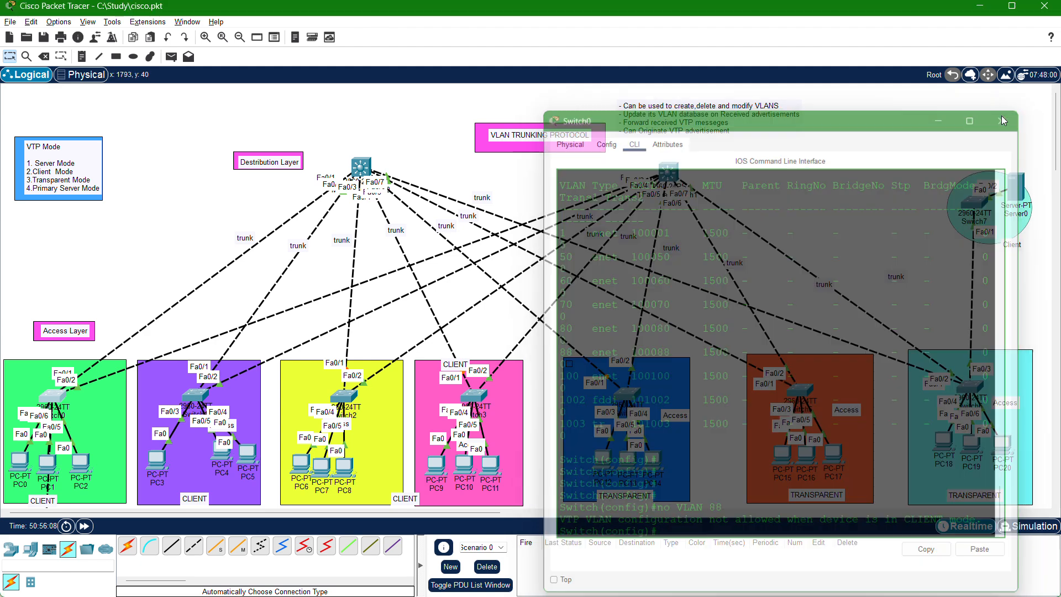
left_click(357, 168)
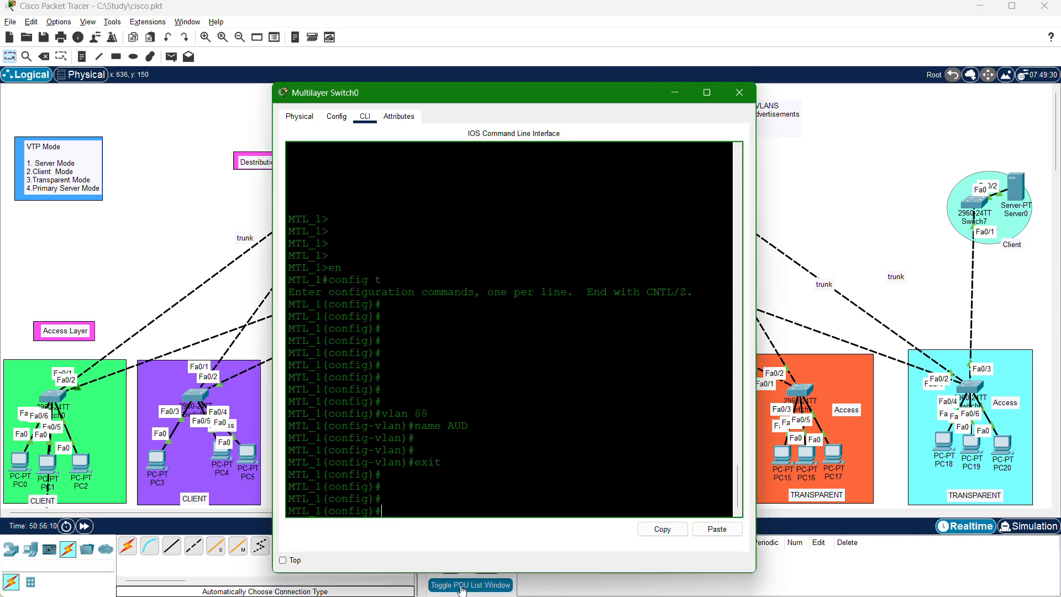
type("NO VLAN 88")
key("Return")
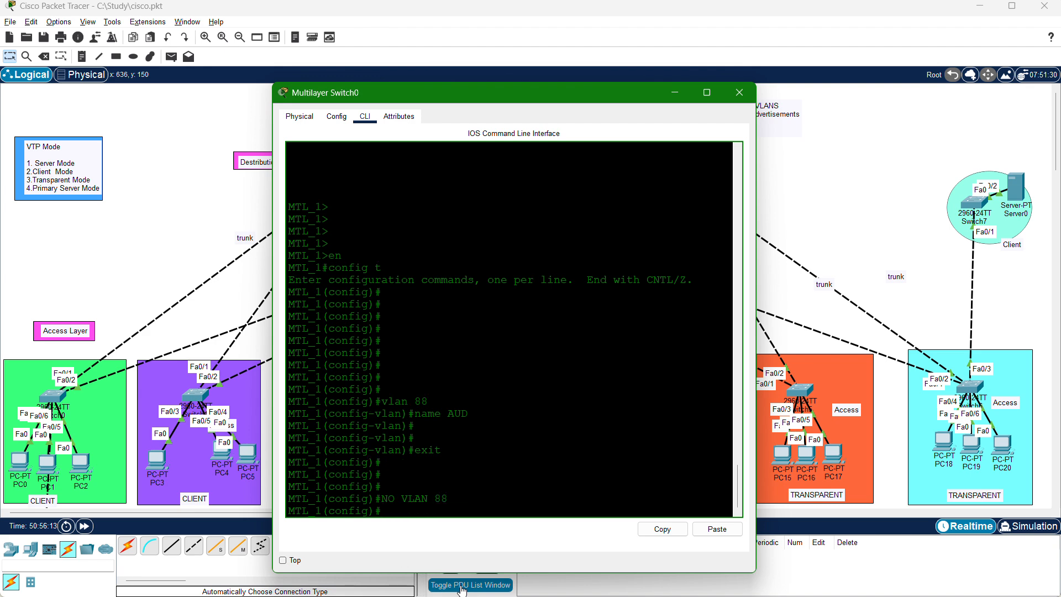
List Multilayer Switch0's VLANs with do sh vlan and highlight the rows from VLAN 50 IT to VLAN 100 BYOD.
key("Return")
type("do sh vlan")
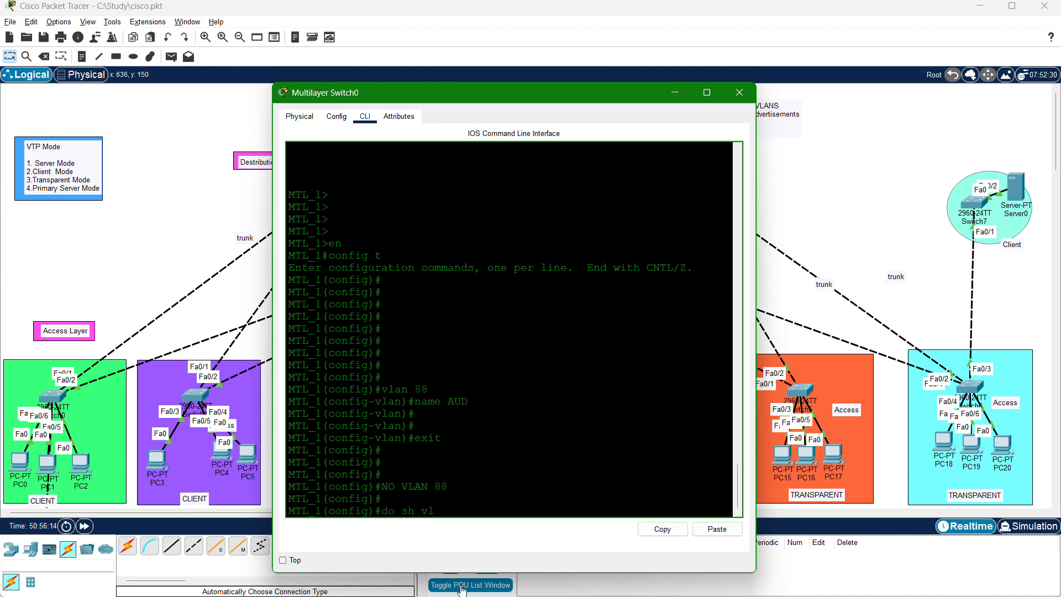
key("Return")
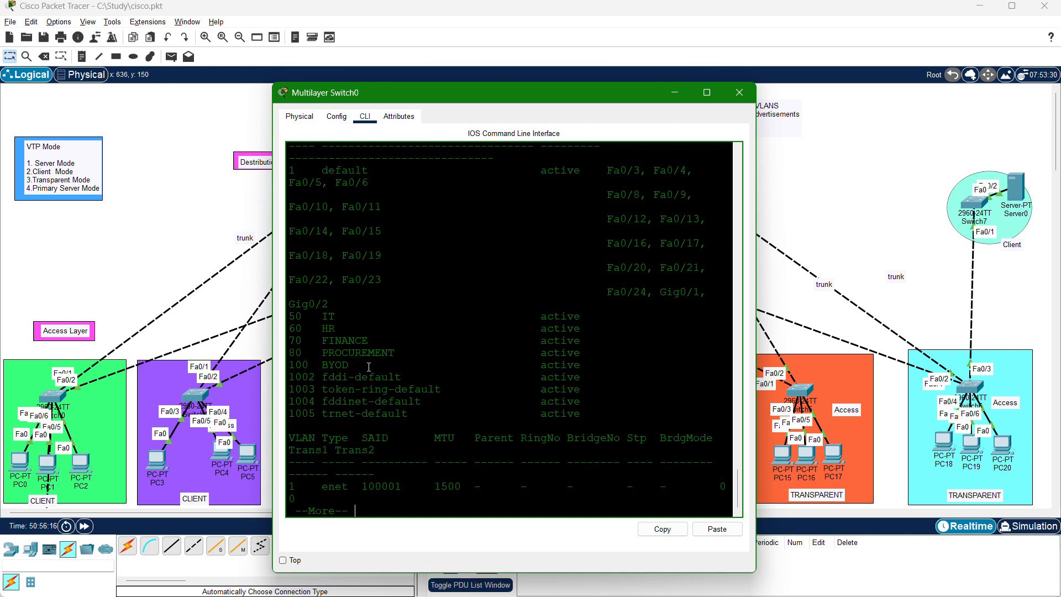
left_click_drag(369, 366, 289, 316)
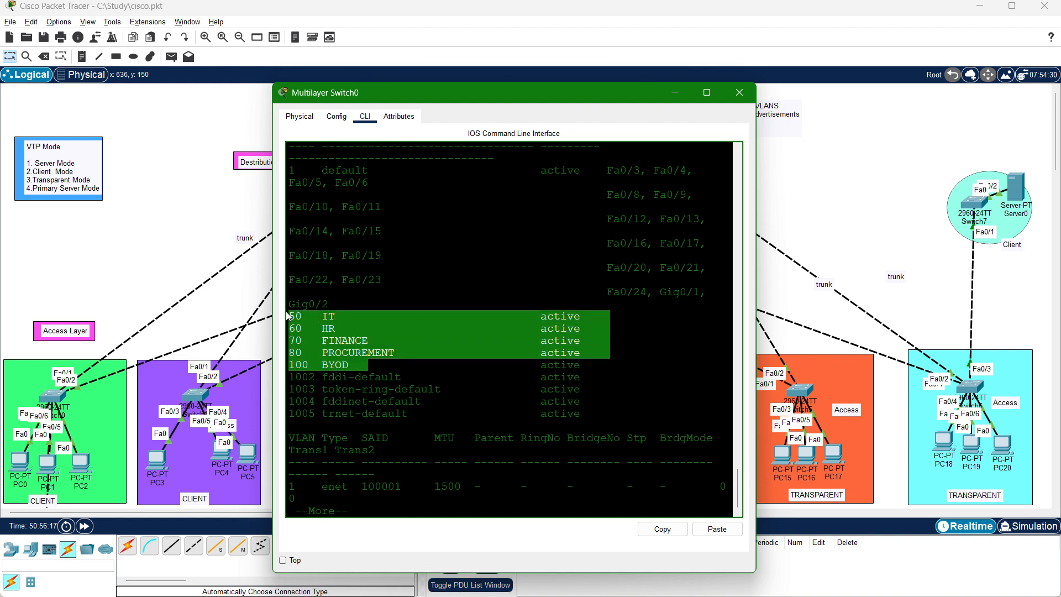
left_click(382, 379)
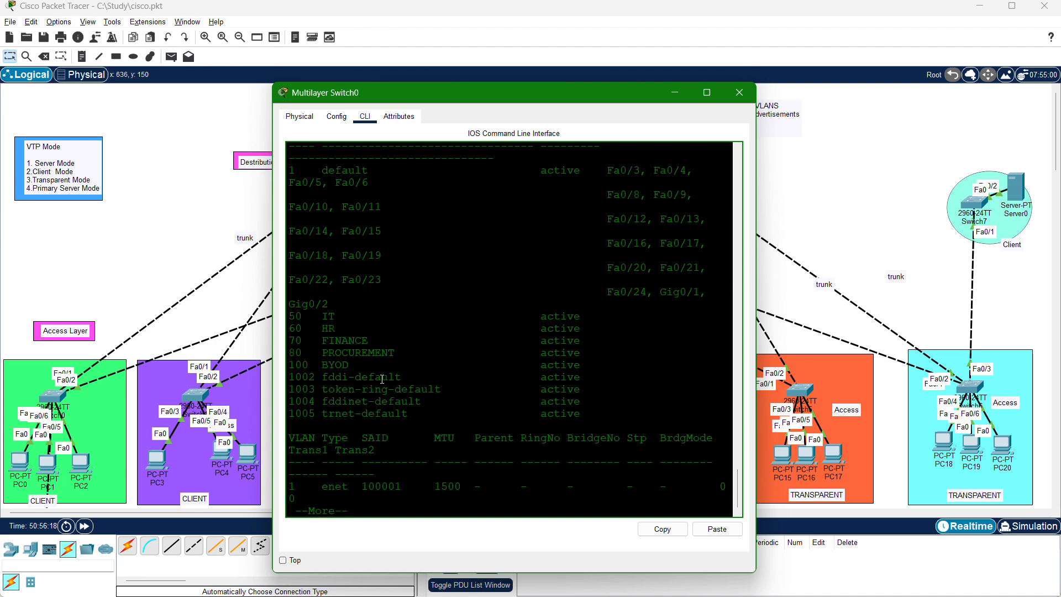
left_click_drag(375, 365, 284, 322)
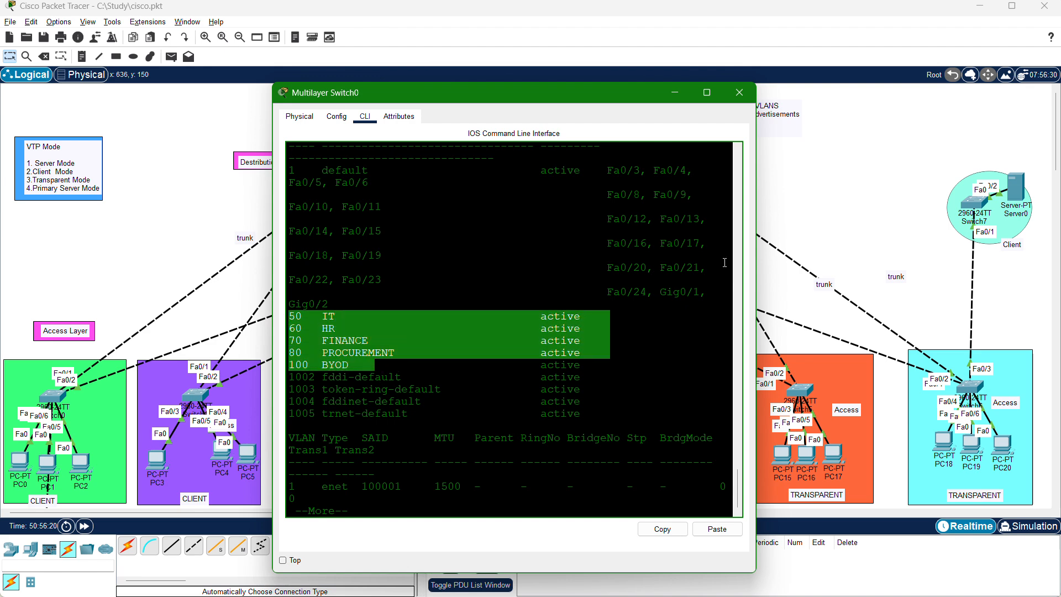
Open Switch7's command line, finish paging its earlier VLAN listing, highlight the VLAN 88 AUD entry and clear the highlight.
left_click(980, 203)
left_click(980, 203)
scroll(793, 417, "down", 5)
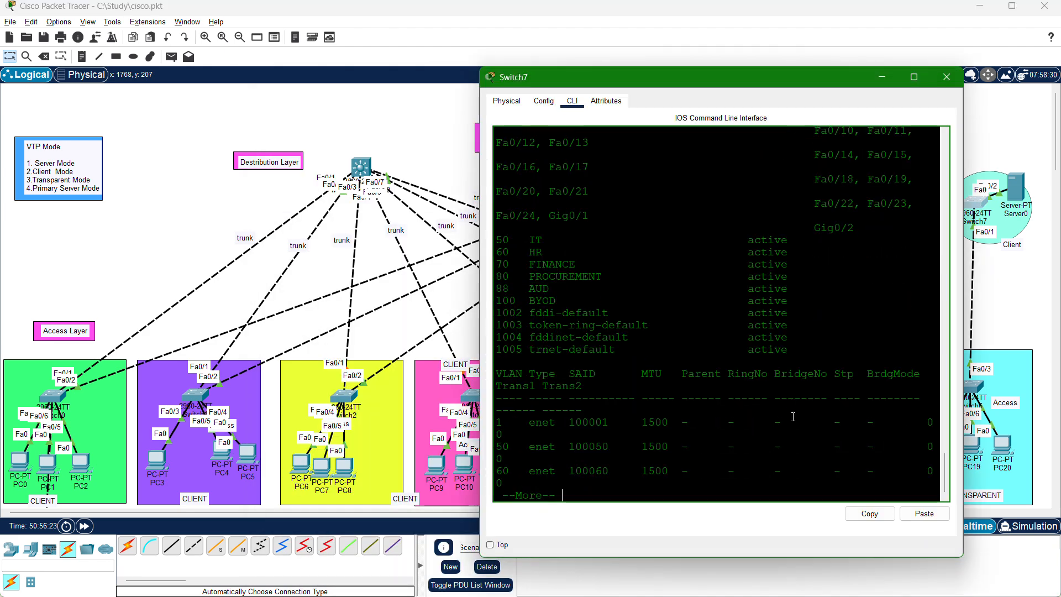
key("space")
key("Return")
key("Return")
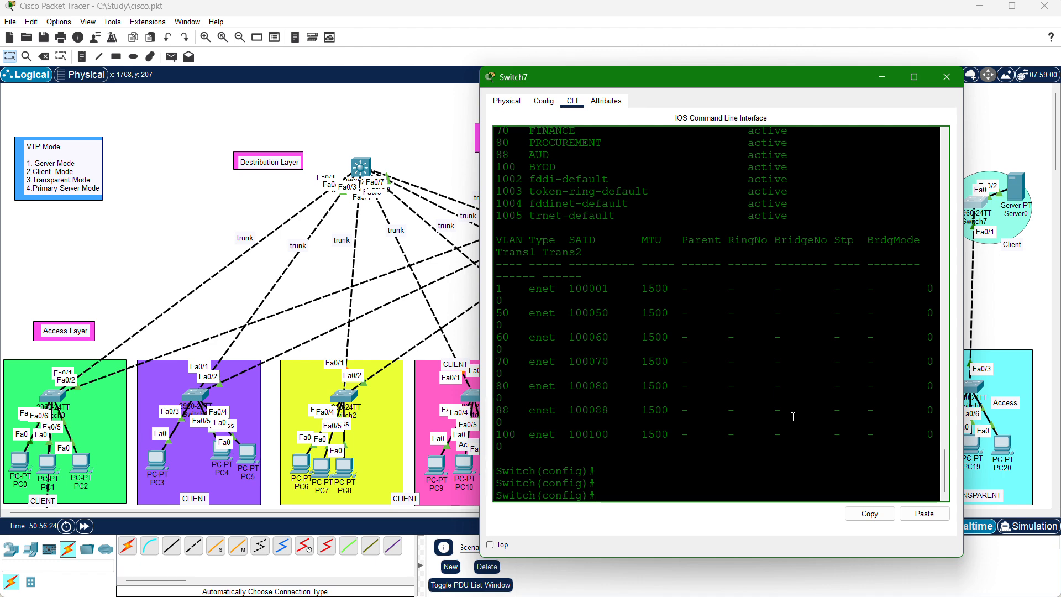
left_click_drag(561, 156, 486, 152)
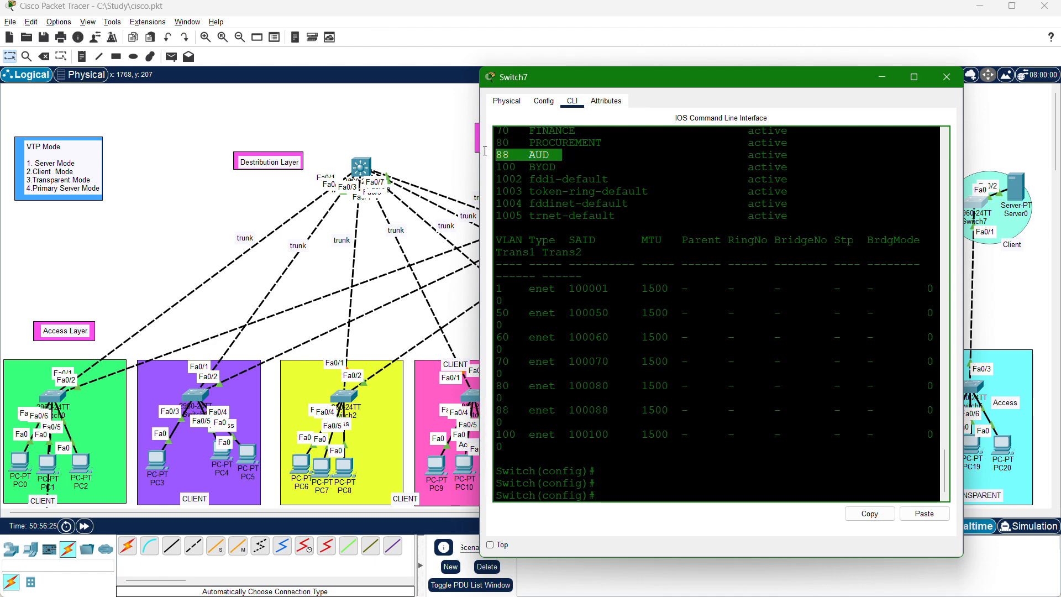
left_click(653, 487)
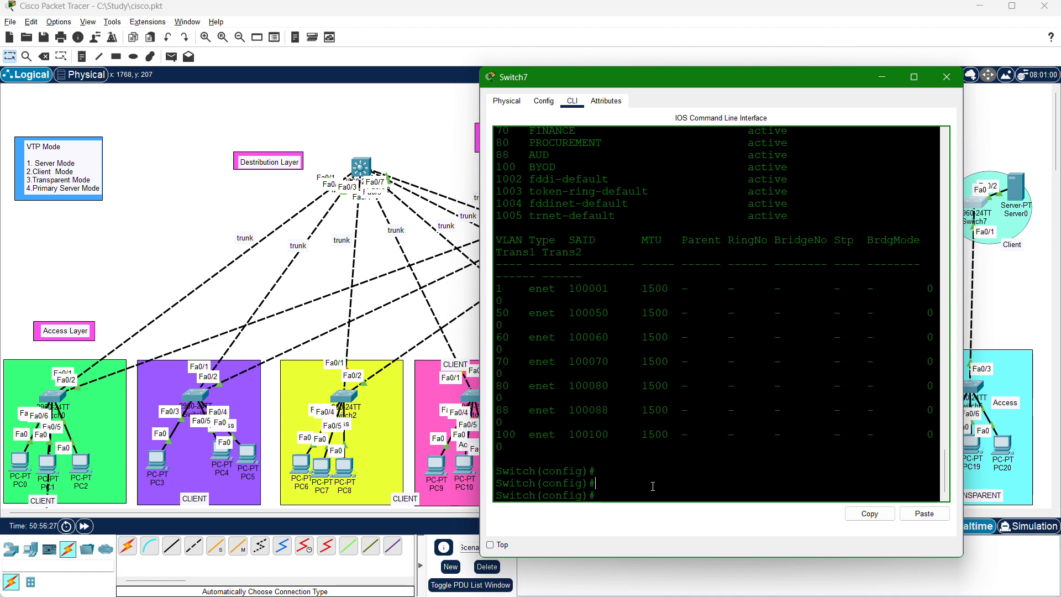
List Switch7's VLANs again with do sh vlan, highlight the rows for VLANs 50 to 80 and page to the end.
type("do sh vlan")
key("Return")
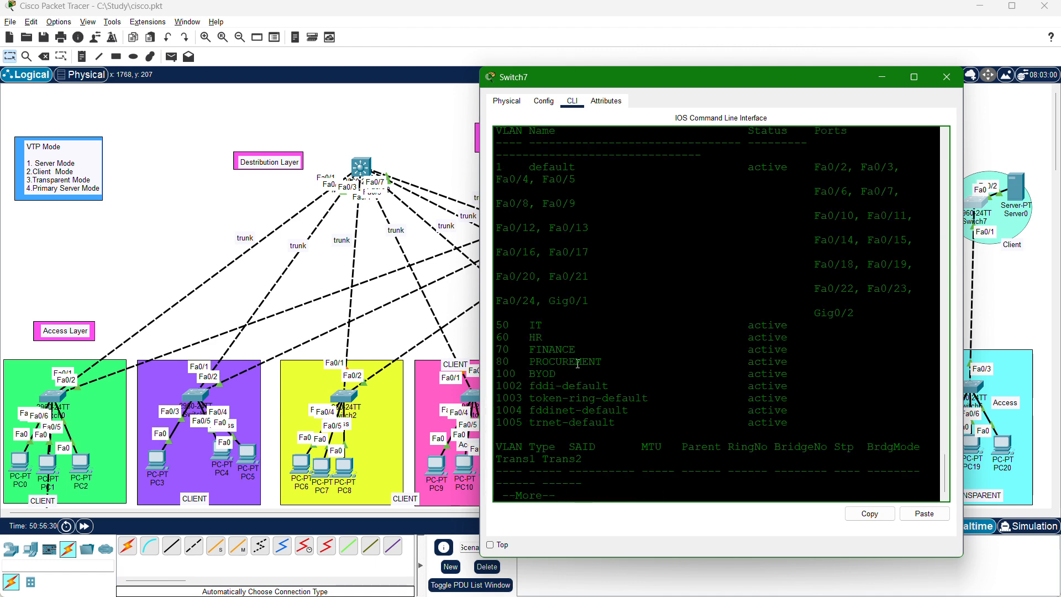
left_click_drag(595, 363, 460, 326)
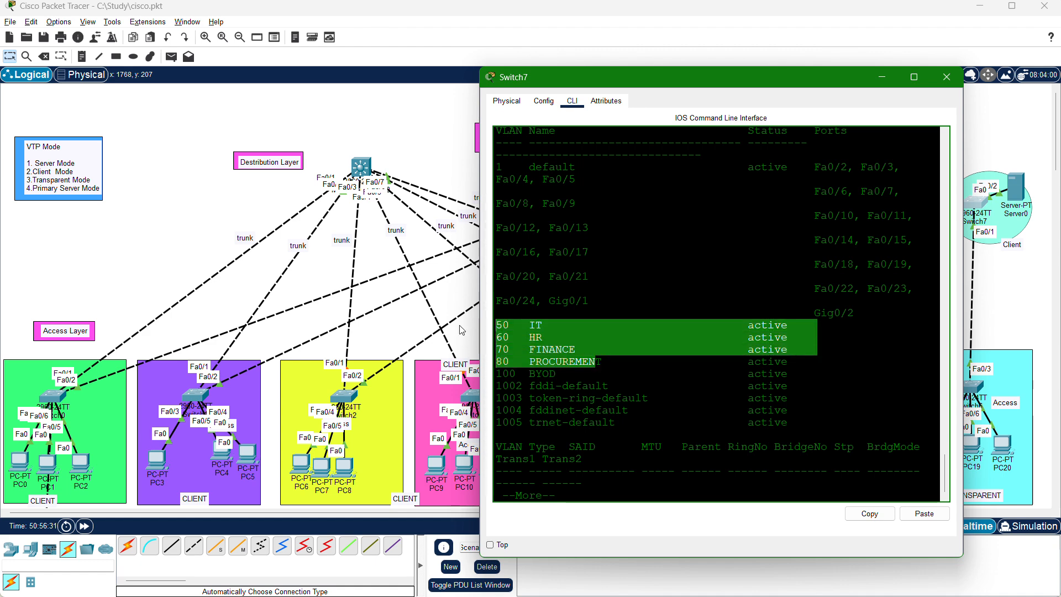
left_click(584, 499)
key("Return")
key("Return")
key("Return")
key("Return")
key("Return")
key("Return")
key("Return")
key("Return")
key("Return")
key("Return")
key("Return")
key("Return")
key("Return")
key("Return")
key("Return")
key("Return")
key("Return")
key("Return")
key("Return")
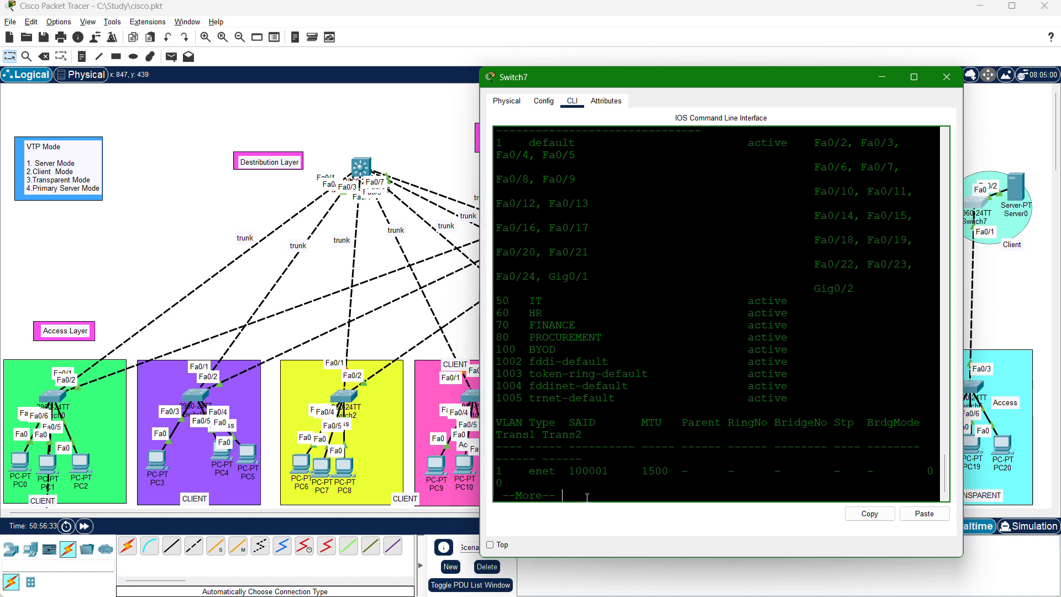
key("Return")
key("Return")
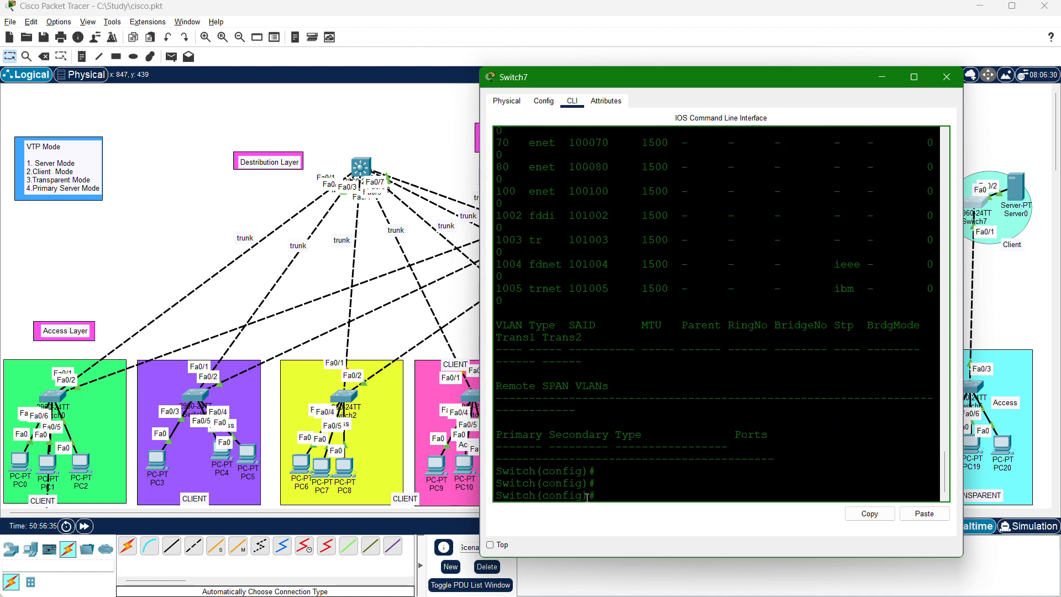
Try to delete VLAN 100 on Switch7 with no vlan 100, highlight the response and clear the highlight.
type("no vlan 100")
key("Return")
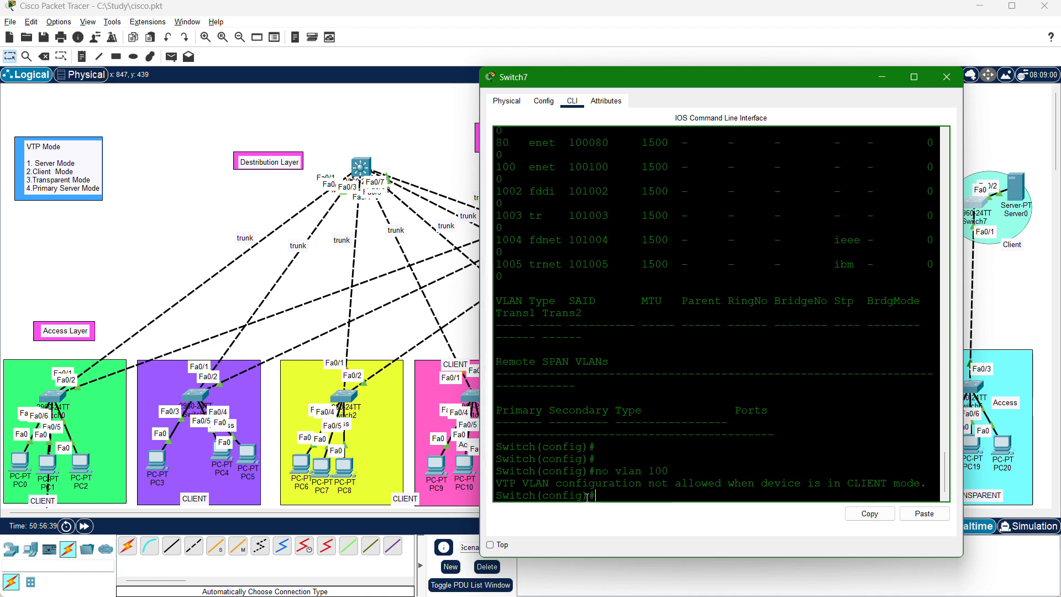
left_click_drag(503, 483, 944, 481)
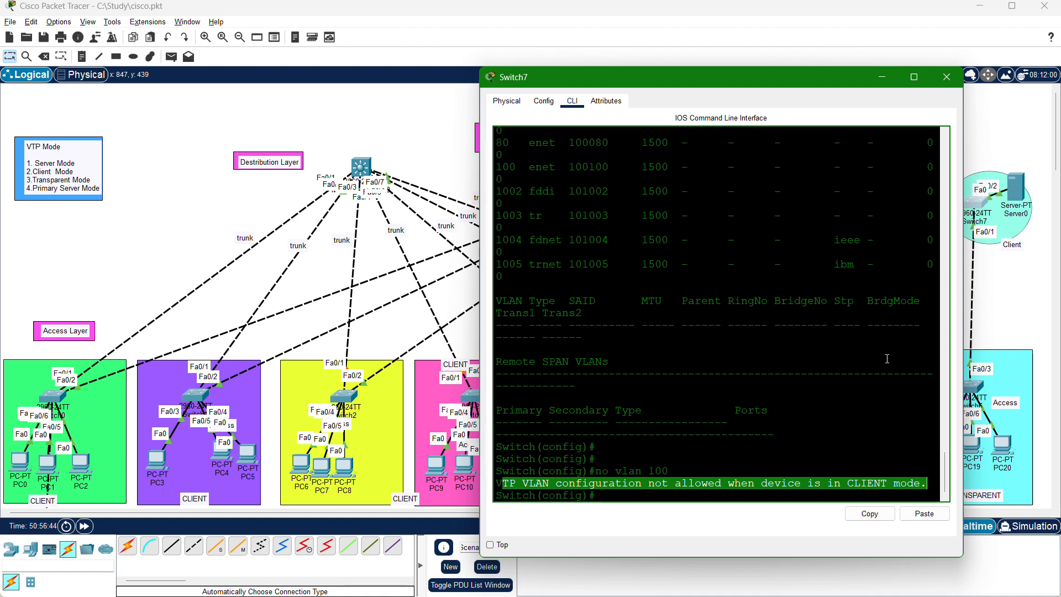
left_click(859, 450)
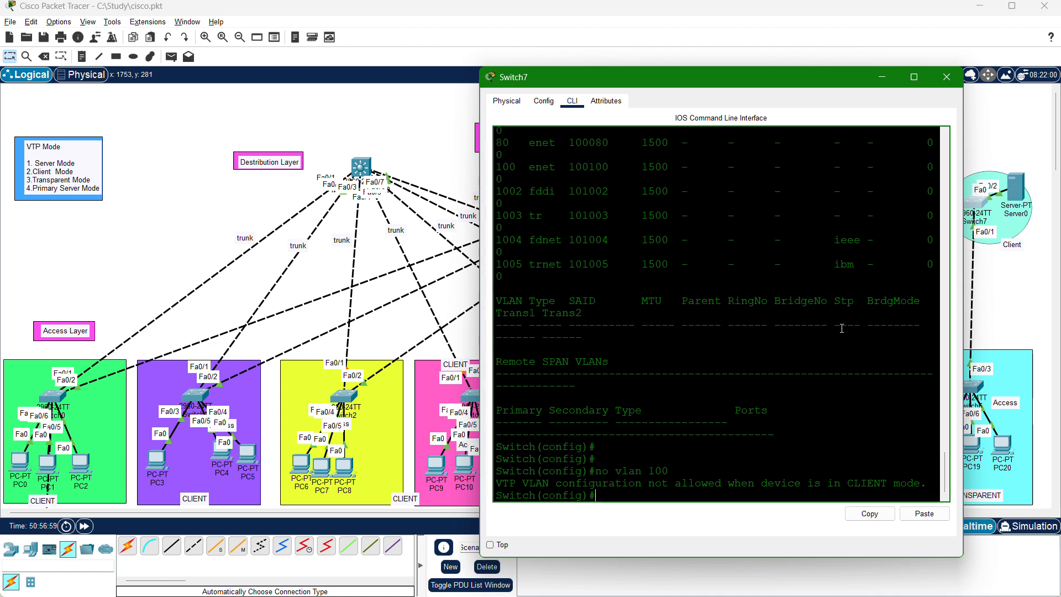
Close Switch7's window, nudge Switch8 slightly and move Switch10 farther from Switch9 in the row below the access layer.
left_click(947, 77)
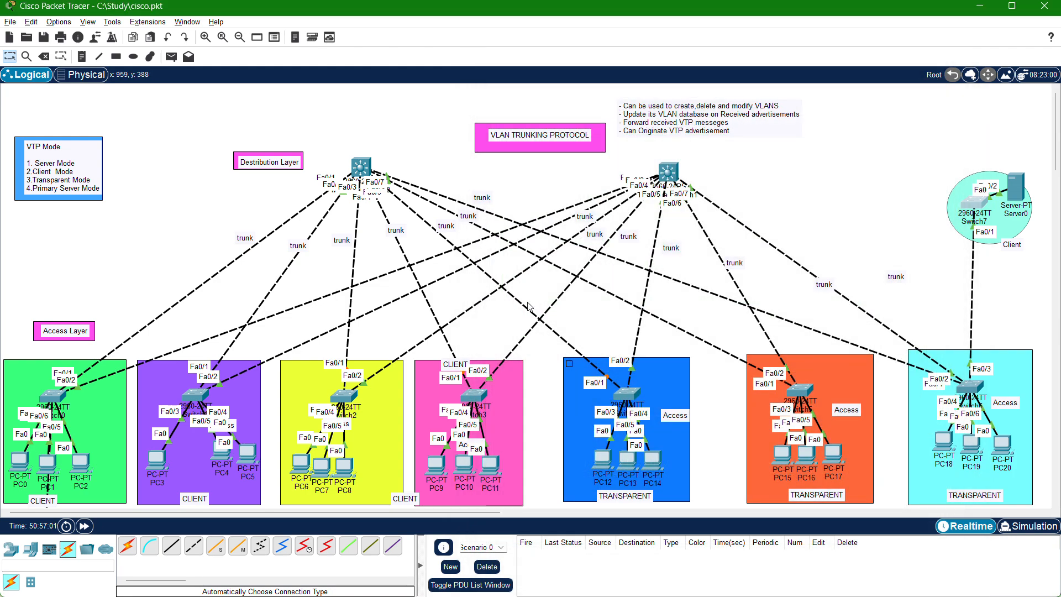
scroll(518, 313, "down", 5)
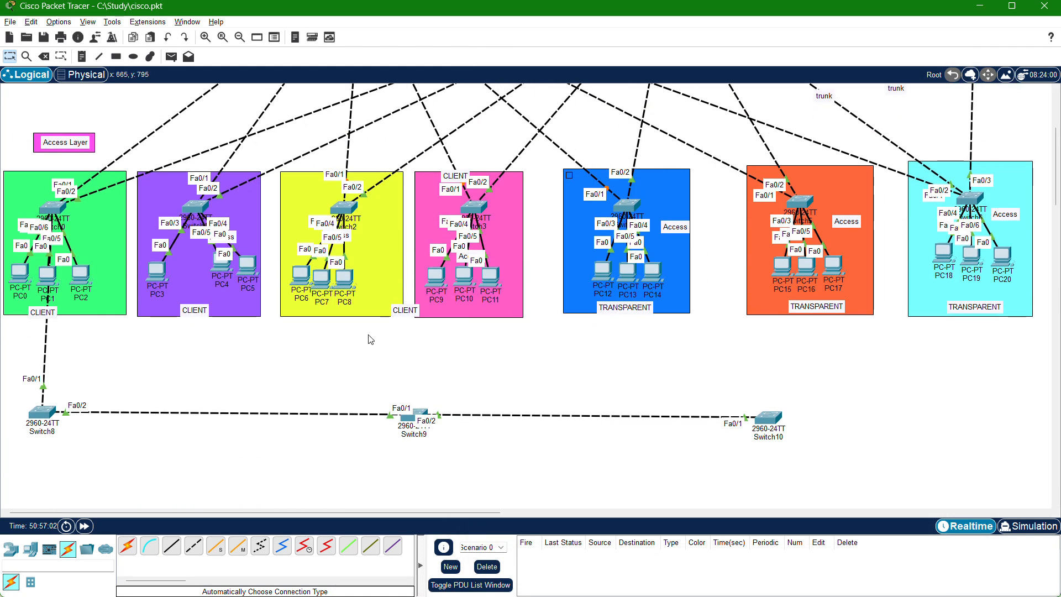
left_click_drag(47, 419, 54, 422)
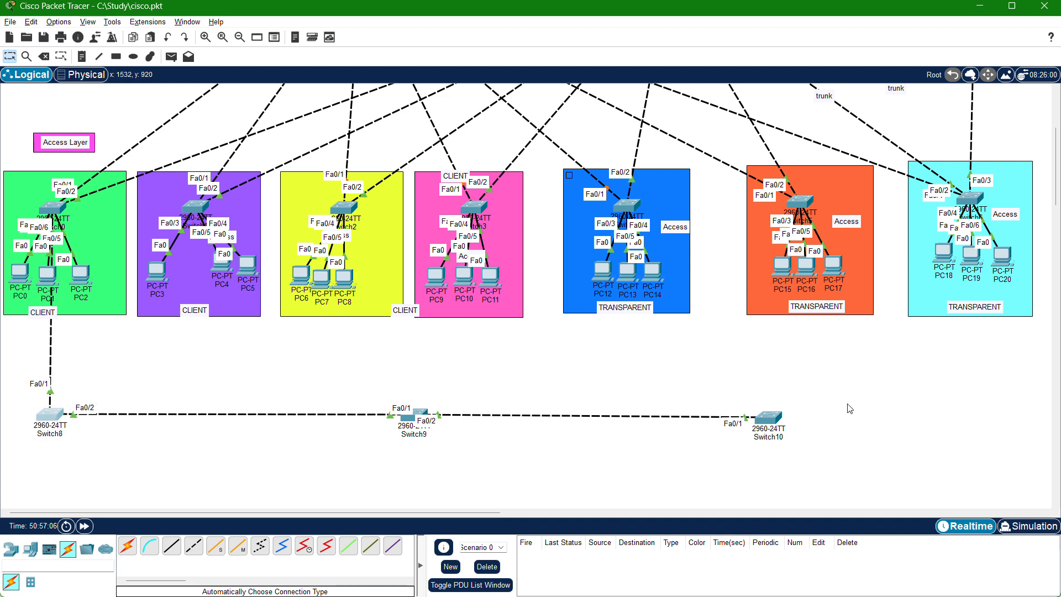
left_click_drag(770, 426, 850, 423)
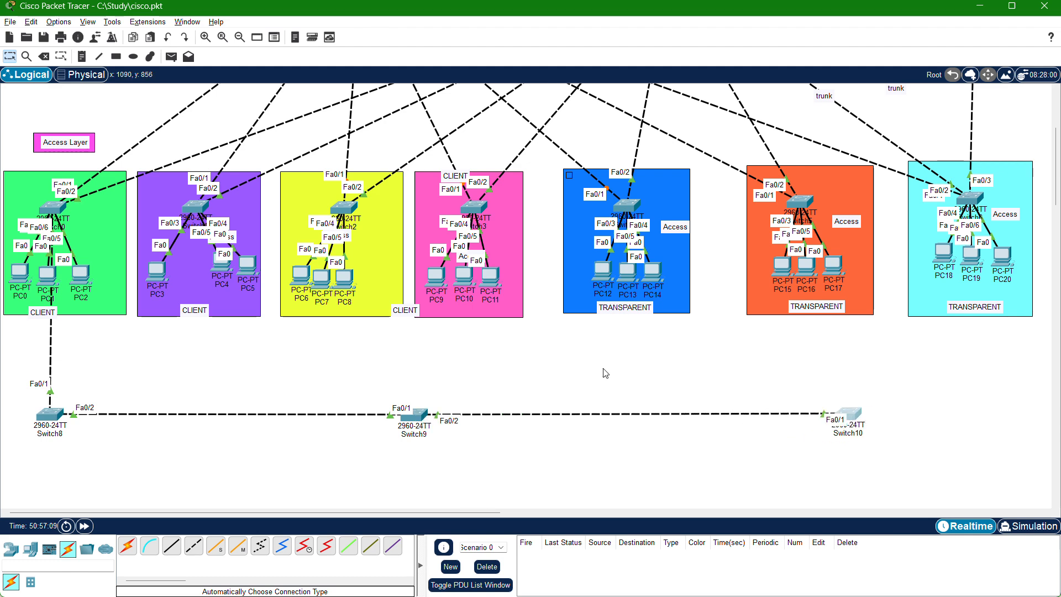
scroll(603, 372, "up", 1)
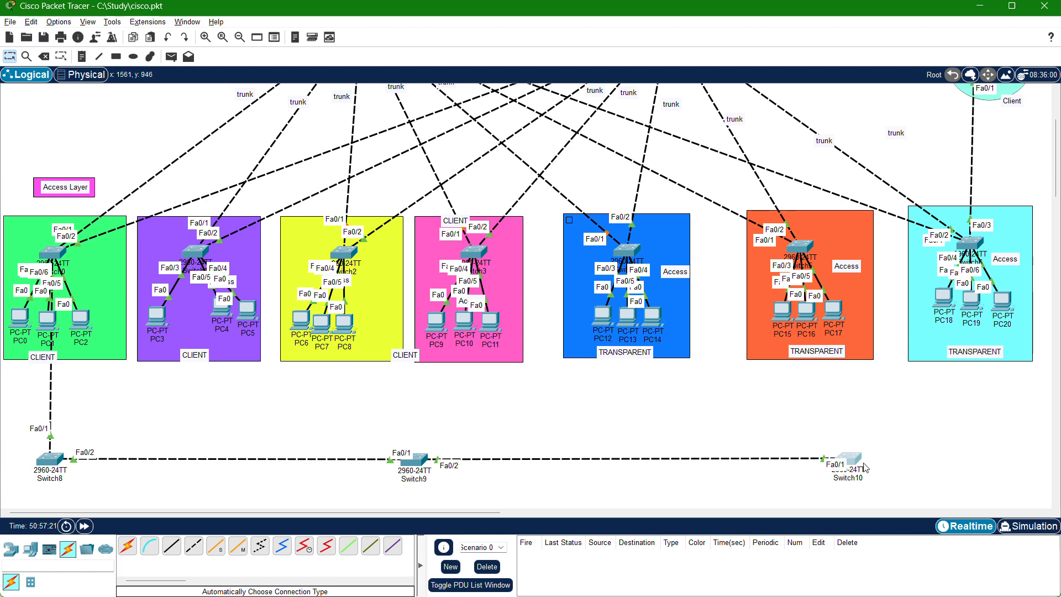
Open Switch8's command line and enter global configuration mode with en and config t.
mouse_move(864, 468)
left_click(50, 459)
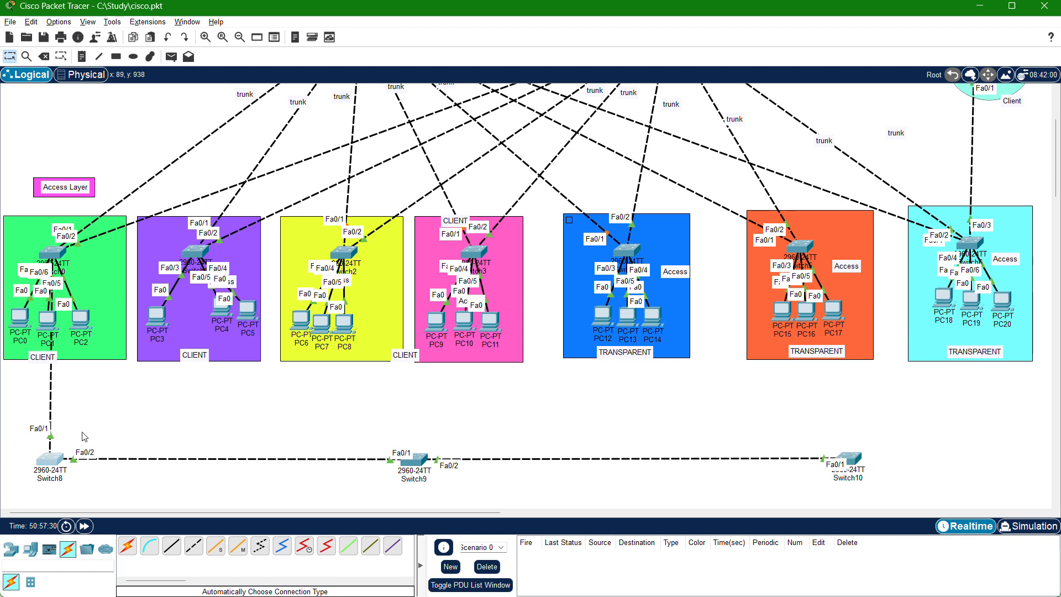
left_click(412, 127)
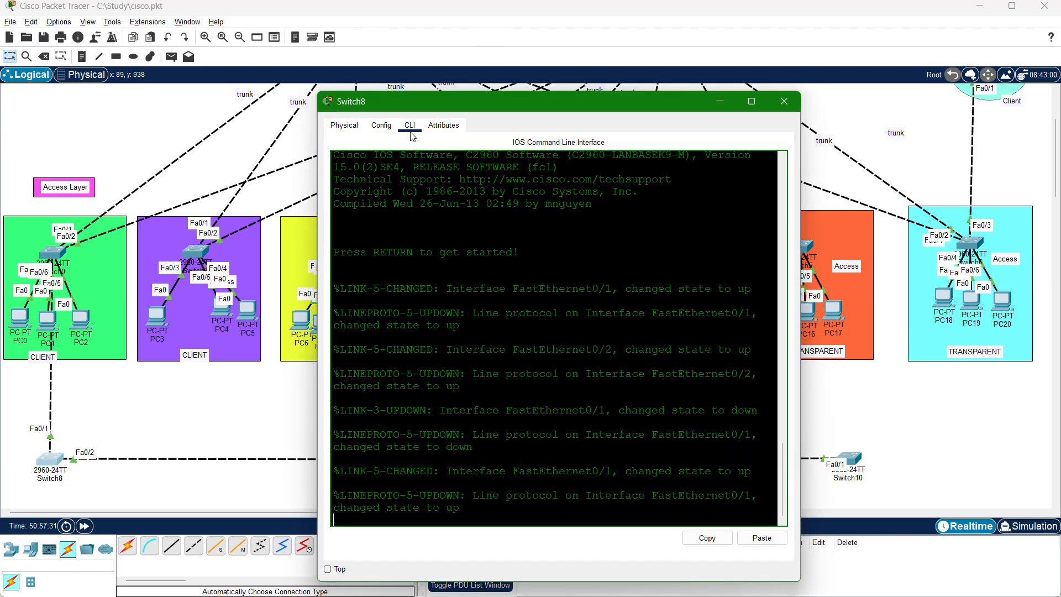
key("Return")
key("Return")
key("Return")
key("Return")
key("Return")
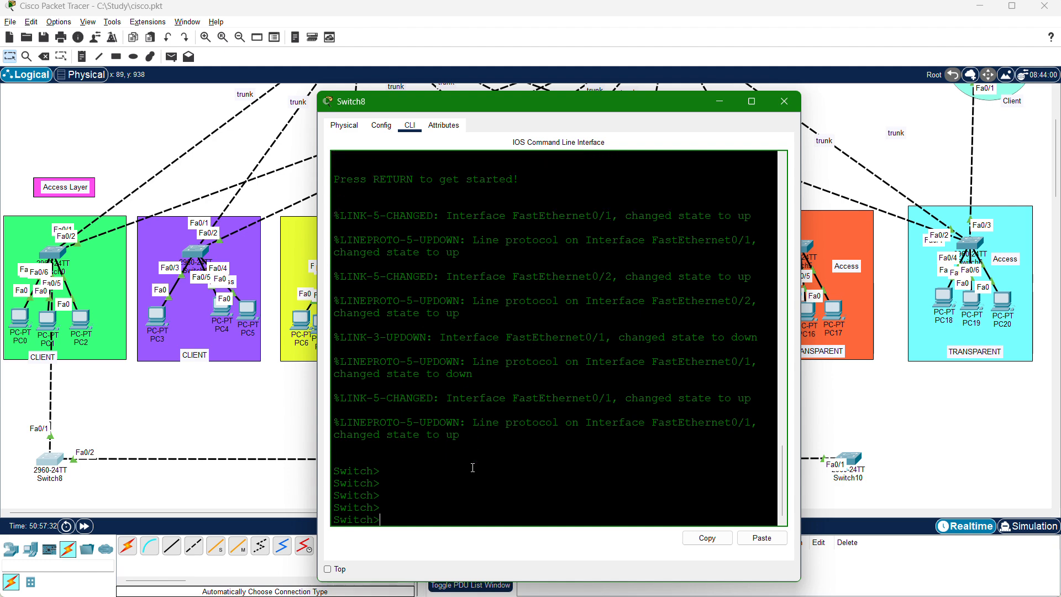
type("en")
key("Return")
type("con")
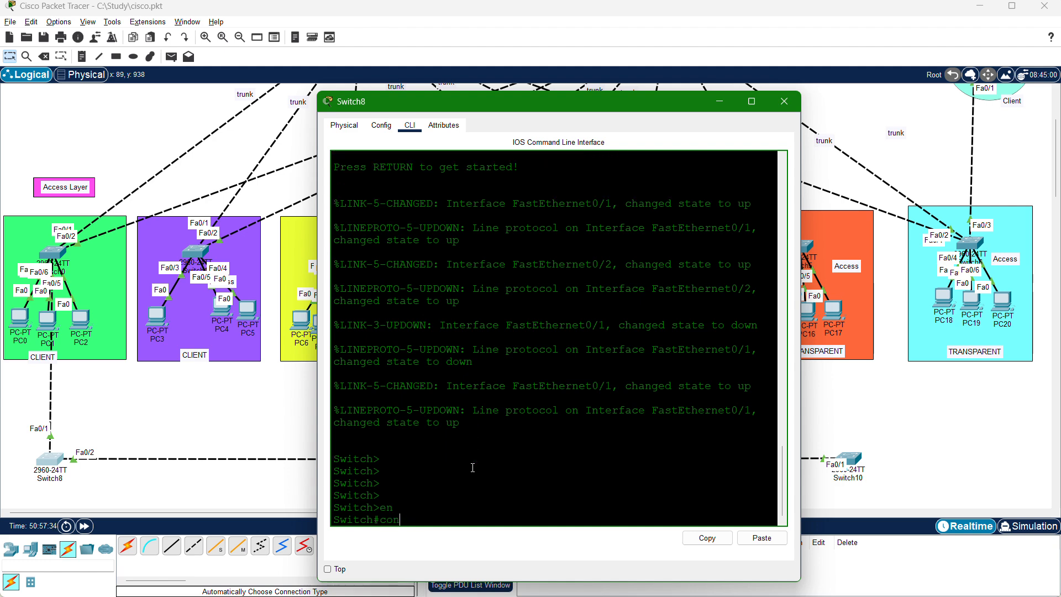
type("fig t")
key("Return")
key("Return")
key("Return")
key("Return")
key("Return")
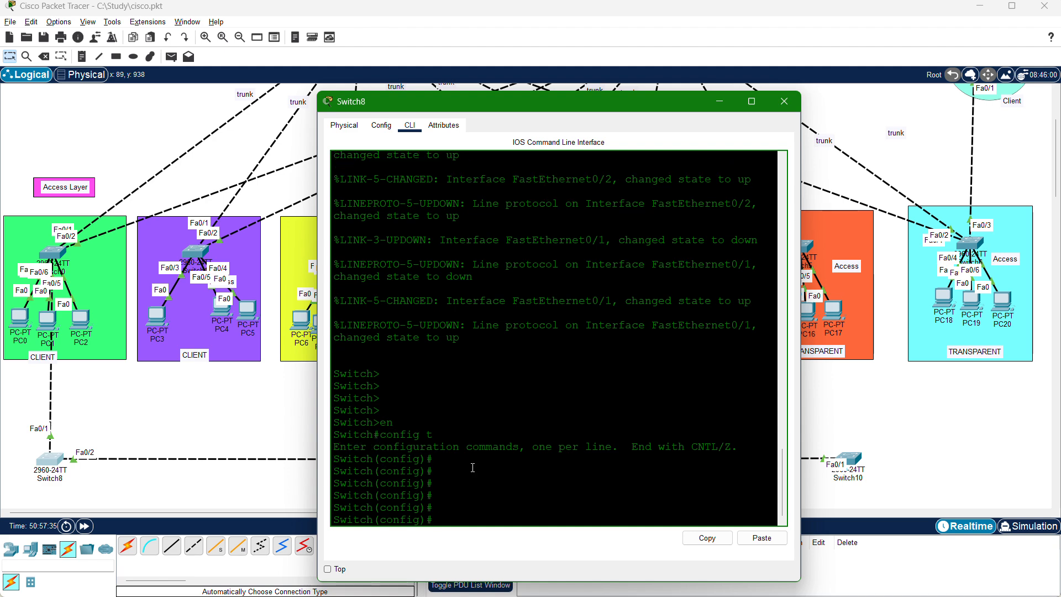
Enter interface range configuration for ports fa0/1-2 on Switch8 with int range fa0/1-2.
type("int ")
type("fa0/1-2")
key("Left")
key("Left")
key("Left")
key("Left")
key("Left")
key("Left")
key("Left")
key("Left")
type("rane")
key("Left")
key("Left")
key("Left")
key("Left")
key("Left")
key("Left")
key("Left")
key("Left")
key("Left")
type("g")
key("Return")
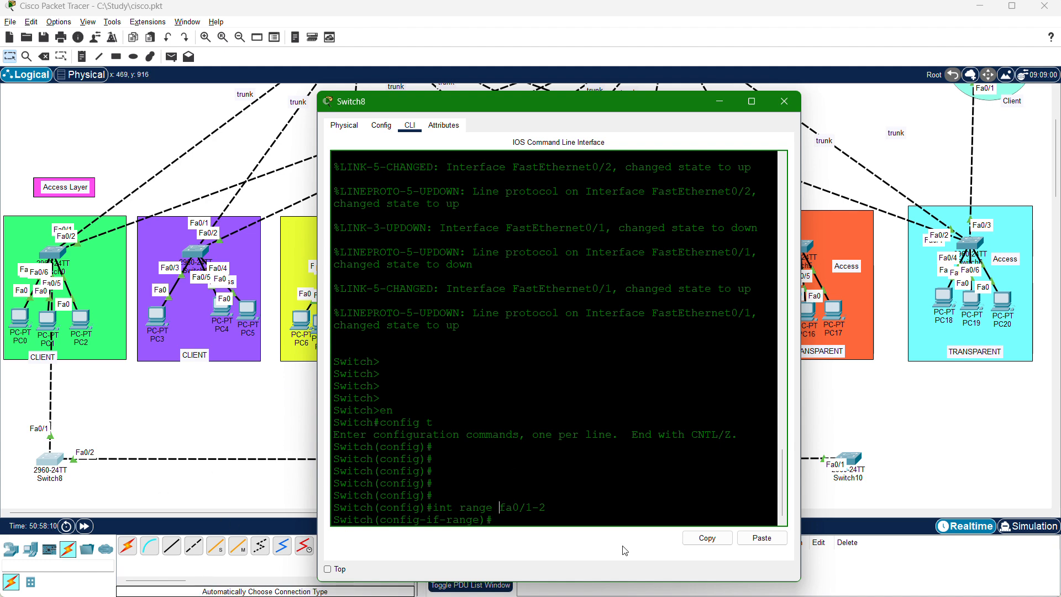
Set Switch8's ports fa0/1-2 to trunk mode with switchport mode trunk.
type("sw")
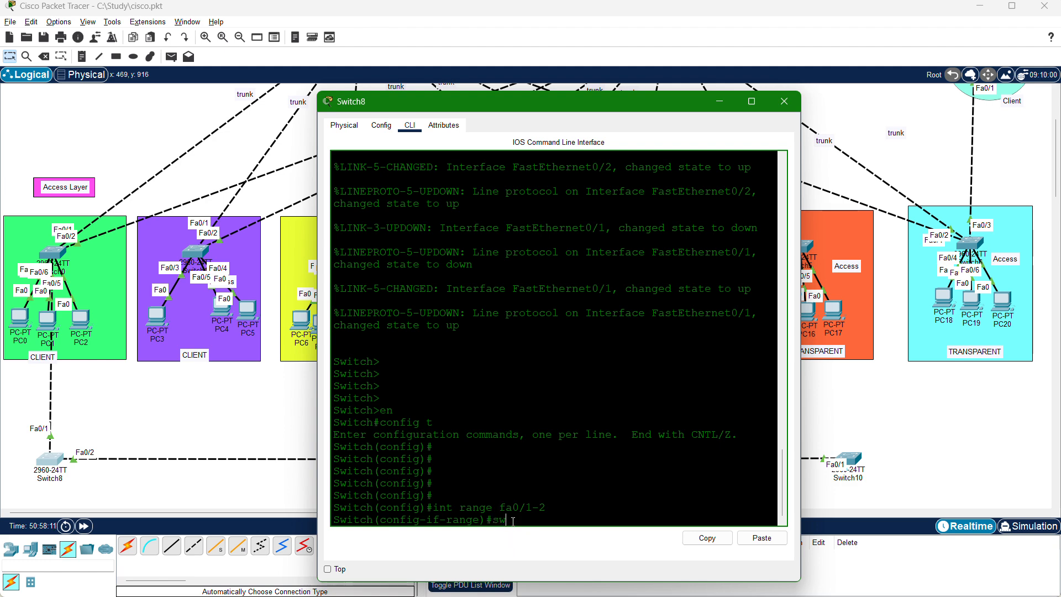
type("ithh")
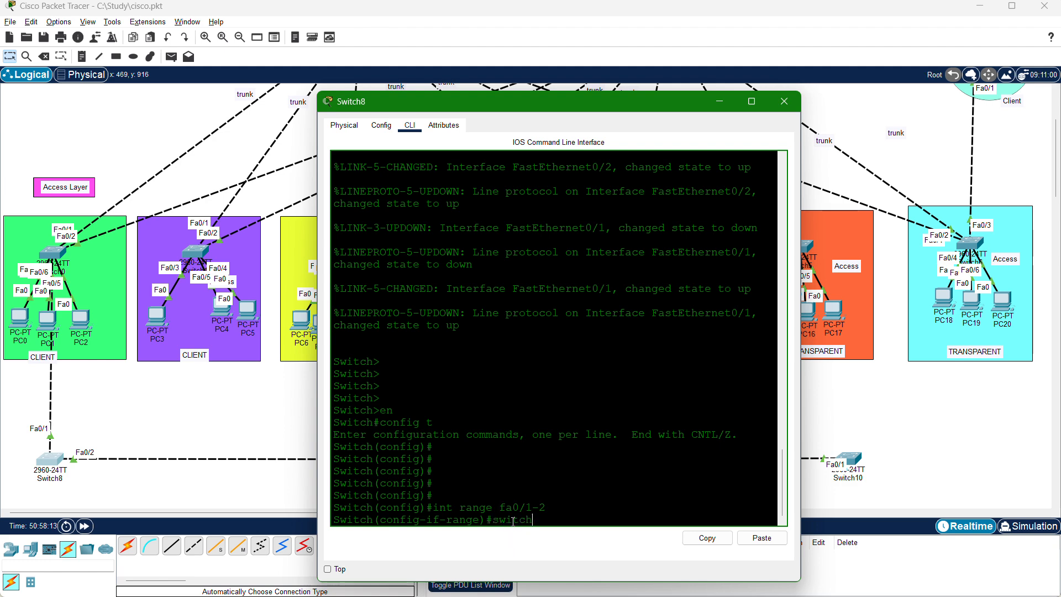
type("po")
key("Tab")
type("mode ")
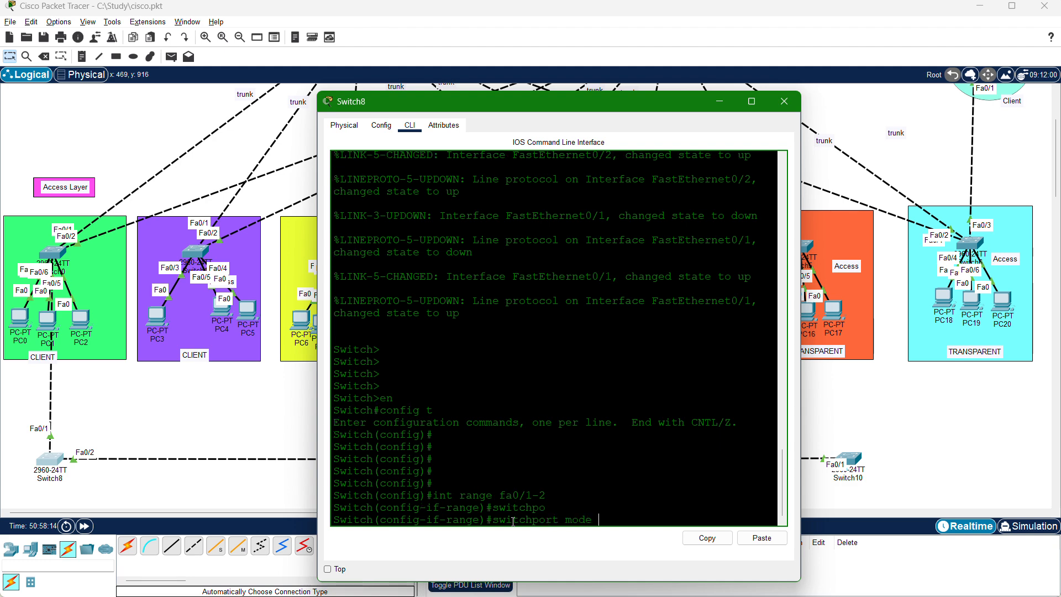
type("tyrunk")
key("Return")
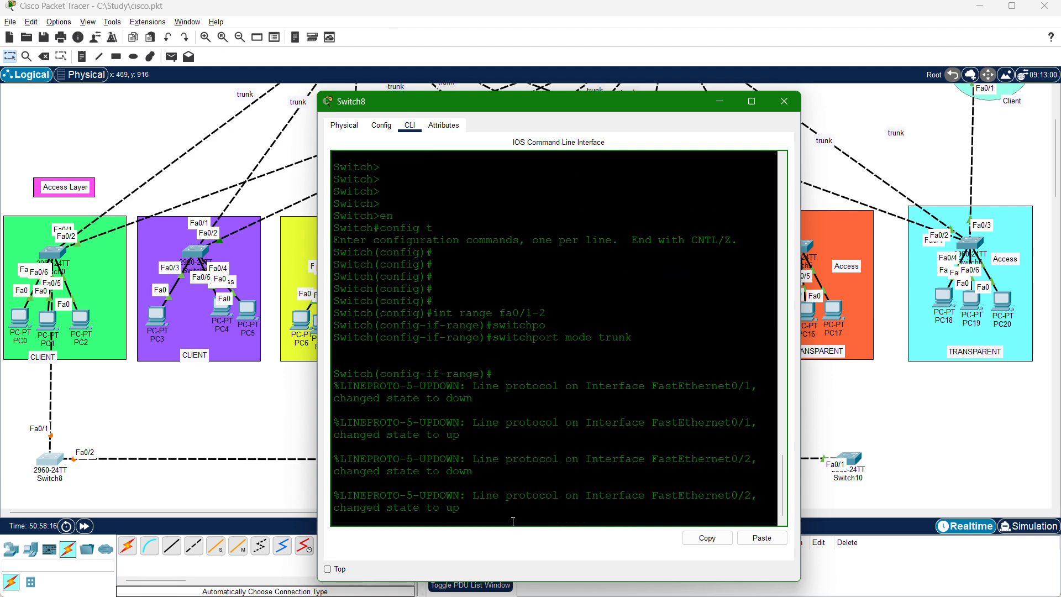
key("Return")
key("Return")
key("Return")
key("Return")
key("Return")
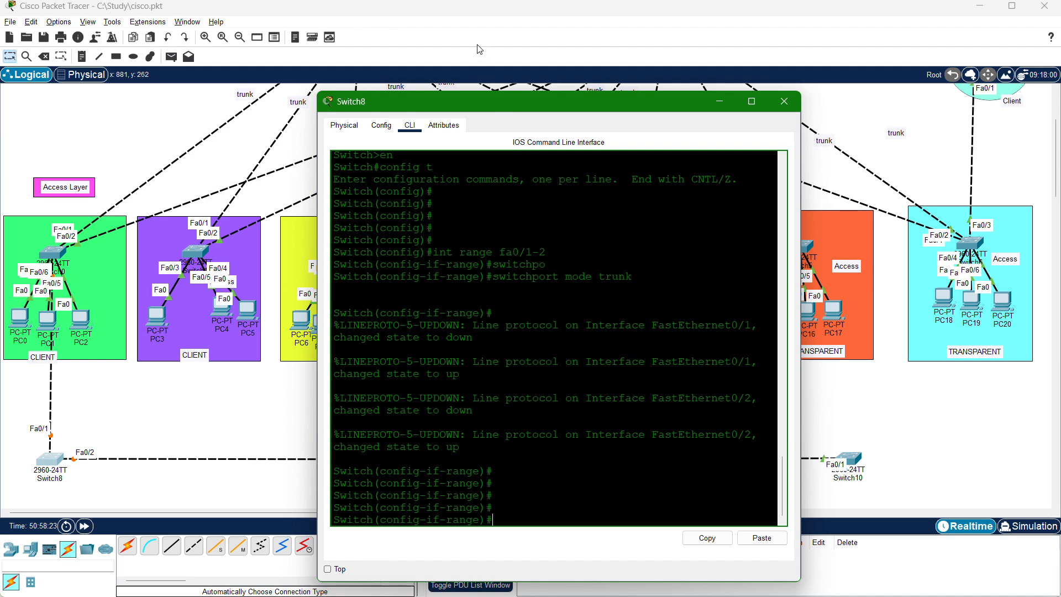
left_click(463, 33)
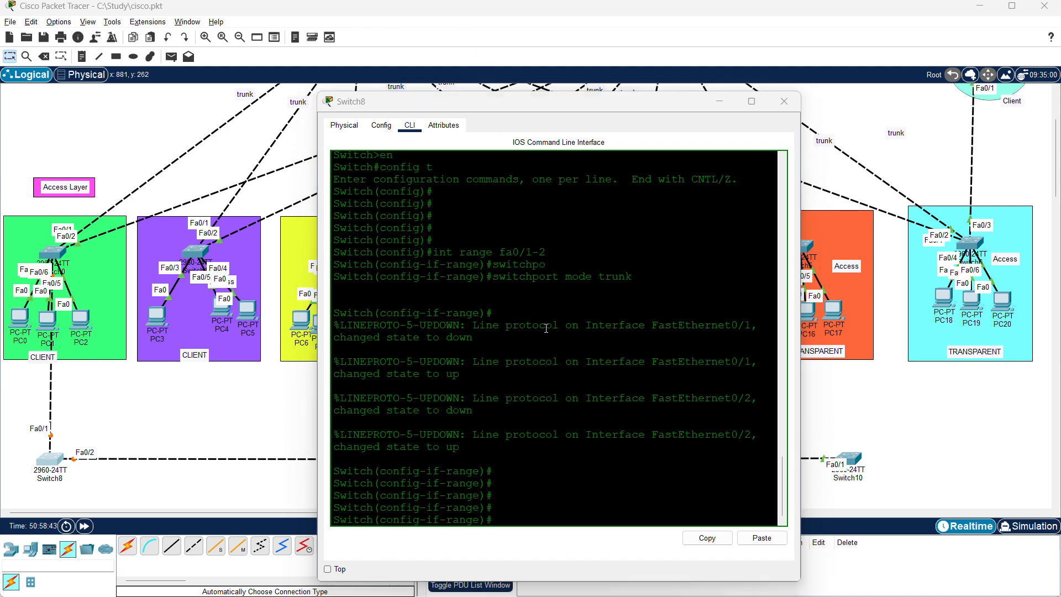
left_click(511, 484)
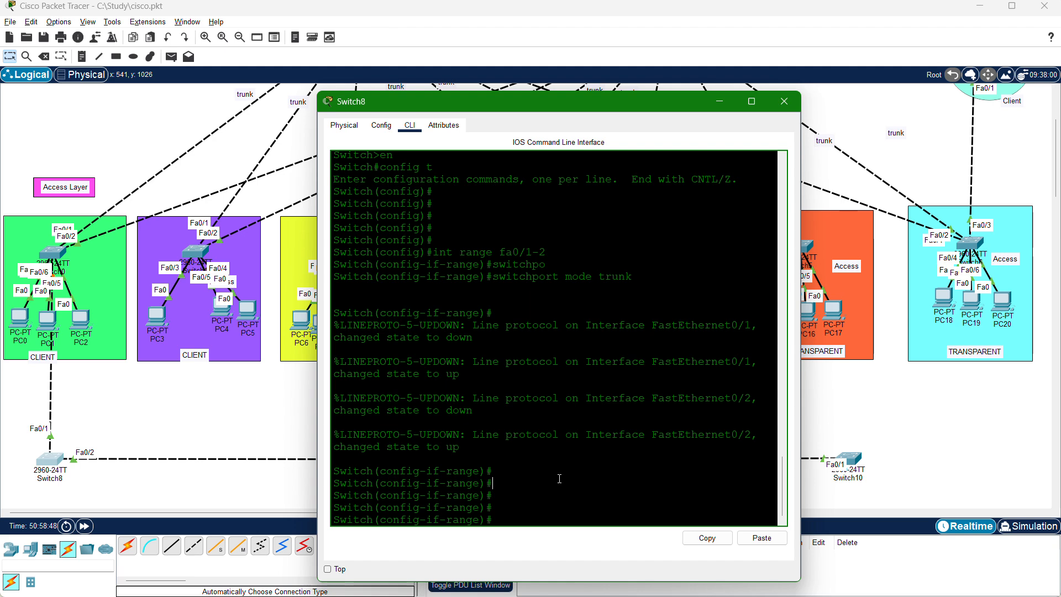
type("vtp")
left_click(534, 510)
type("mode ")
type("c")
key("Tab")
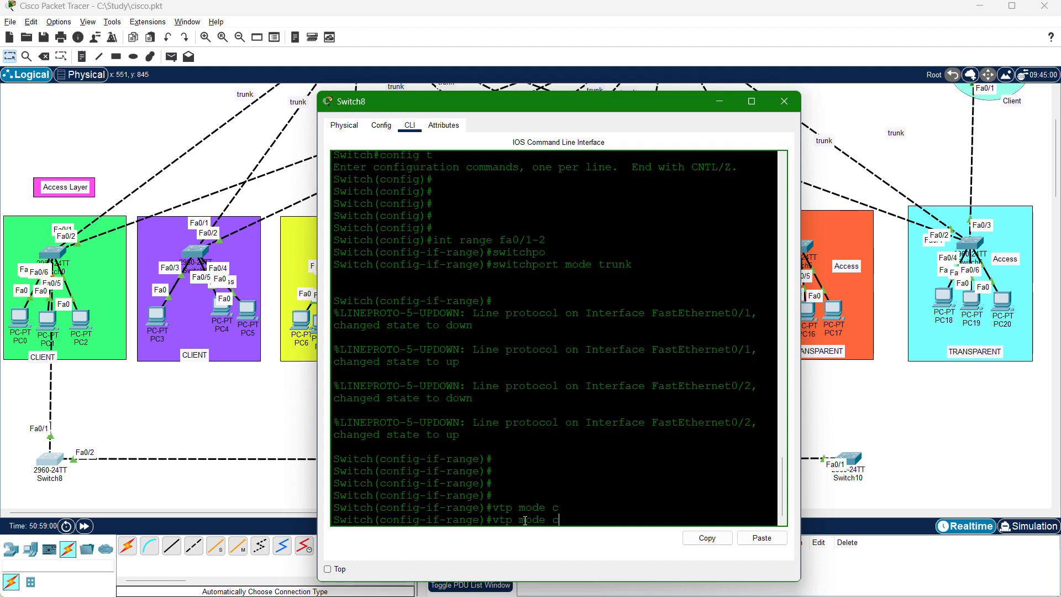
type("li")
key("Tab")
key("BackSpace")
key("BackSpace")
key("BackSpace")
key("BackSpace")
key("BackSpace")
key("BackSpace")
key("BackSpace")
key("BackSpace")
key("BackSpace")
key("BackSpace")
key("BackSpace")
key("BackSpace")
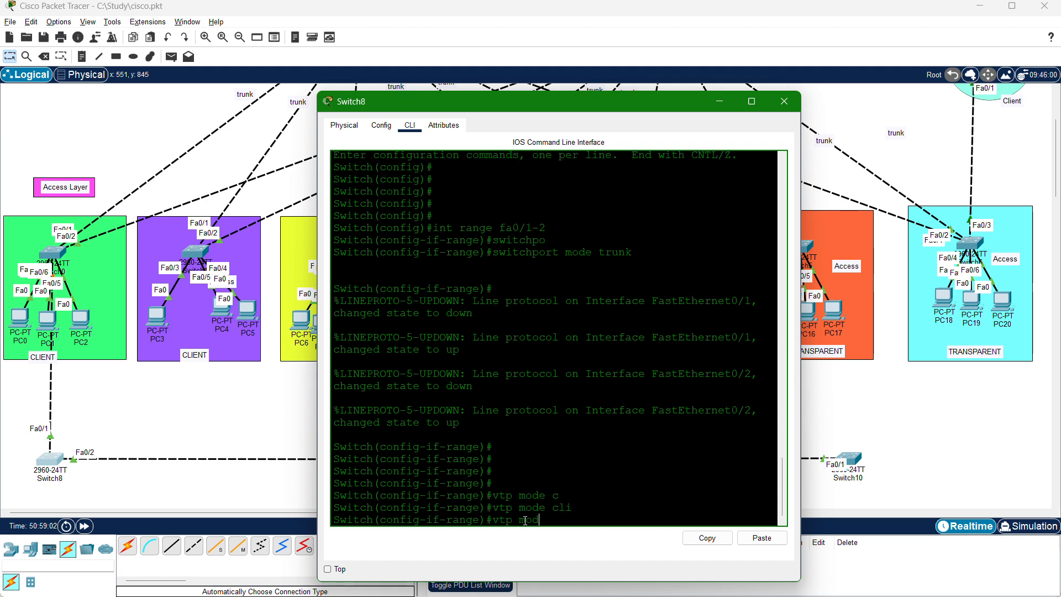
Exit interface range configuration on Switch8 and set the switch to client with vtp mode client.
type("ex")
key("Return")
key("Return")
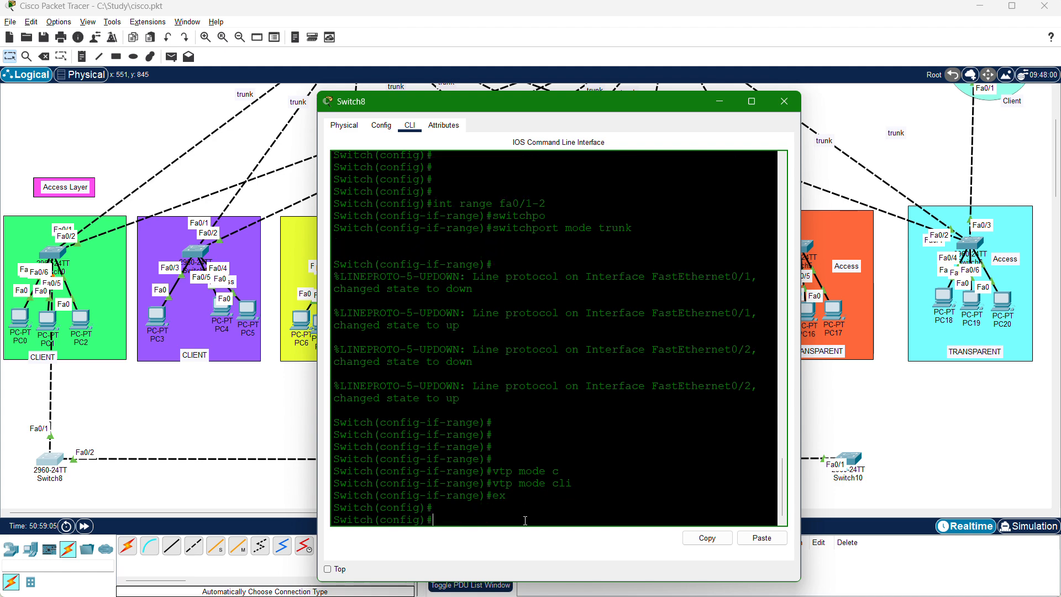
type("vtp mode cl")
key("Tab")
key("Return")
key("Return")
key("Return")
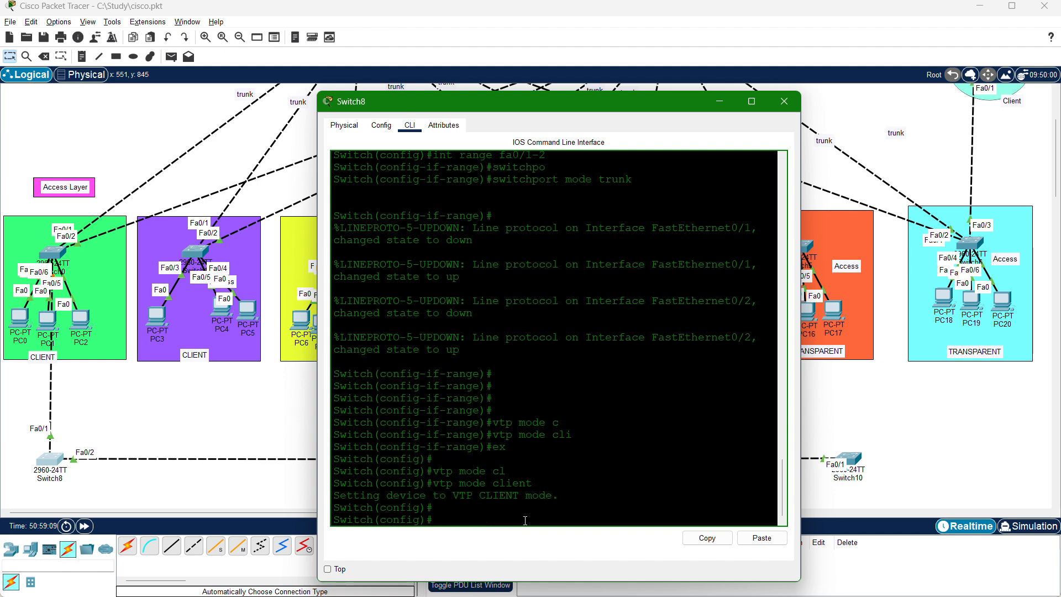
Assign Switch8 to the VTP domain CISCO with vtp domain CISCO.
type("vtp doma")
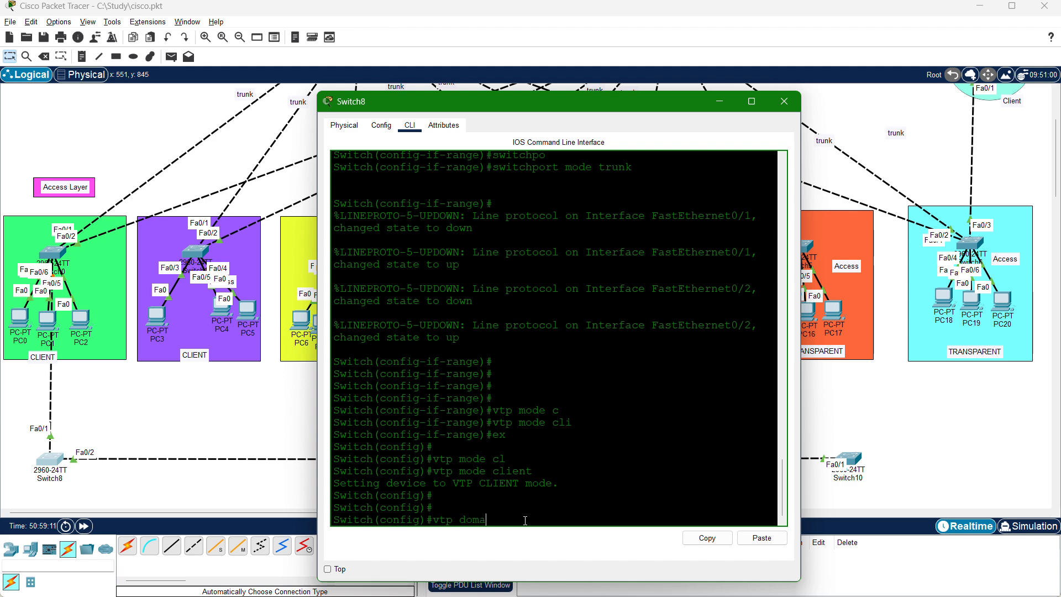
key("Tab")
type("CISCO")
key("Return")
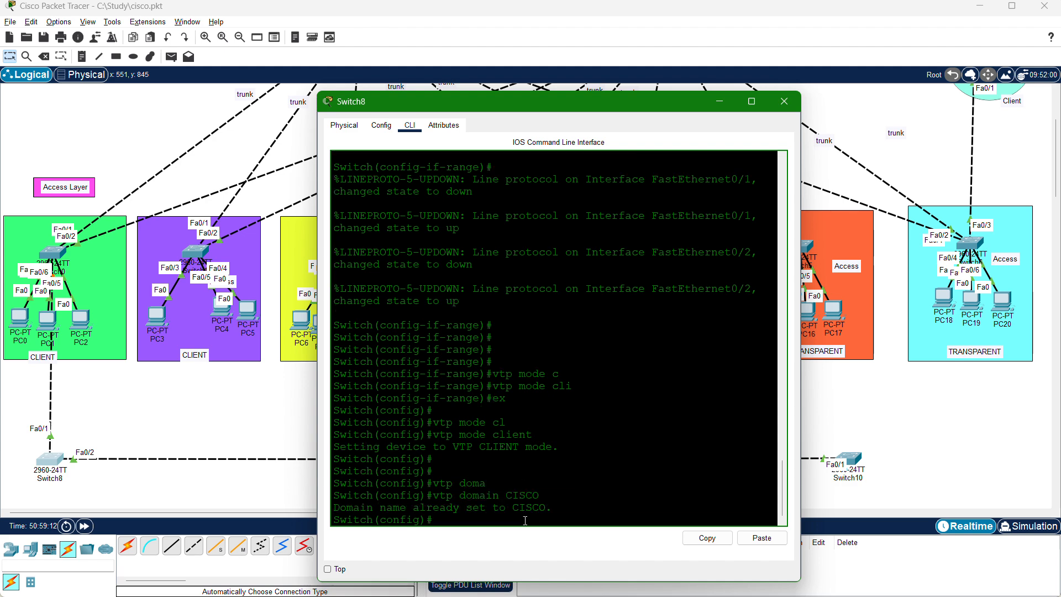
Set the VTP password on Switch8 with the vtp password command.
type("vtp pas")
key("Tab")
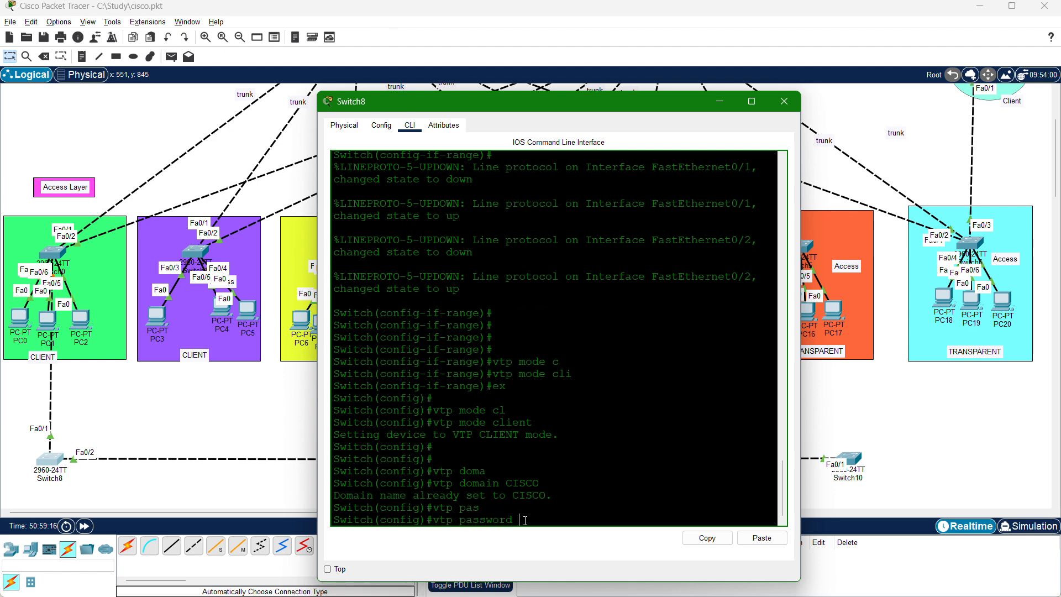
type("123abc4")
key("Return")
key("Return")
key("Return")
key("Return")
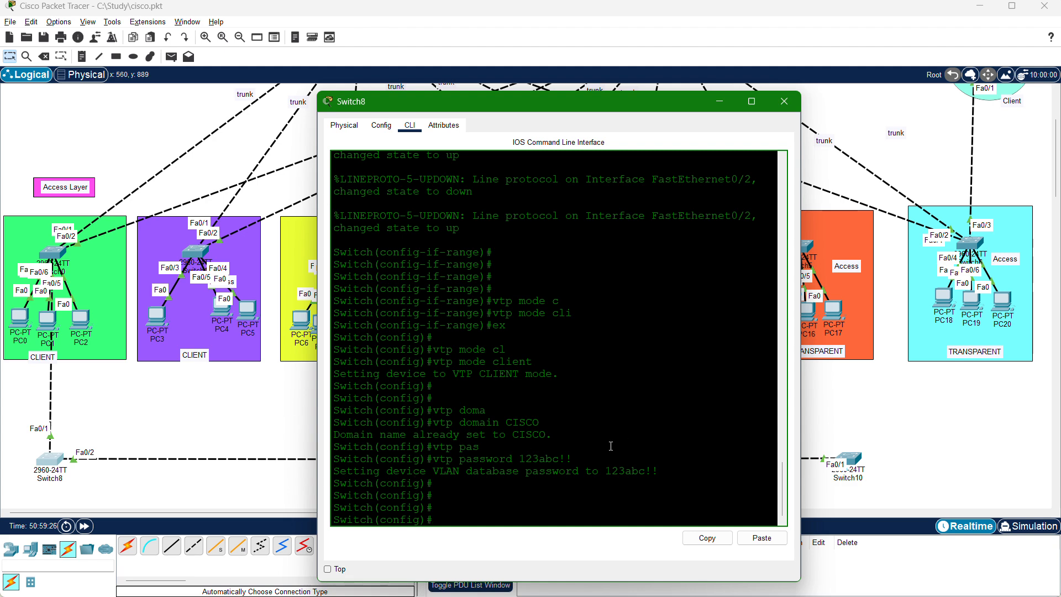
List Switch8's VLANs with do sh vlan and highlight the rows from VLAN 50 IT to VLAN 100 BYOD.
type("do sh vlan")
key("Return")
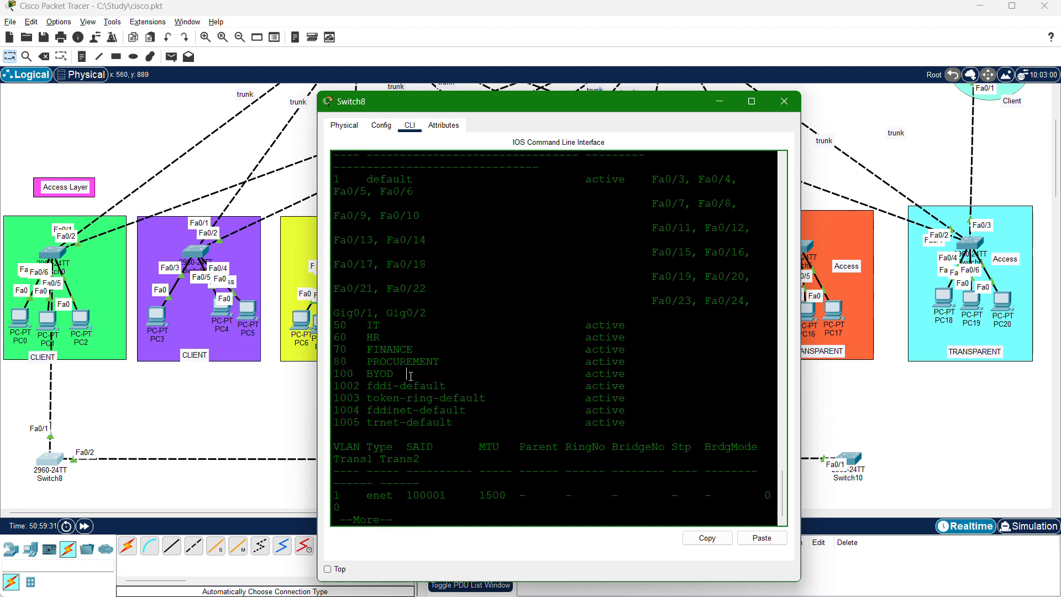
left_click_drag(411, 376, 327, 326)
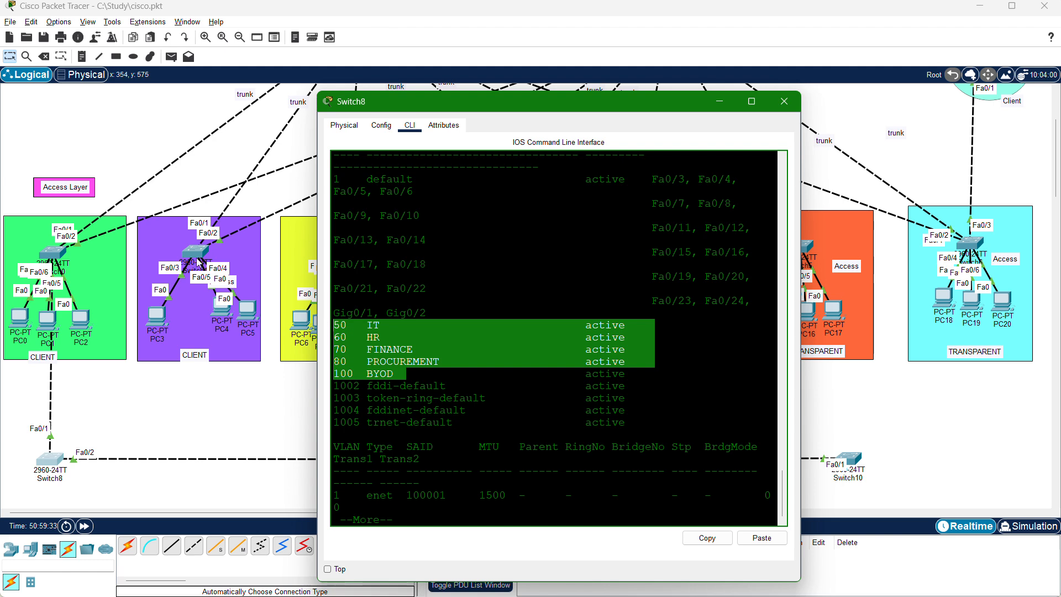
Move Switch8's window aside and examine the topology path from the distribution layer through the green client block to Switch8.
left_click_drag(528, 113, 670, 187)
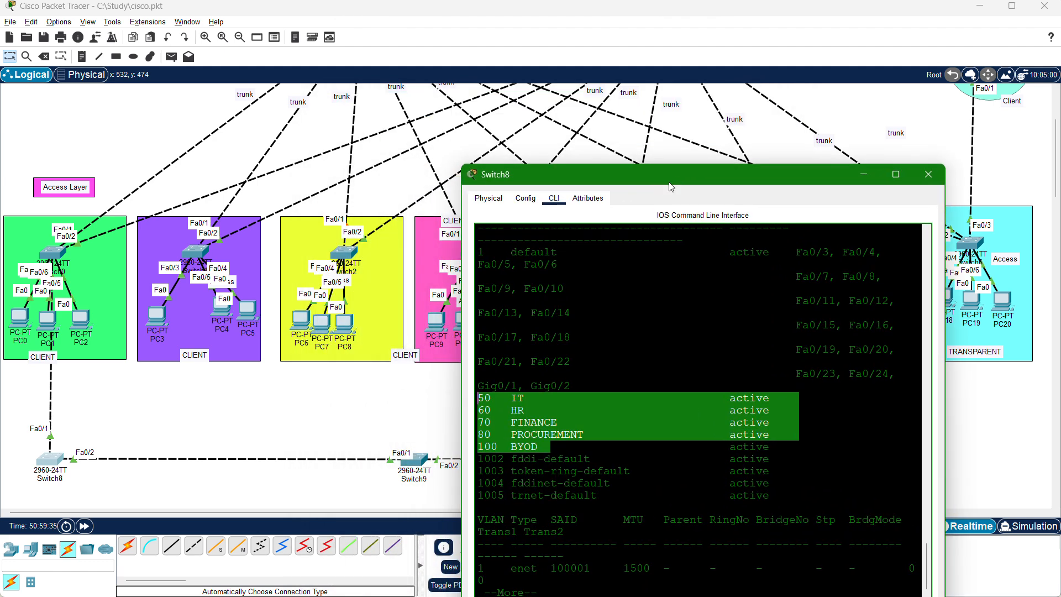
scroll(349, 205, "up", 5)
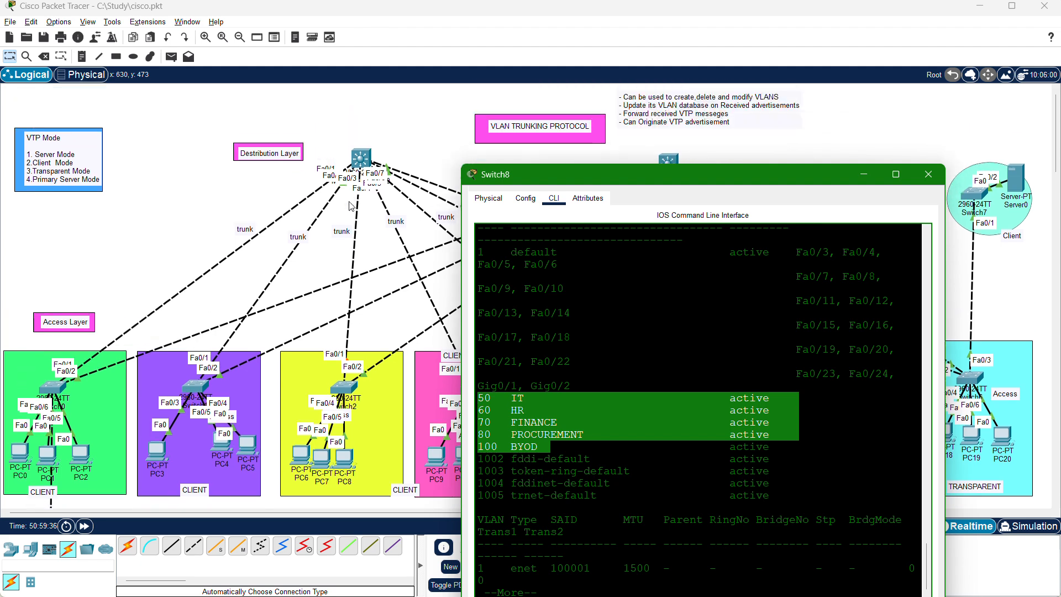
scroll(350, 206, "up", 1)
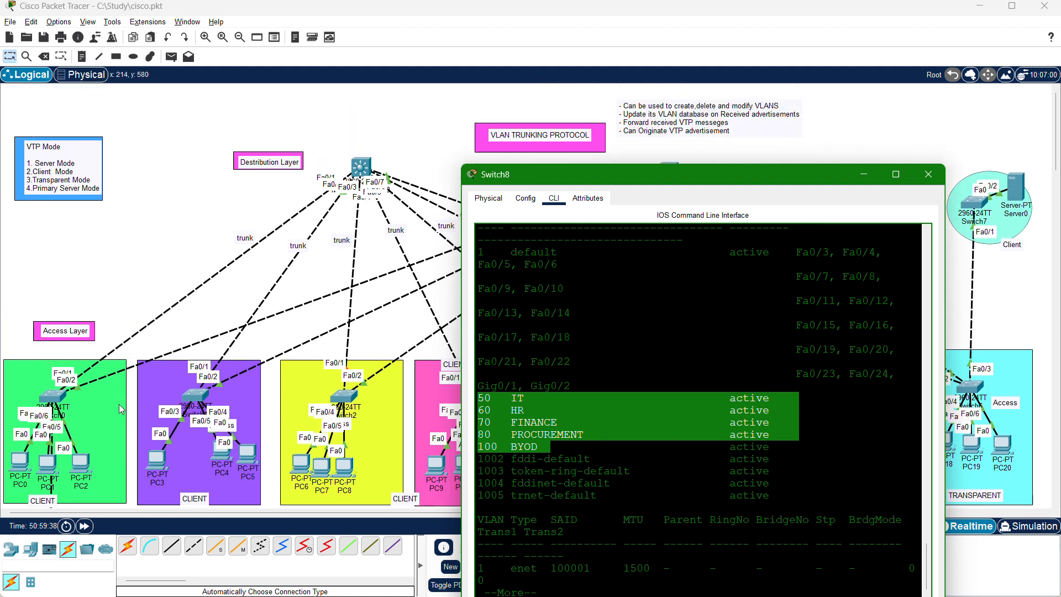
scroll(121, 408, "down", 3)
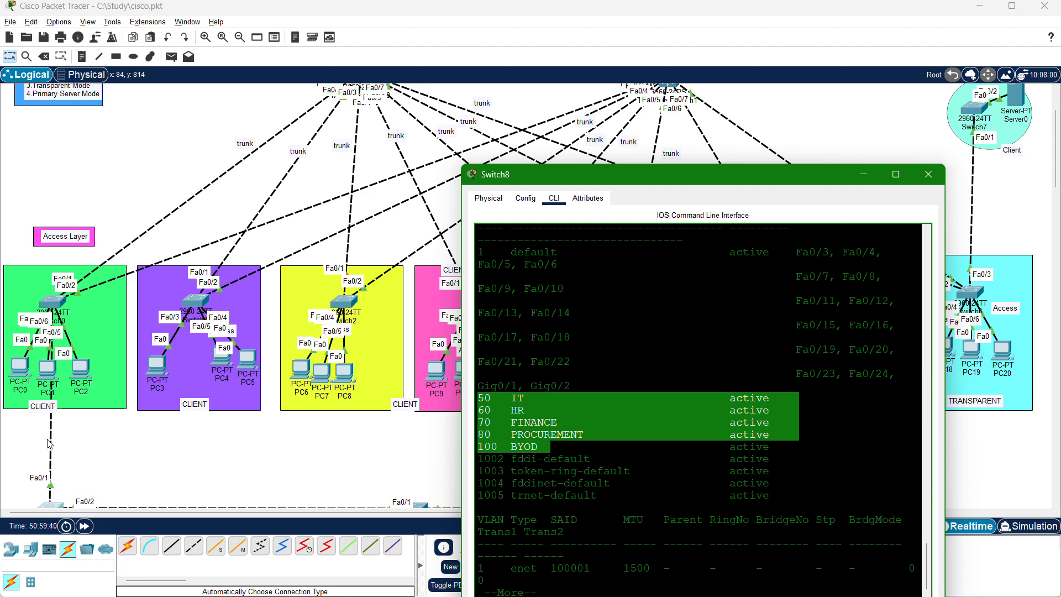
scroll(59, 426, "down", 5)
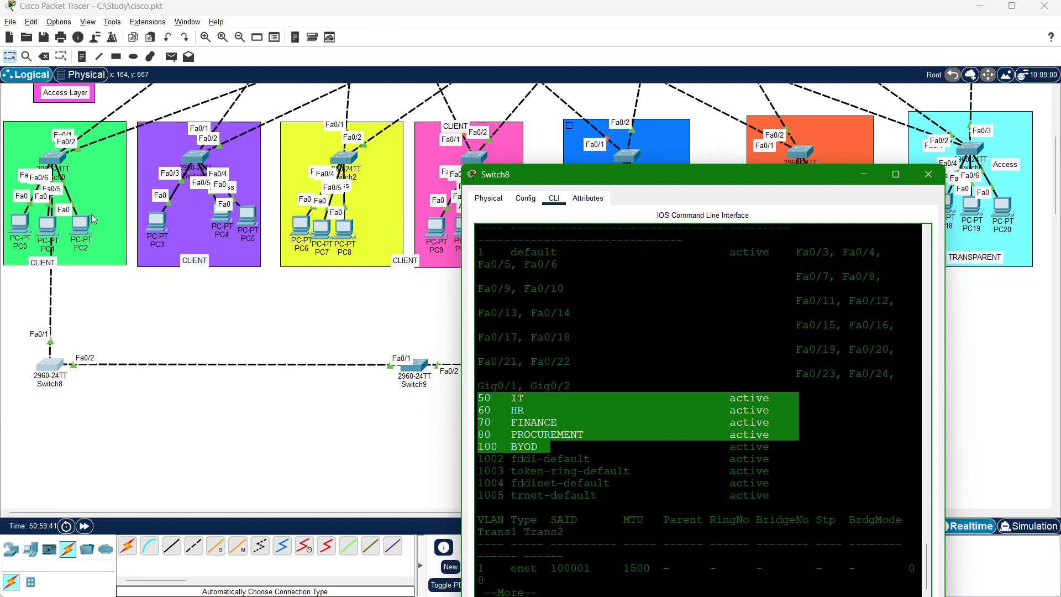
scroll(94, 219, "up", 4)
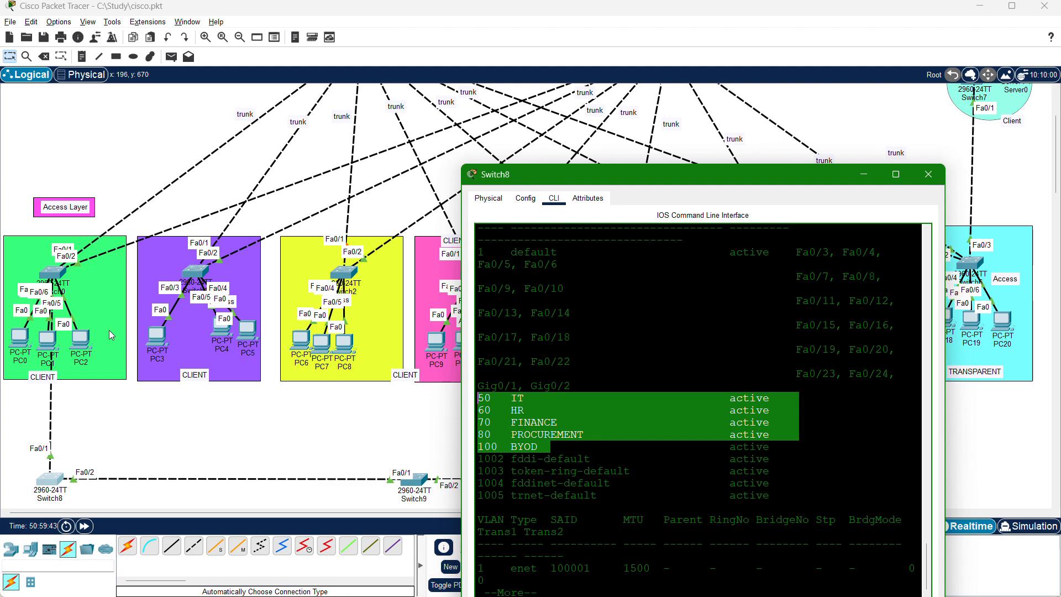
scroll(83, 450, "down", 3)
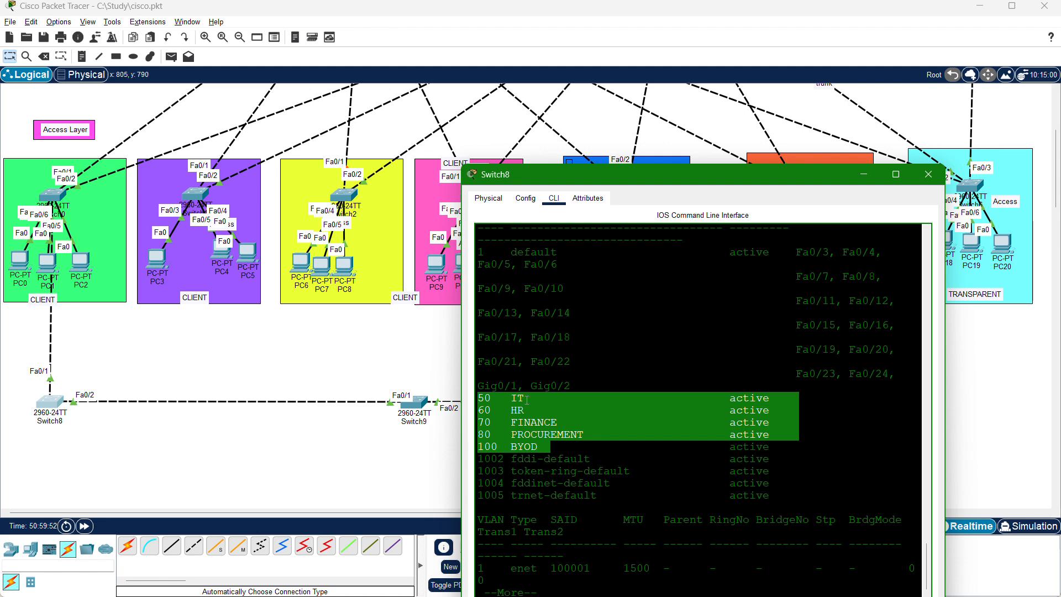
Highlight the rows from VLAN 60 HR to VLAN 100 BYOD in Switch8's VLAN list and close its window.
left_click(496, 402)
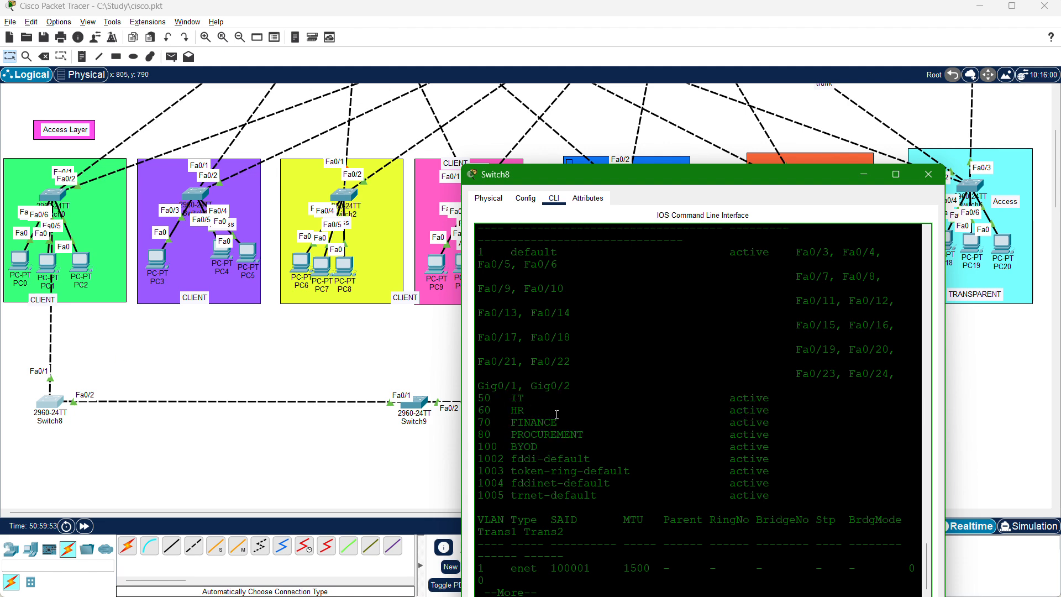
left_click_drag(559, 446, 537, 378)
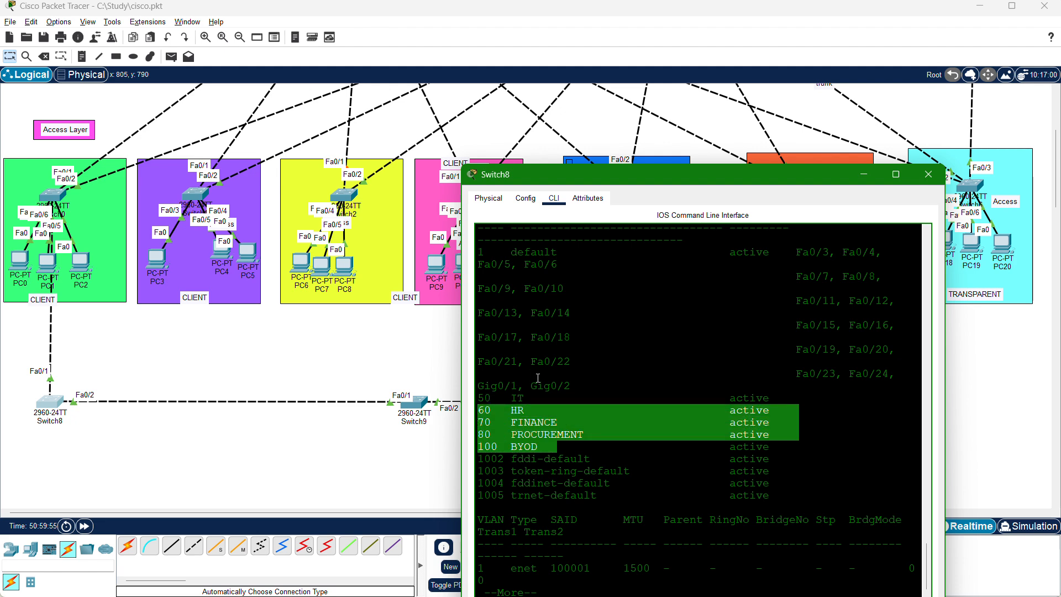
left_click(568, 441)
right_click(643, 464)
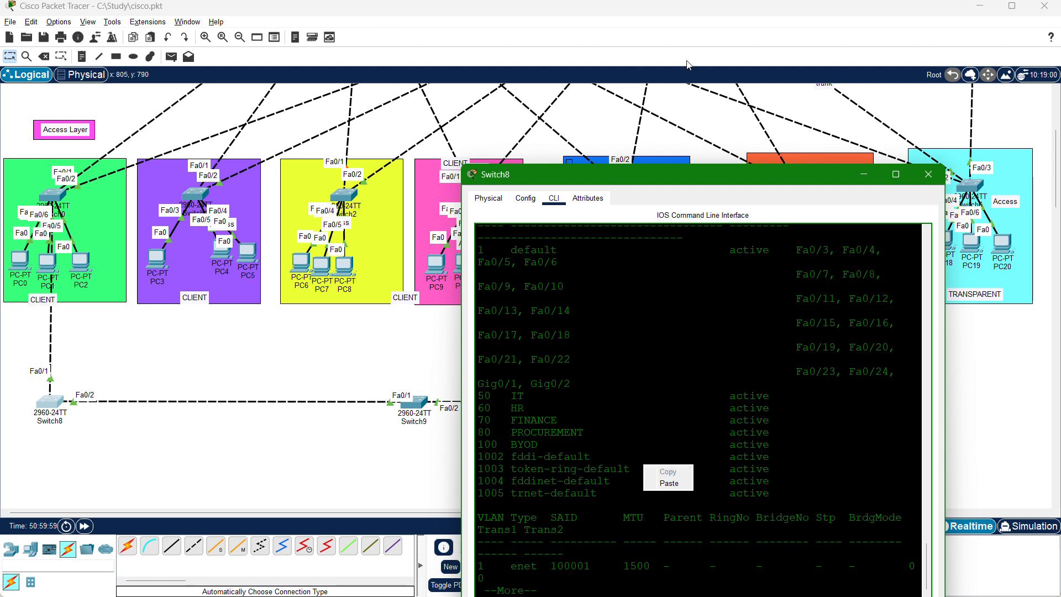
left_click(701, 160)
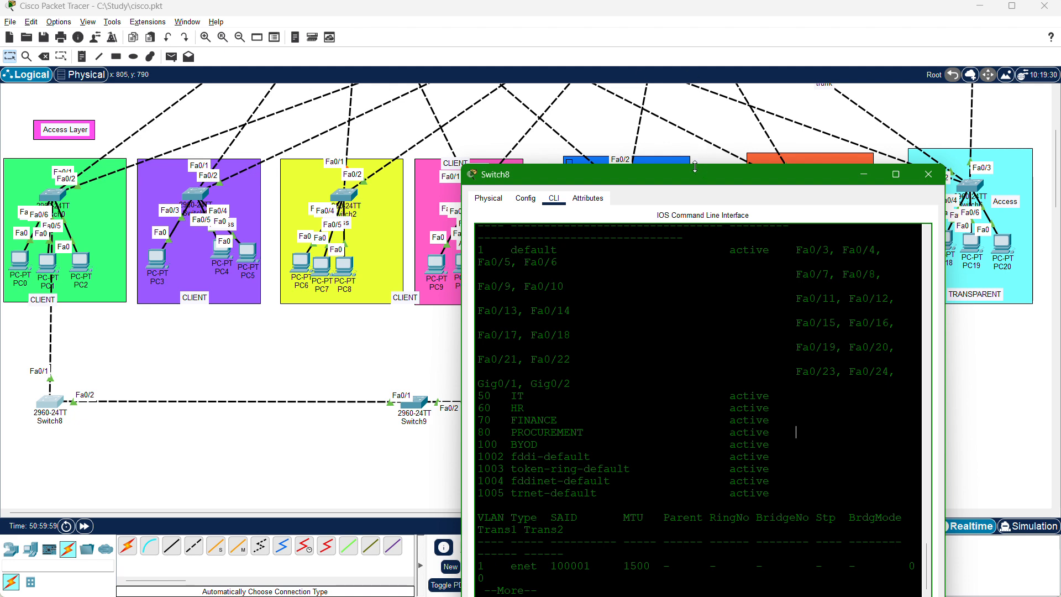
left_click(929, 178)
Open Switch9's command line and enter global configuration mode with en and config t.
left_click(419, 407)
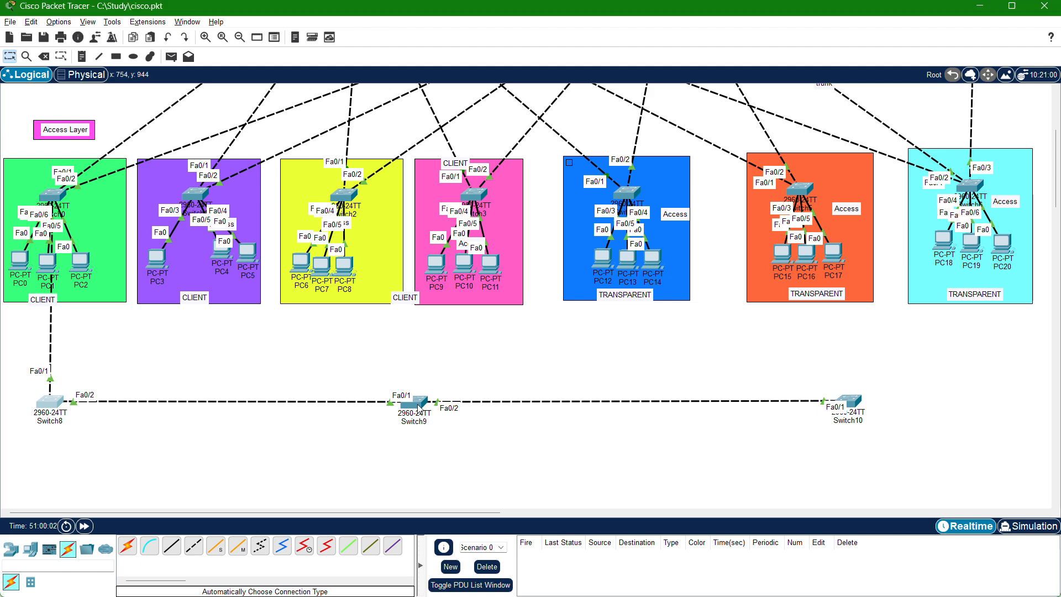
left_click(410, 128)
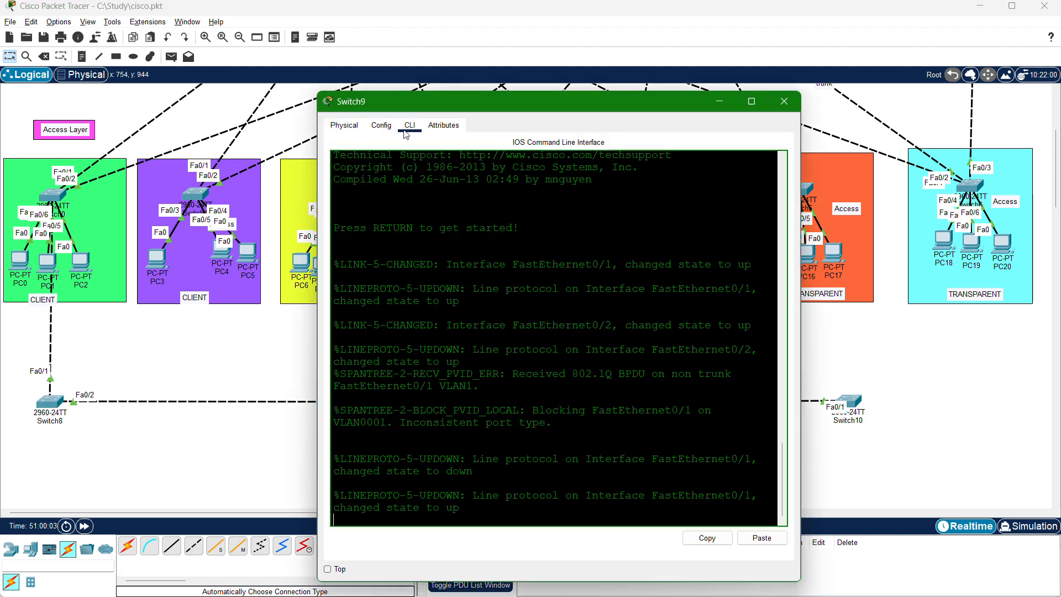
key("Return")
key("Return")
key("Return")
key("Return")
key("Return")
type("en")
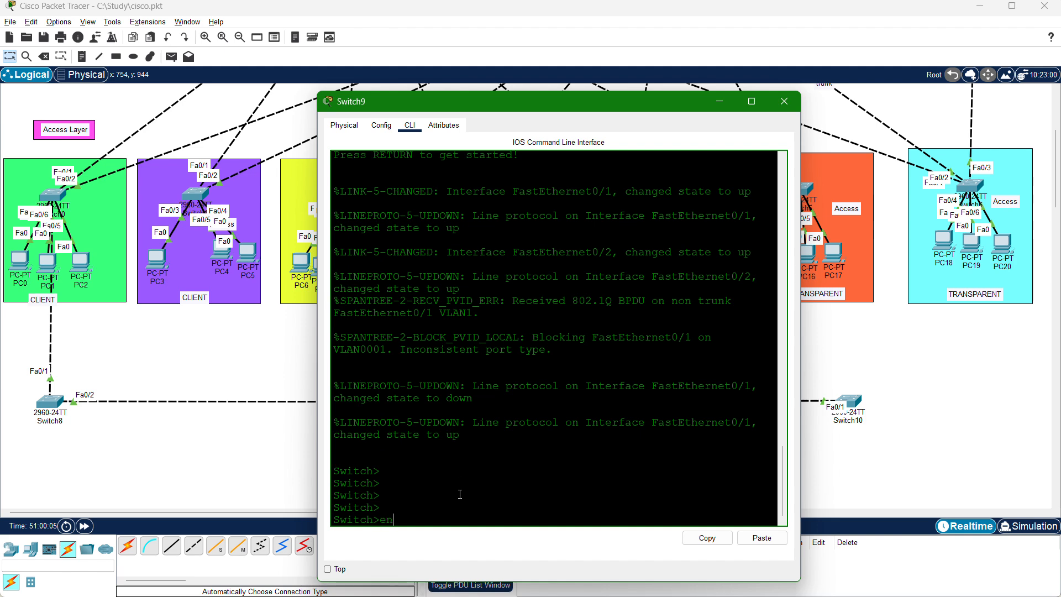
key("Return")
type("con")
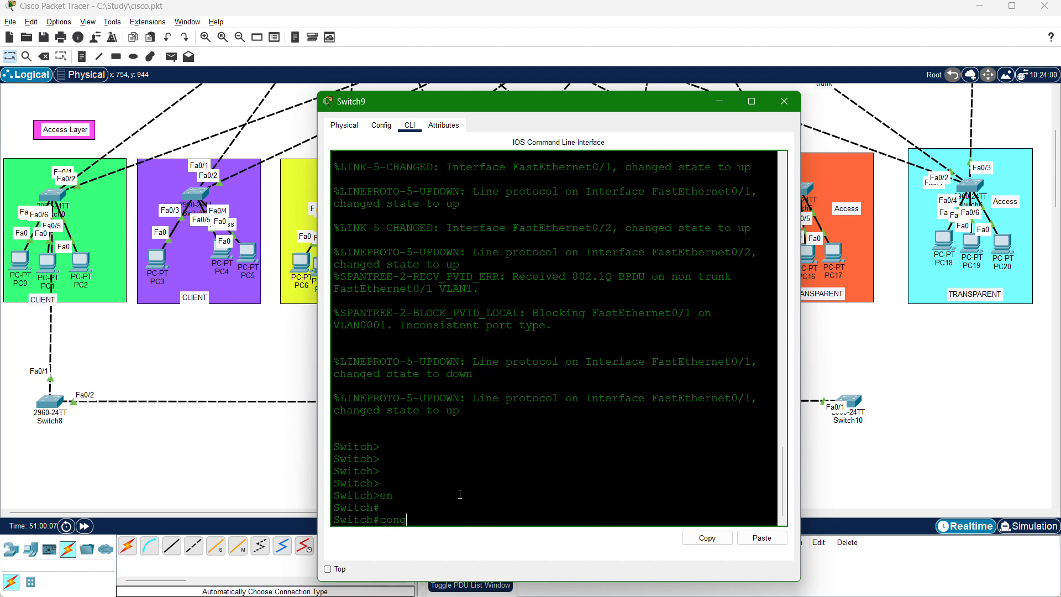
type("fig t")
key("Return")
key("Return")
key("Return")
key("Return")
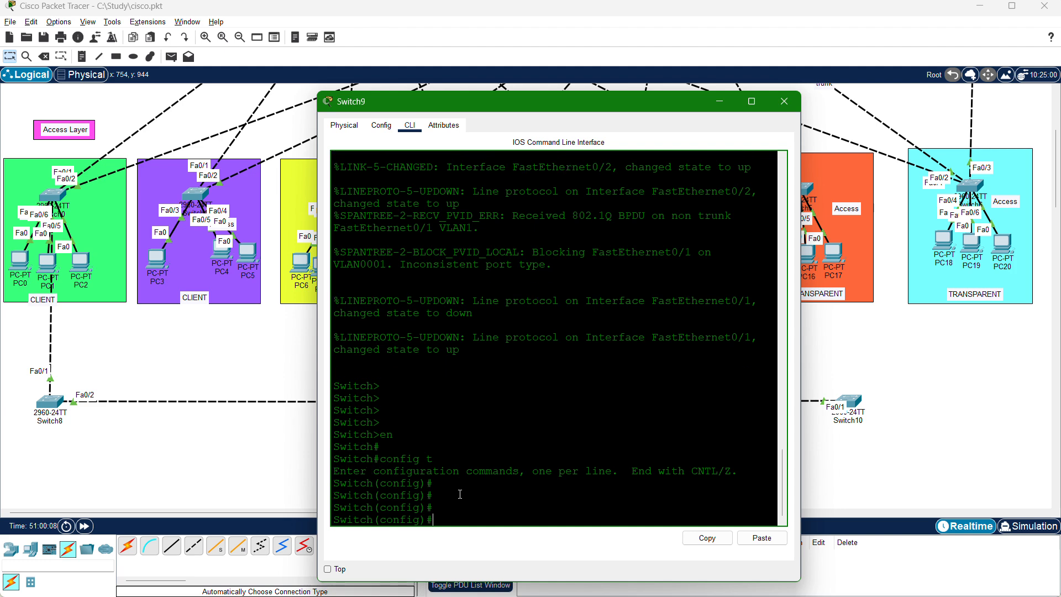
Set Switch9's interfaces FA0/1-2 to trunk with switchport mode trunk and exit interface configuration.
type("int rANGE FA0/1-2")
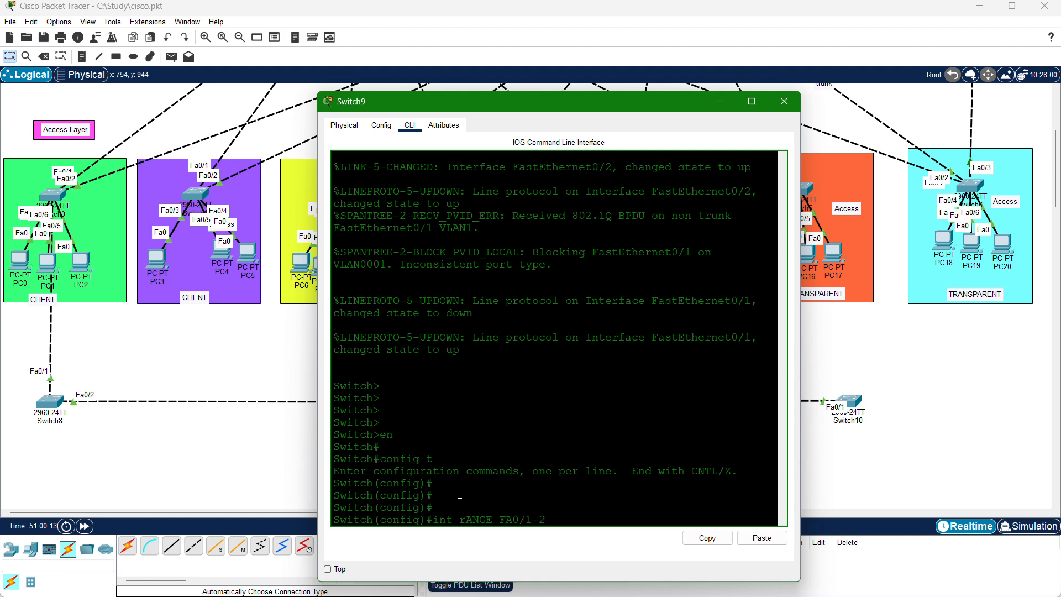
key("Return")
key("Return")
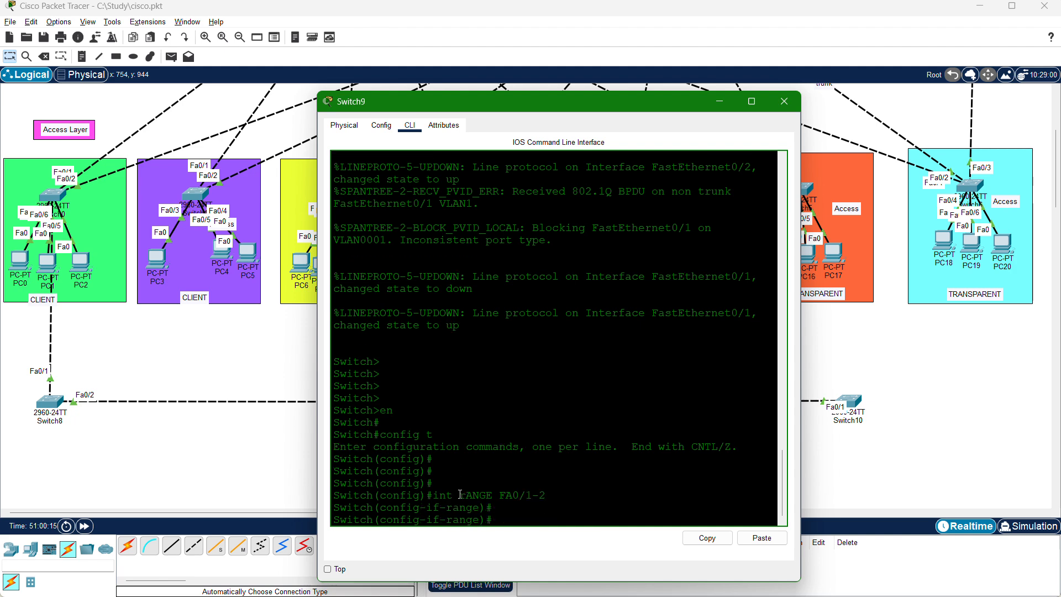
type("switch")
key("Tab")
type("m")
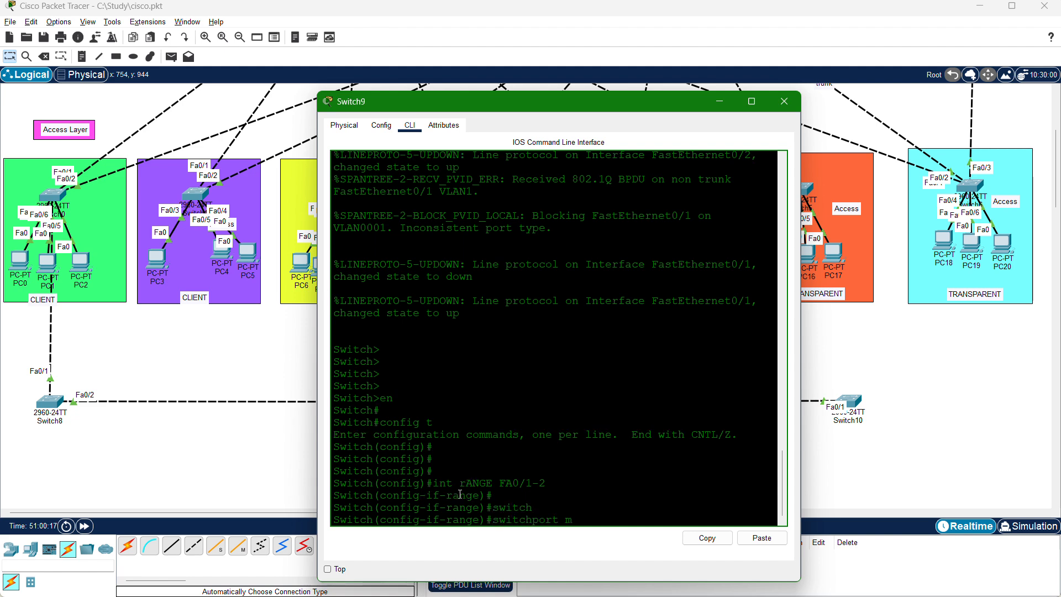
type("ose")
key("BackSpace")
type("de trunk")
key("Return")
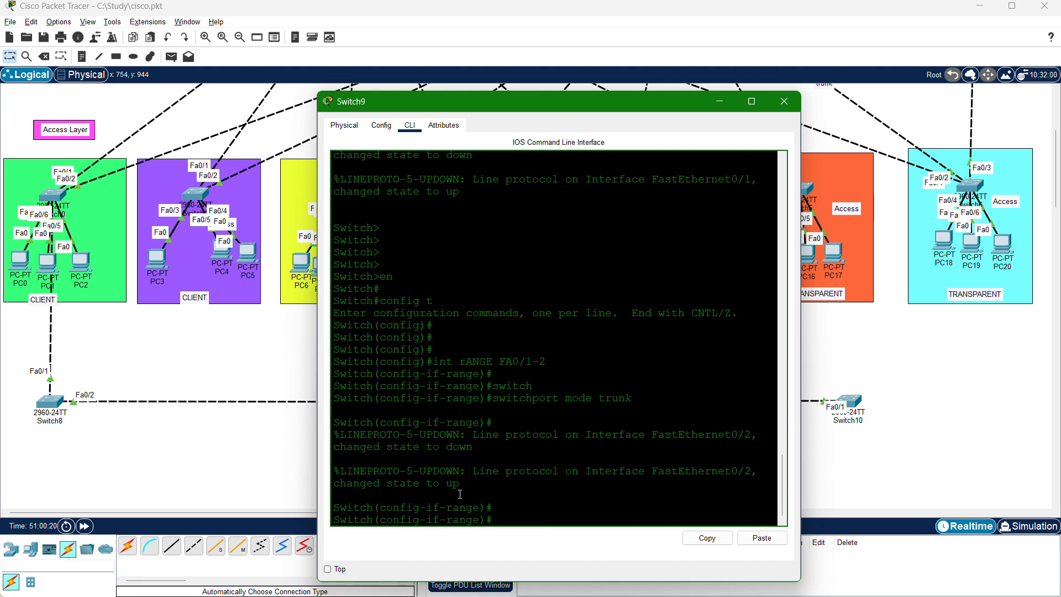
type("EXIT")
key("Return")
key("Return")
key("Return")
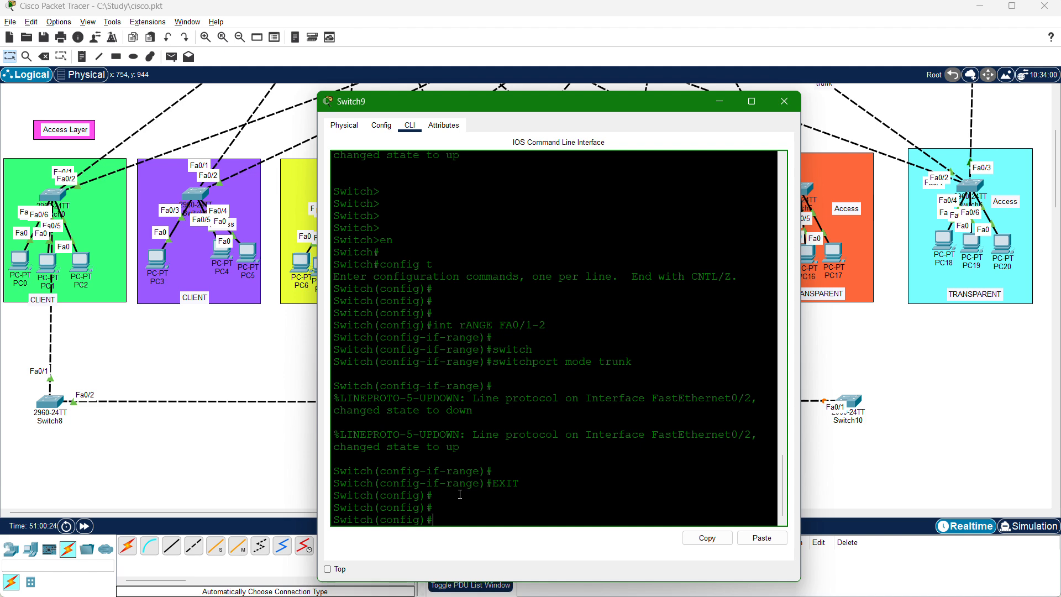
Set Switch9 to VTP transparent mode with vtp mode transparent.
type("VTP MODE TRA")
key("Tab")
key("Return")
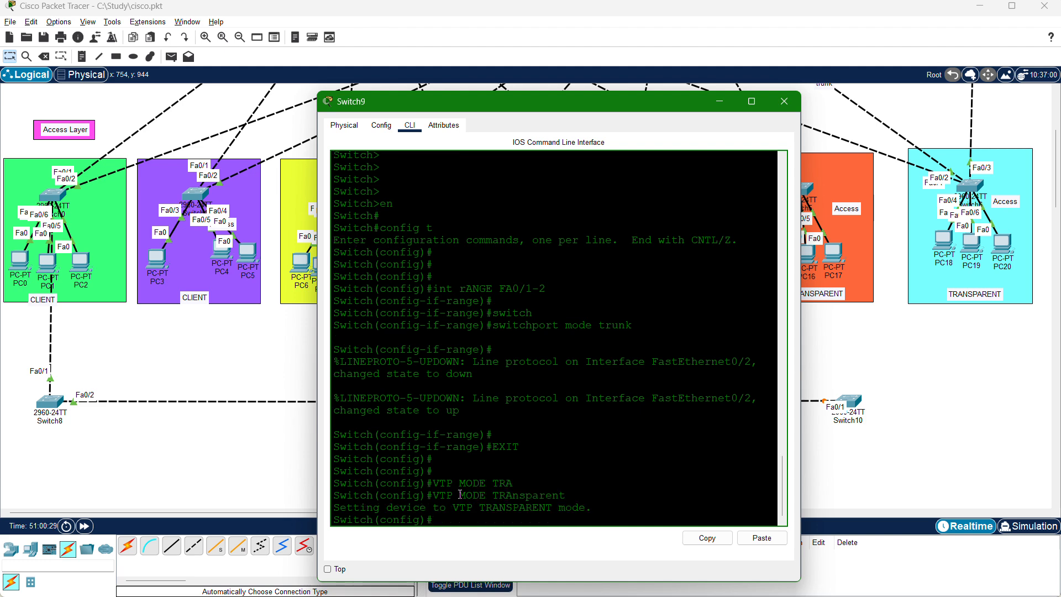
Assign Switch9 to the VTP domain CISCO with vtp domain CISCO.
type("vtp domain CISCO")
key("Return")
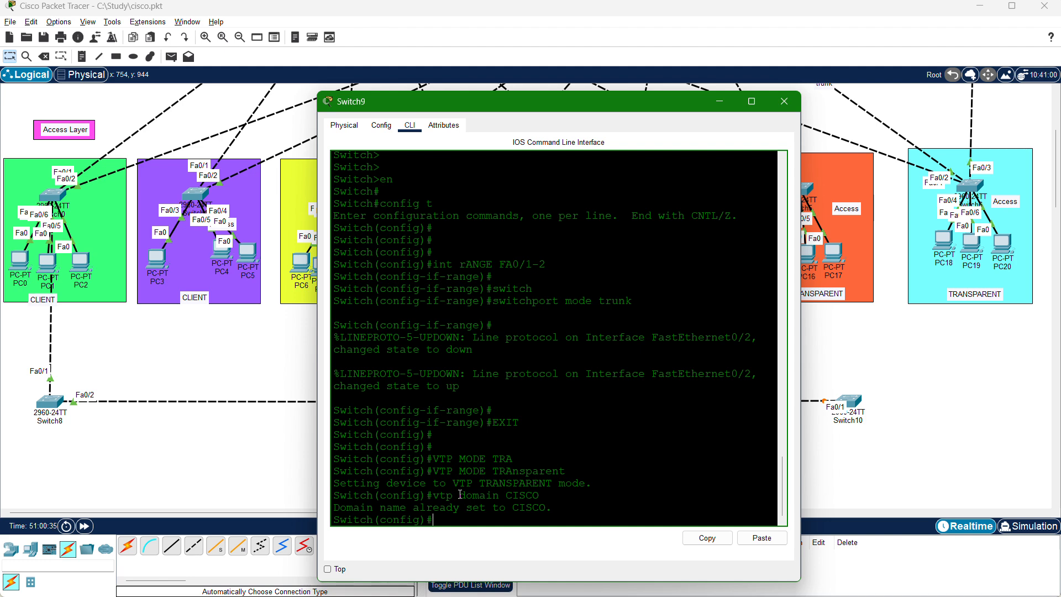
type("vtp")
key("BackSpace")
key("BackSpace")
key("BackSpace")
key("BackSpace")
List Switch9's VLANs from configuration mode, highlight the default VLAN rows 1002 to 1004 and page to the end of the output.
left_click_drag(620, 97, 586, 83)
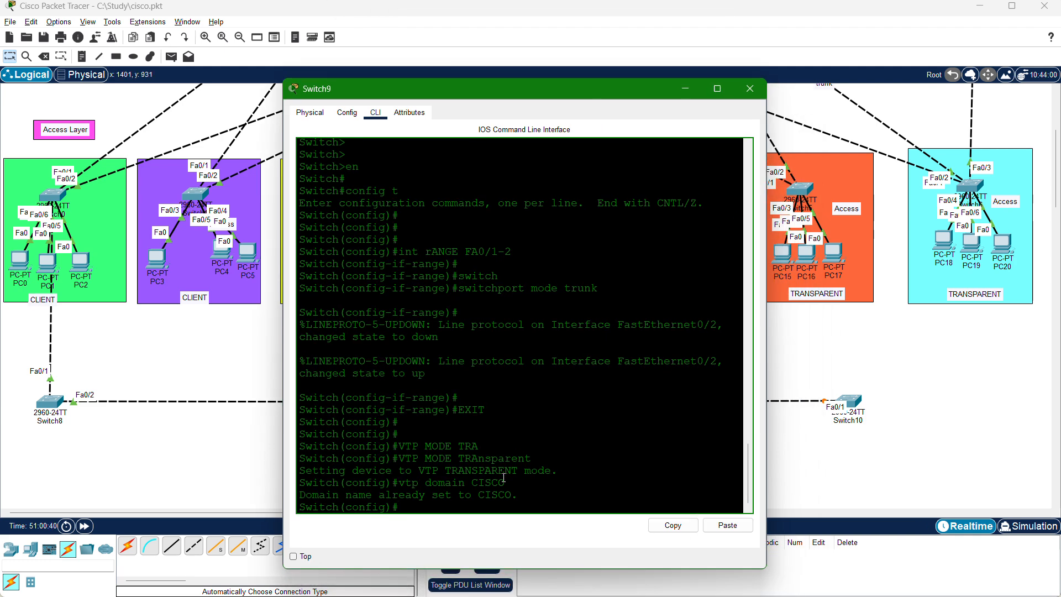
key("Return")
key("Return")
key("Return")
key("Return")
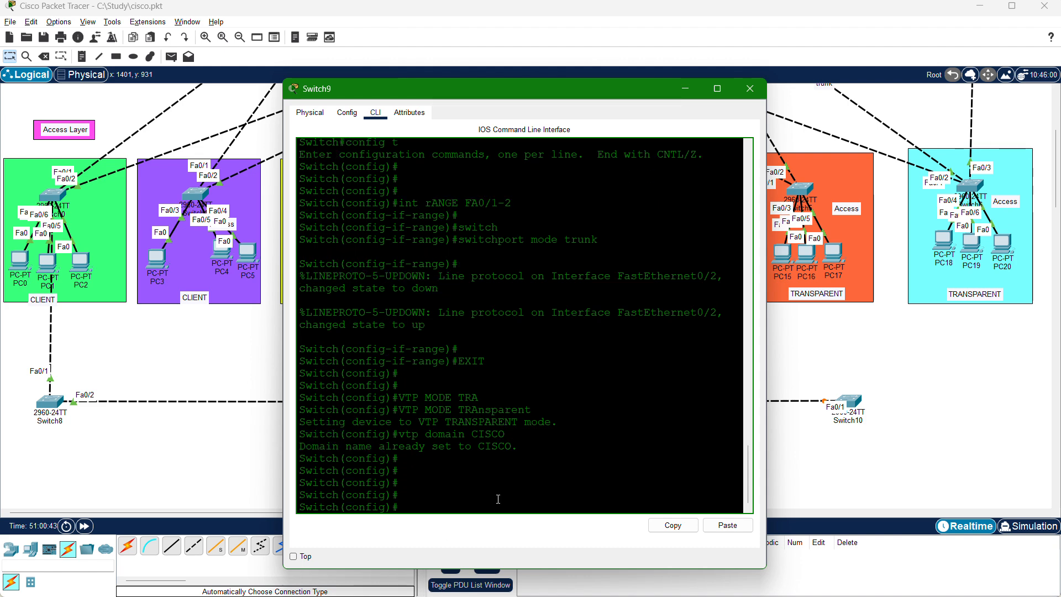
type("do sh vlan")
key("Return")
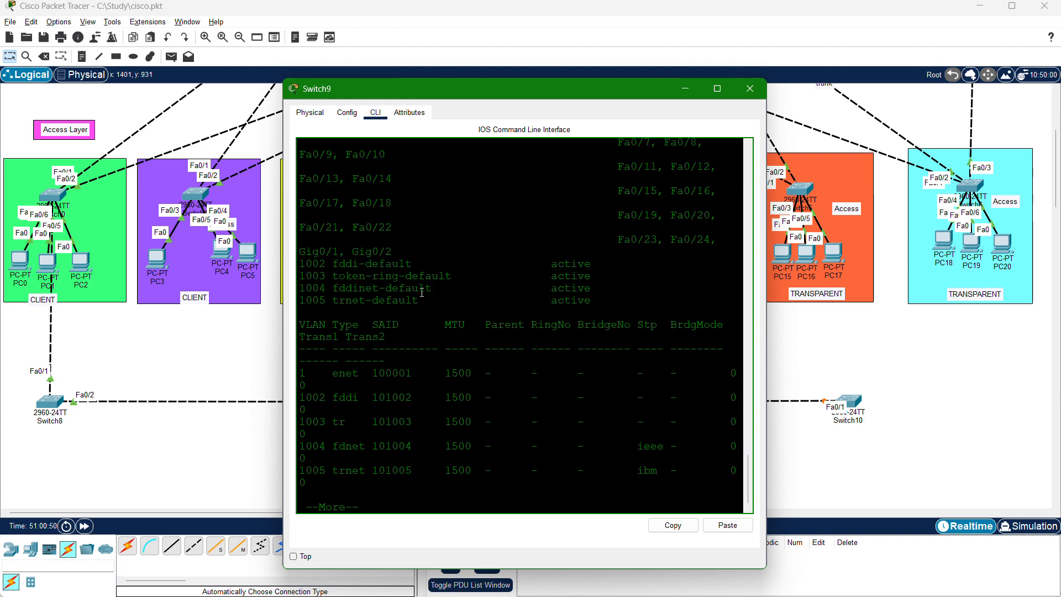
left_click_drag(421, 293, 315, 262)
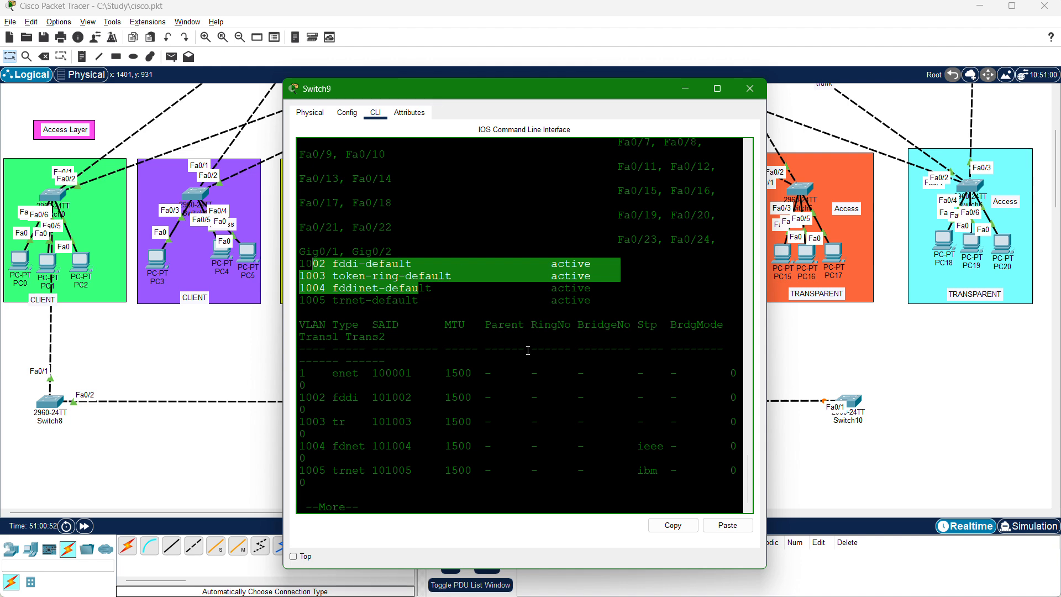
key("Return")
key("Return")
key("Return")
key("Return")
key("Return")
key("Return")
key("Return")
key("Return")
key("Return")
key("Return")
key("Return")
key("Return")
key("Return")
key("Return")
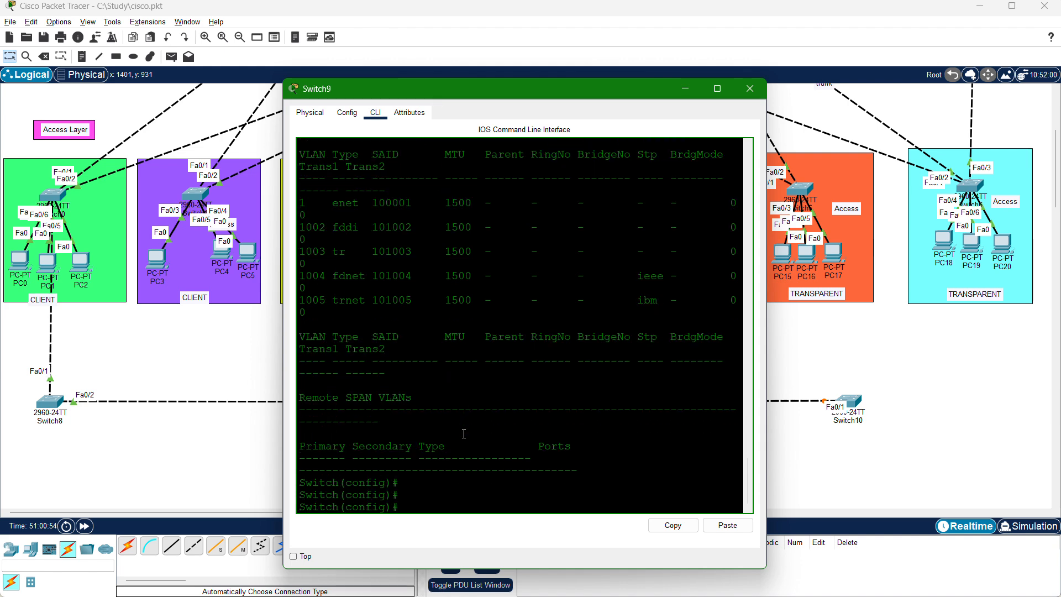
Create VLAN 77 named TEST on Switch9 and exit VLAN configuration.
type("vlan 77")
key("Return")
type("name")
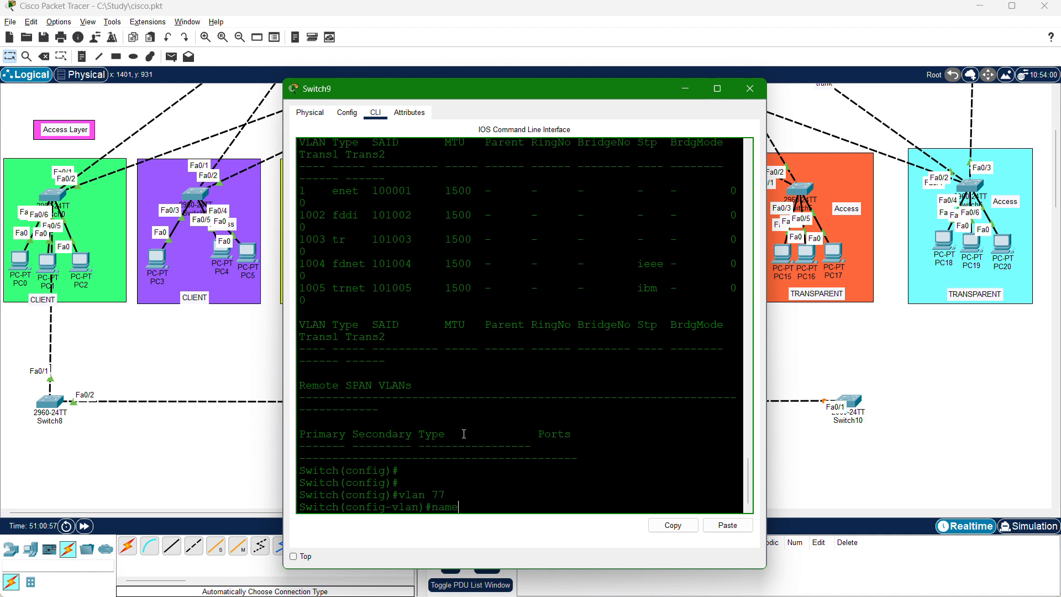
type(" TEST")
key("Return")
key("Return")
key("Return")
key("Return")
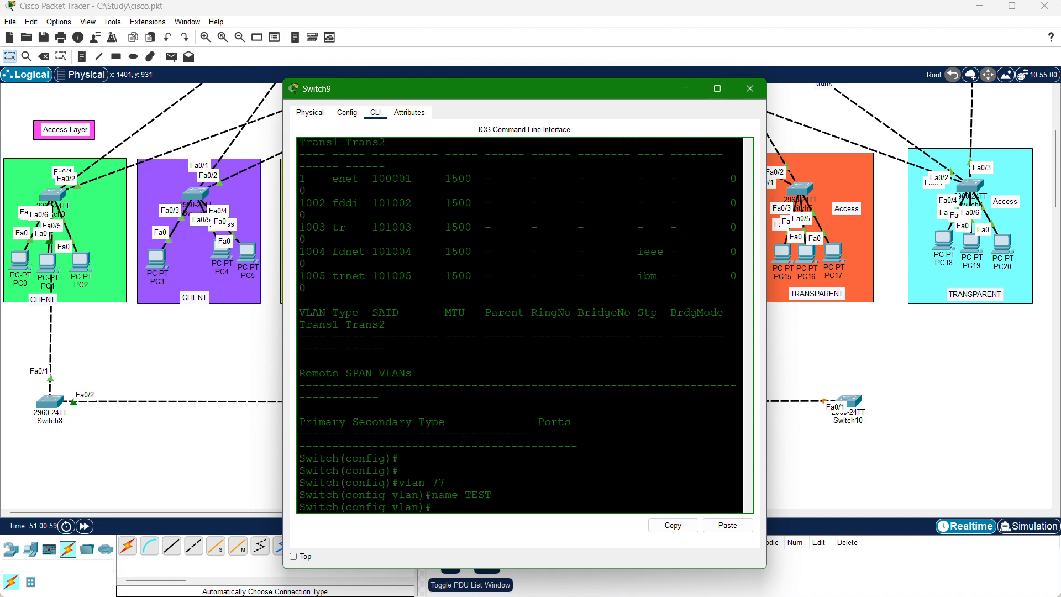
type("EX")
key("Return")
key("Return")
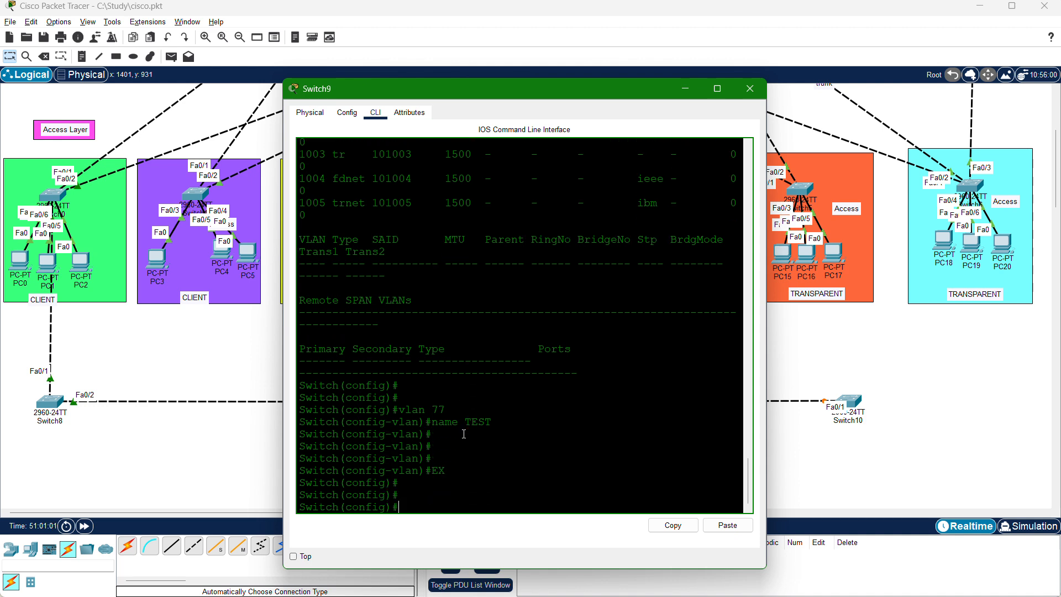
List Switch9's VLANs again with do sh vlan and highlight the VLAN 77 TEST row.
type("DO SH VLAN")
key("Return")
left_click_drag(368, 260, 299, 264)
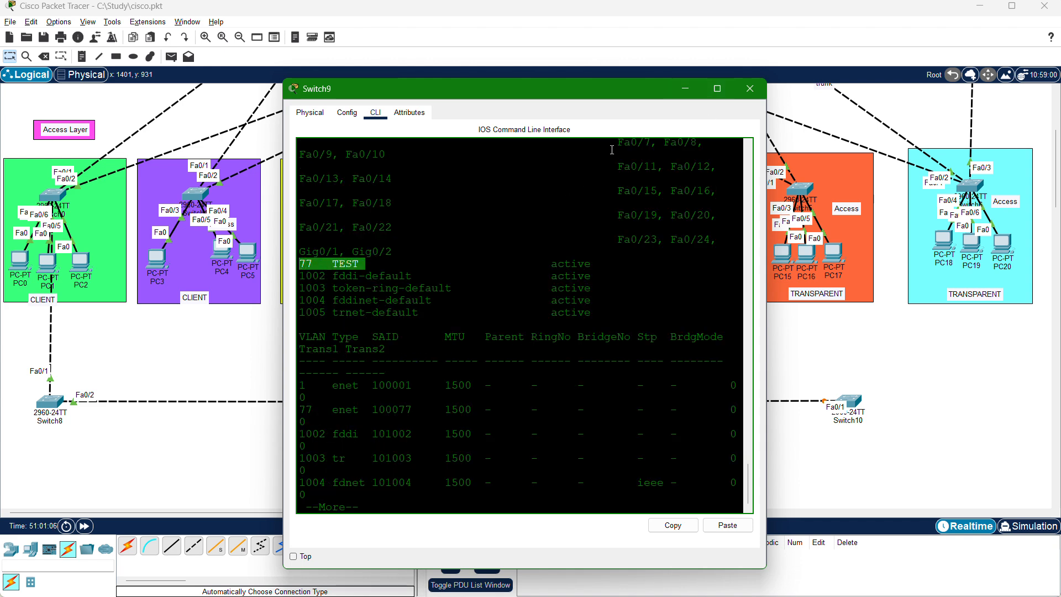
Open Switch10's command line and enter global configuration mode from the terminal.
left_click_drag(654, 87, 455, 101)
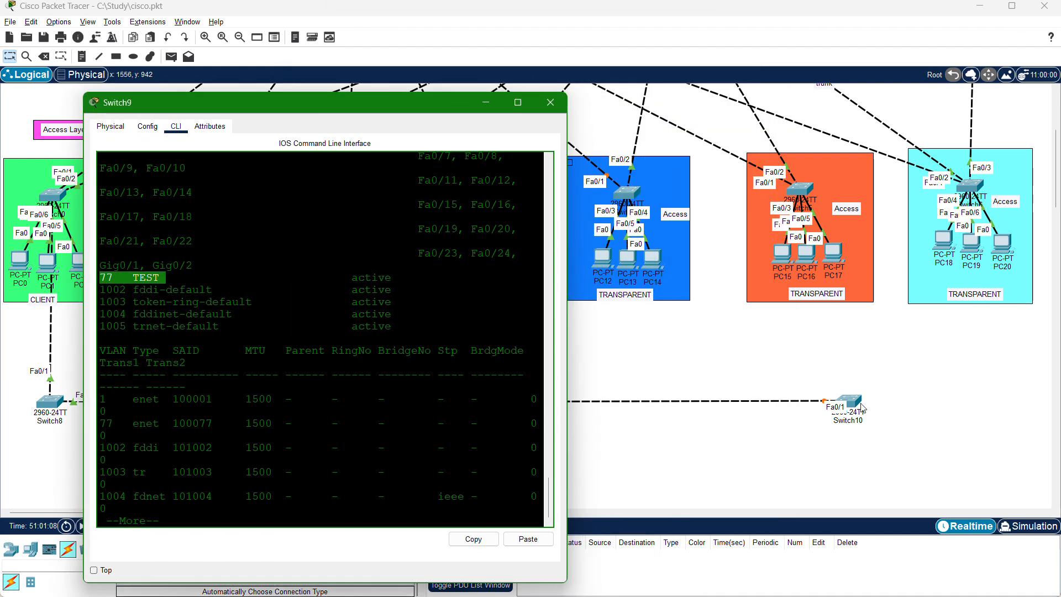
left_click(844, 411)
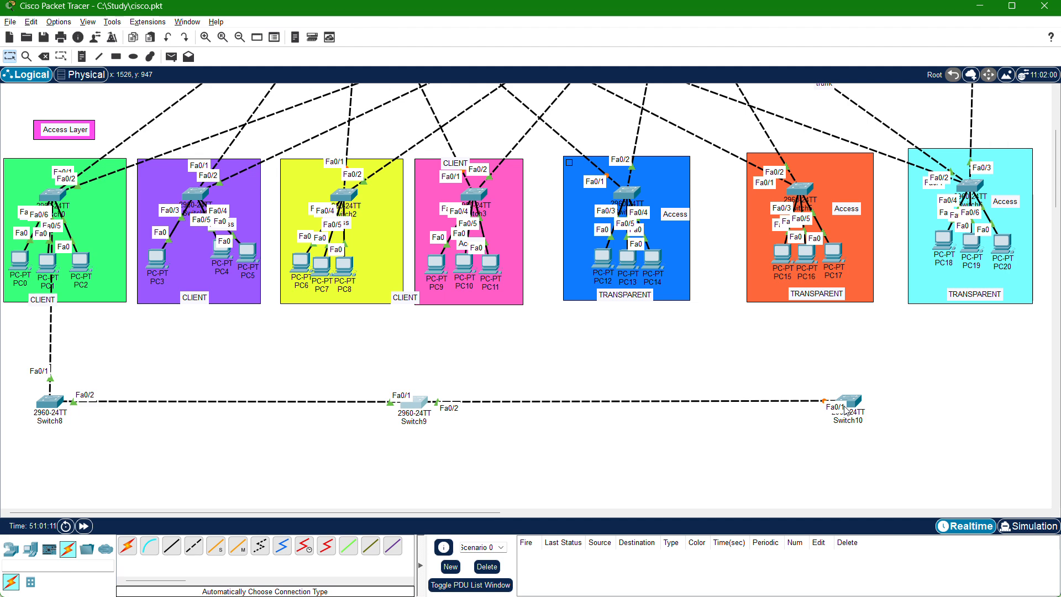
left_click(848, 408)
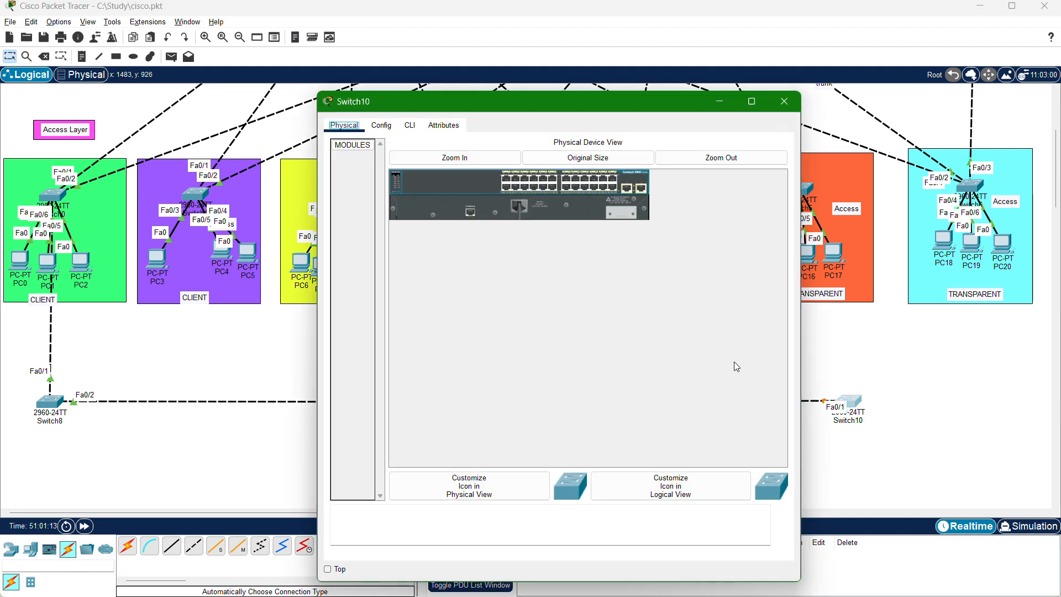
left_click(418, 125)
key("Return")
key("Return")
key("Return")
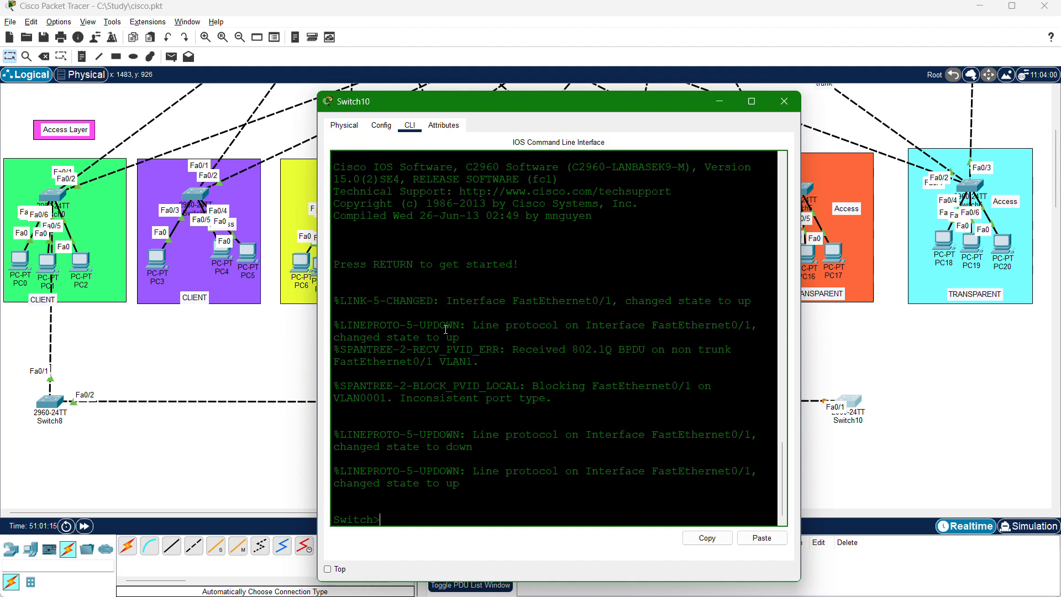
type("EN")
key("Return")
type("CONFGIGH")
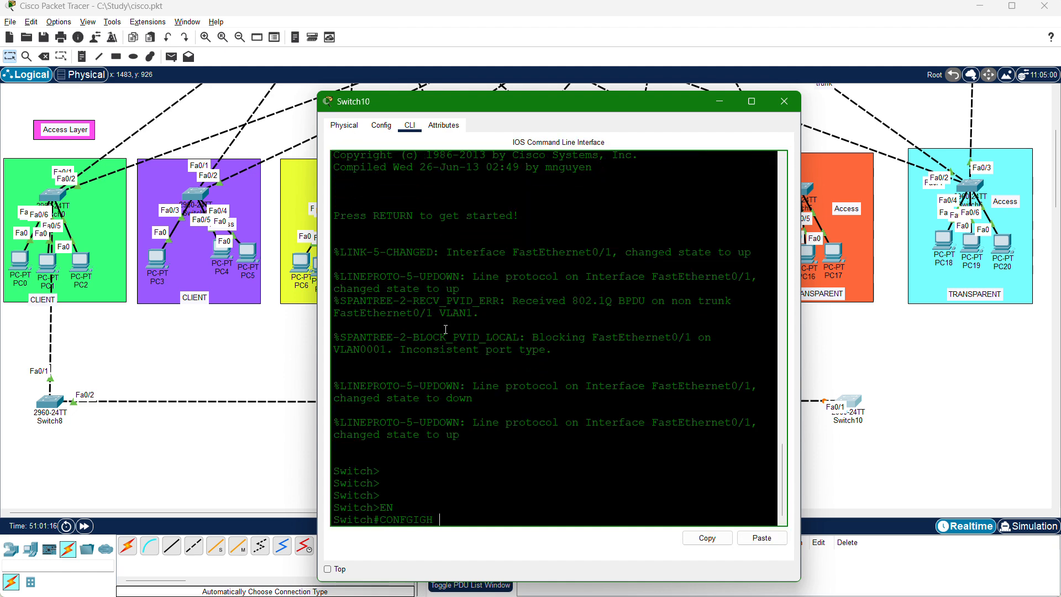
key("BackSpace")
type("IG")
key("Return")
key("Return")
key("Return")
key("Return")
key("Return")
key("Return")
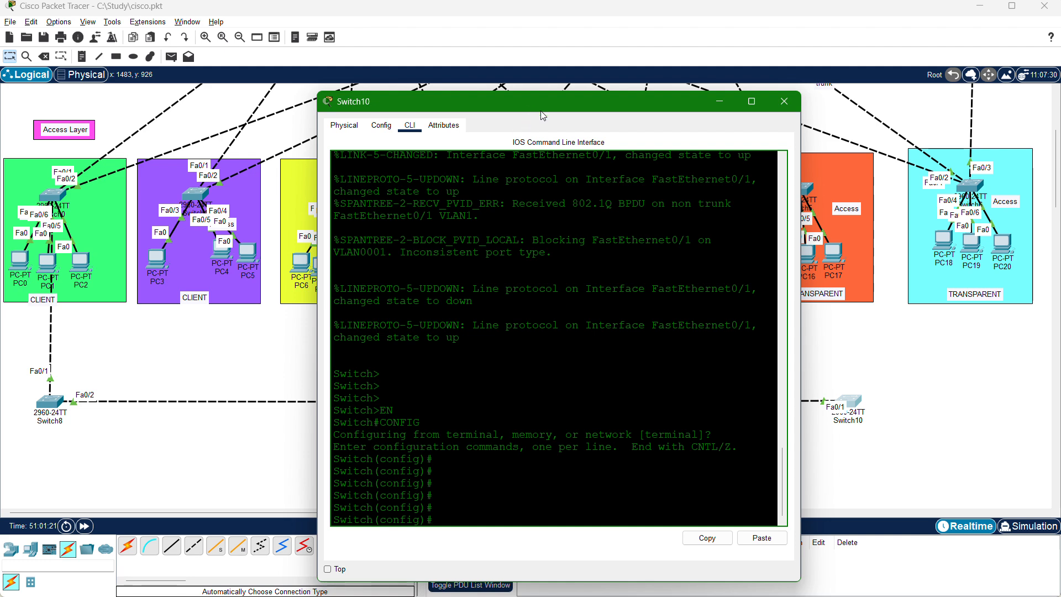
Move Switch10's window aside and examine the topology between the distribution layer and the chained switches.
left_click_drag(532, 112, 573, 261)
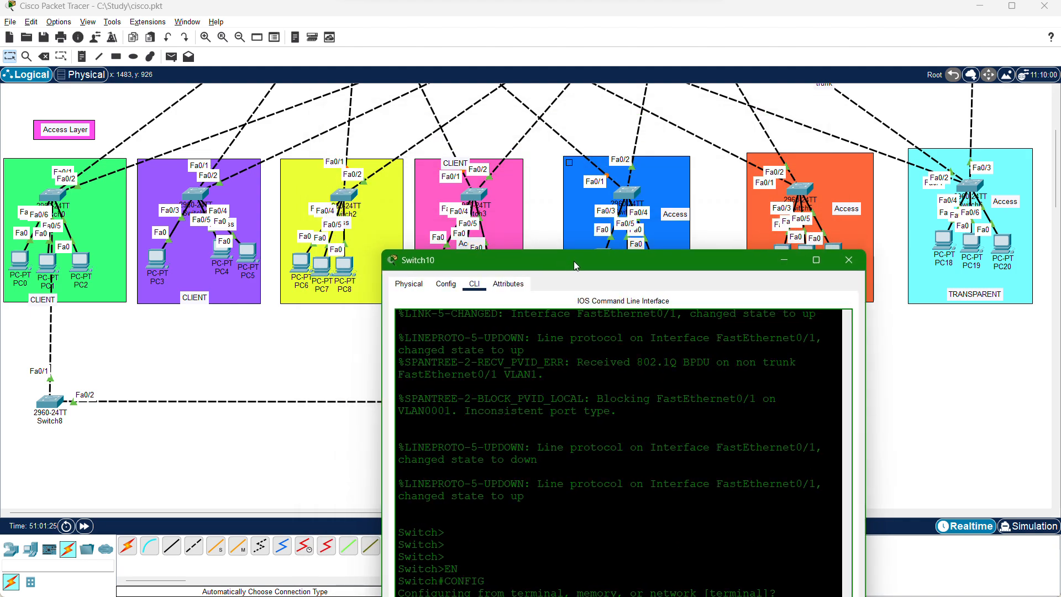
scroll(369, 197, "up", 3)
scroll(369, 197, "down", 4)
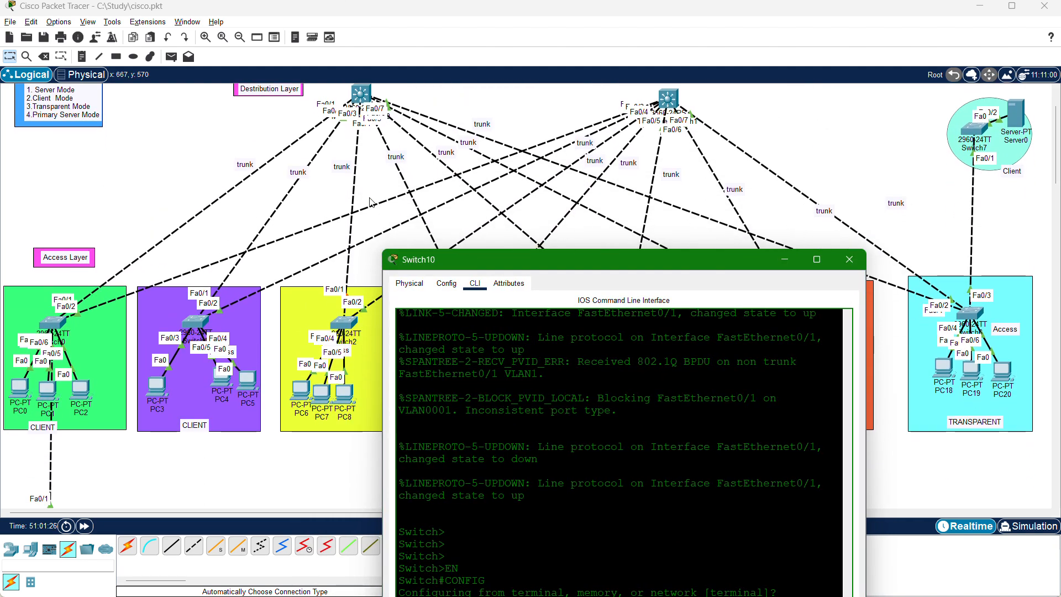
left_click_drag(533, 259, 266, 155)
key("Return")
Enter interface configuration for FA0/1 on Switch10.
key("Return")
key("Return")
type("INT RANTE")
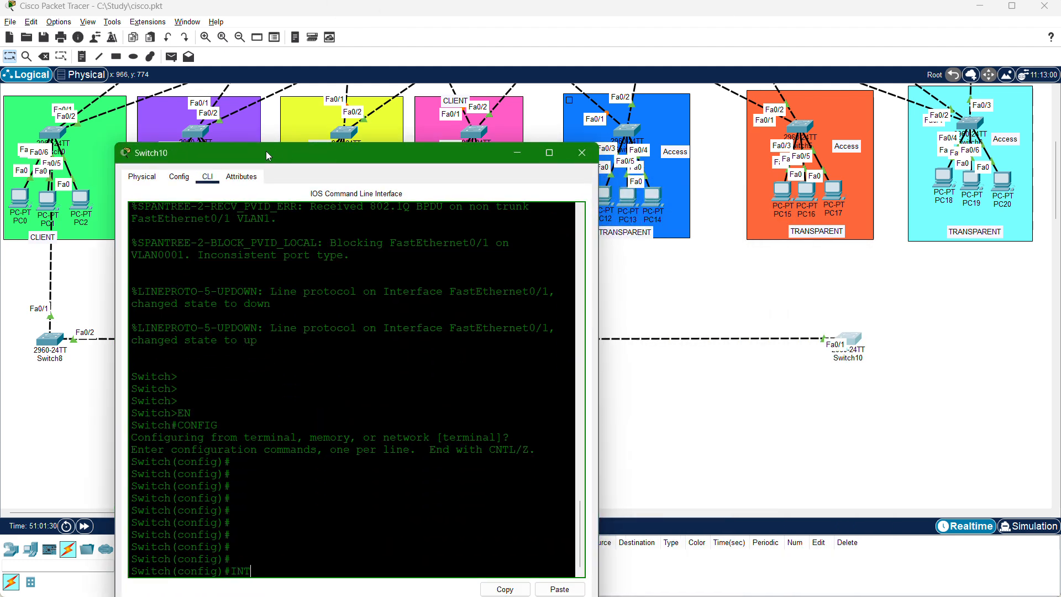
key("BackSpace")
key("BackSpace")
type("G")
type("E fa0")
type("/1")
key("BackSpace")
key("BackSpace")
key("BackSpace")
key("BackSpace")
key("BackSpace")
key("BackSpace")
key("BackSpace")
key("BackSpace")
key("BackSpace")
key("BackSpace")
key("BackSpace")
key("BackSpace")
type("FA-0/1")
key("Return")
Set Switch10's FA0/1 to trunk with switchport mode trunk and exit interface configuration.
type("switc")
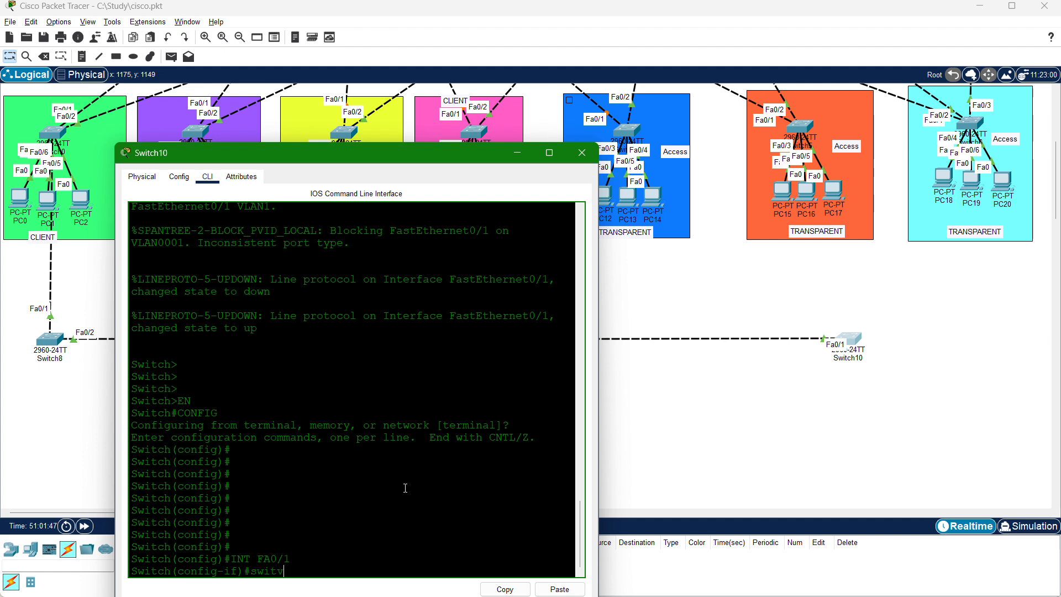
type("hpo")
key("Tab")
type("mode trunk")
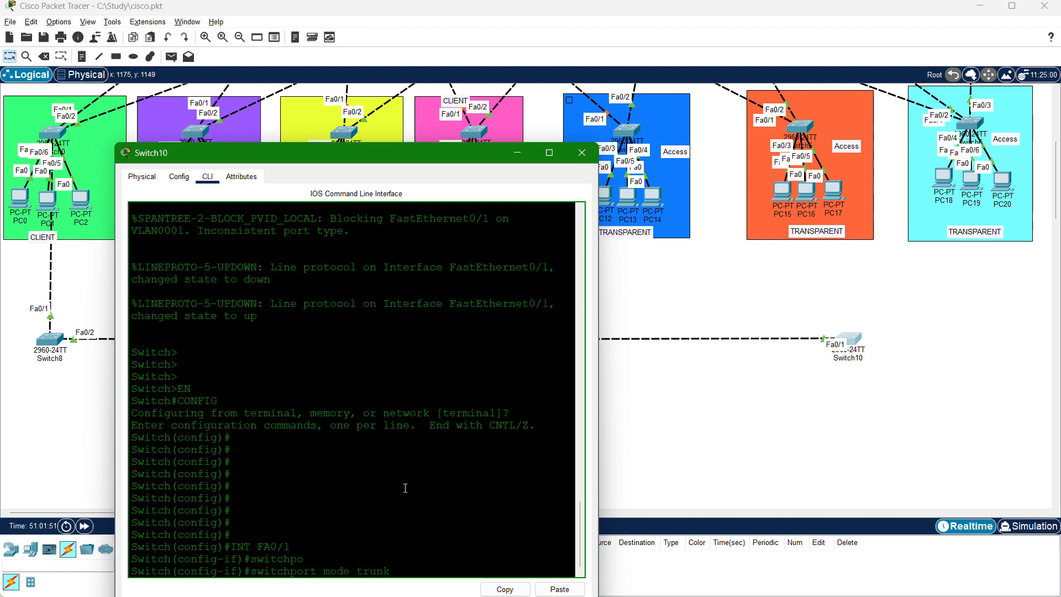
key("Return")
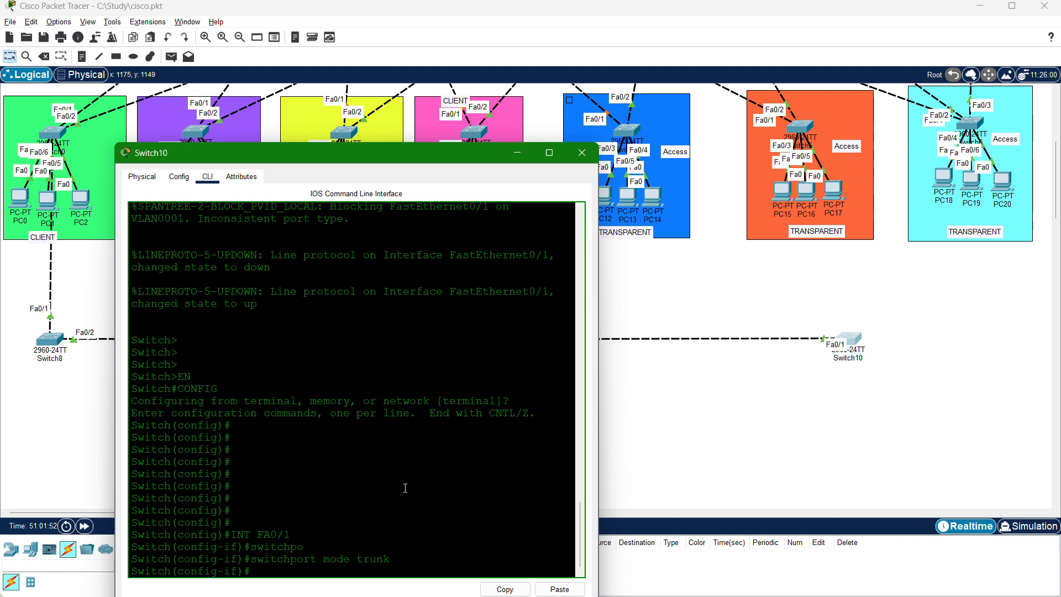
key("Return")
key("Return")
type("exit")
key("Return")
key("Return")
key("Return")
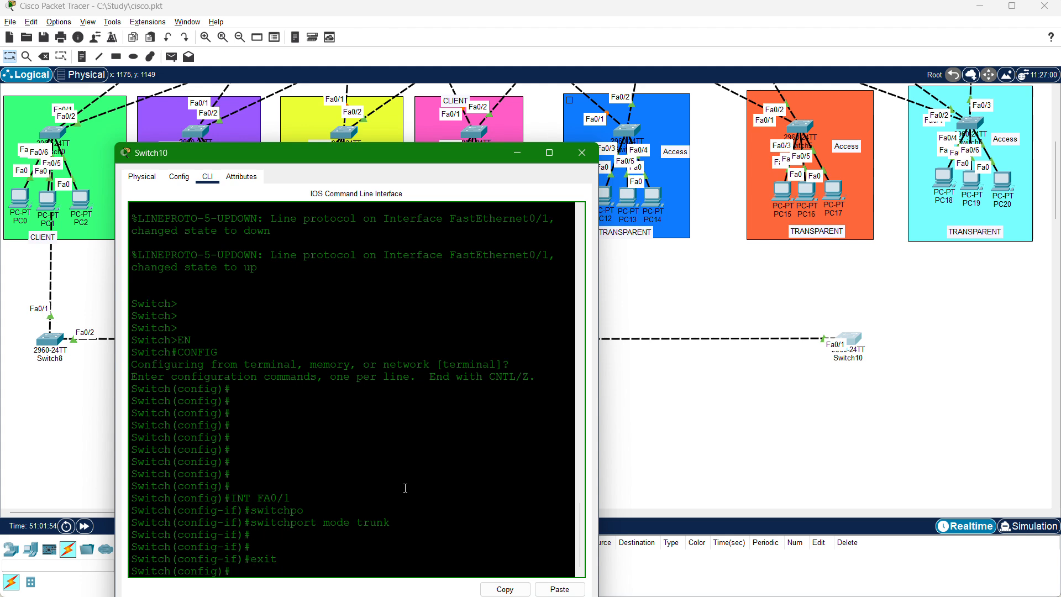
Put Switch10 into VTP client mode with vtp mode client.
type("vtp")
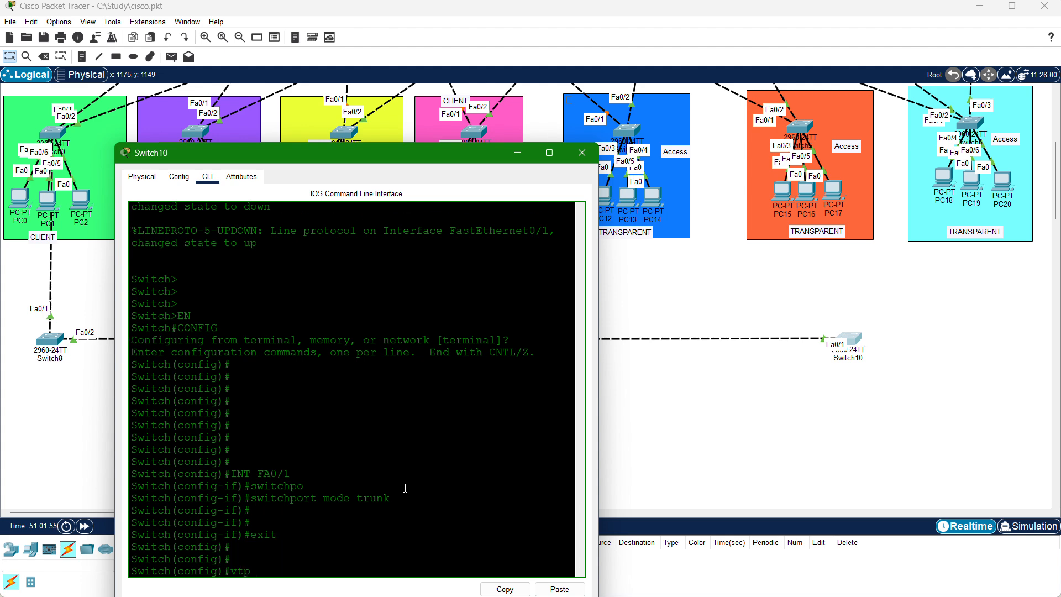
type(" mode client")
key("Return")
key("Return")
key("Return")
key("Return")
Set Switch10's VTP domain to CISCO.
type("vtp")
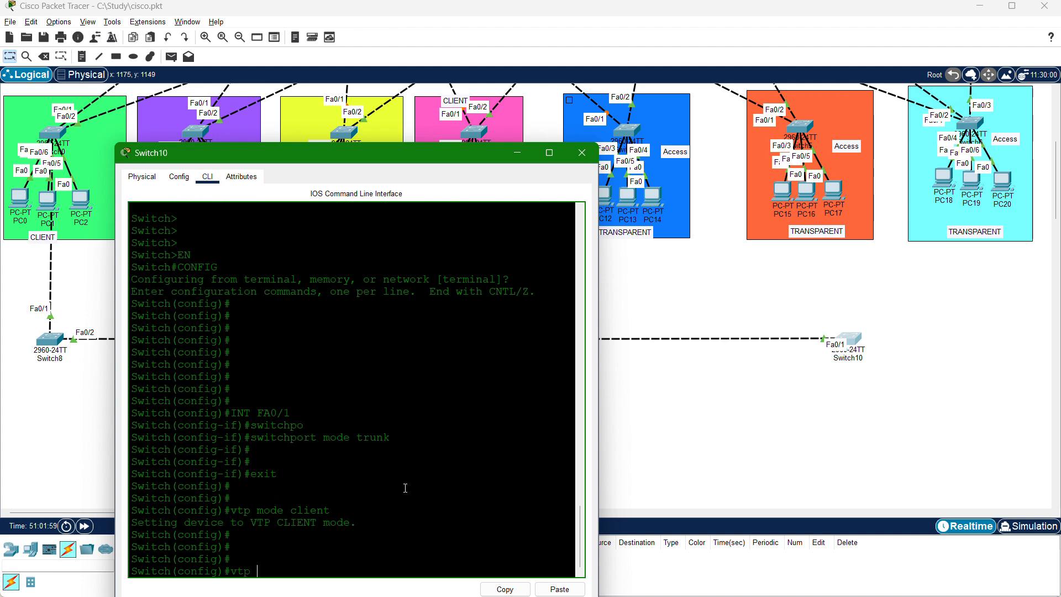
type(" mod")
key("BackSpace")
key("BackSpace")
key("BackSpace")
type("domai")
key("Tab")
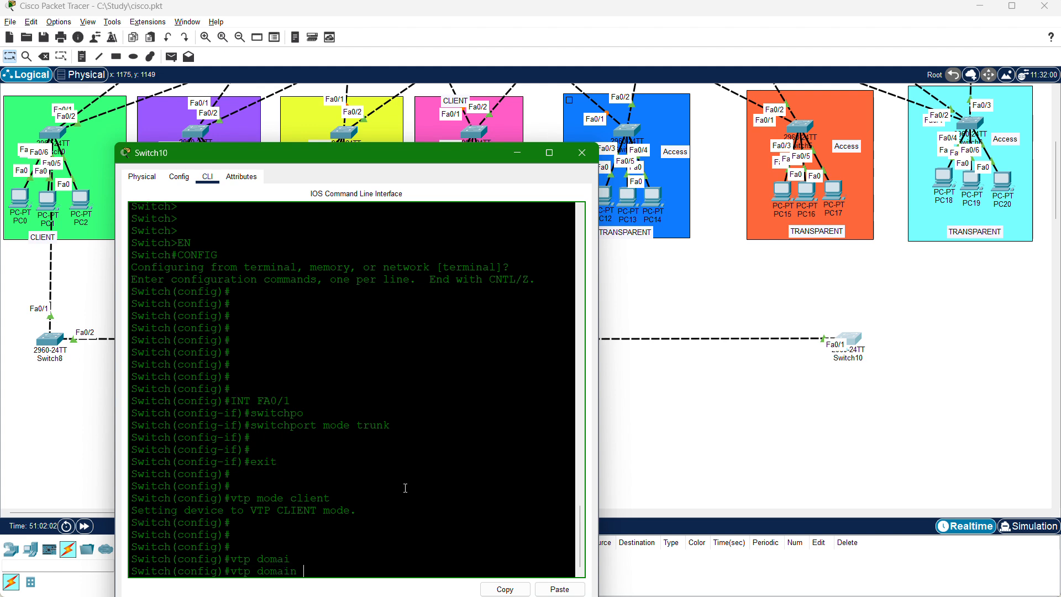
type("CISCO")
key("Return")
key("Return")
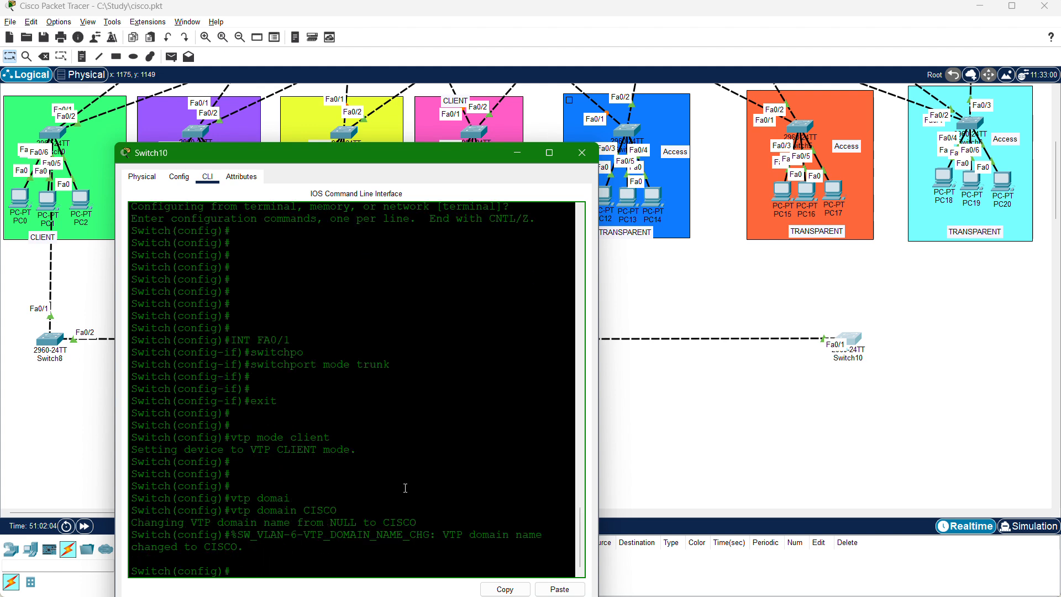
key("Return")
key("Return")
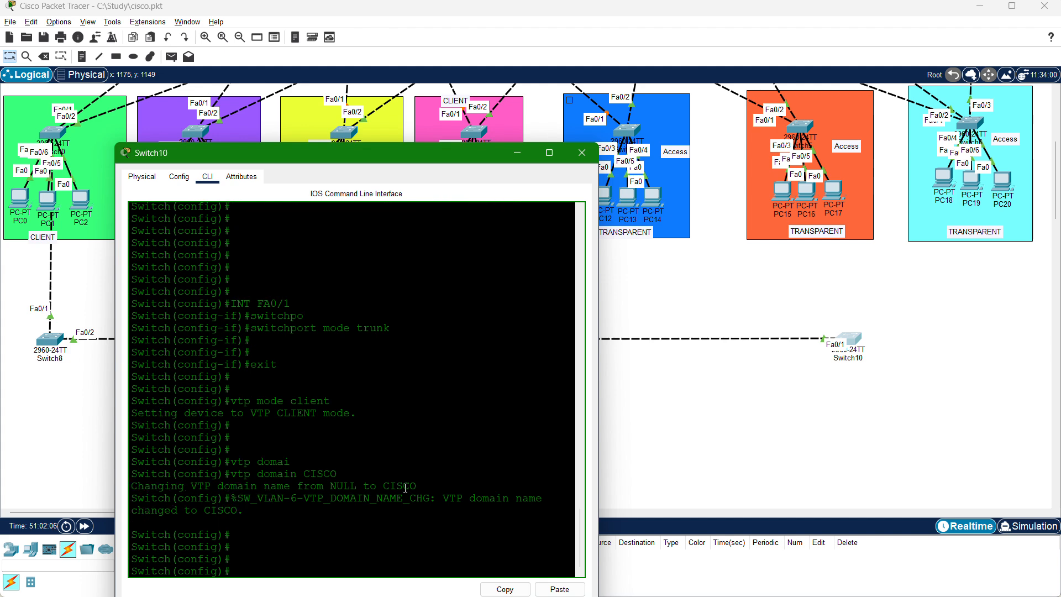
List Switch10's VLANs, highlight the default rows 1002 to 1005, and page through to the end of the listing.
type("do sh vl")
key("Return")
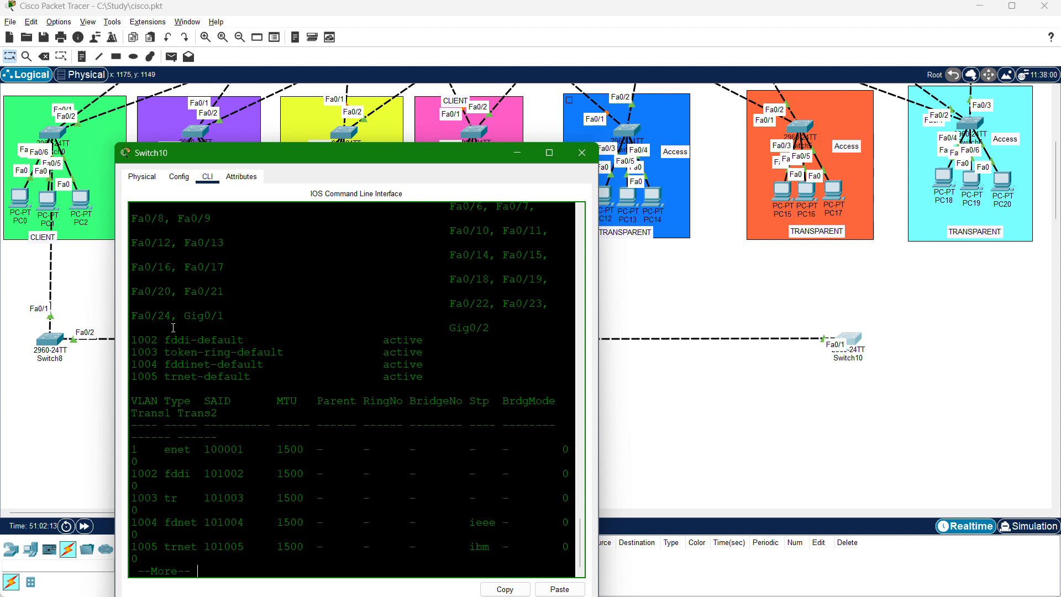
left_click_drag(178, 327, 306, 376)
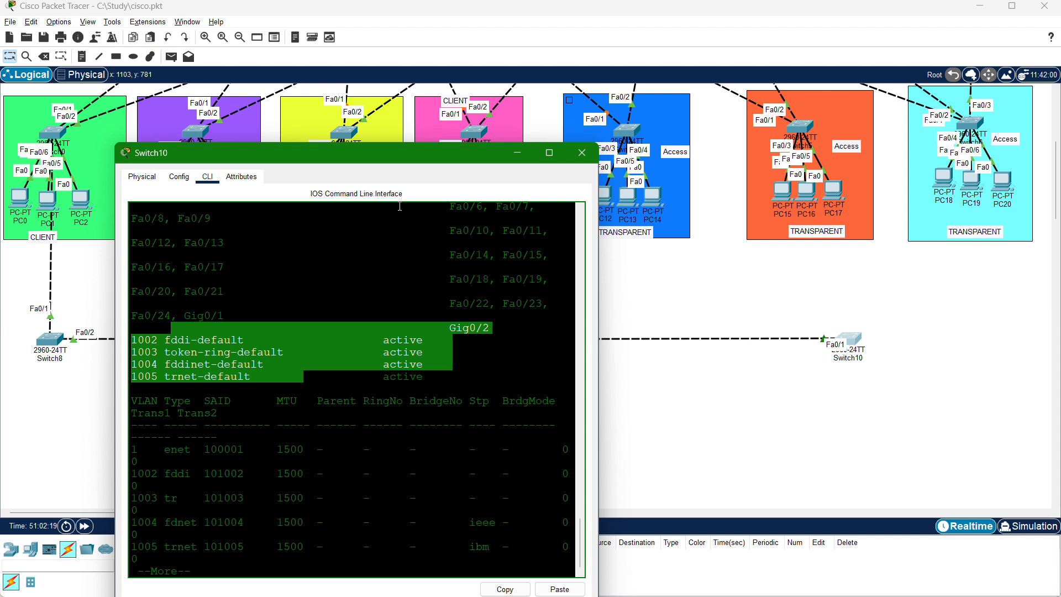
left_click(395, 376)
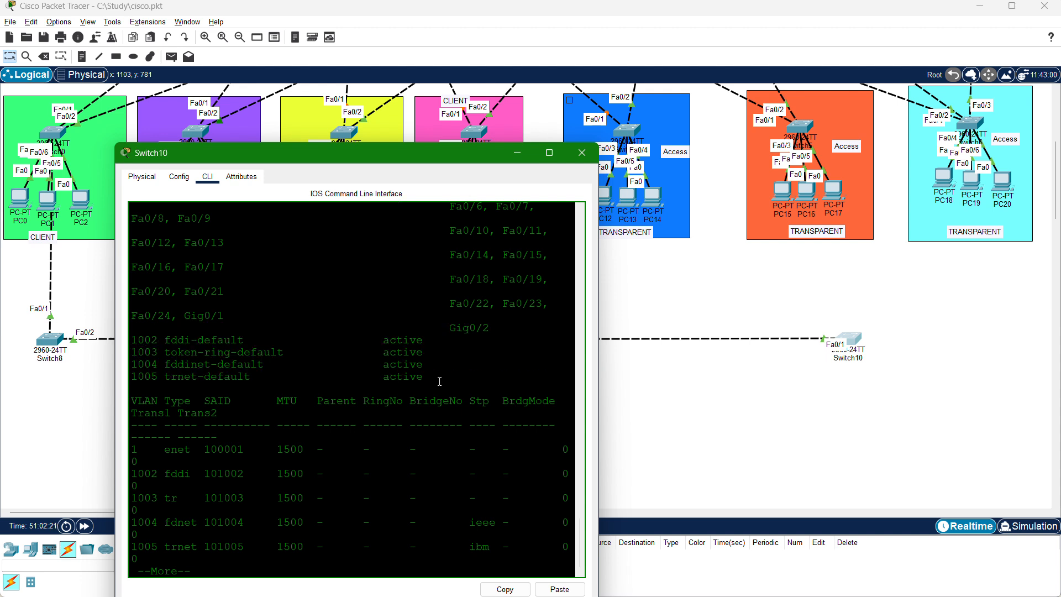
left_click_drag(439, 381, 325, 348)
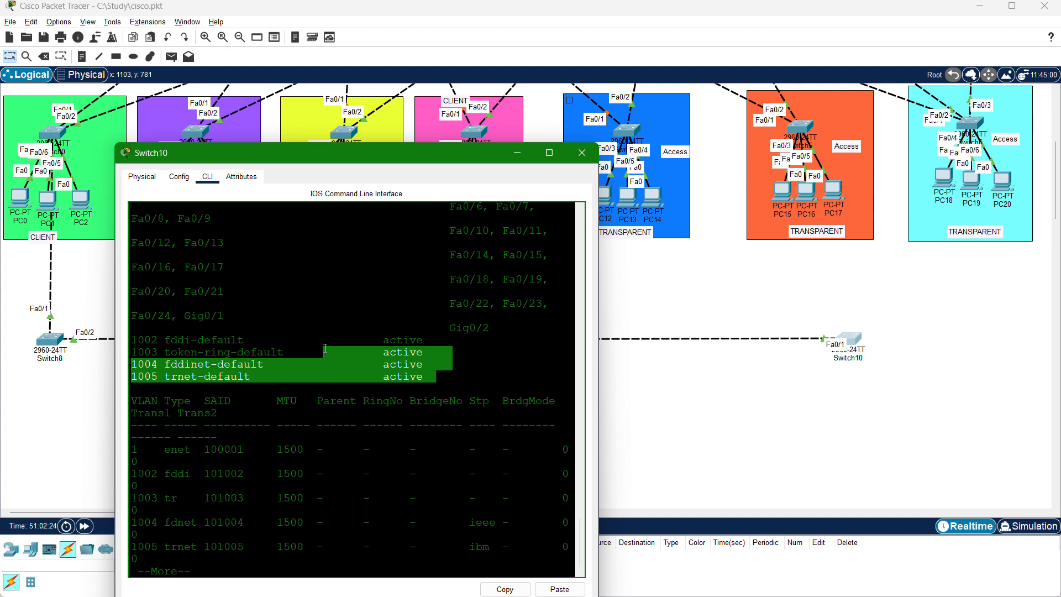
left_click(341, 459)
key("Return")
key("Return")
key("Return")
key("Return")
key("Return")
key("Return")
key("Return")
key("Return")
key("Return")
key("Return")
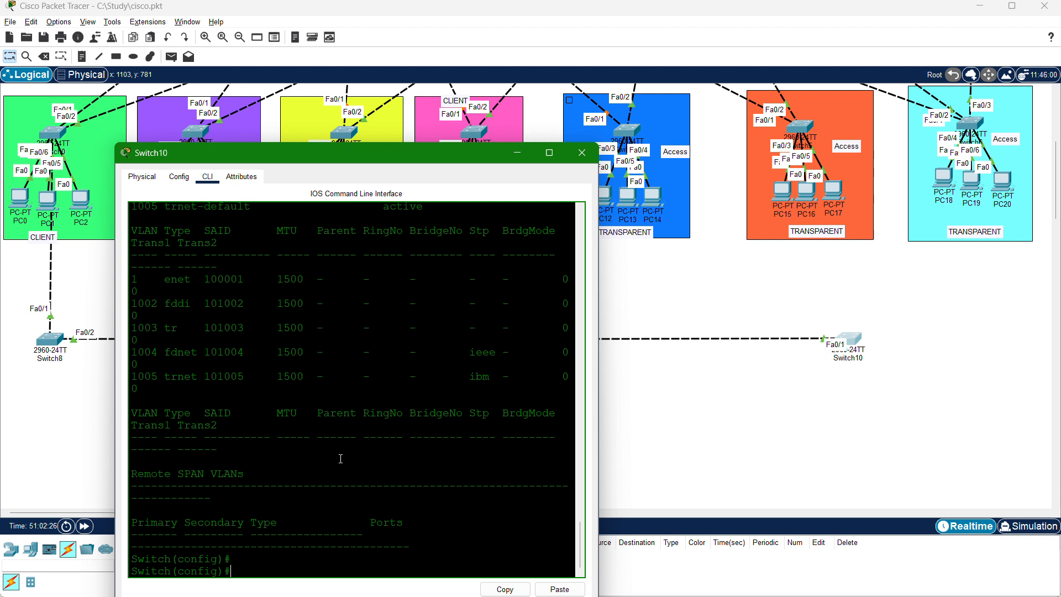
key("Return")
Set the VTP password on Switch10.
type("vtp ")
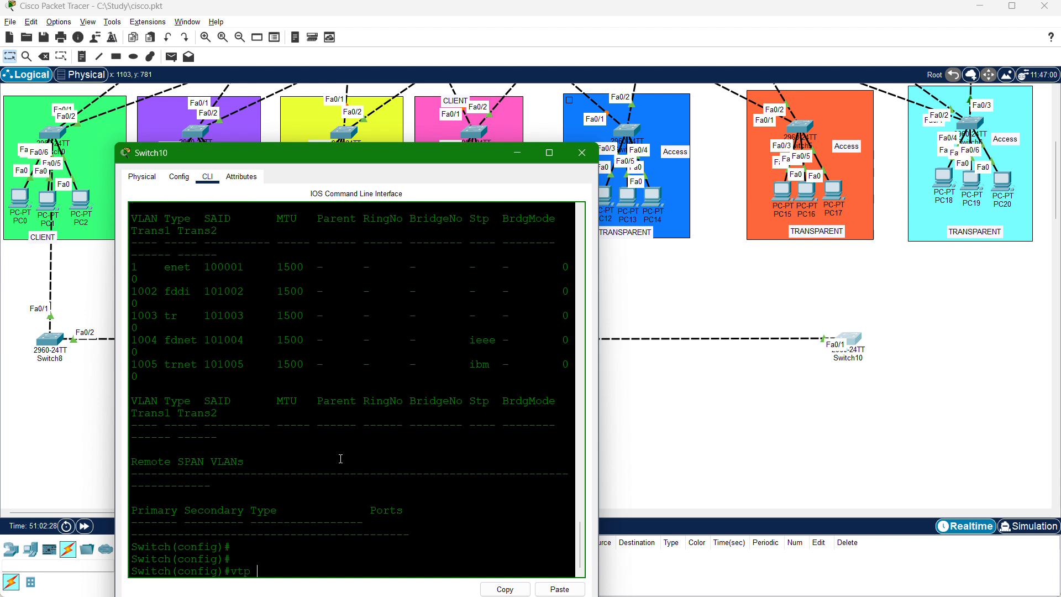
type("pass")
key("Tab")
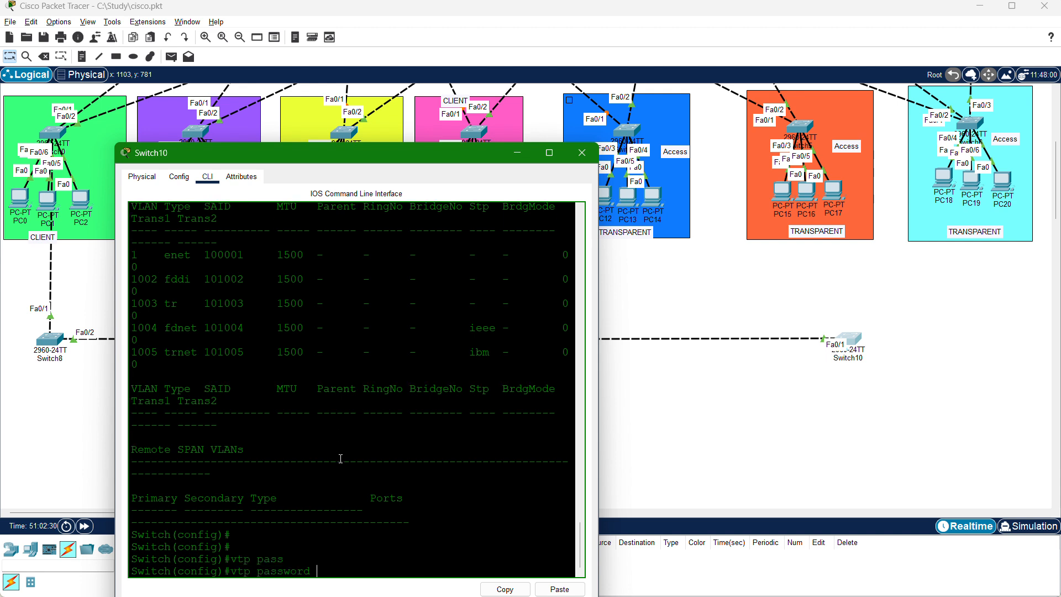
type("CISCO")
key("BackSpace")
key("BackSpace")
key("BackSpace")
key("BackSpace")
key("BackSpace")
type("123abc")
key("Return")
key("Return")
key("Return")
List Switch10's VLANs again with do sh vlan and highlight the rows from VLAN 50 IT to VLAN 100 BYOD.
type("do sh")
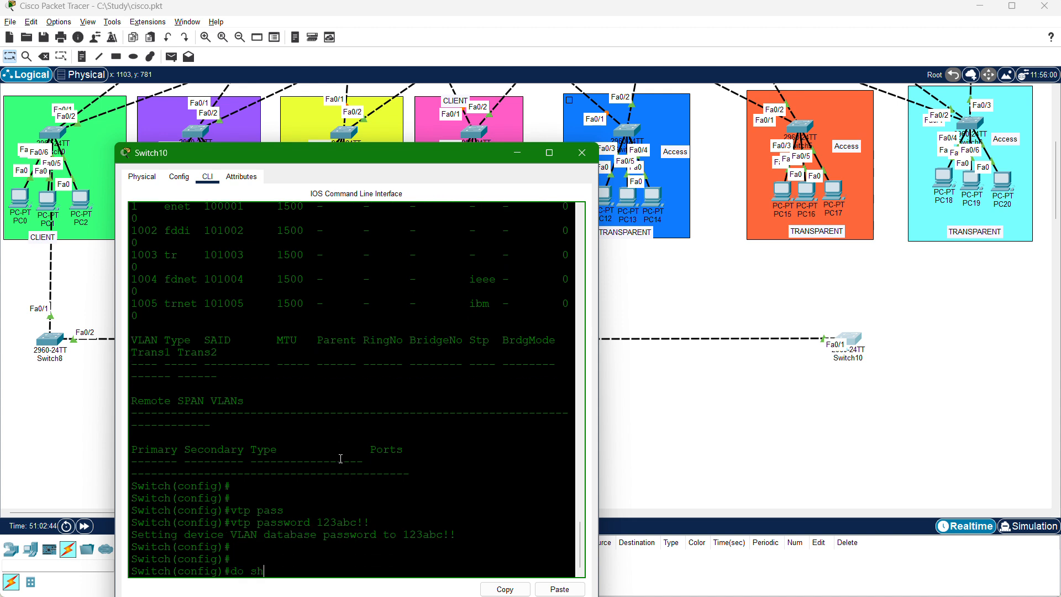
type(" vlan")
key("Return")
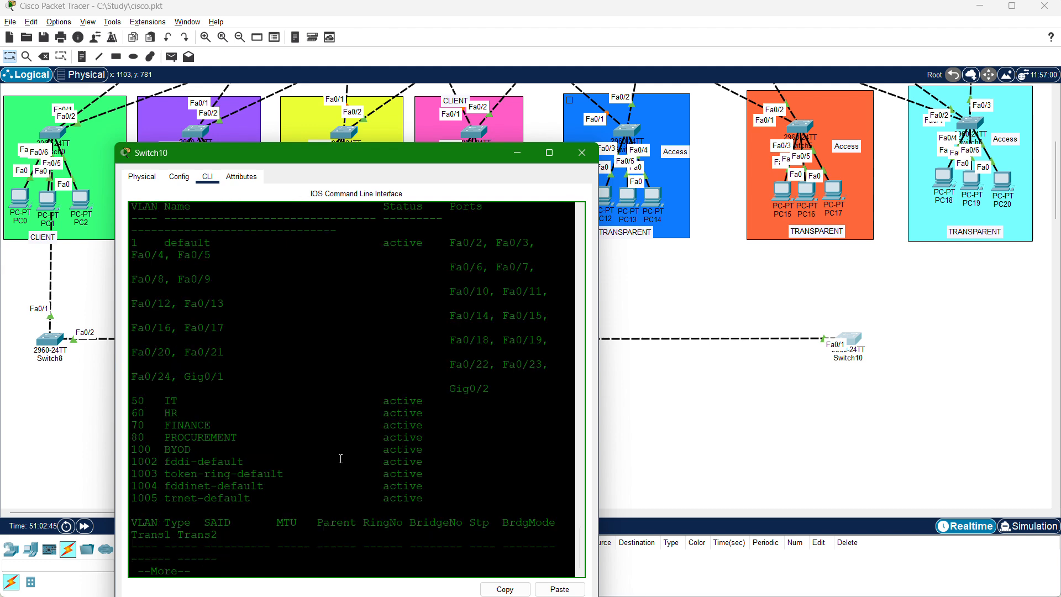
left_click_drag(205, 459, 138, 396)
left_click_drag(207, 450, 130, 407)
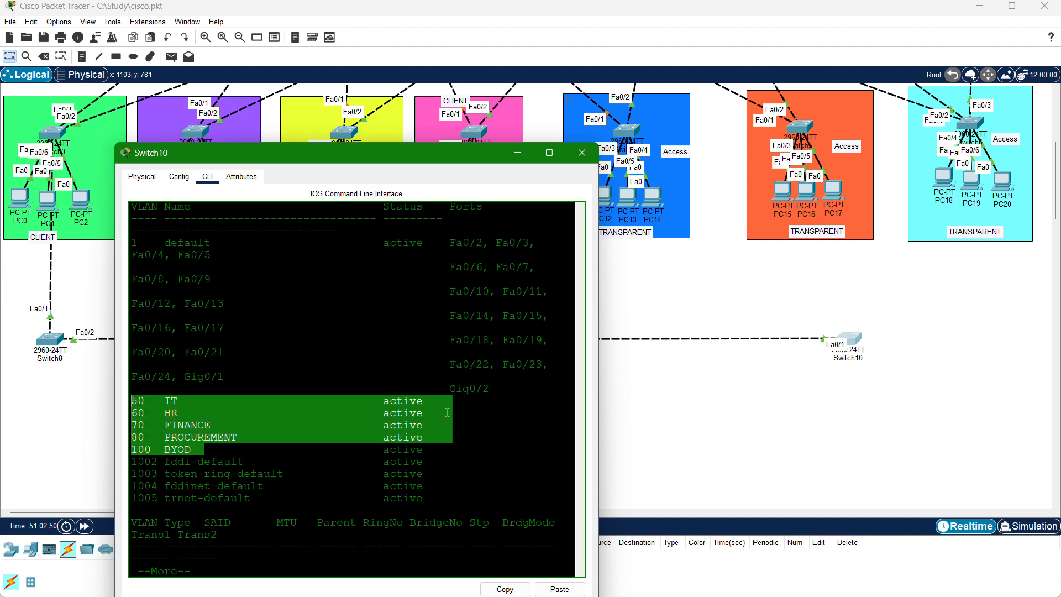
Open Switch9's command line and review its earlier VLAN listing around VLAN 77 TEST.
left_click(648, 406)
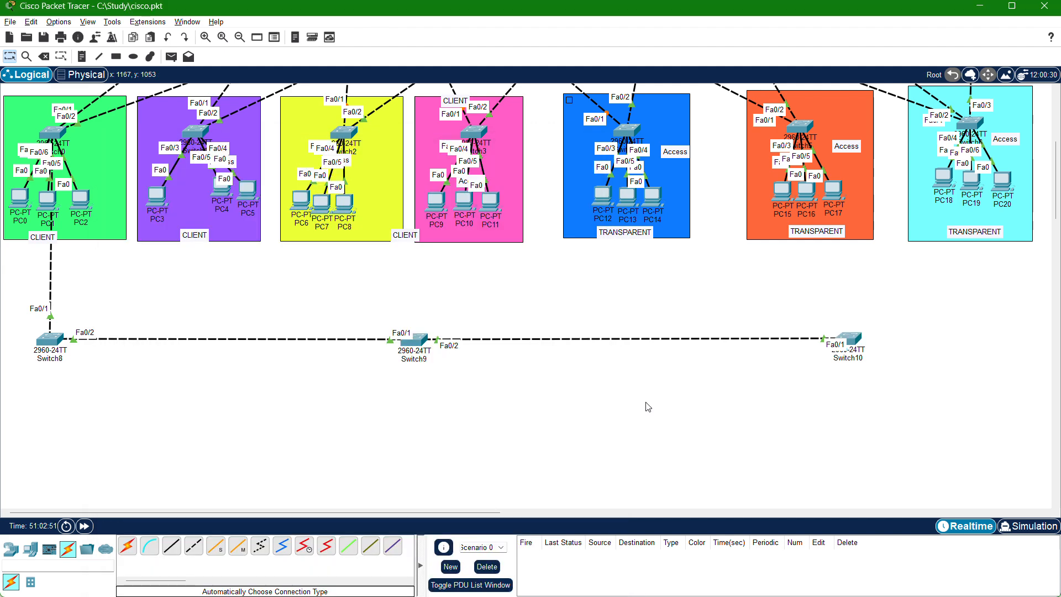
left_click(416, 340)
key("Return")
key("Return")
key("Return")
key("Return")
key("Return")
key("Return")
key("Return")
key("Return")
key("Return")
key("Return")
key("Return")
key("Return")
key("Return")
key("Return")
key("Return")
key("Return")
key("Return")
key("Return")
key("Return")
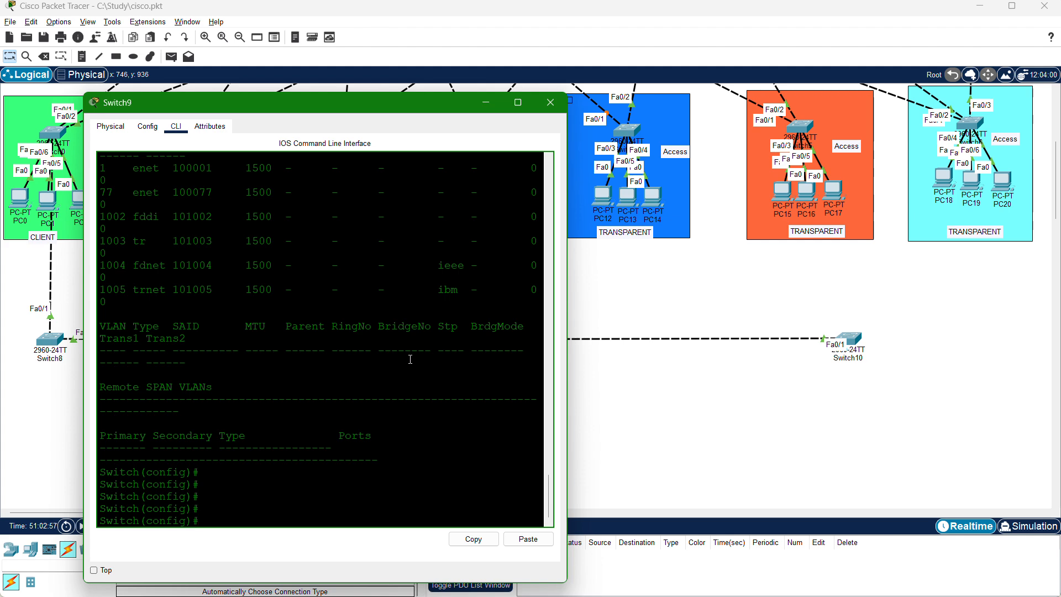
scroll(410, 359, "up", 2)
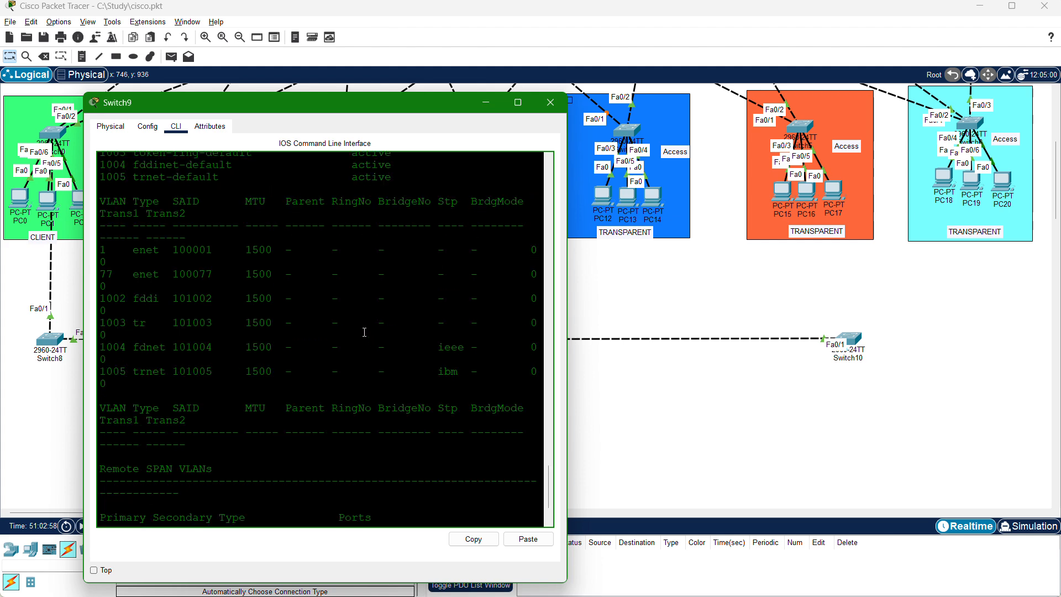
scroll(364, 332, "up", 3)
scroll(658, 189, "up", 5)
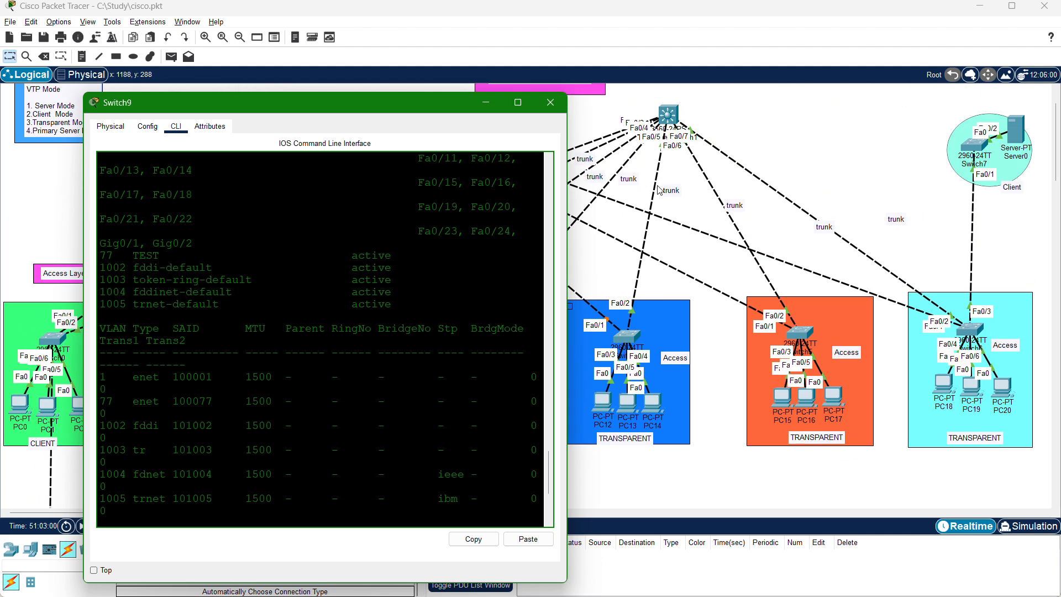
Move Switch9's window aside and examine the path from the distribution switches down to Switch8, Switch9 and Switch10.
scroll(657, 189, "up", 1)
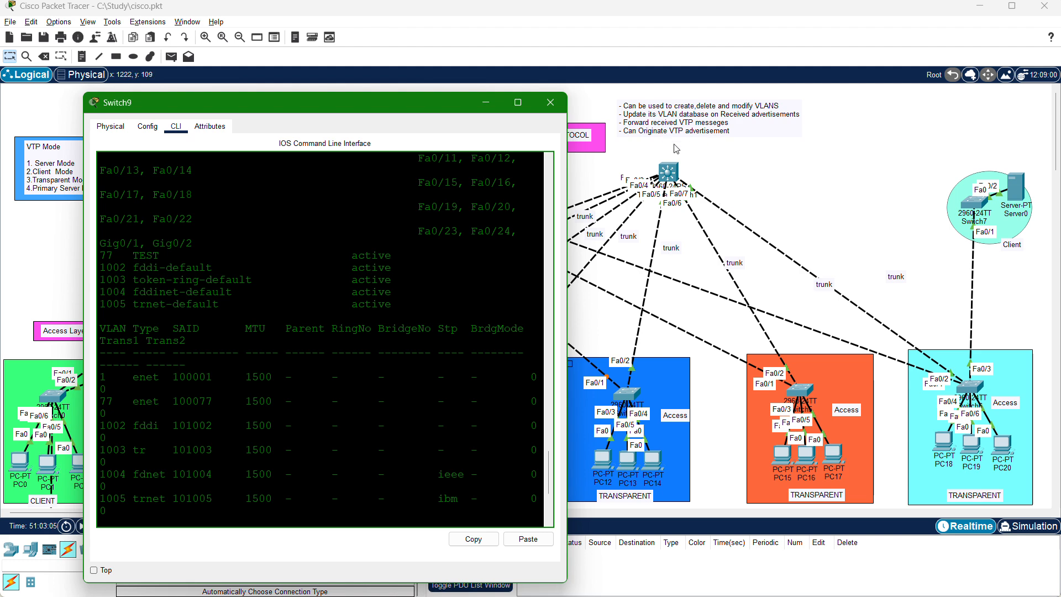
left_click_drag(462, 102, 709, 30)
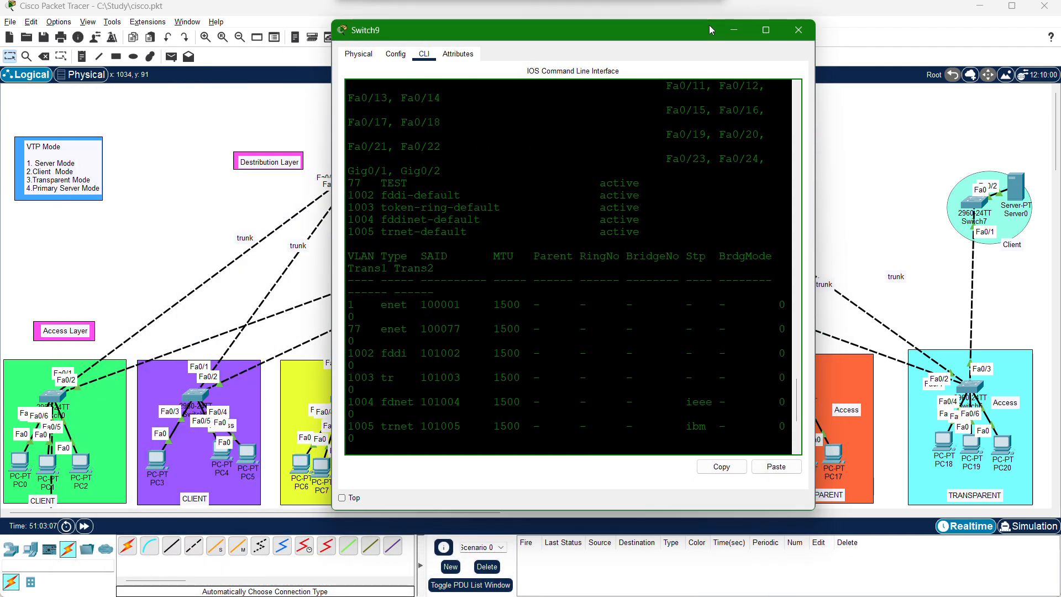
scroll(250, 428, "down", 3)
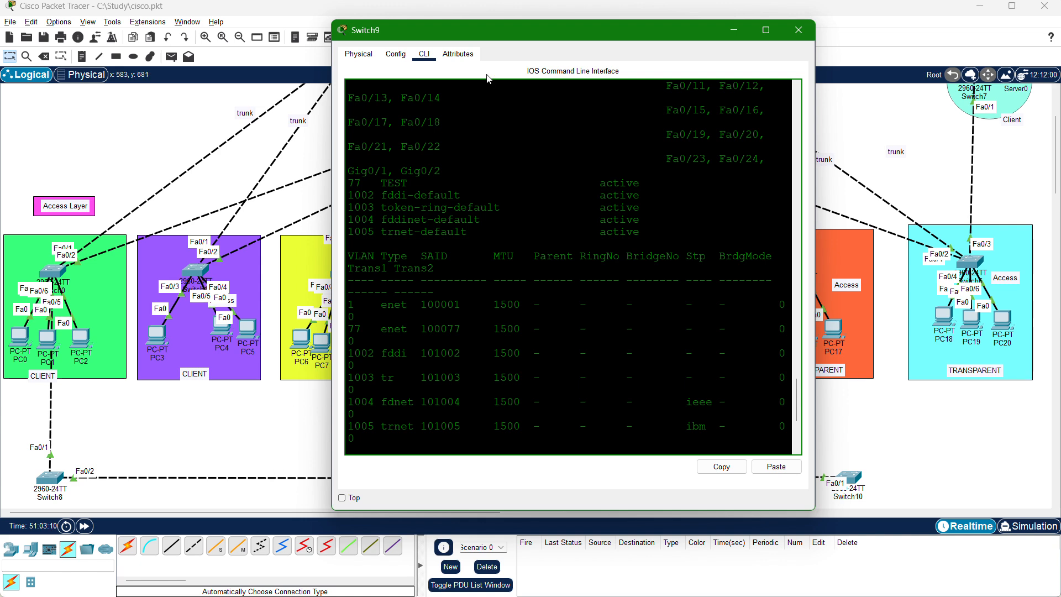
left_click_drag(642, 28, 522, 533)
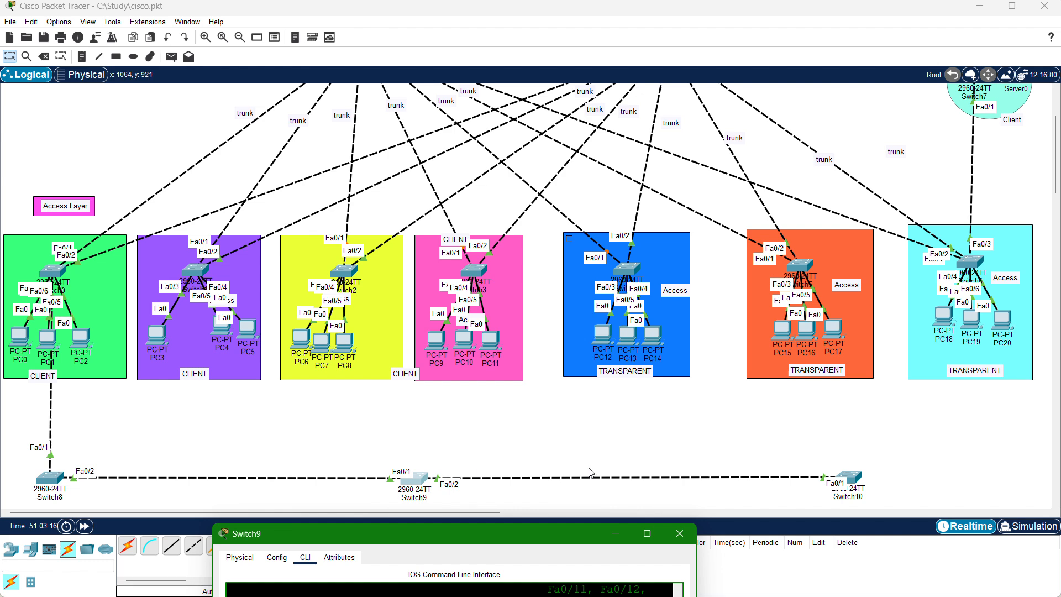
Reopen Switch10's command line, highlight VLANs 50 to 100 in its listing, and minimize the window.
left_click(853, 479)
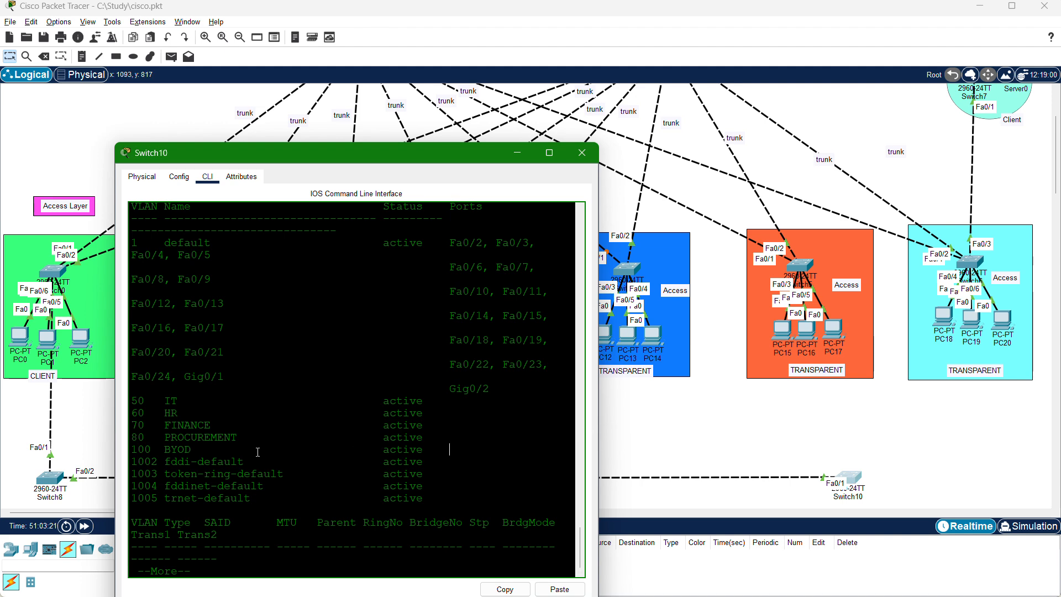
left_click_drag(203, 448, 128, 401)
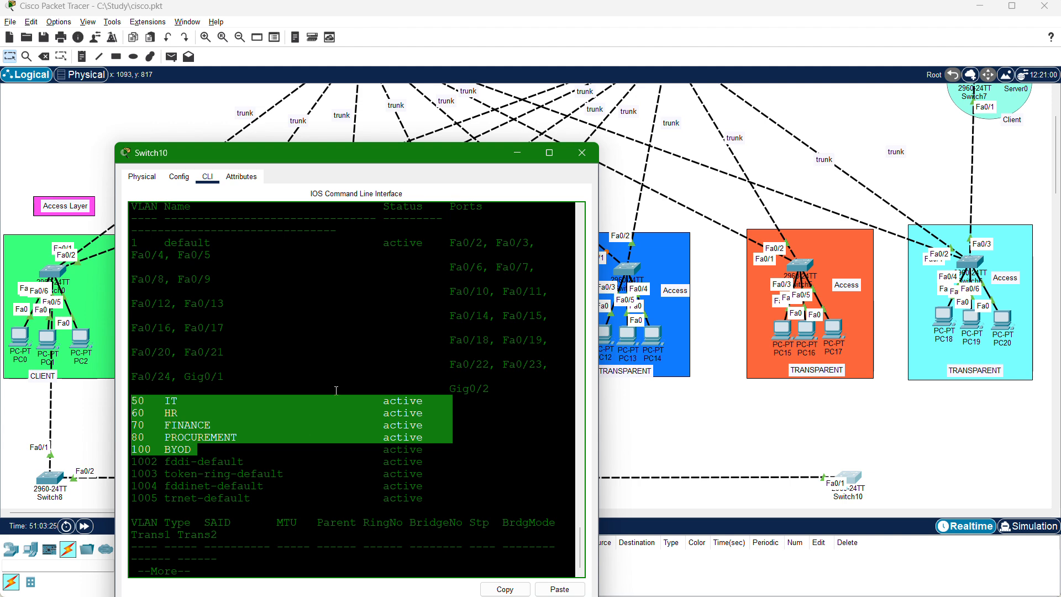
scroll(485, 226, "up", 5)
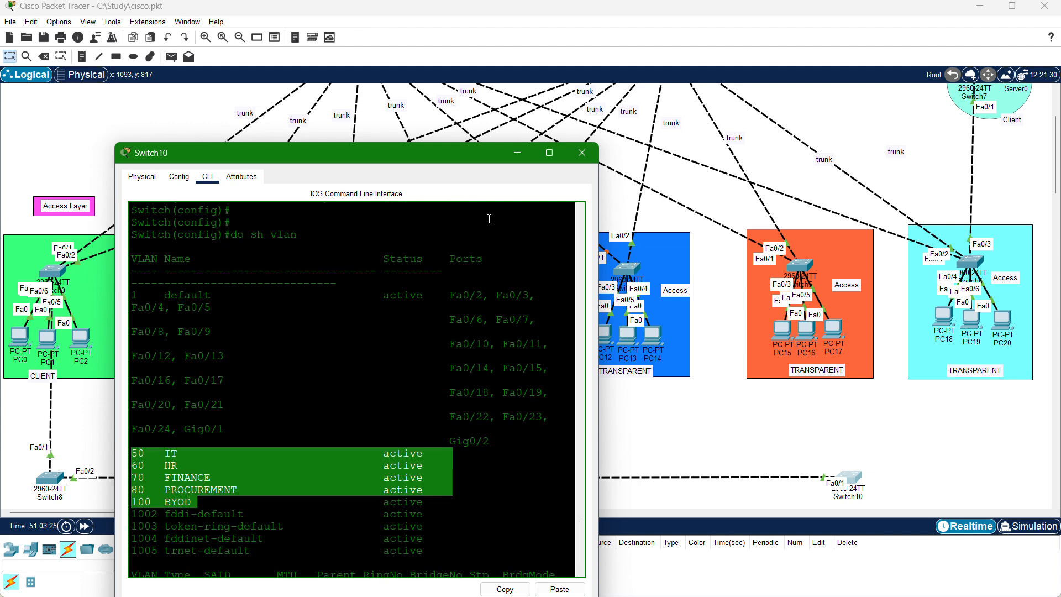
left_click(516, 154)
Review the full topology and switch the workspace to Simulation mode.
scroll(433, 155, "up", 3)
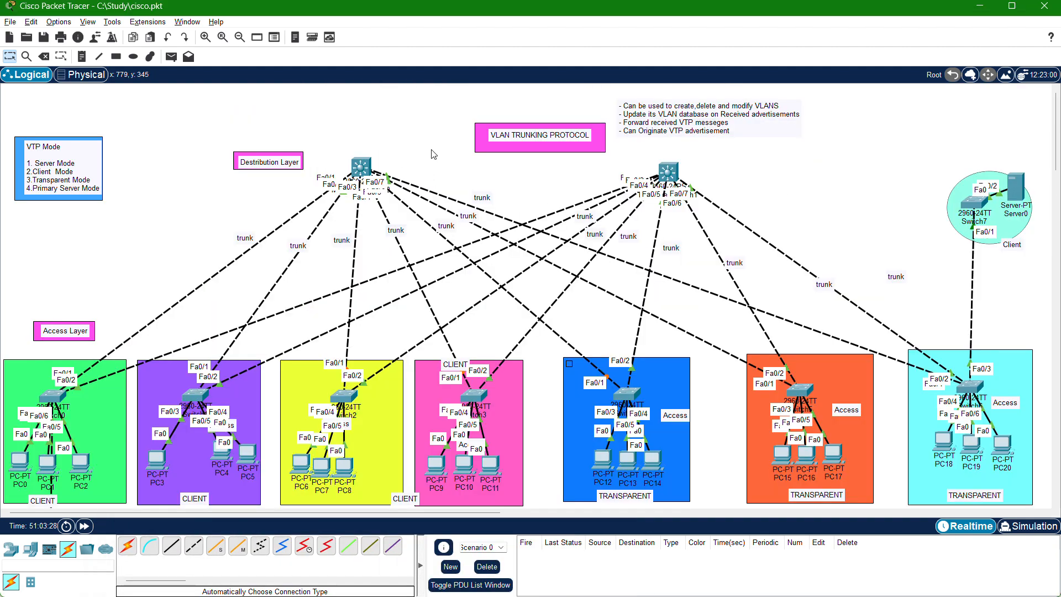
scroll(442, 248, "down", 3)
scroll(442, 249, "up", 3)
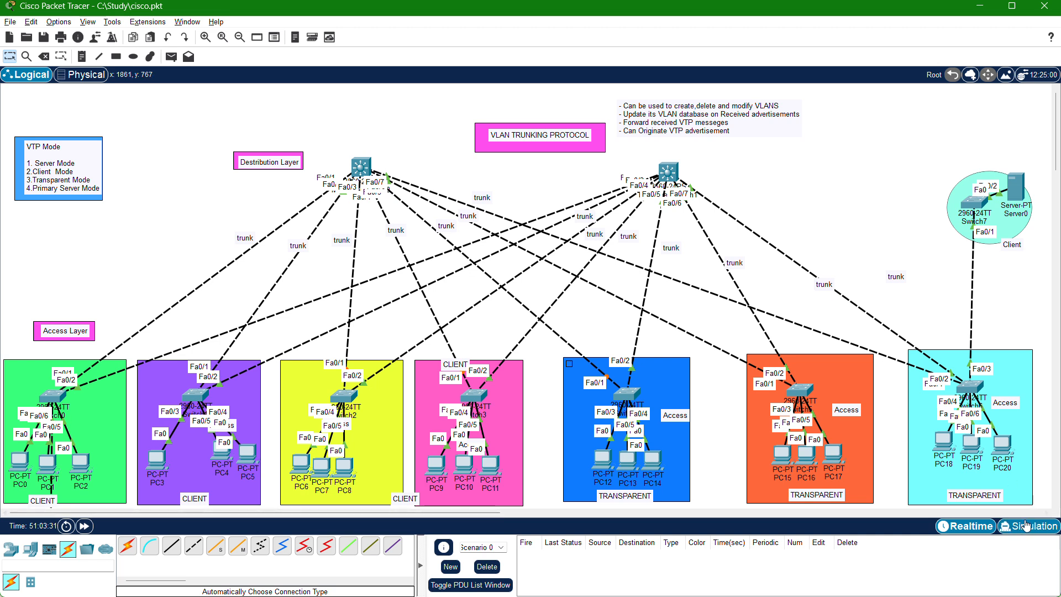
left_click(1027, 527)
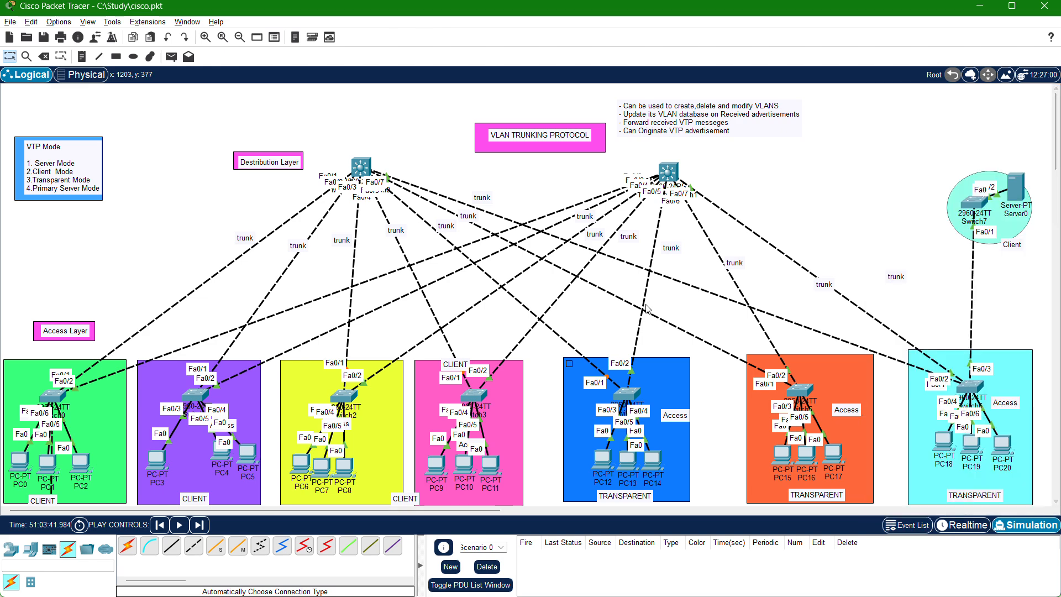
scroll(538, 357, "down", 3)
scroll(538, 357, "up", 3)
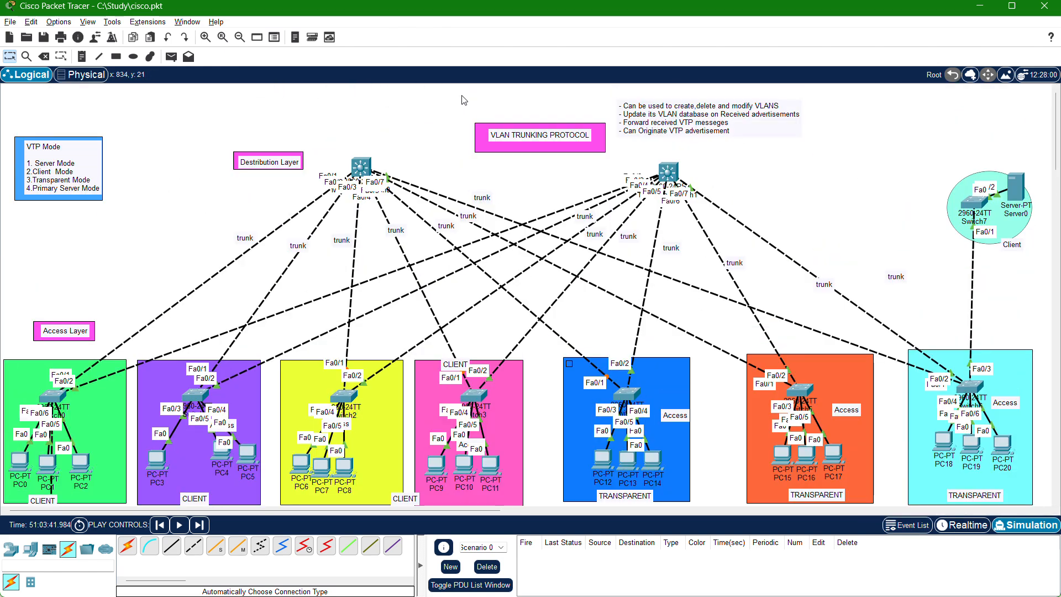